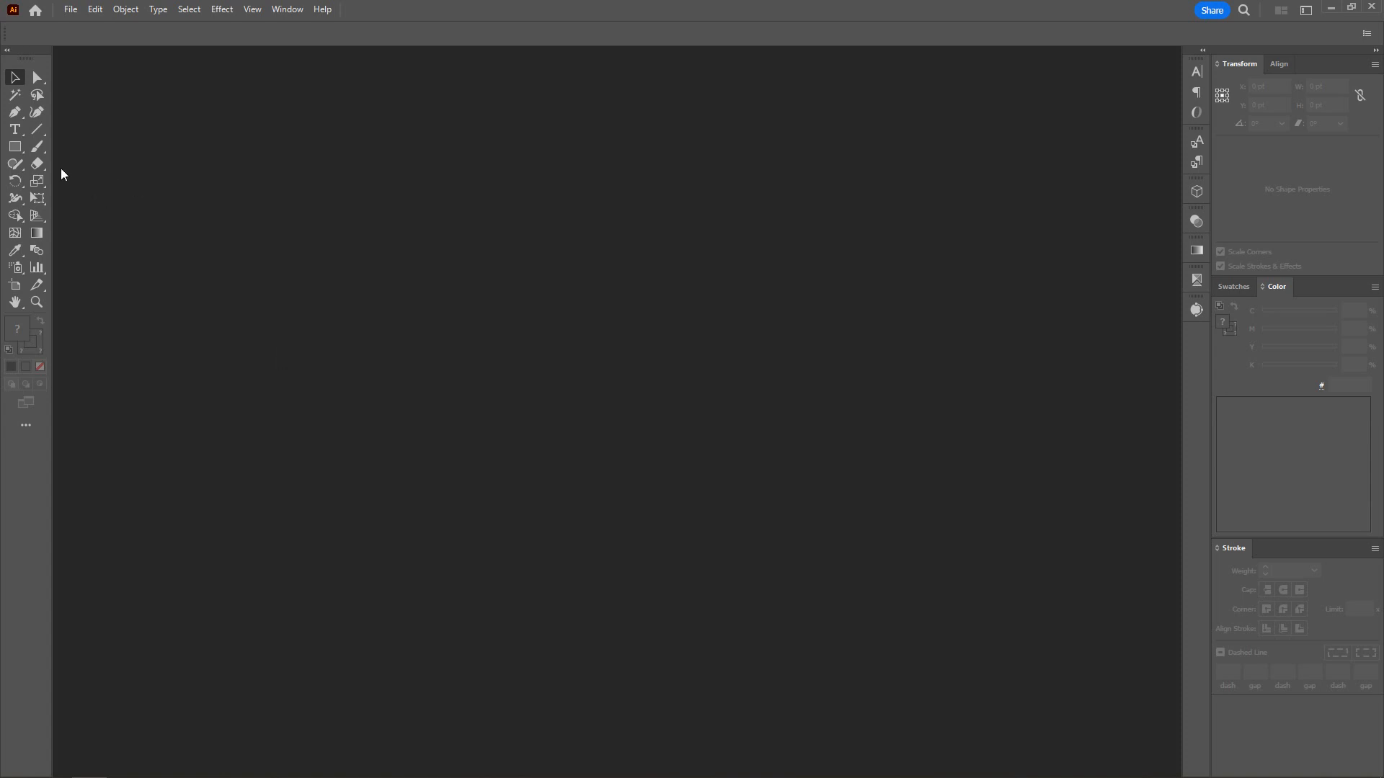
- Create a new portrait A4 document in inches with CMYK color mode and high (300 ppi) raster effects
click(16, 149)
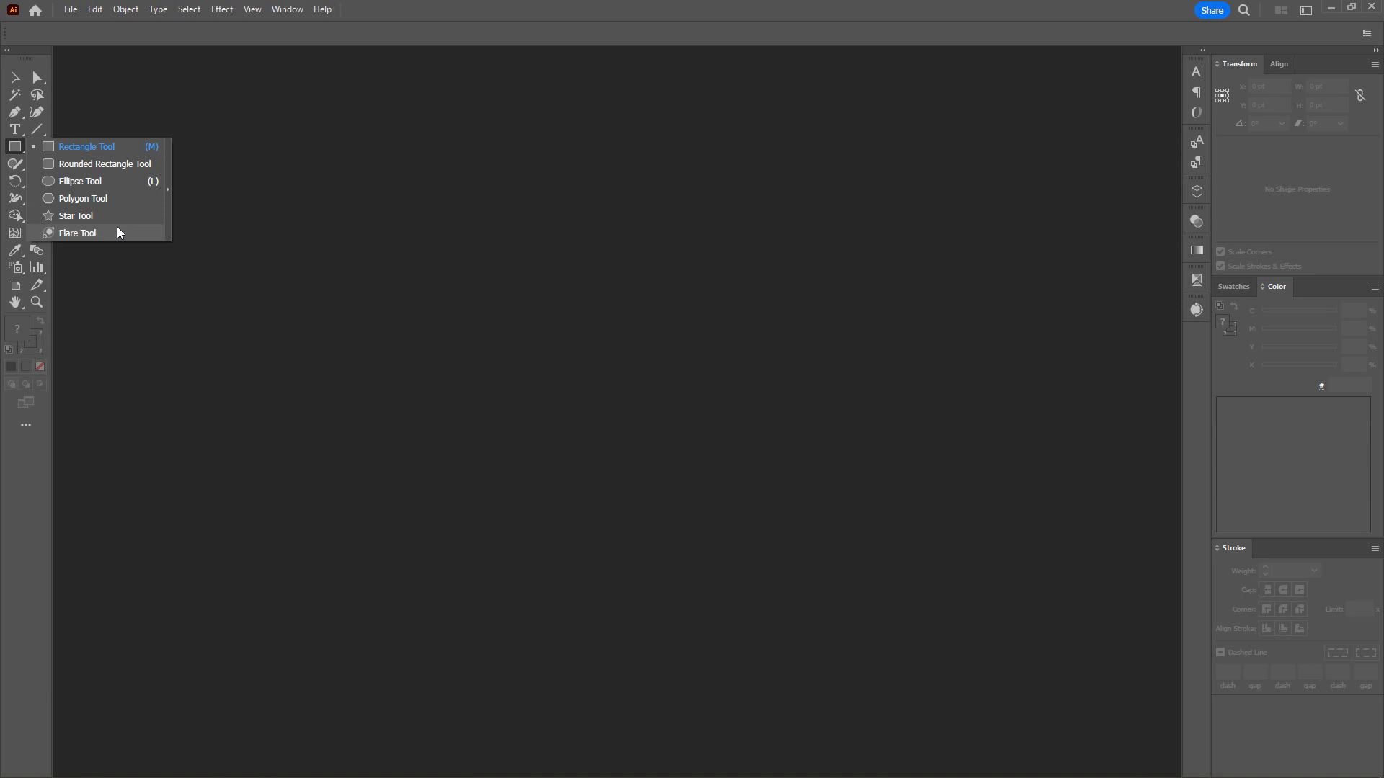
click(72, 149)
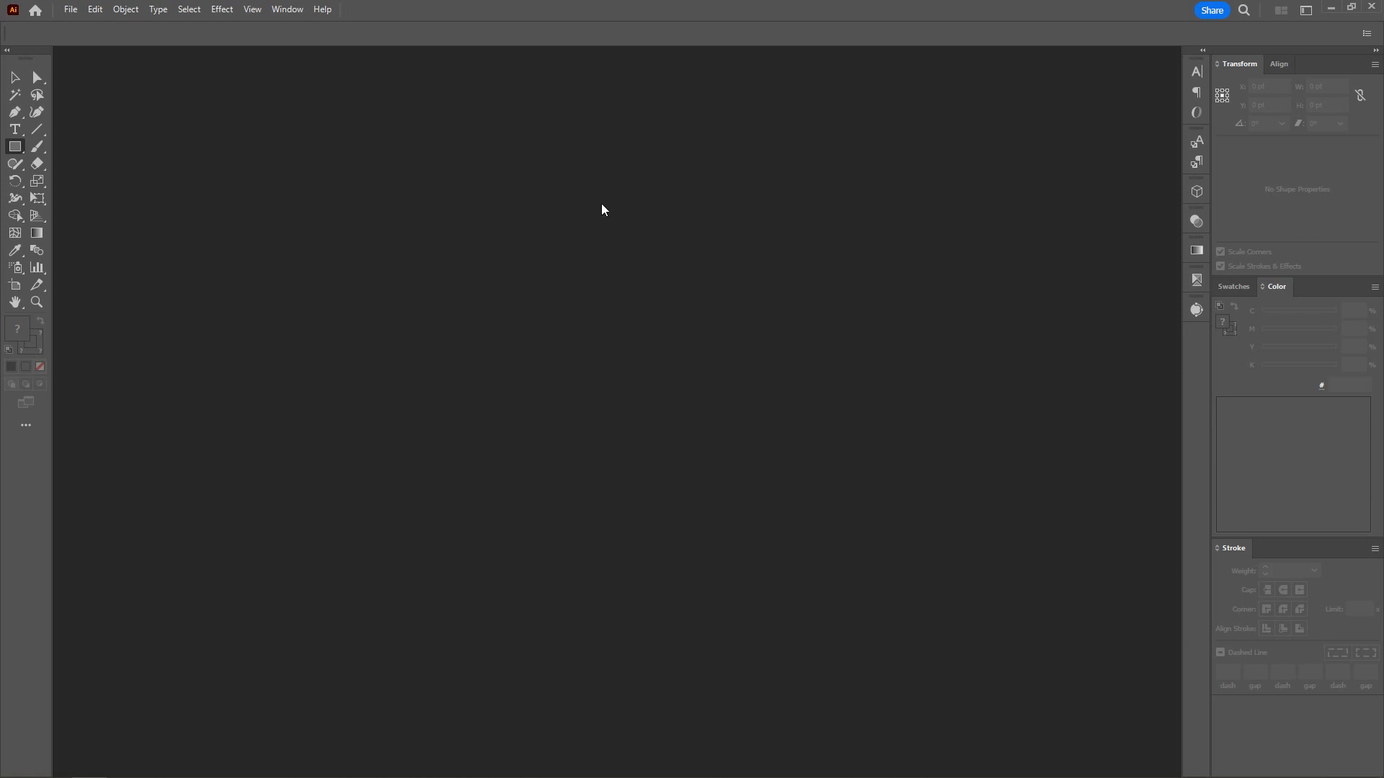
click(70, 13)
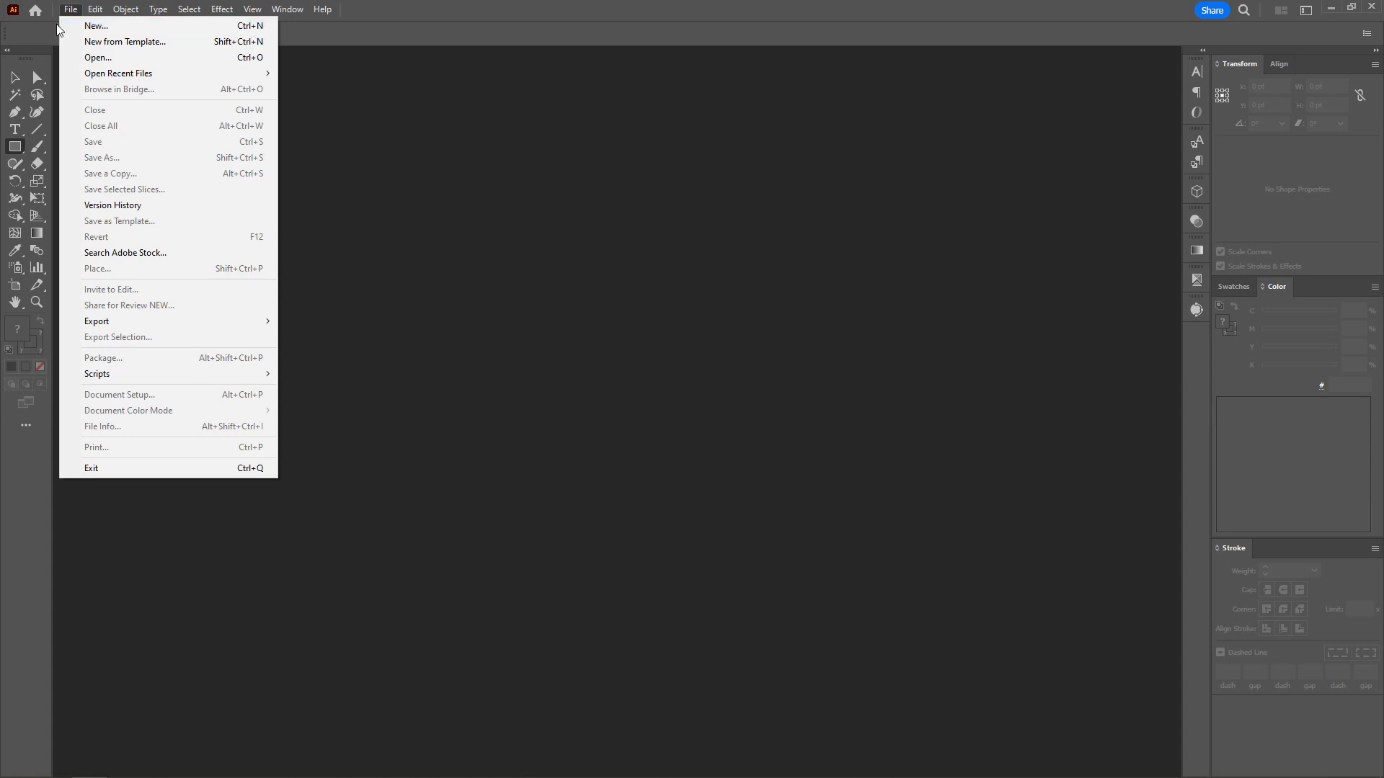
click(108, 26)
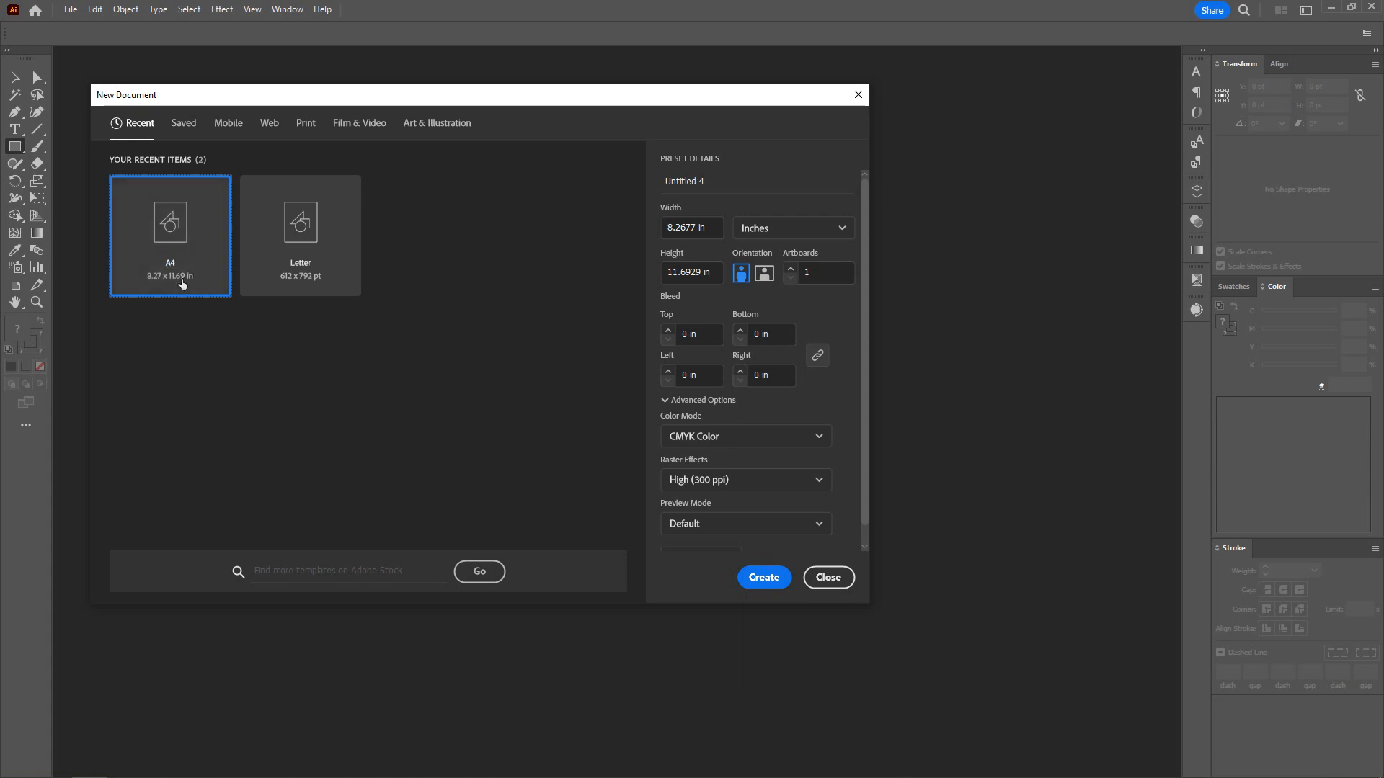
click(764, 579)
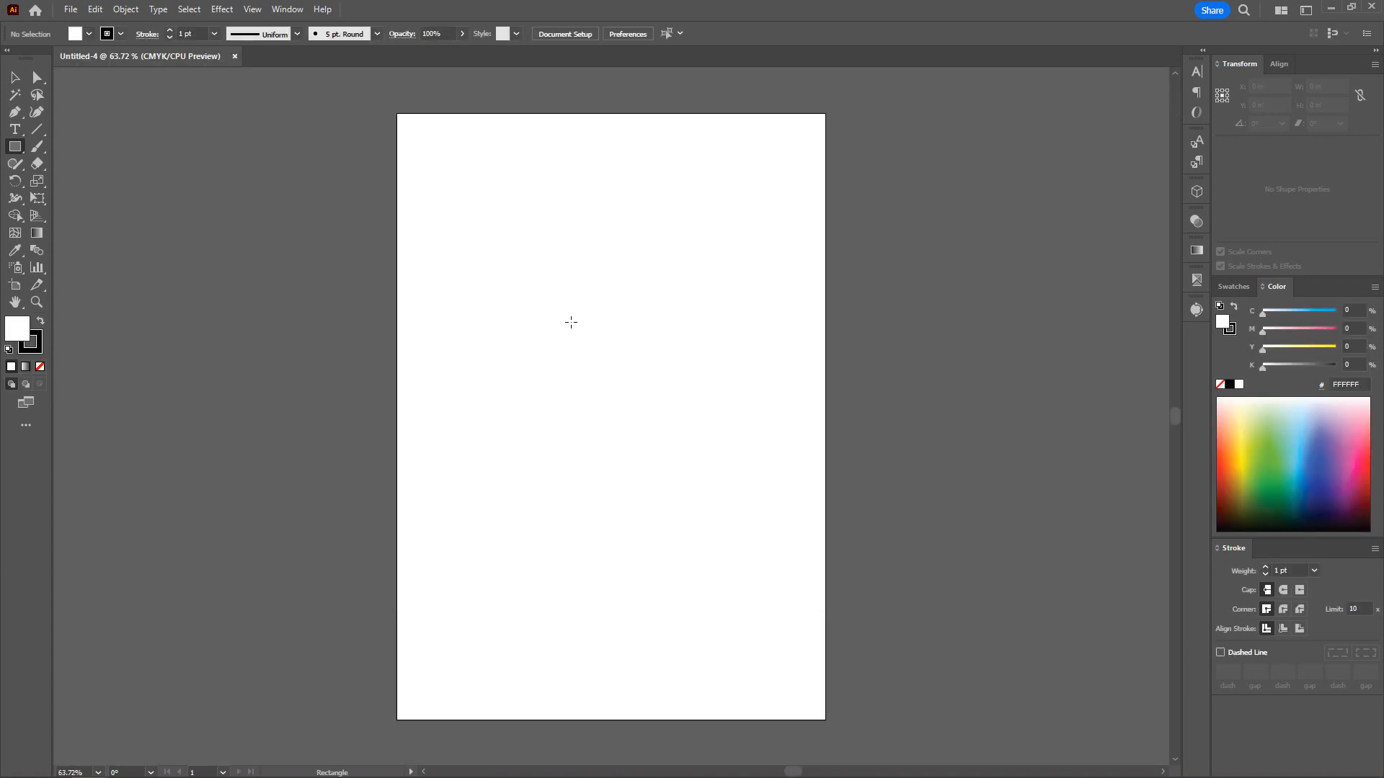
- Draw seven separate rectangles of varying sizes, about 0.9 to 1.3 in wide, spread across the upper half of the artboard
click(15, 79)
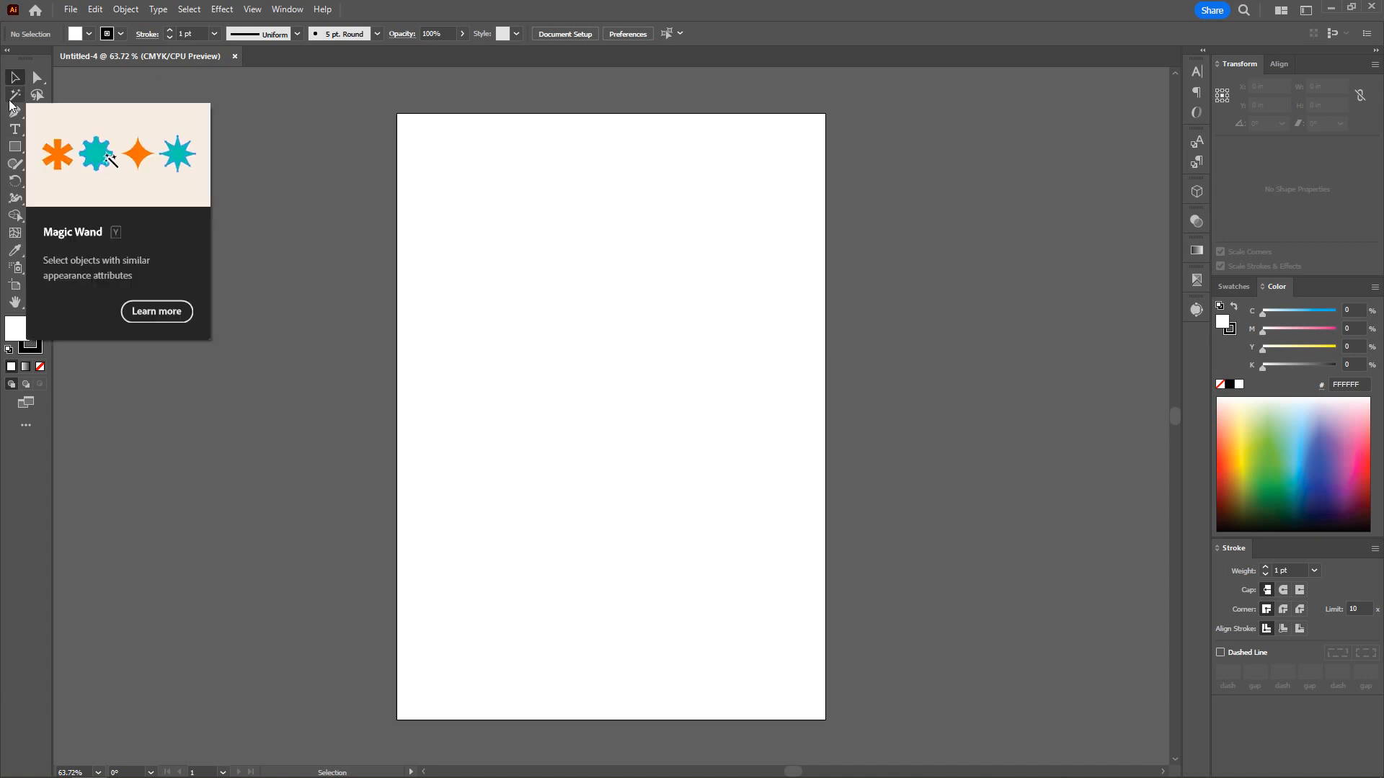
click(15, 94)
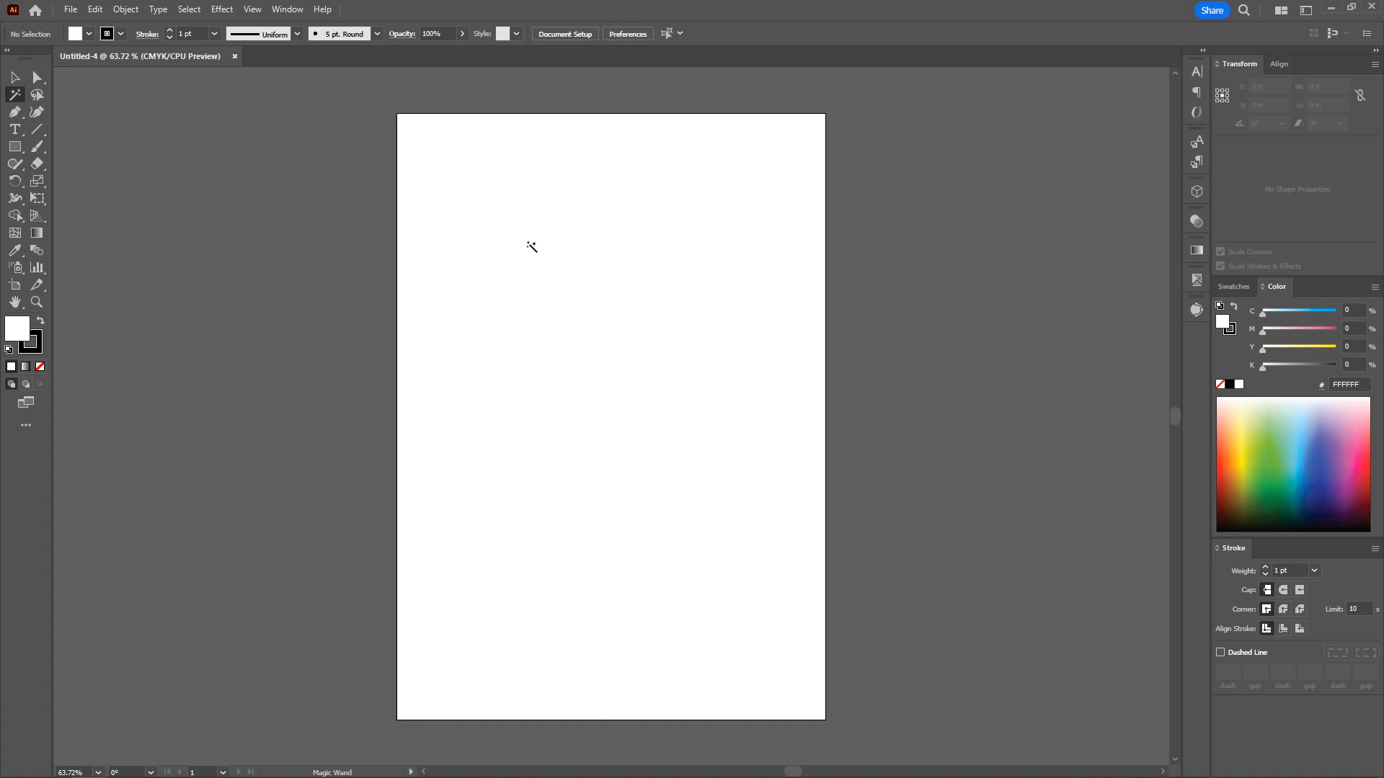
click(14, 147)
drag(428, 182, 491, 233)
mouse_move(549, 203)
mouse_down()
mouse_move(704, 282)
mouse_move(729, 272)
mouse_up()
drag(563, 307, 614, 336)
drag(499, 307, 432, 351)
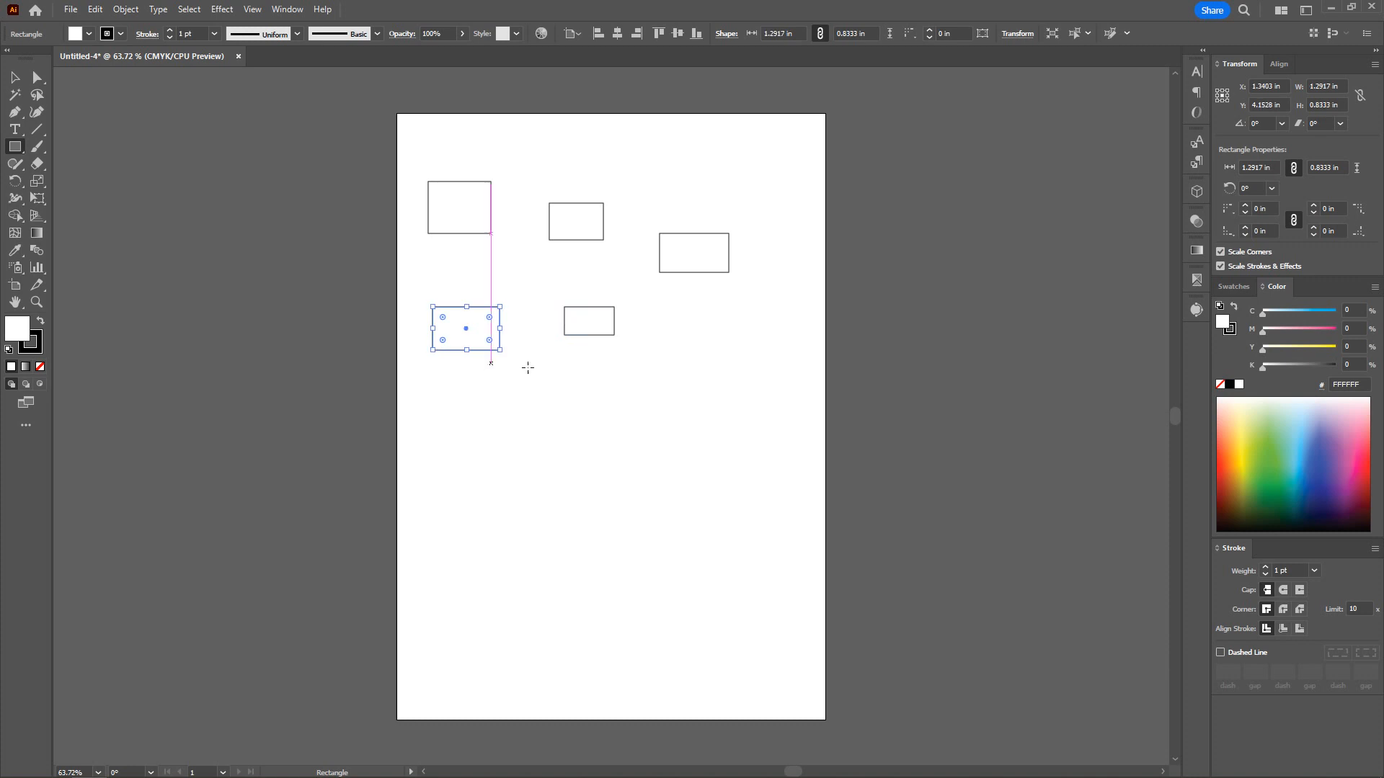
drag(659, 324, 725, 337)
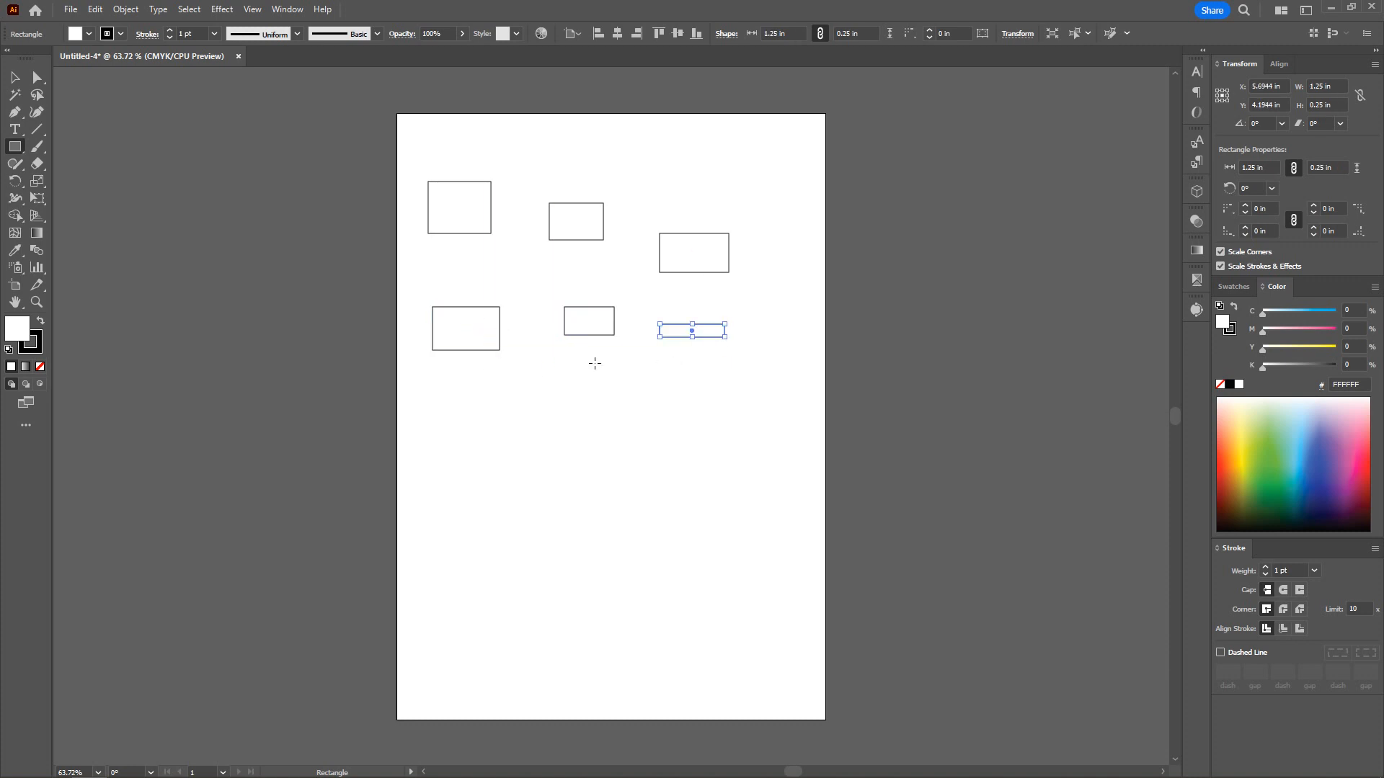
drag(602, 364, 653, 387)
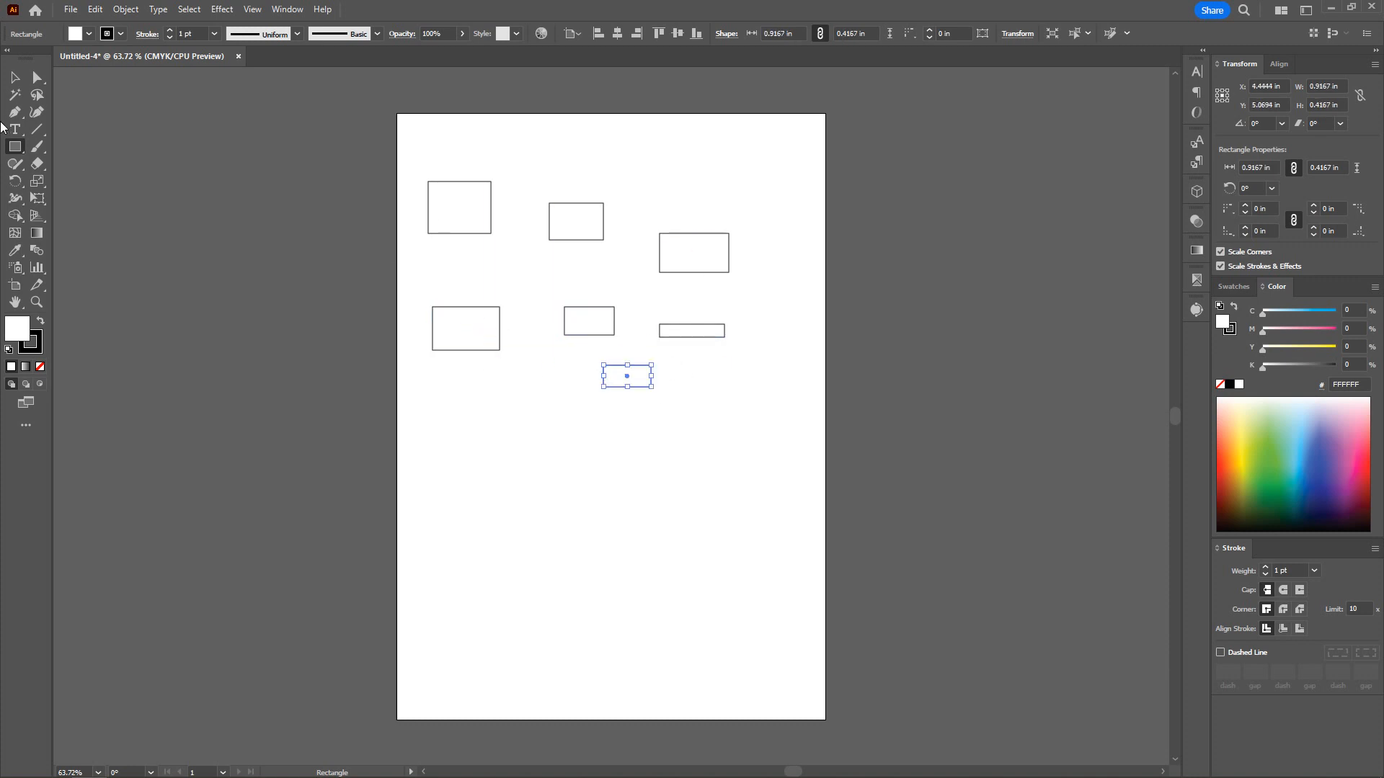
- Fill the three uppermost rectangles with light blue, yellow and teal green, going from left to right
click(15, 77)
drag(397, 134, 516, 237)
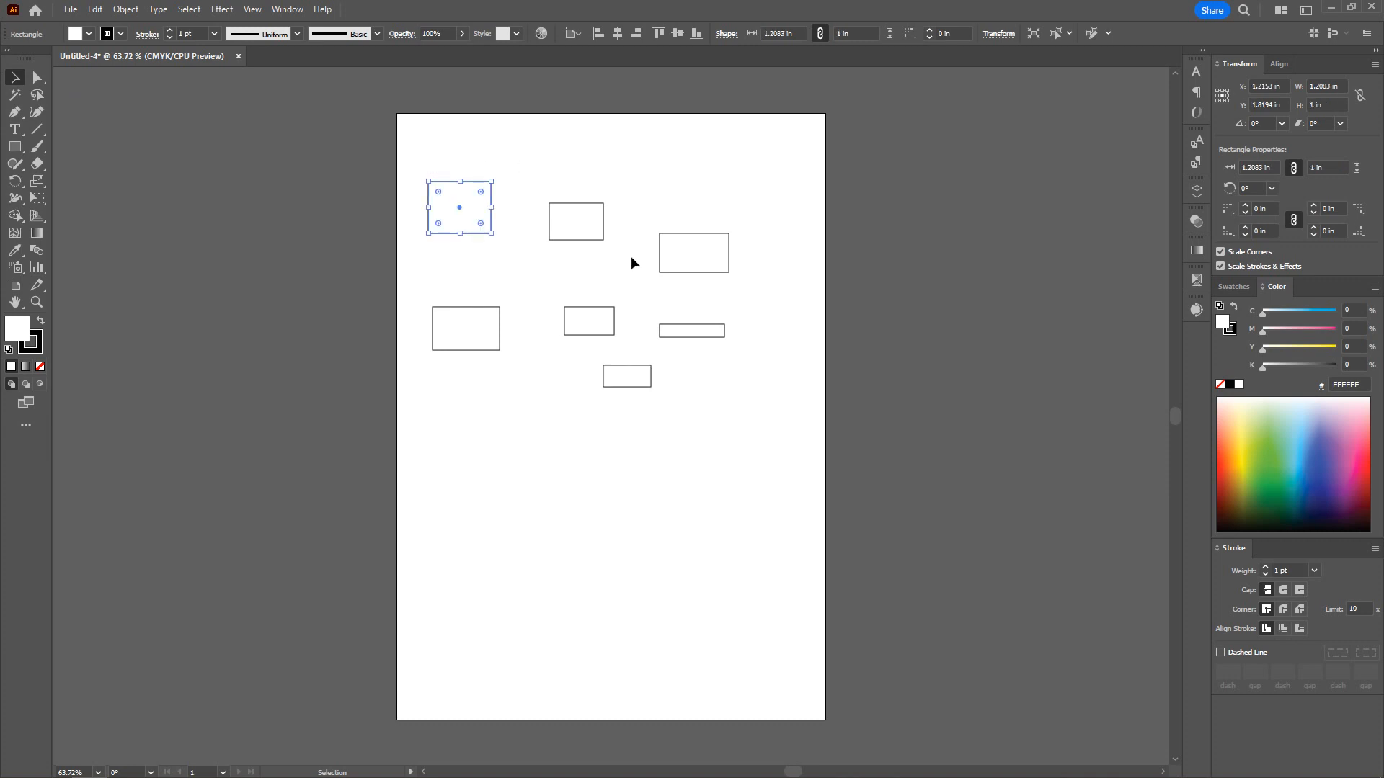
click(1299, 433)
drag(546, 190, 618, 248)
click(1245, 431)
drag(686, 215, 746, 280)
click(1279, 467)
- Fill the four remaining white rectangles with olive brown, magenta pink, dark green and muted violet
drag(449, 337, 461, 342)
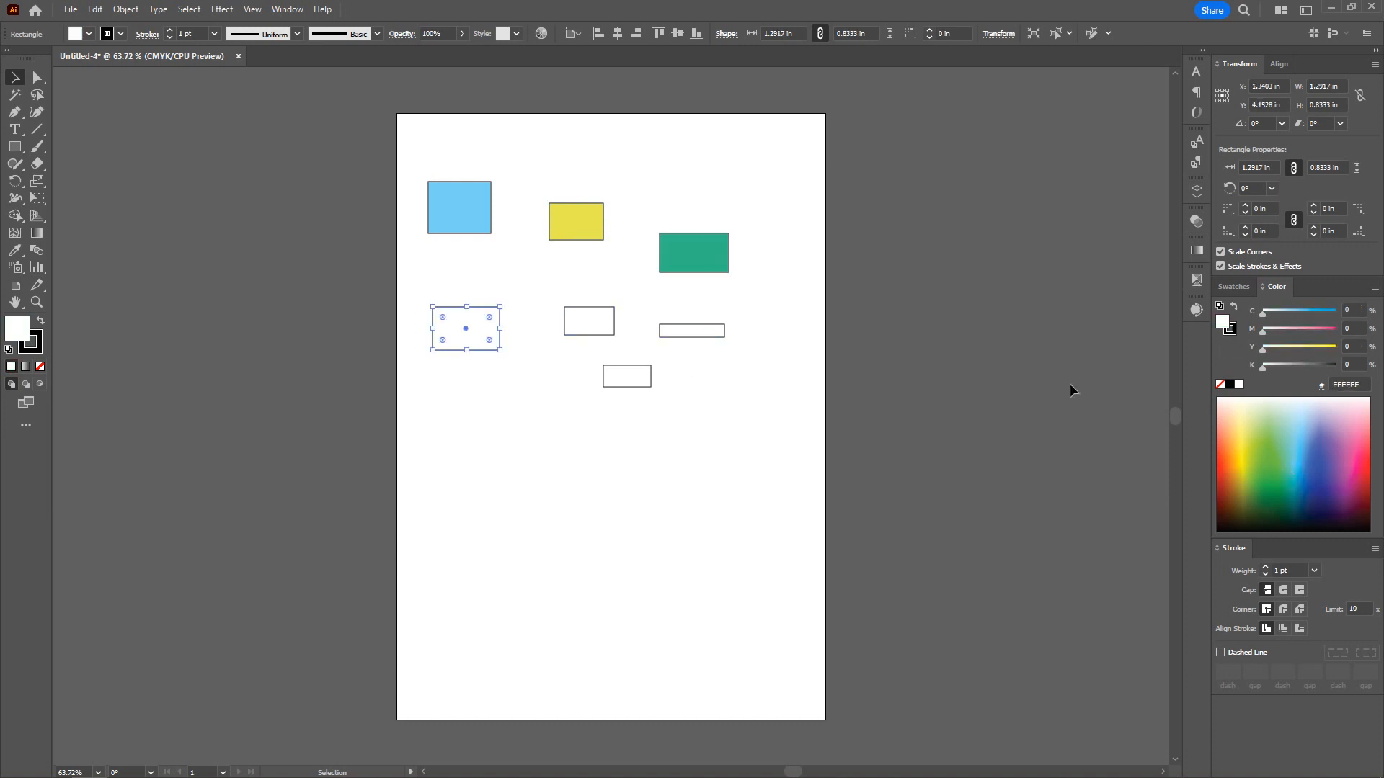
click(1233, 483)
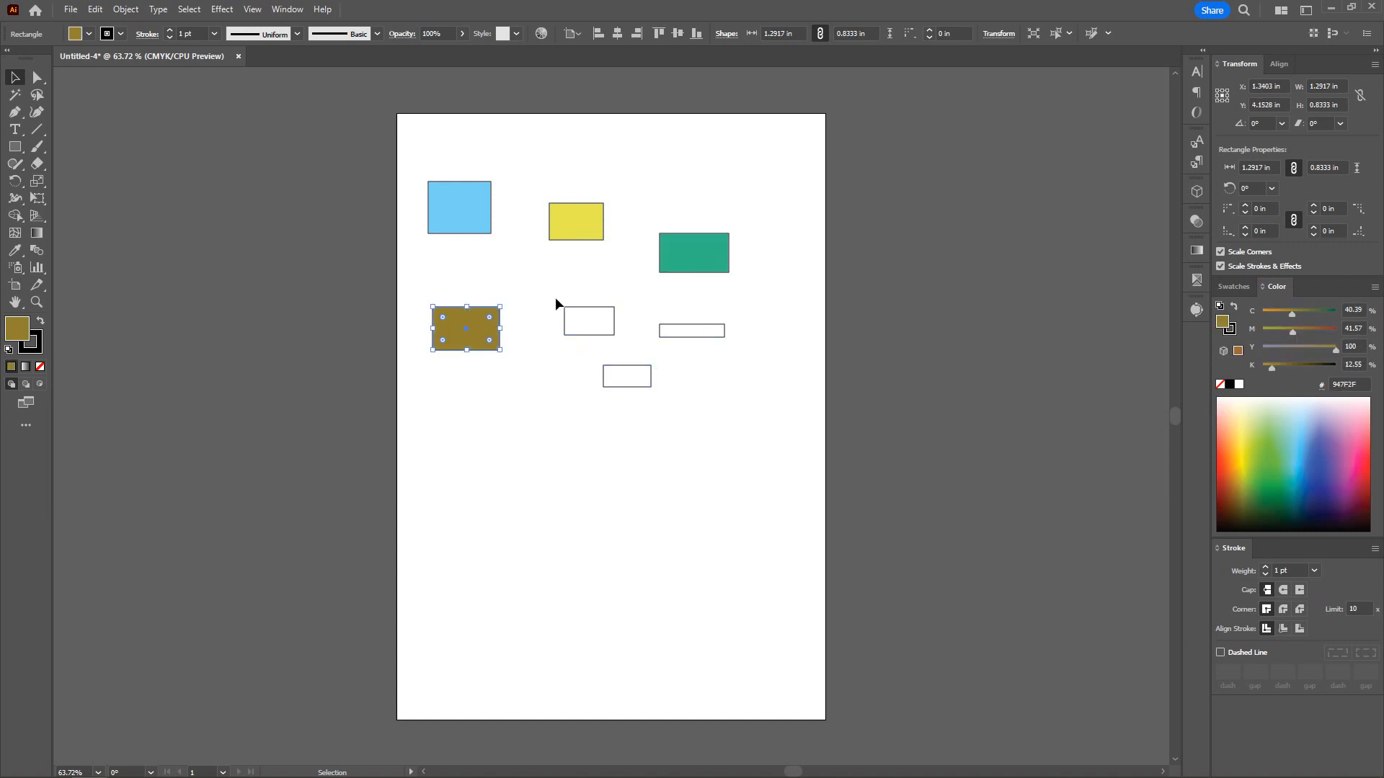
drag(555, 297, 625, 343)
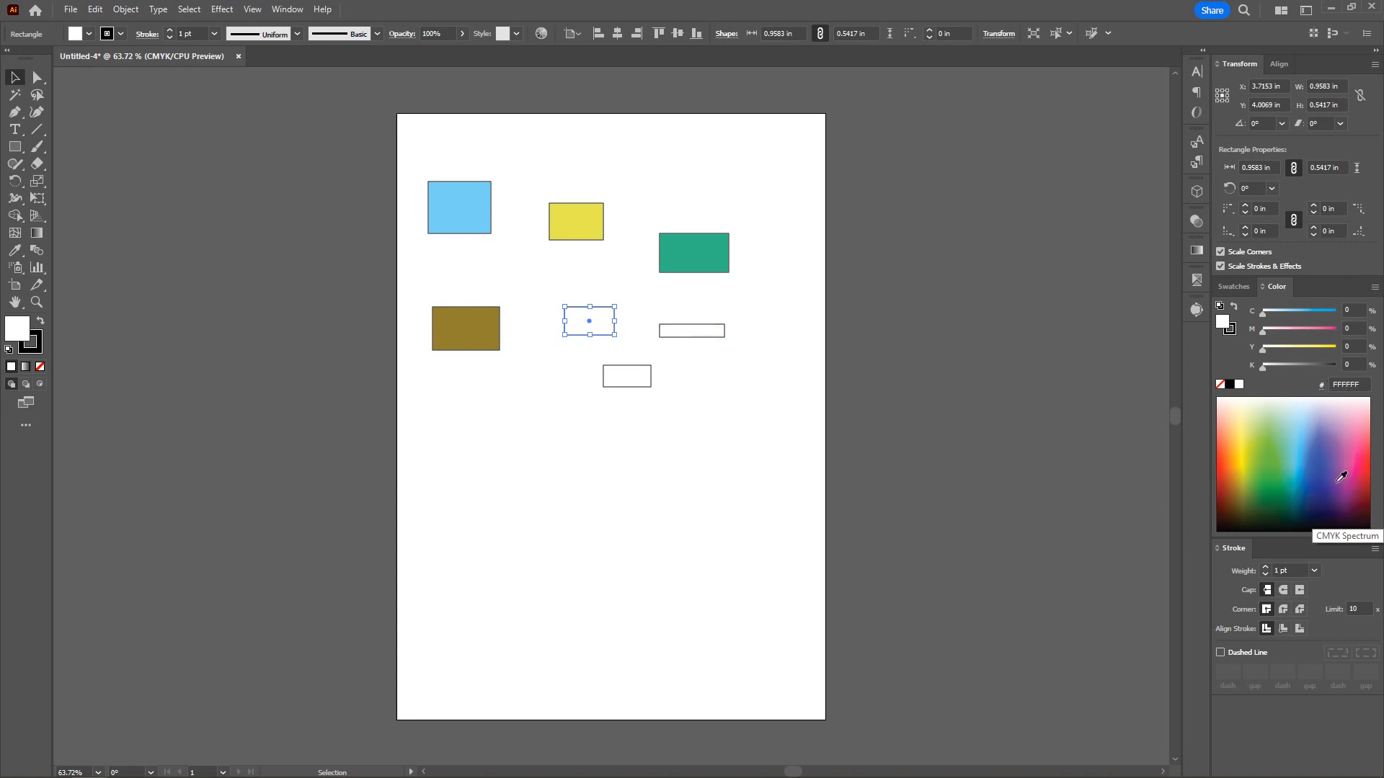
click(1347, 461)
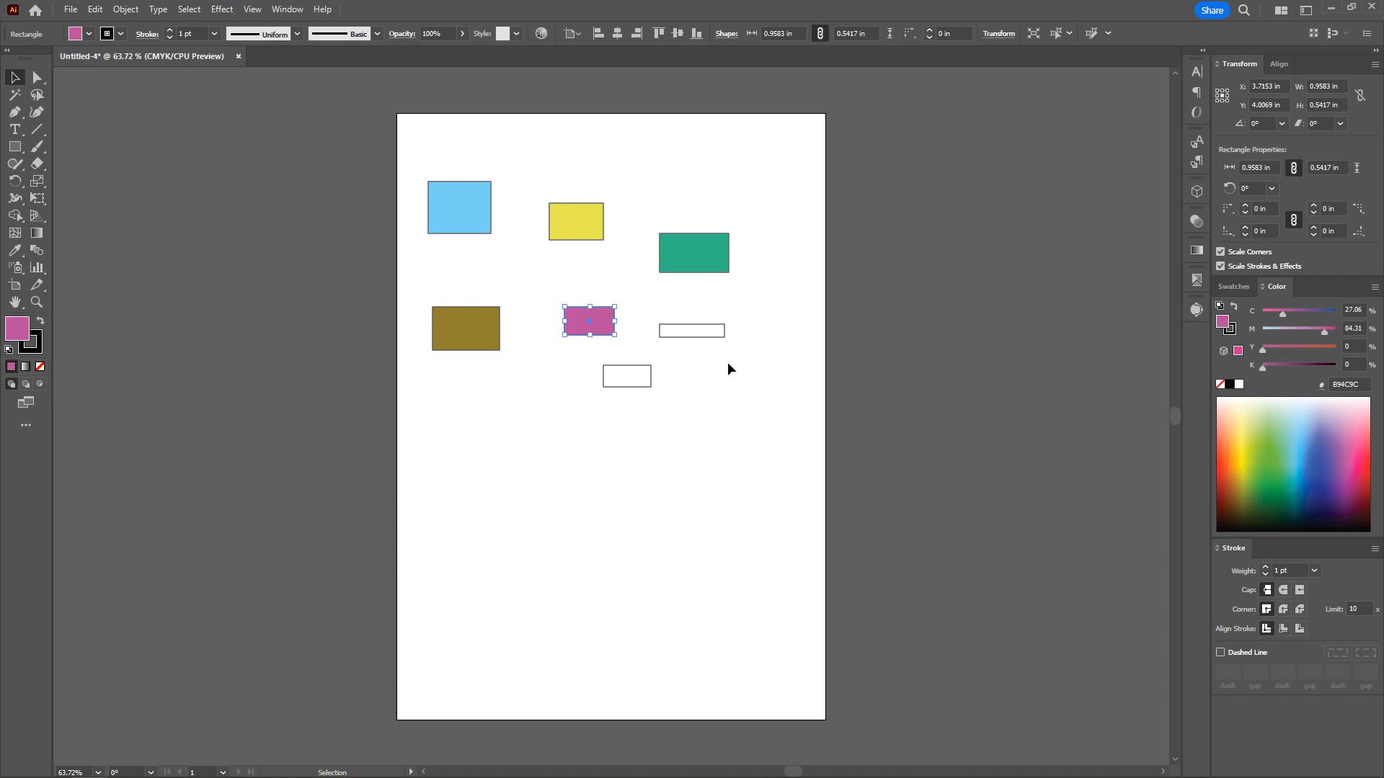
click(691, 331)
click(1260, 482)
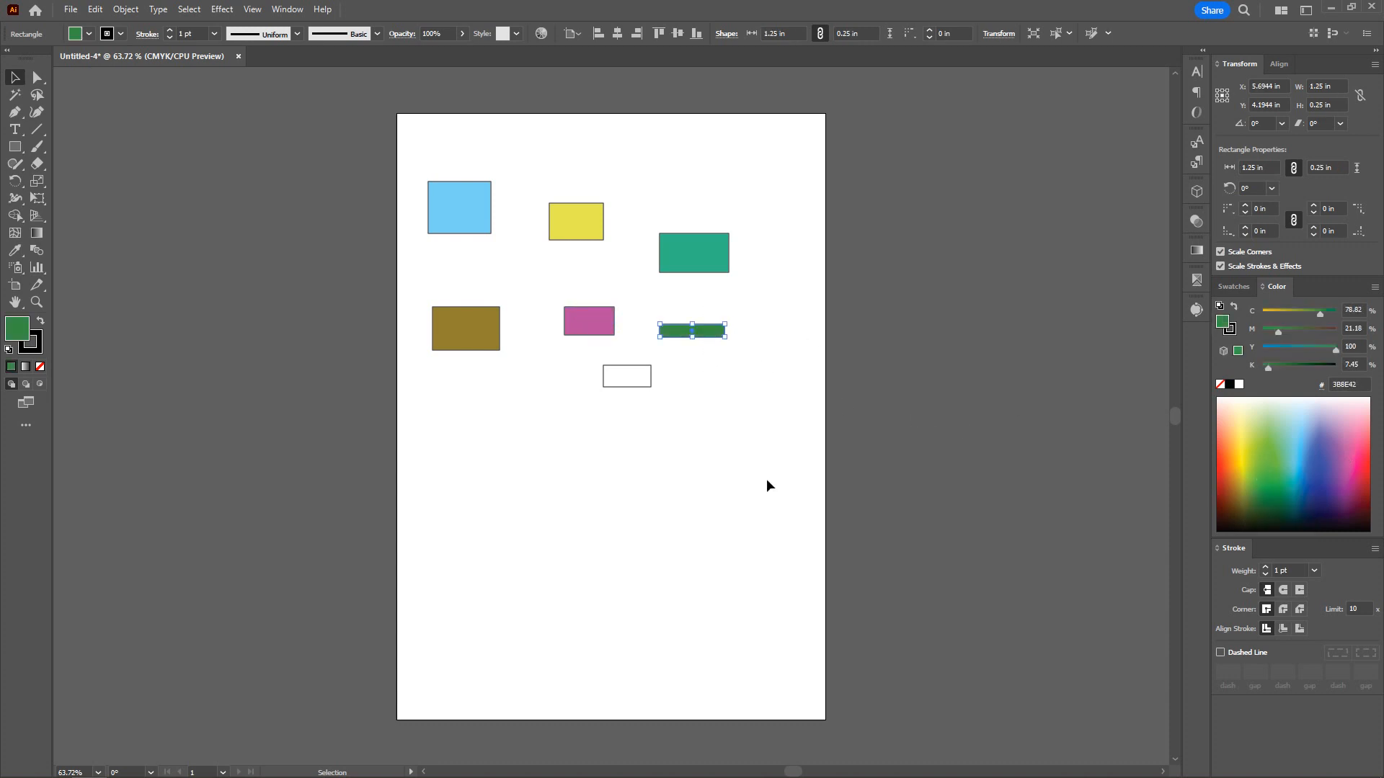
drag(667, 363, 585, 419)
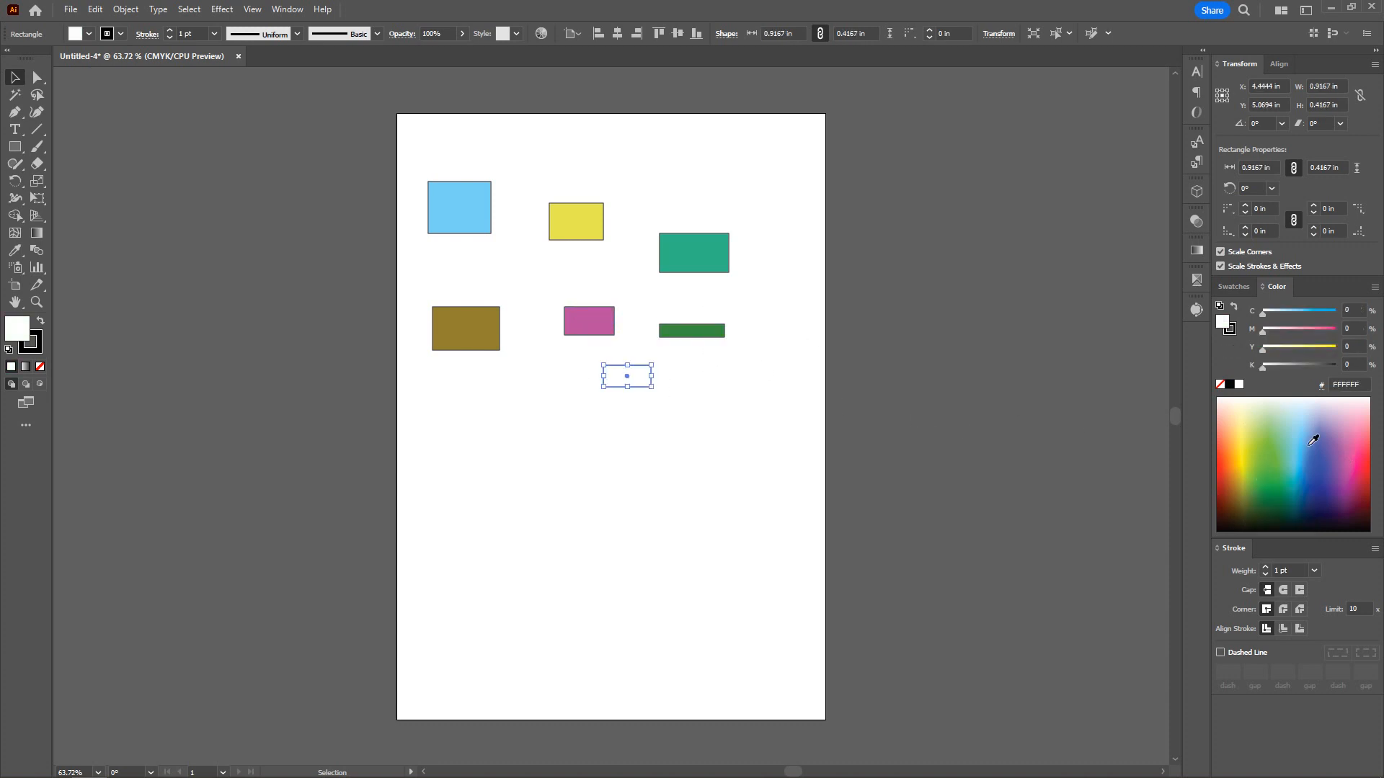
click(1322, 427)
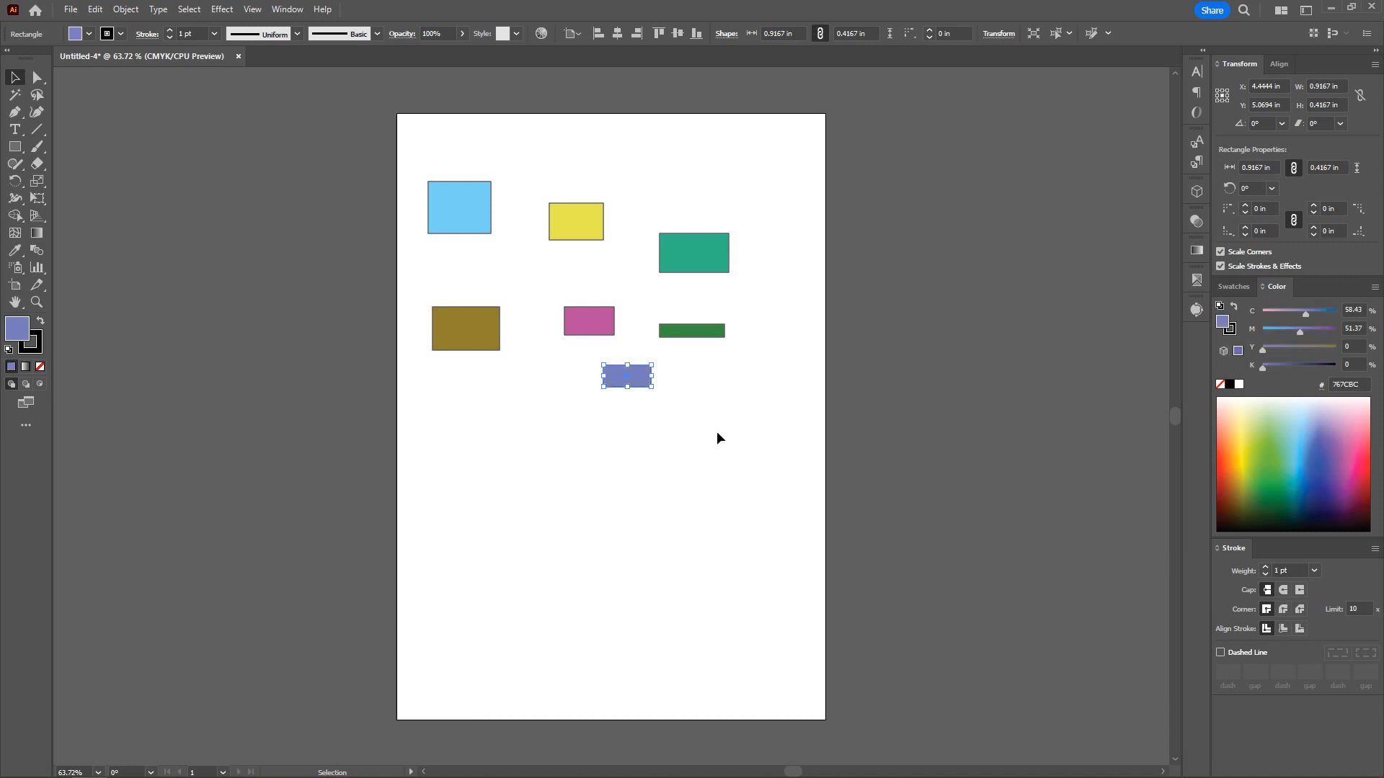
- Duplicate all seven colored rectangles about 4 in lower and repeat the duplication once to make three stacked sets
drag(658, 398, 702, 274)
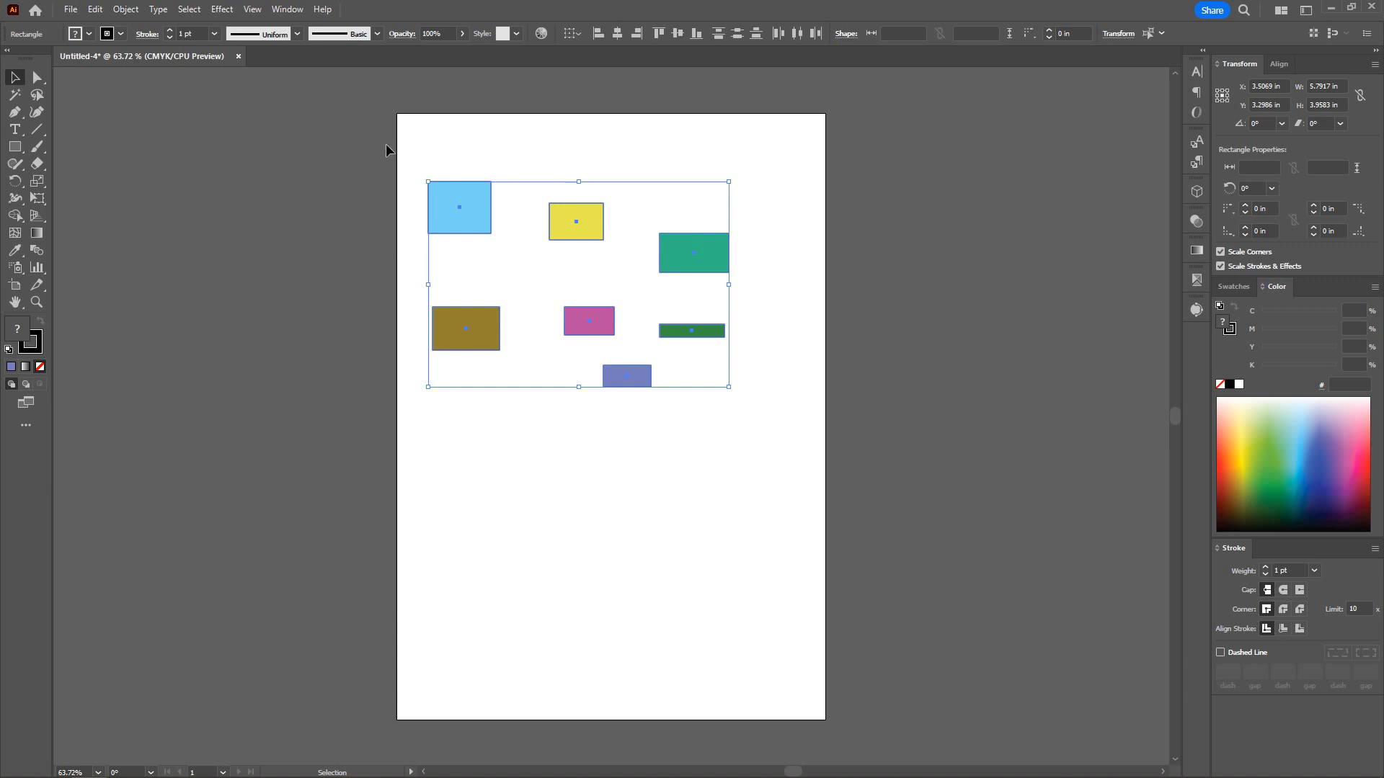
drag(386, 145, 710, 393)
drag(682, 249, 690, 455)
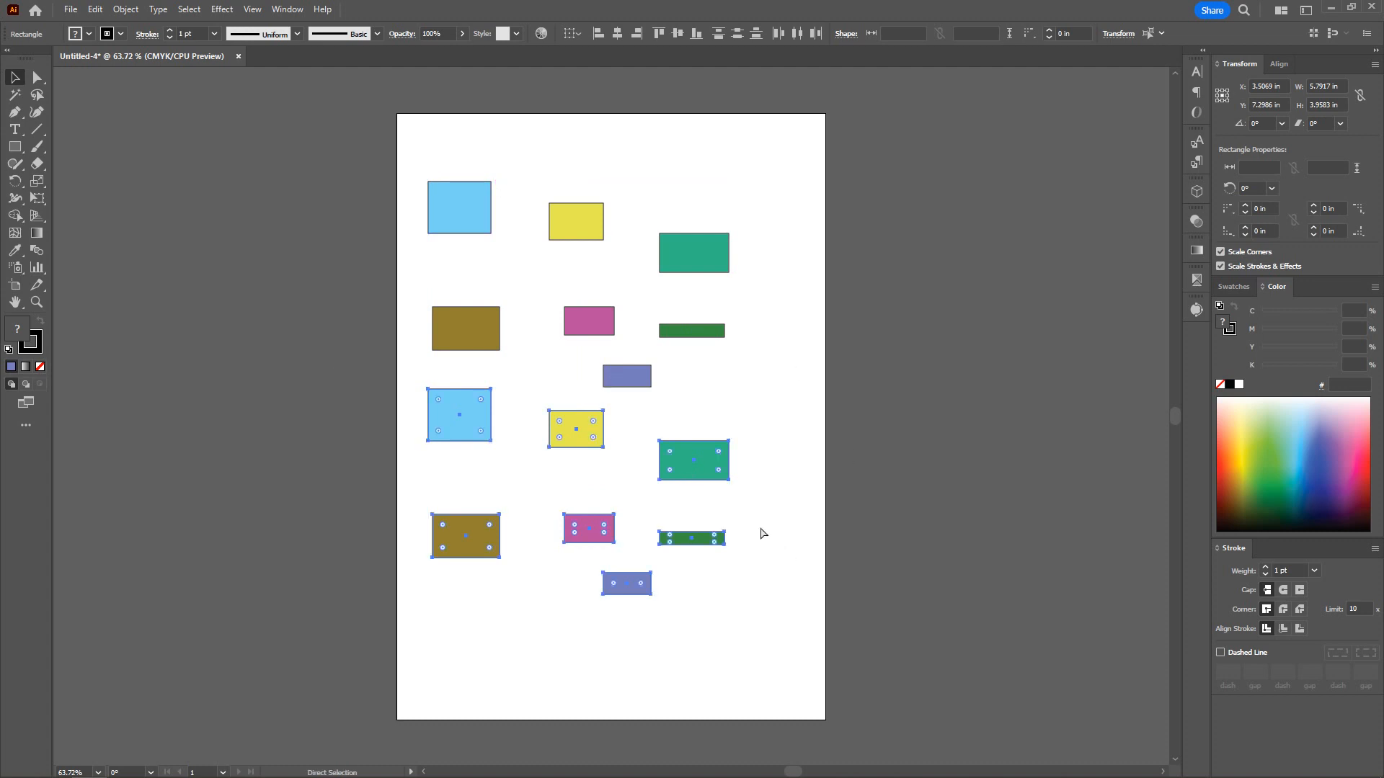
key(ctrl+d)
key(ctrl+minus)
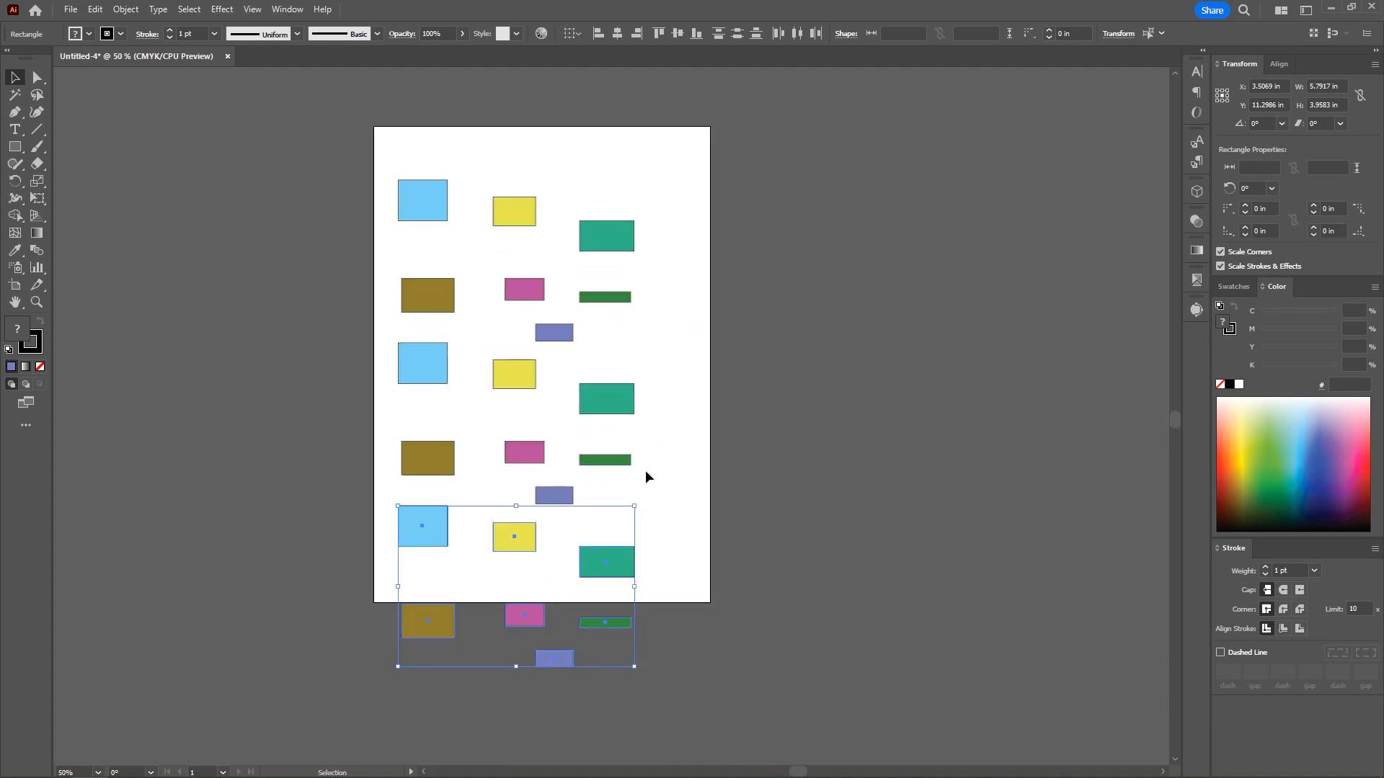
click(606, 486)
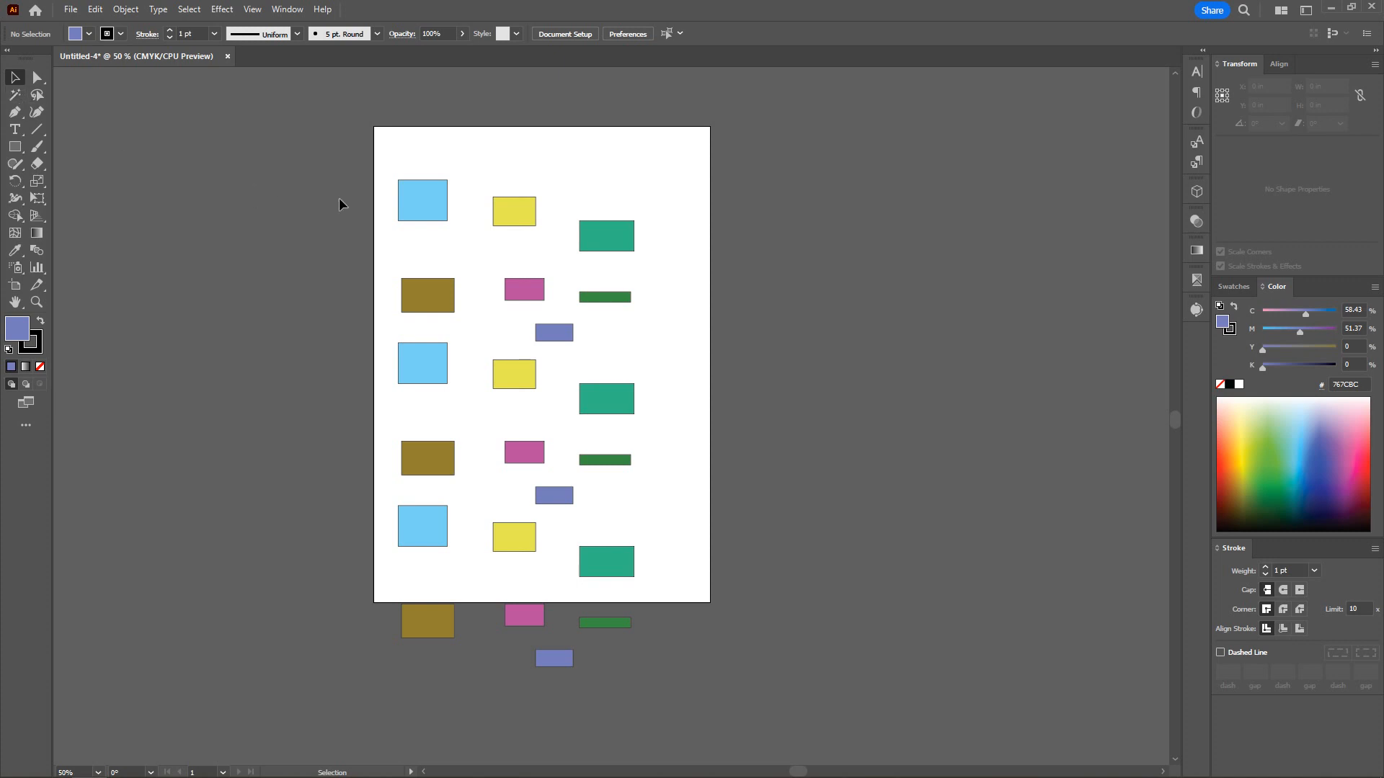
- Try moving the topmost light-blue and yellow rectangles individually, undoing each move
click(441, 210)
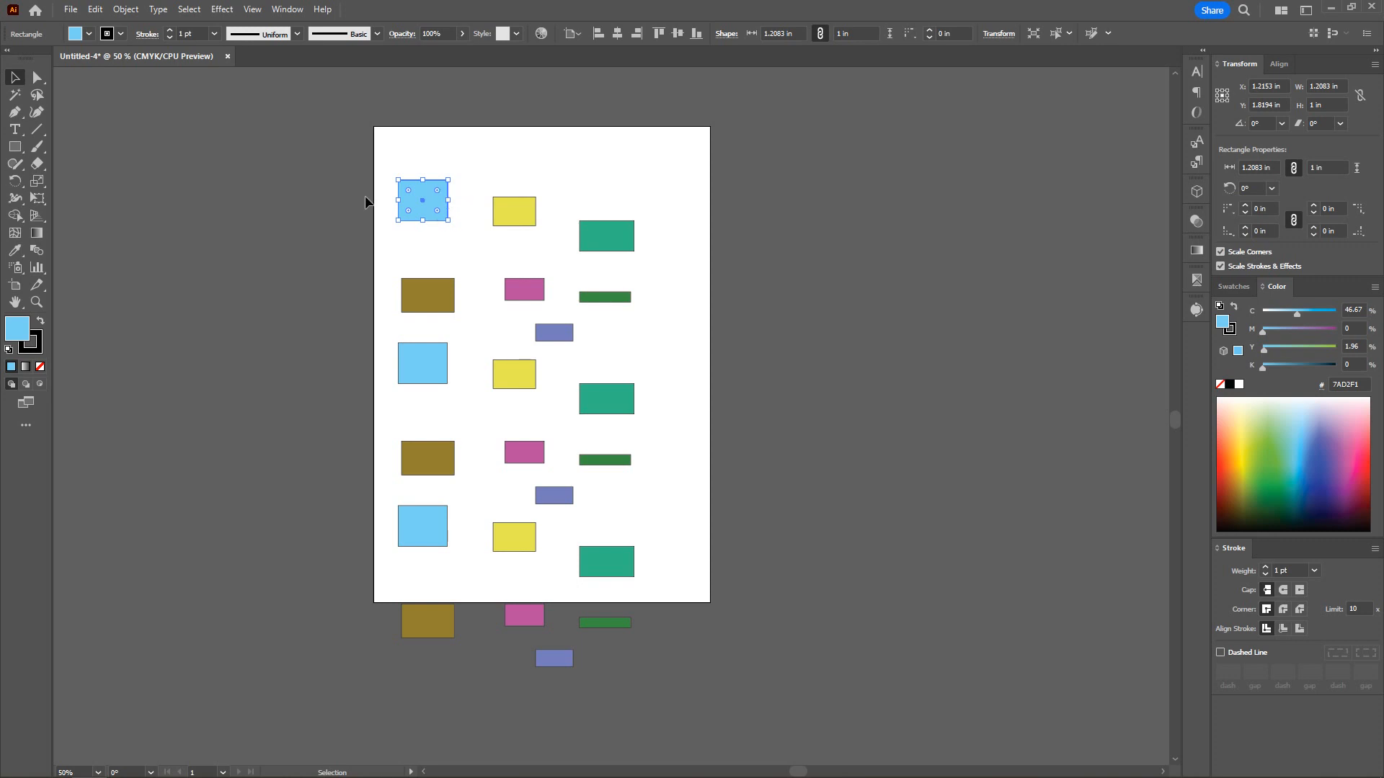
drag(422, 206, 350, 211)
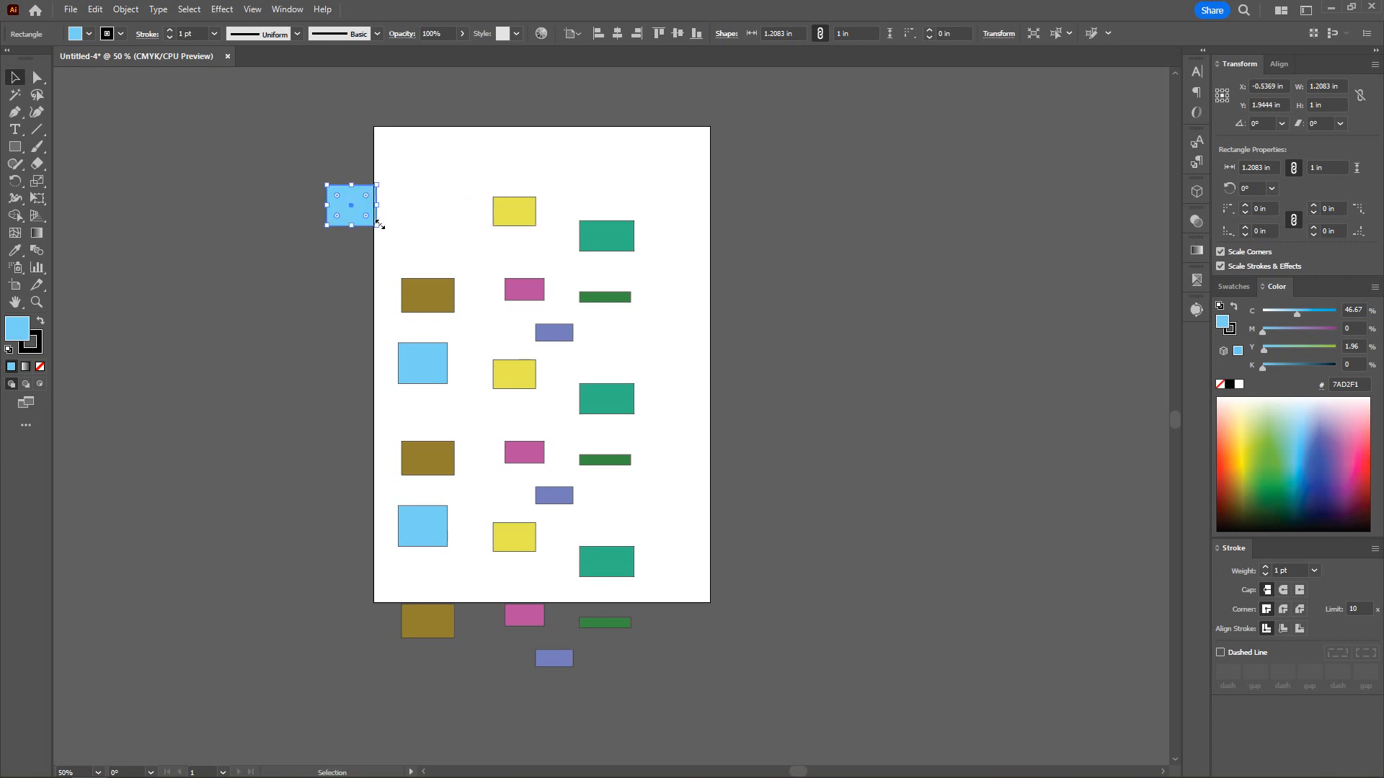
key(ctrl+z)
drag(519, 227, 570, 201)
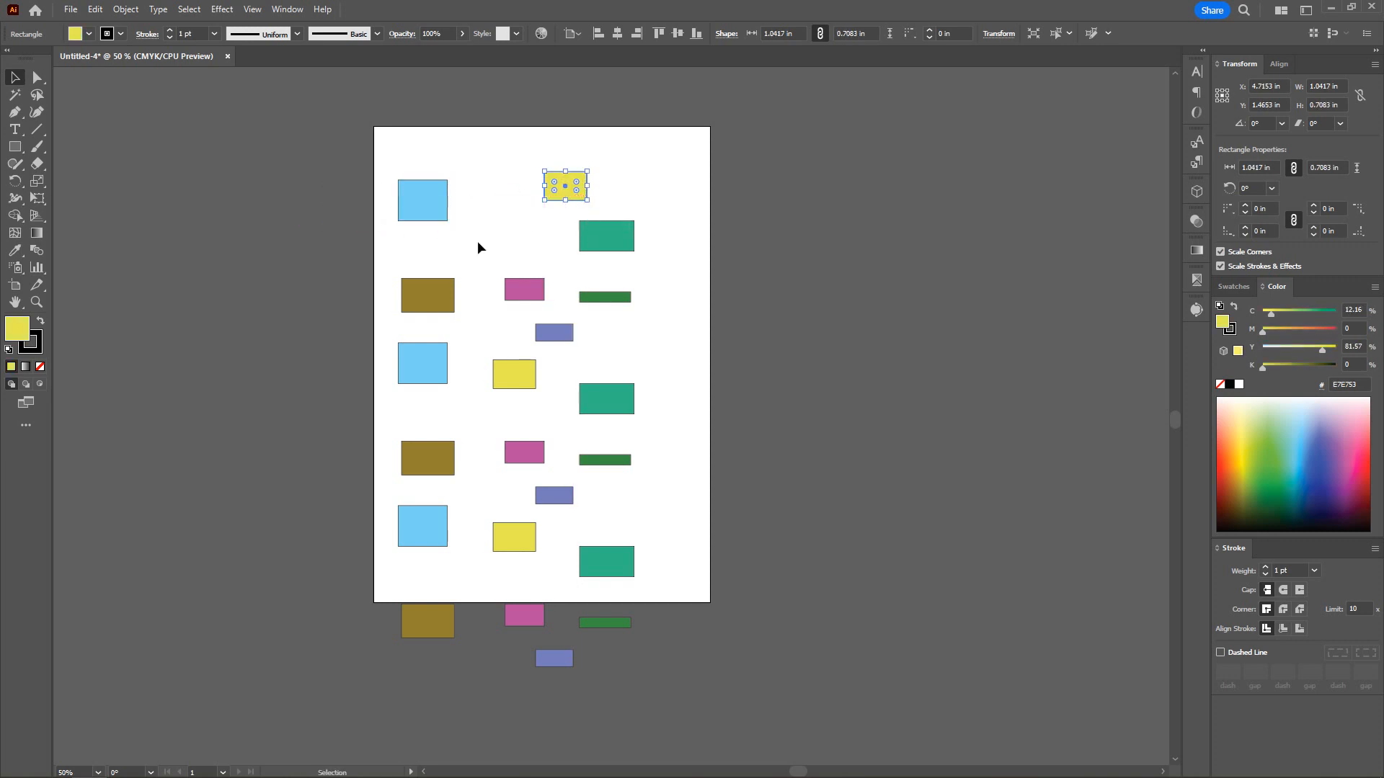
key(ctrl+z)
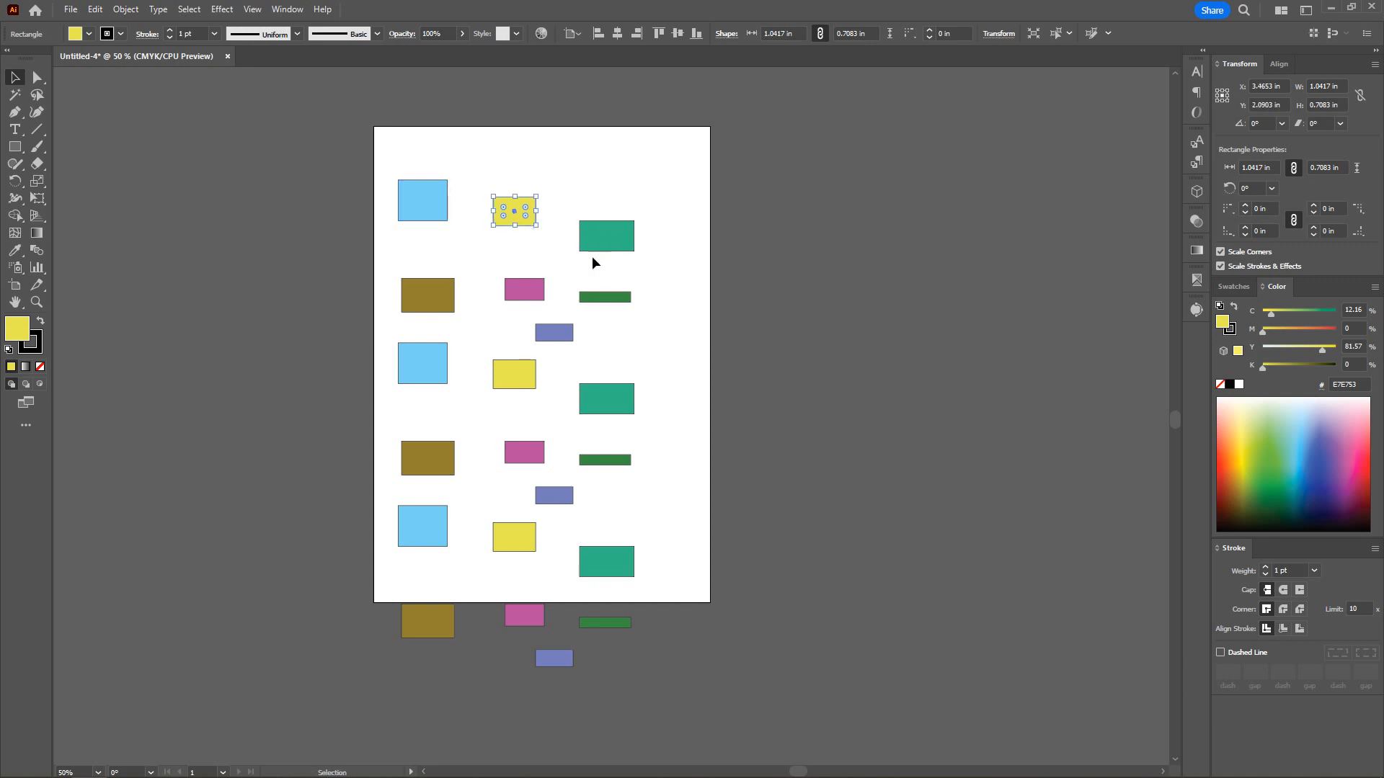
click(473, 232)
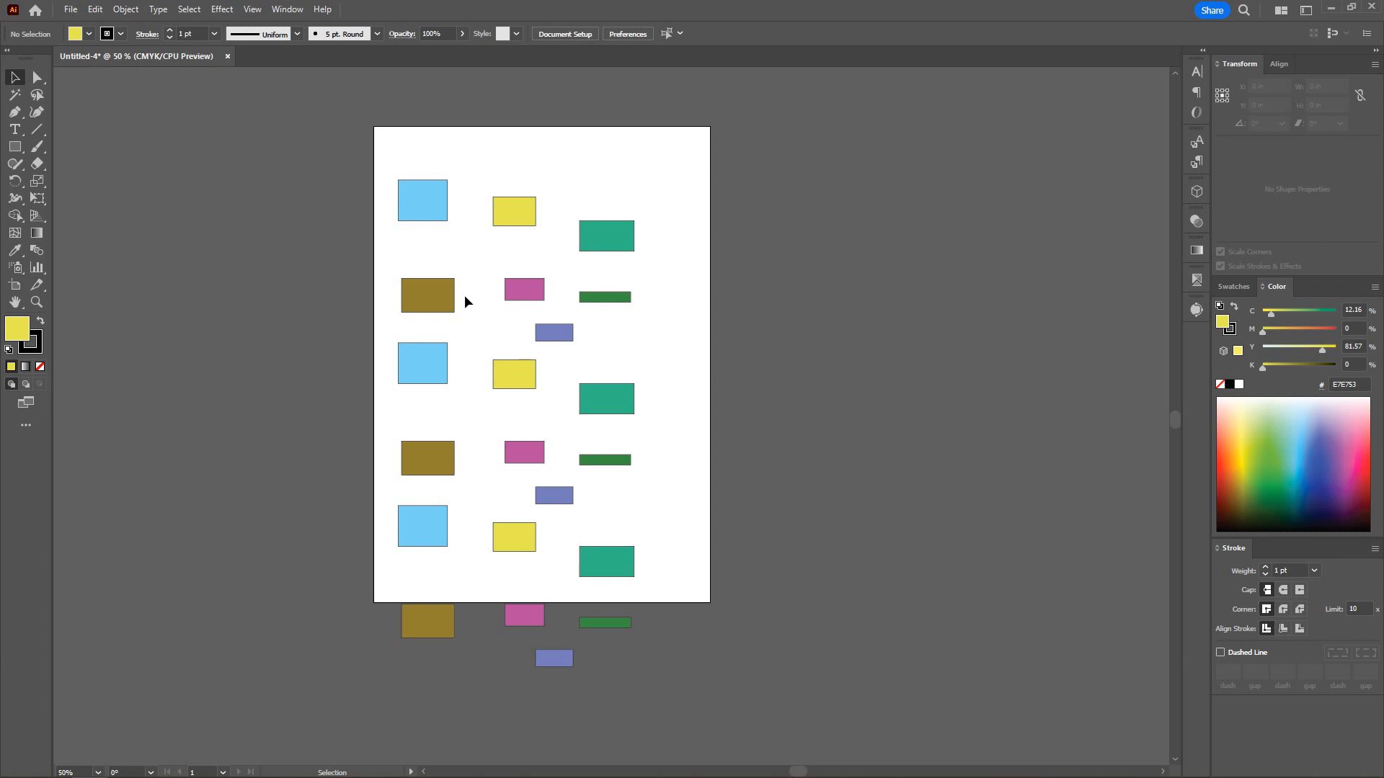
- Select the yellow rectangles with the Magic Wand, reselect the teal ones instead, and move the teal ones about 1.65 in to the right
click(14, 96)
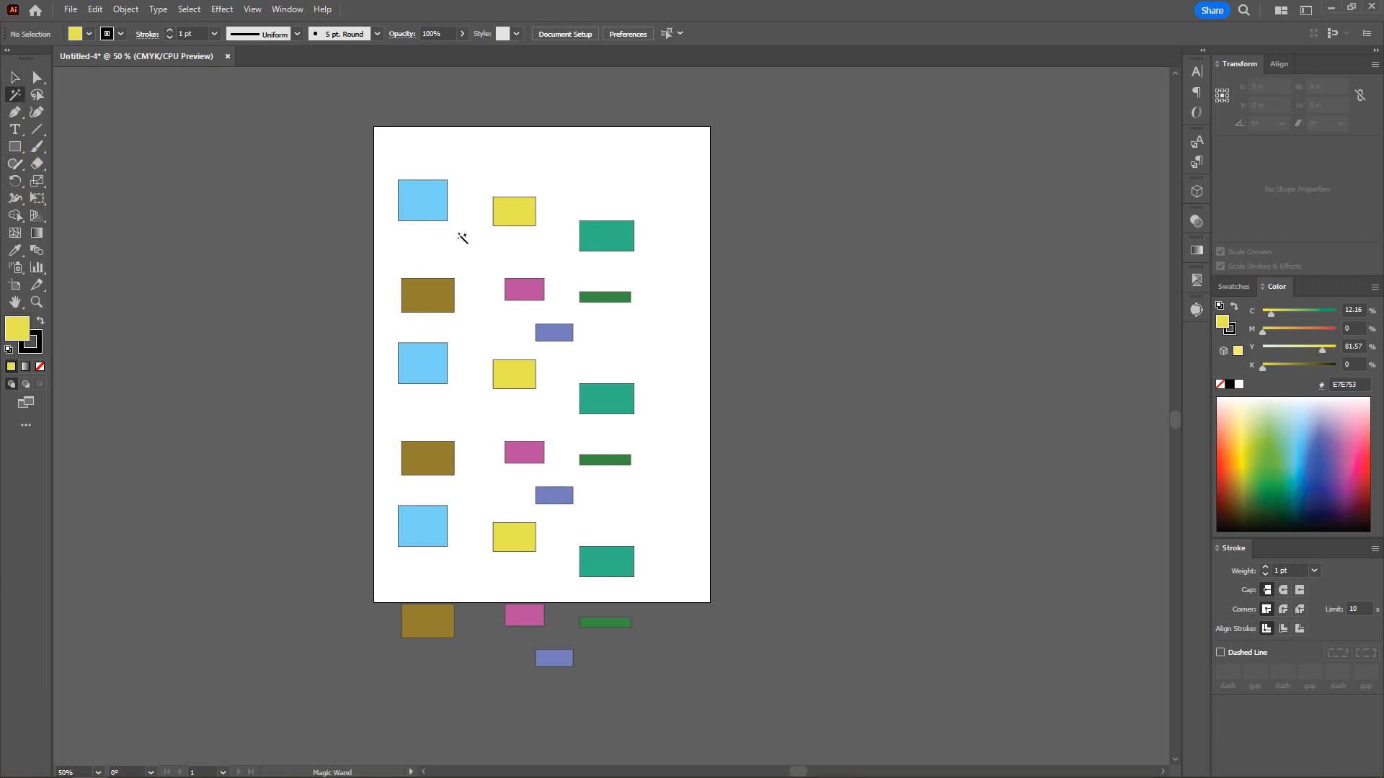
click(519, 216)
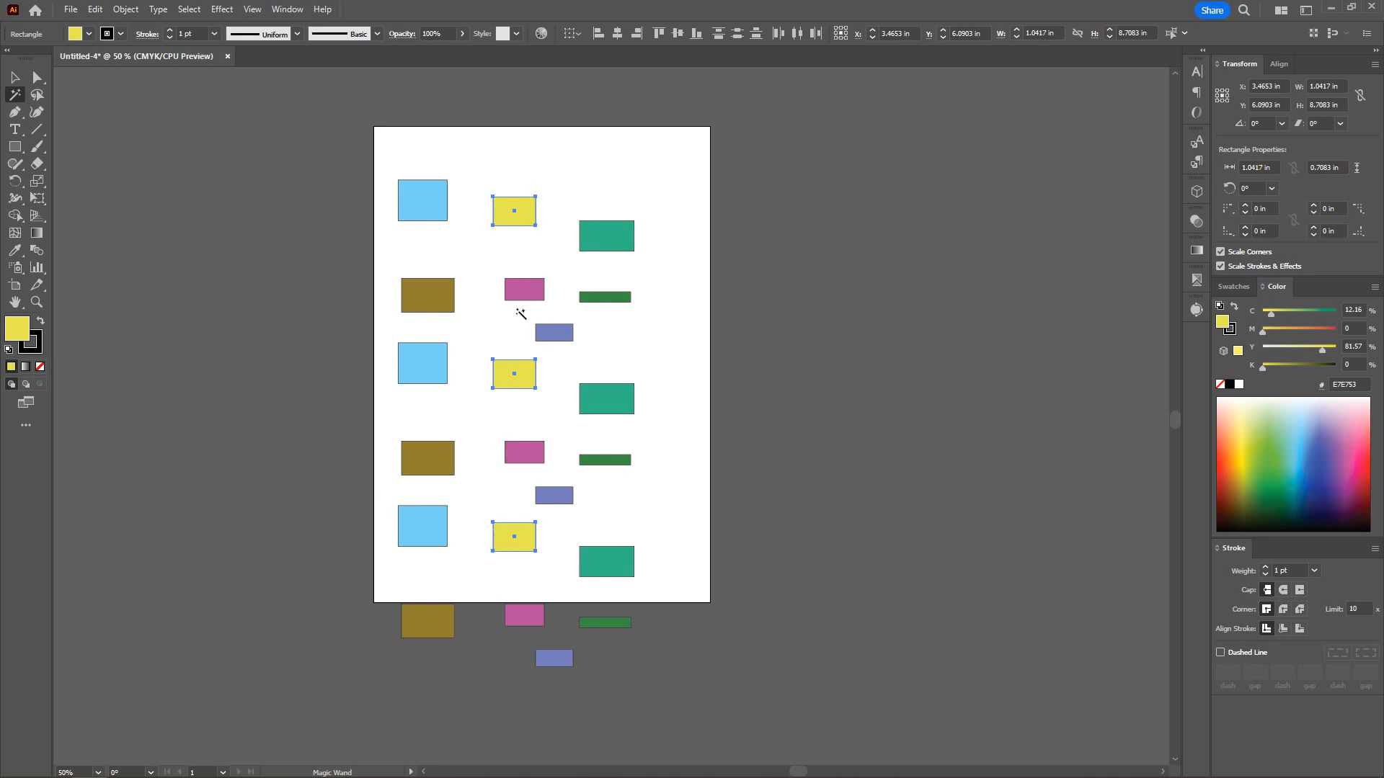
click(616, 235)
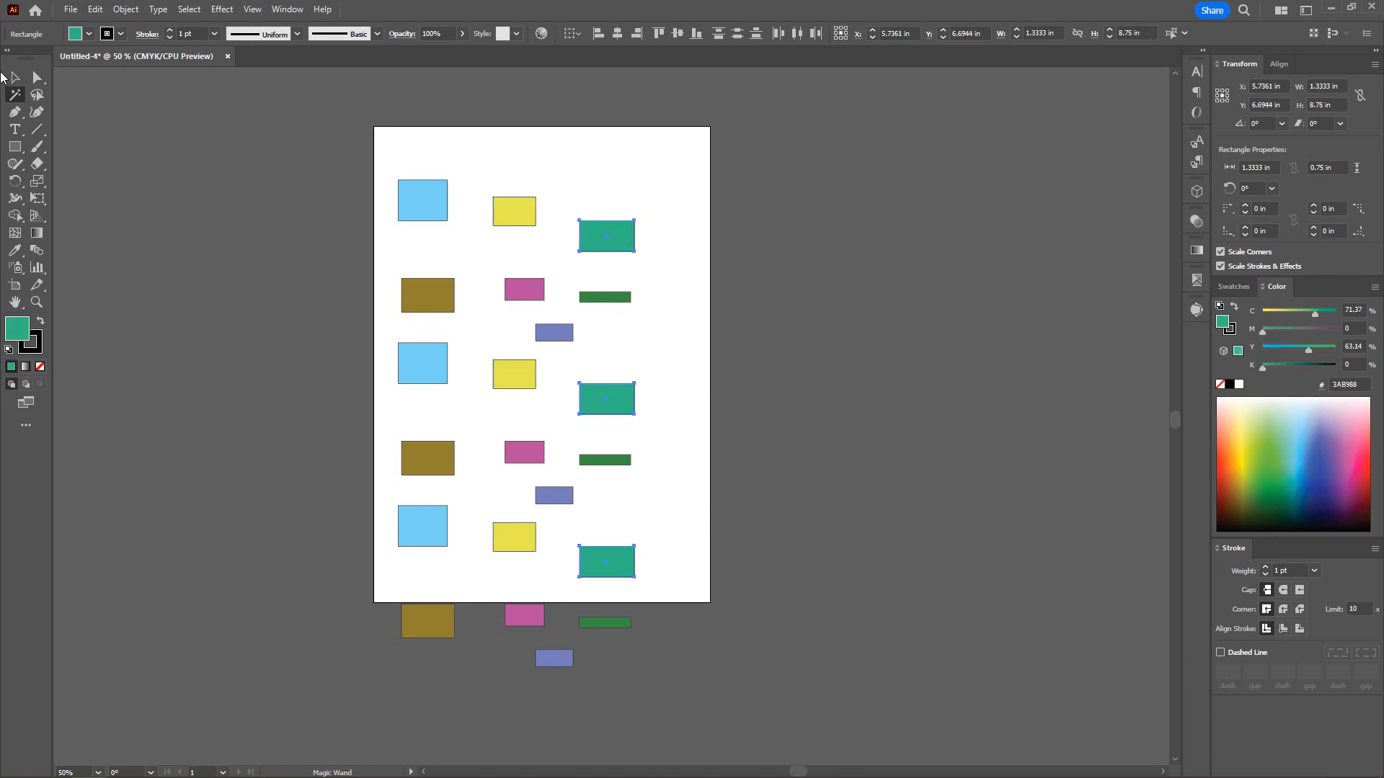
click(13, 78)
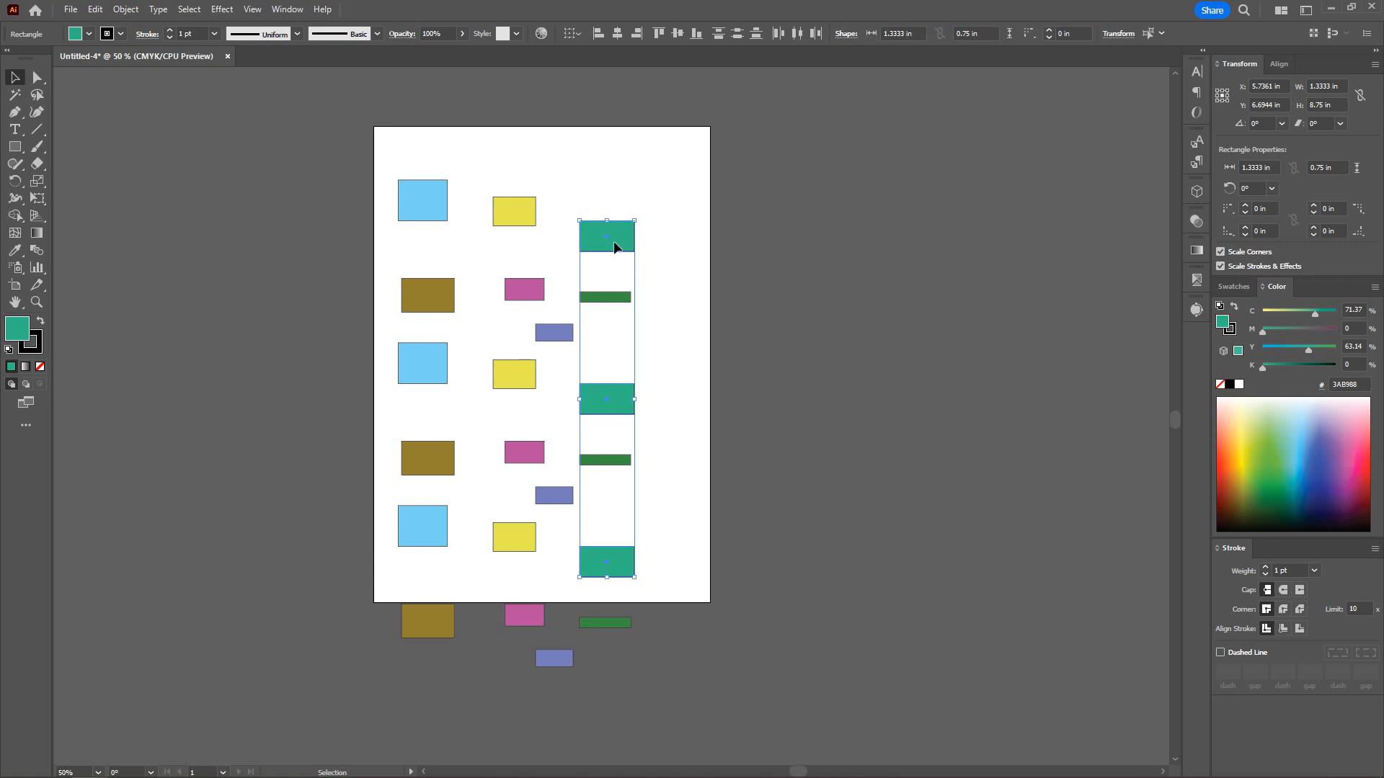
drag(613, 248, 680, 248)
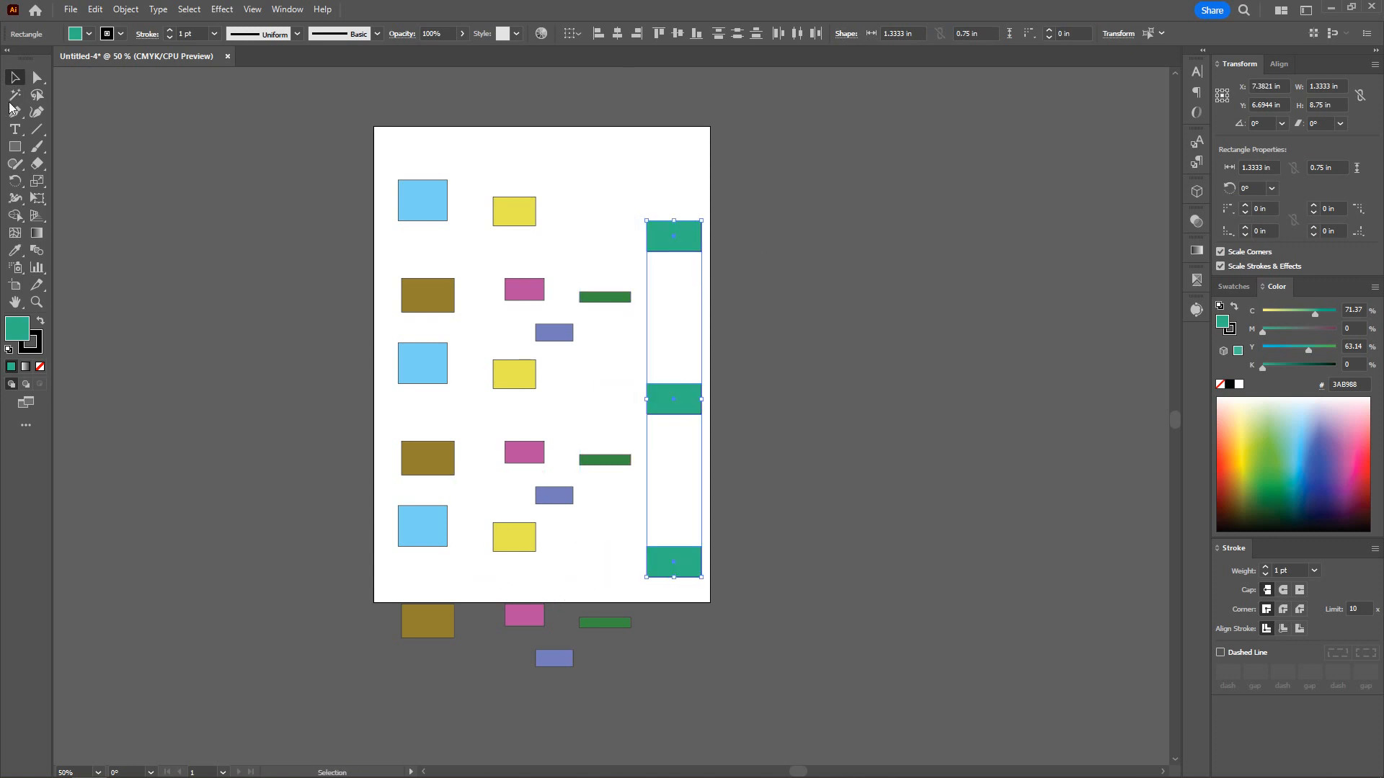
- Select the light-blue rectangles with the Magic Wand and move them about 3.35 in to the left, off the artboard
click(14, 95)
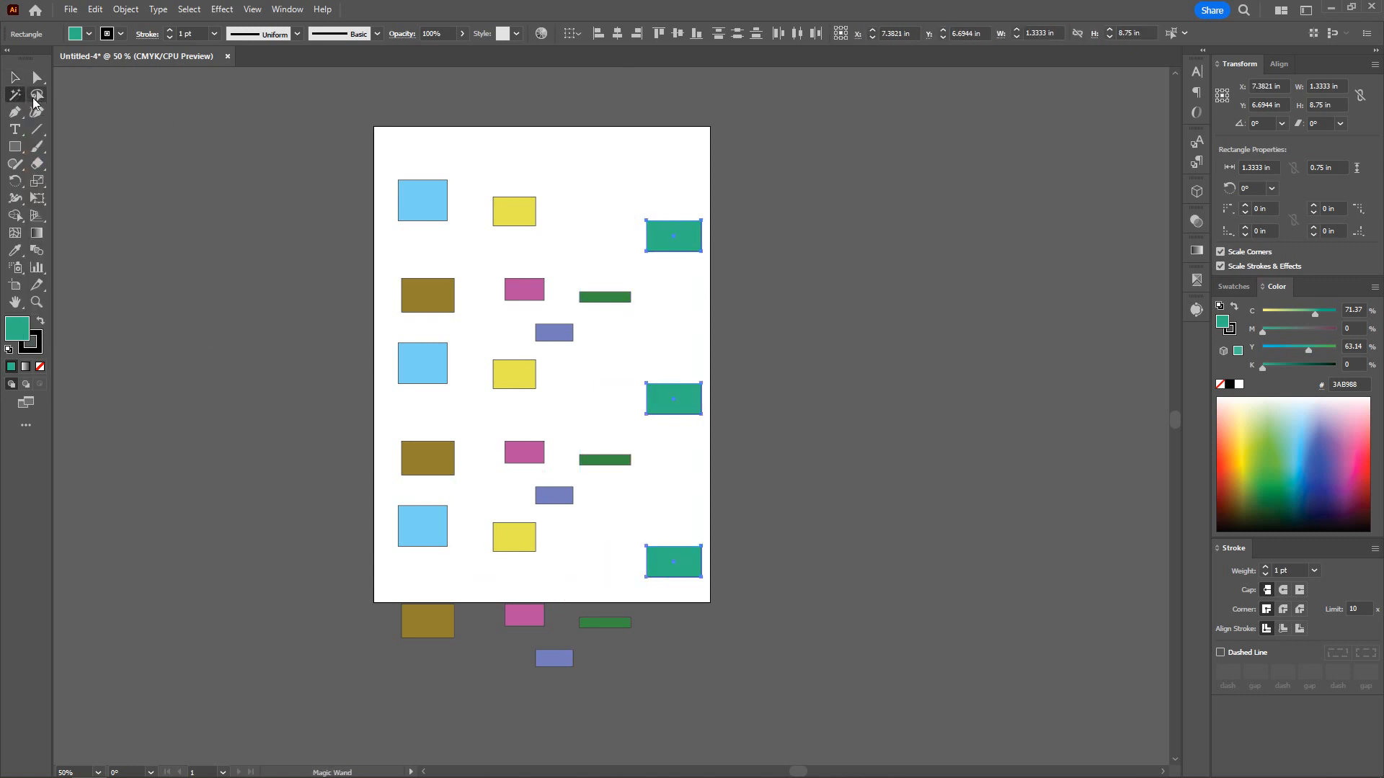
click(434, 195)
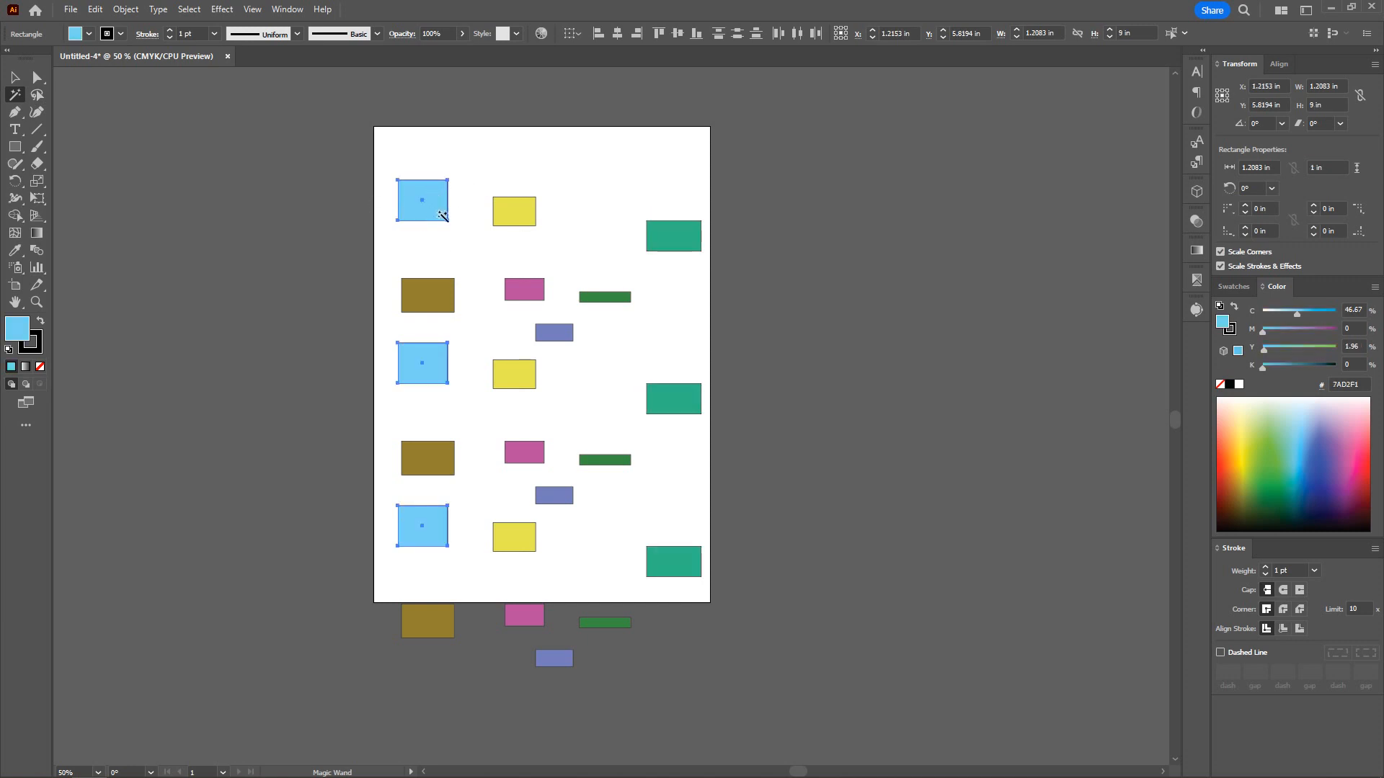
key(v)
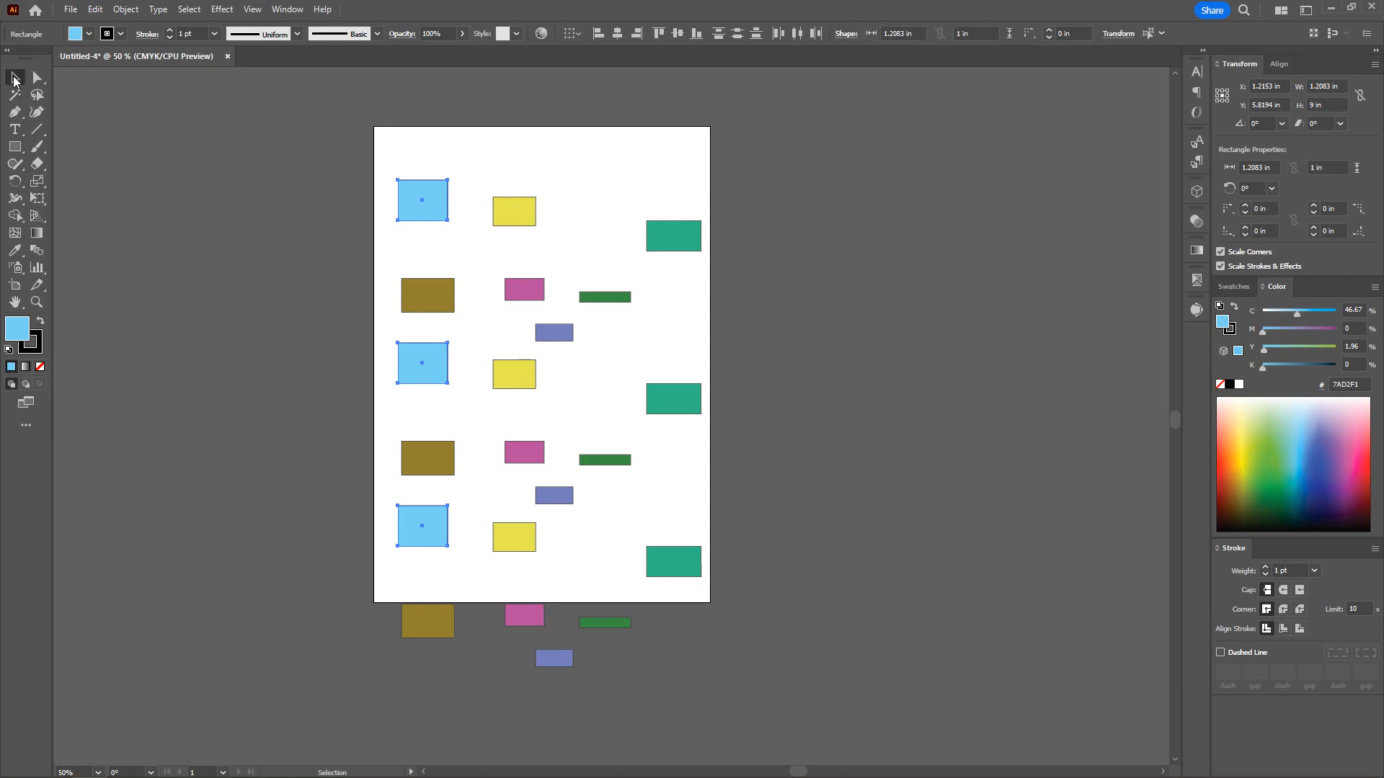
drag(437, 225, 300, 225)
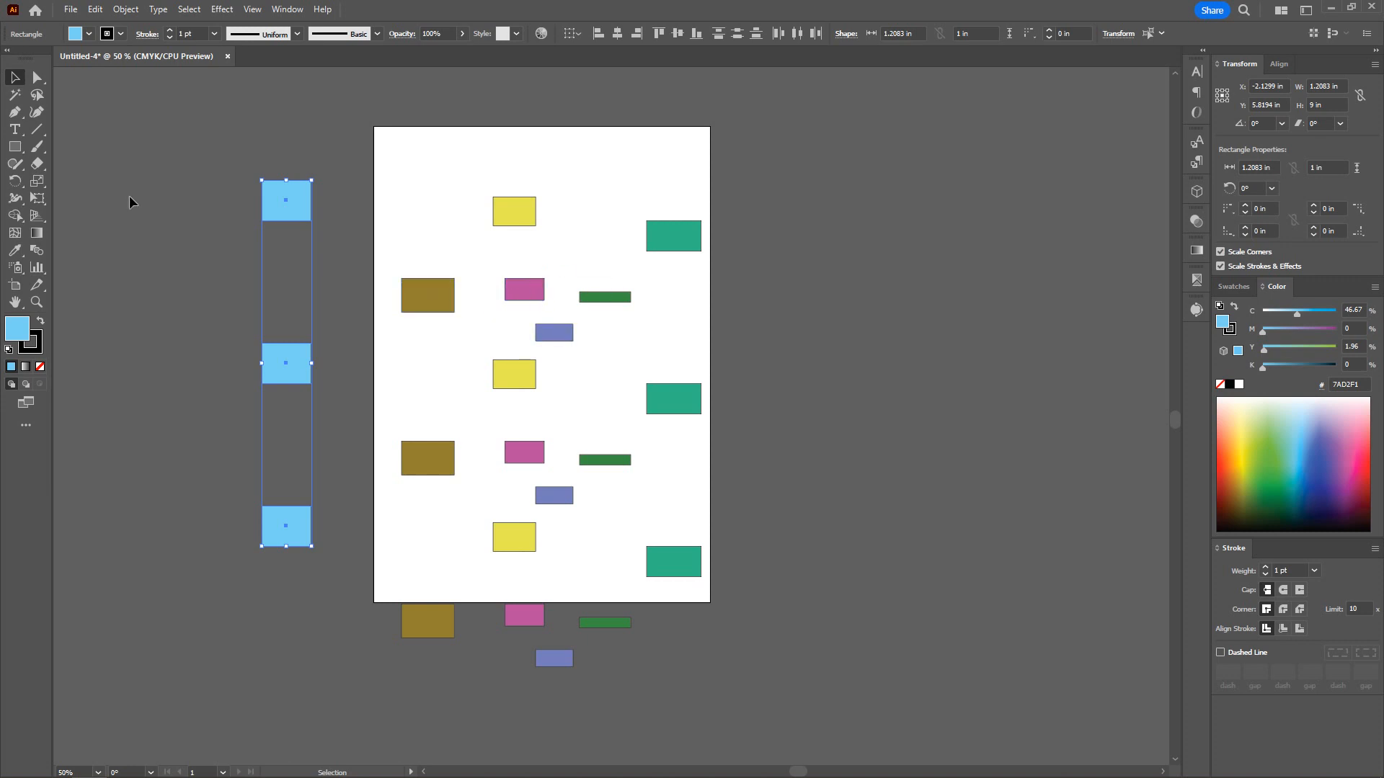
- Delete the magenta, yellow and dark-green rectangles one color group at a time, selecting each group with the Magic Wand
click(15, 94)
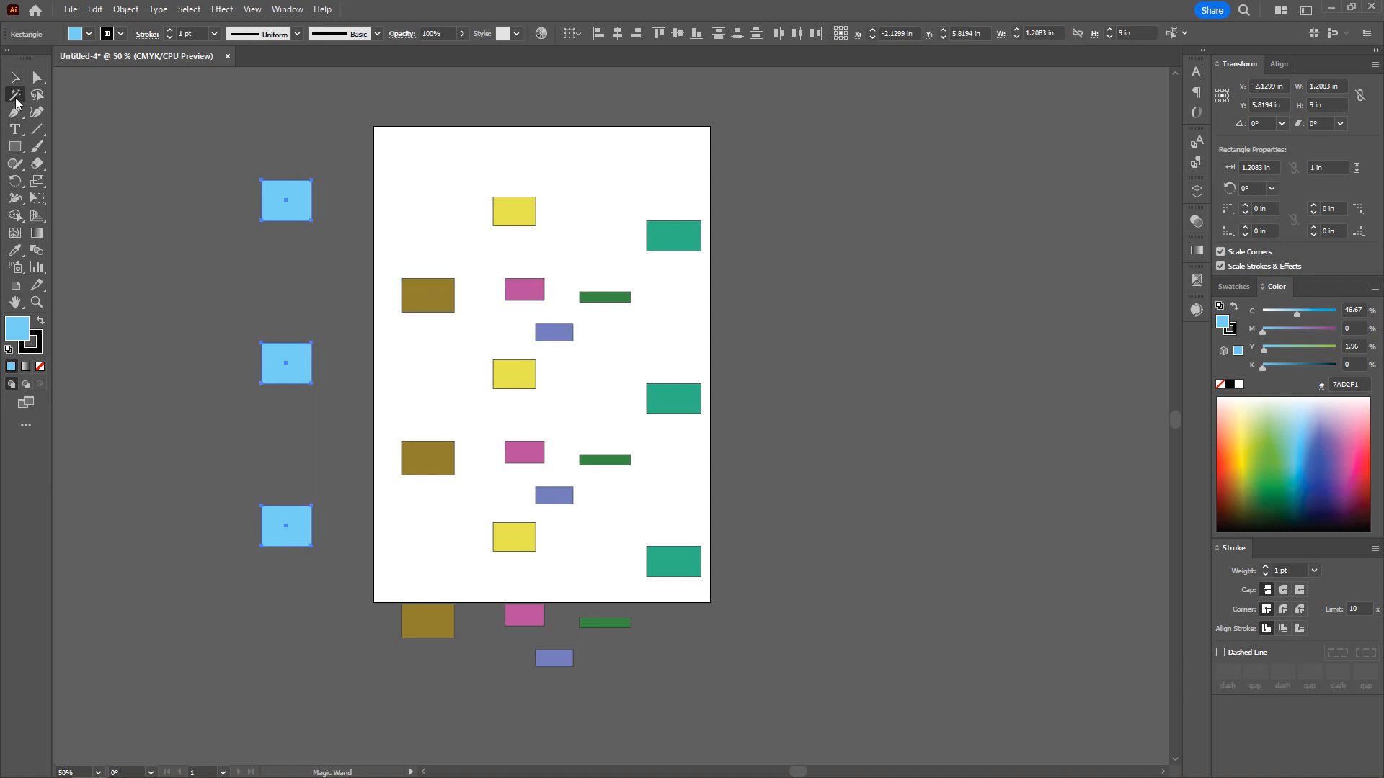
click(527, 291)
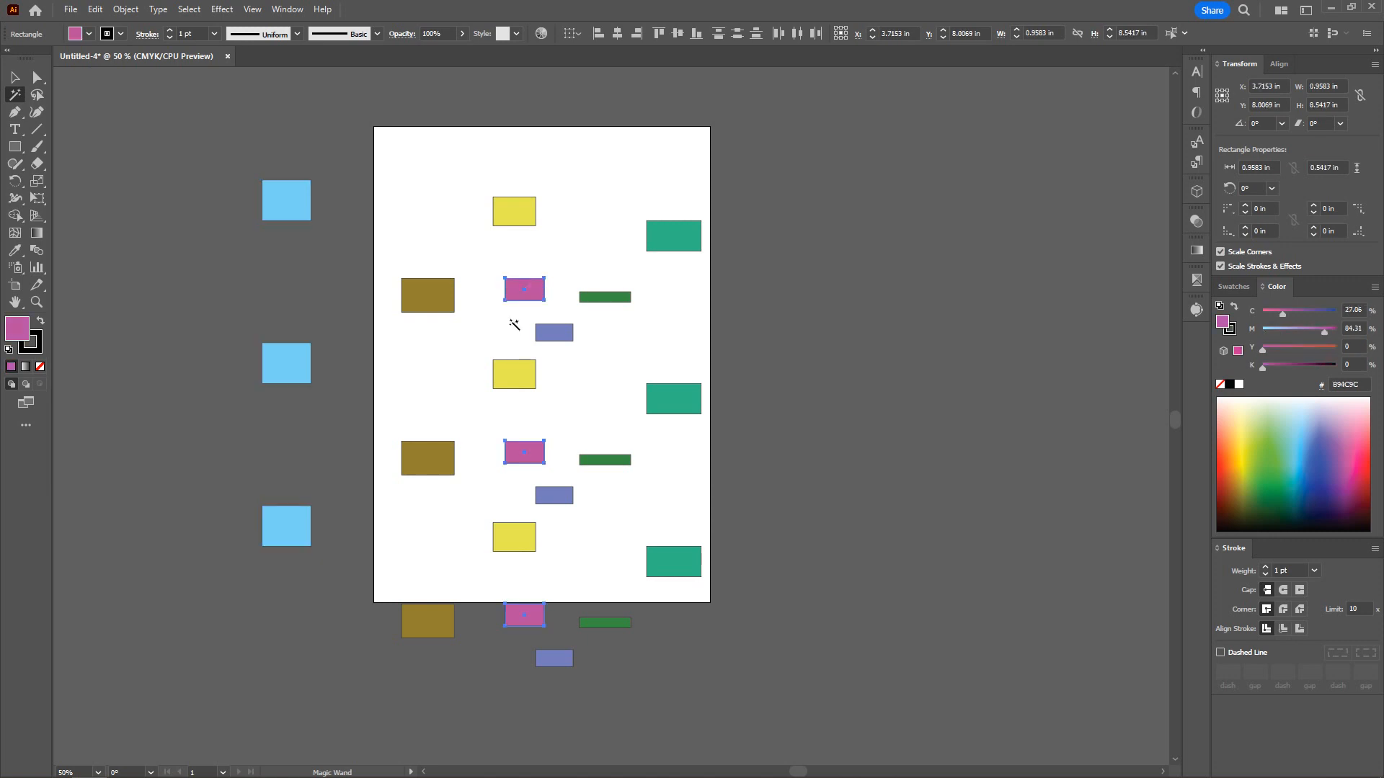
key(Delete)
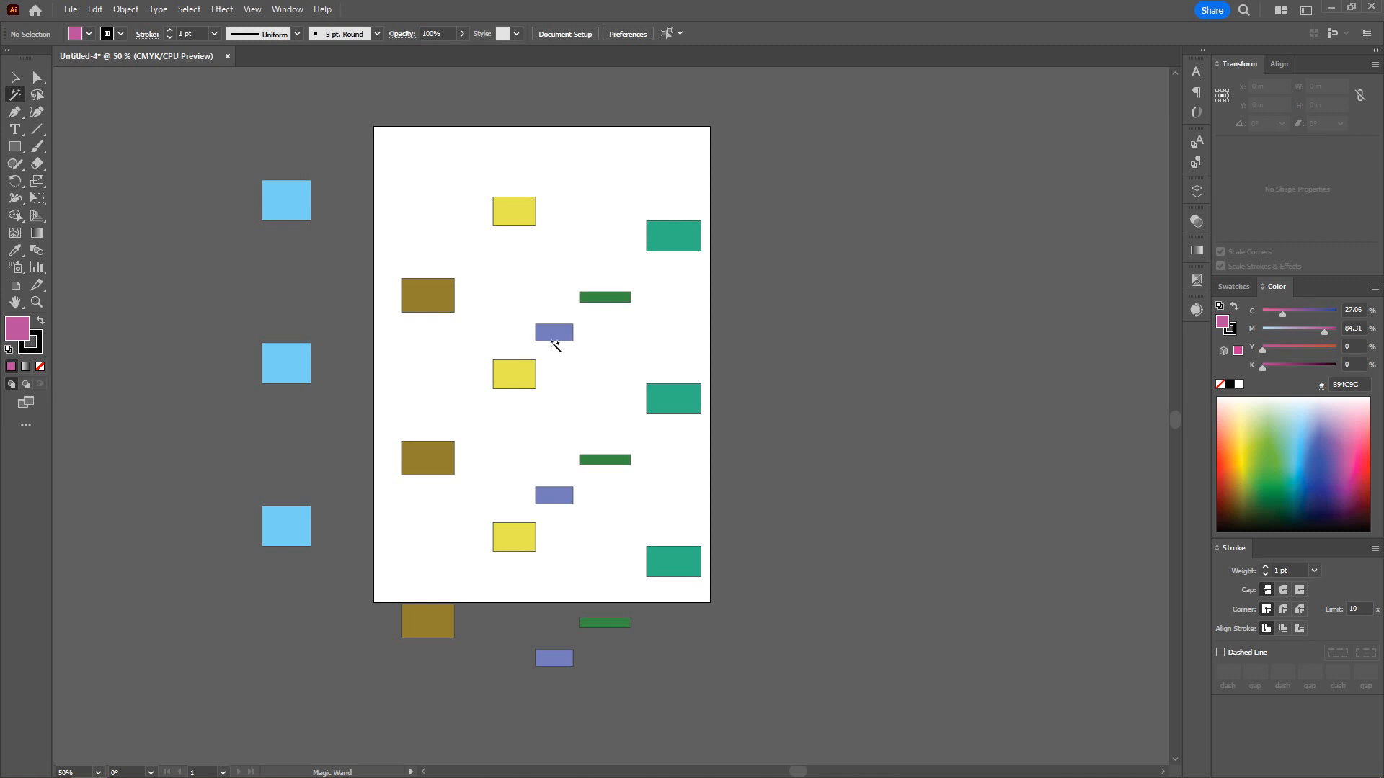
click(513, 376)
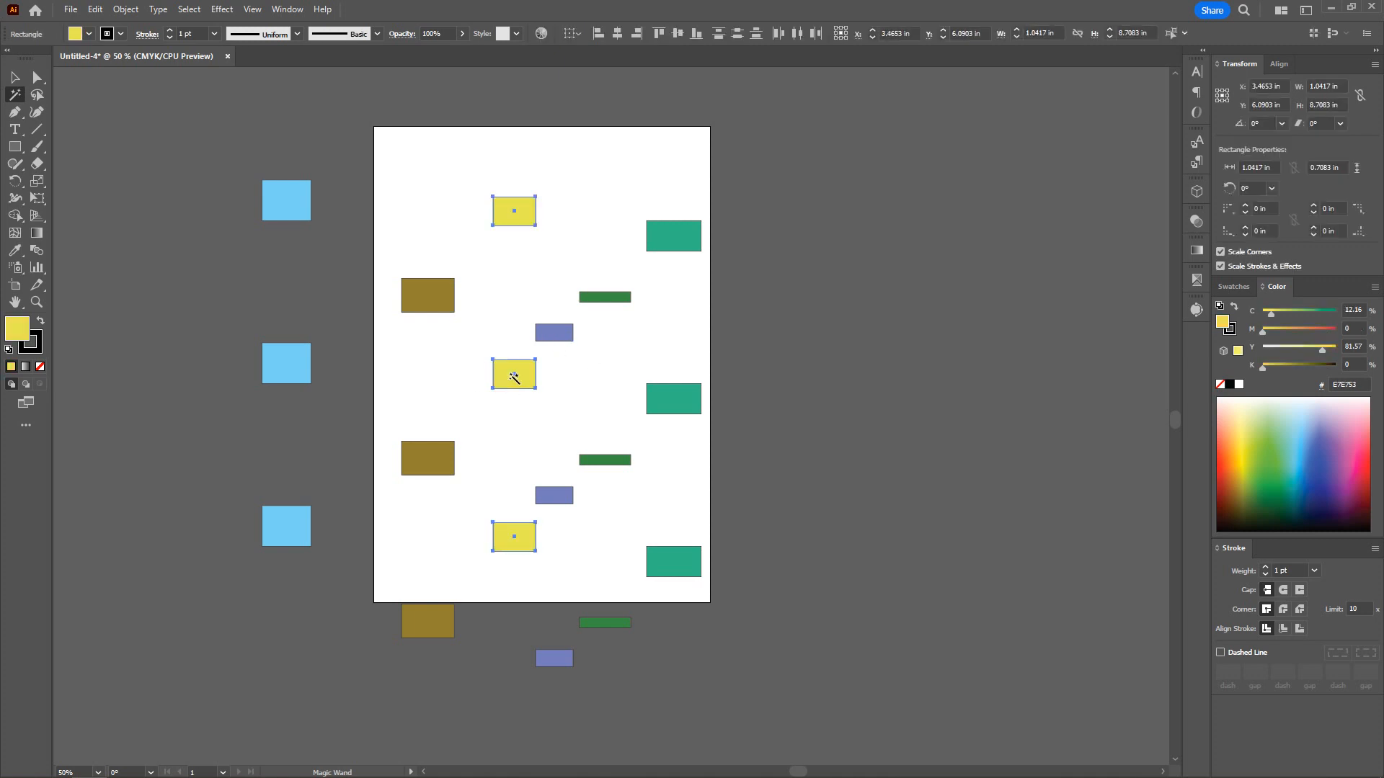
key(Delete)
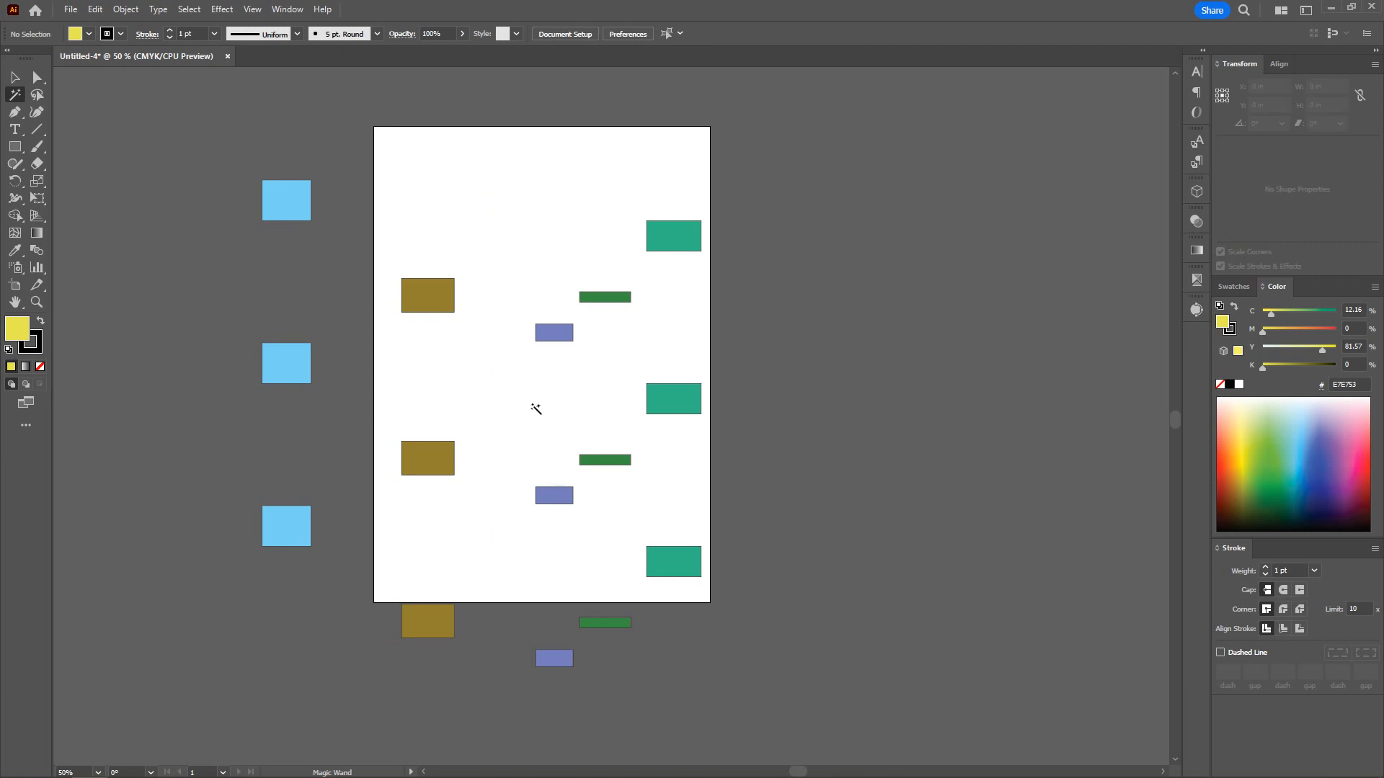
click(609, 460)
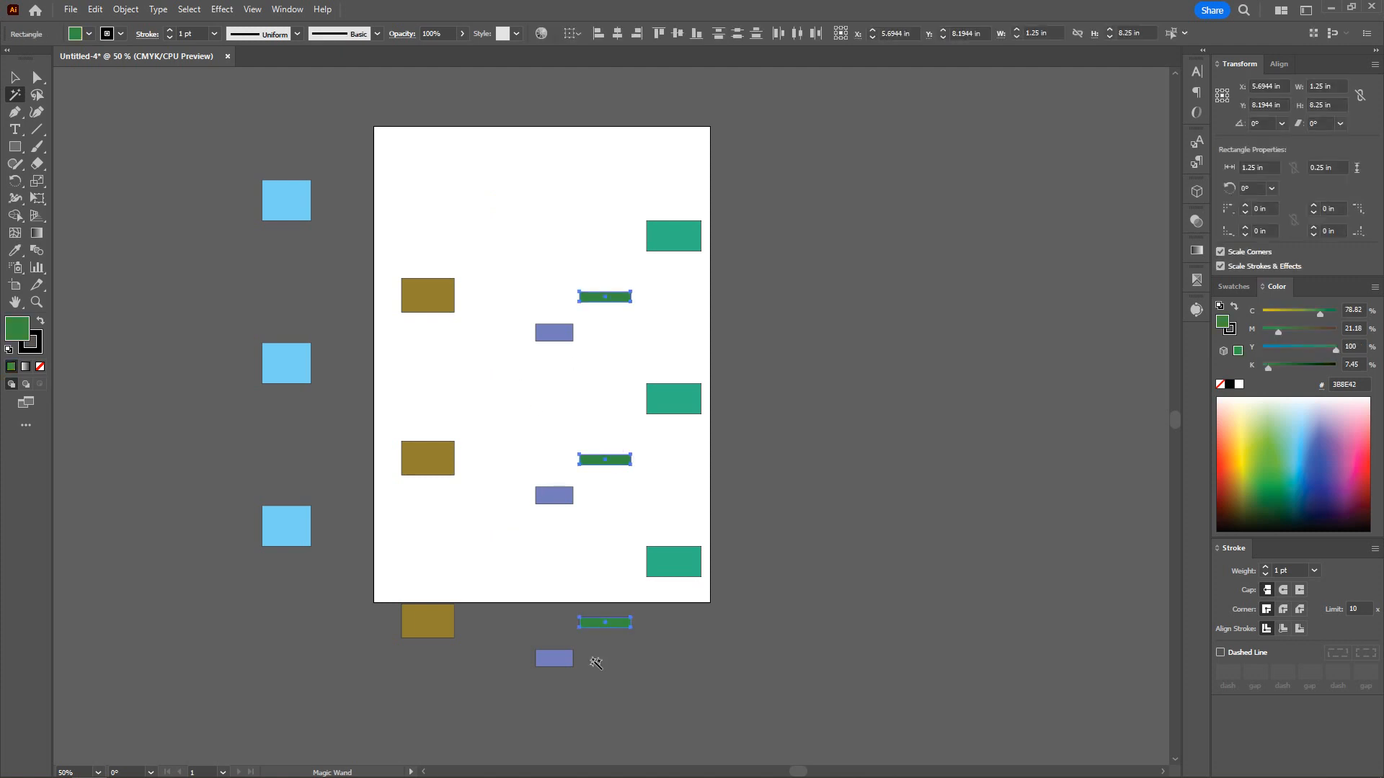
key(Delete)
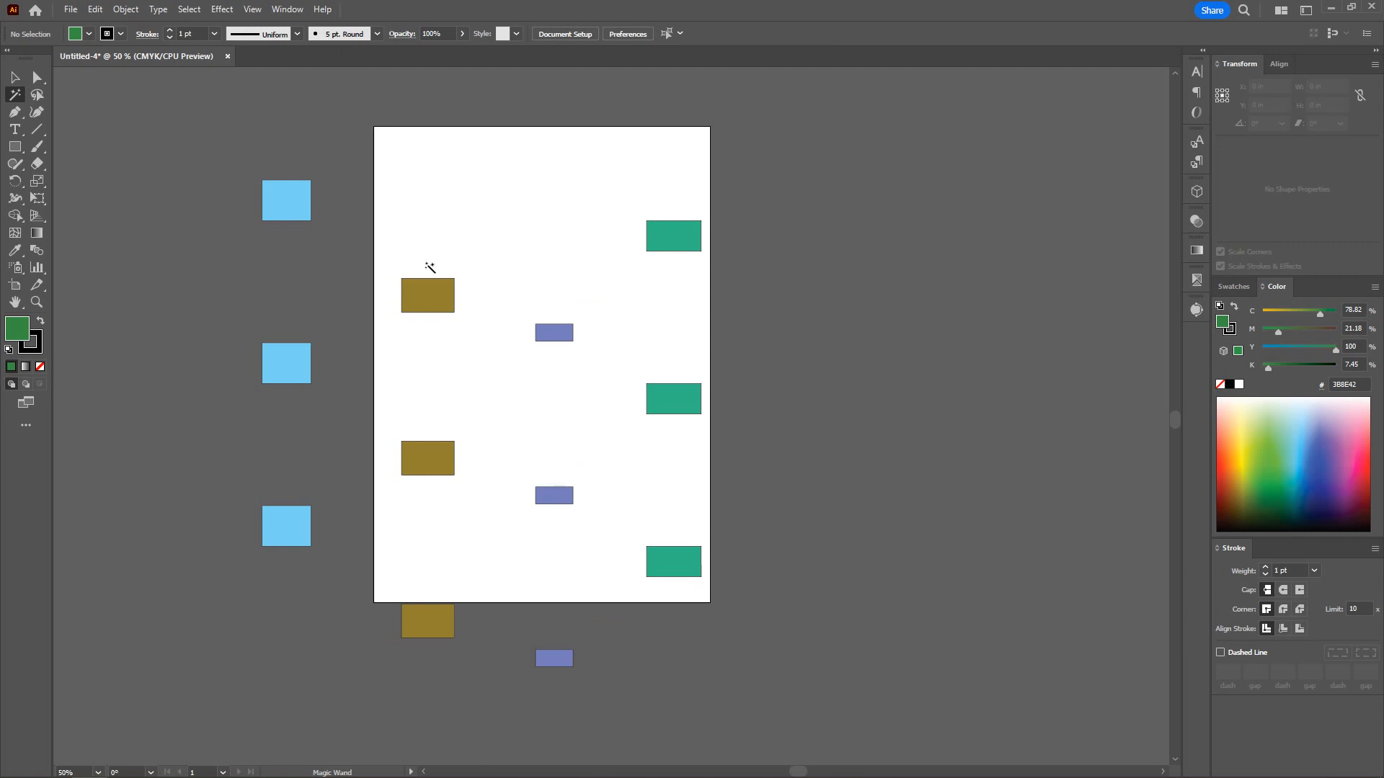
- Select the olive-brown rectangles with the Magic Wand, move them about 8.6 in right and 2.75 in up, and deselect them
click(420, 299)
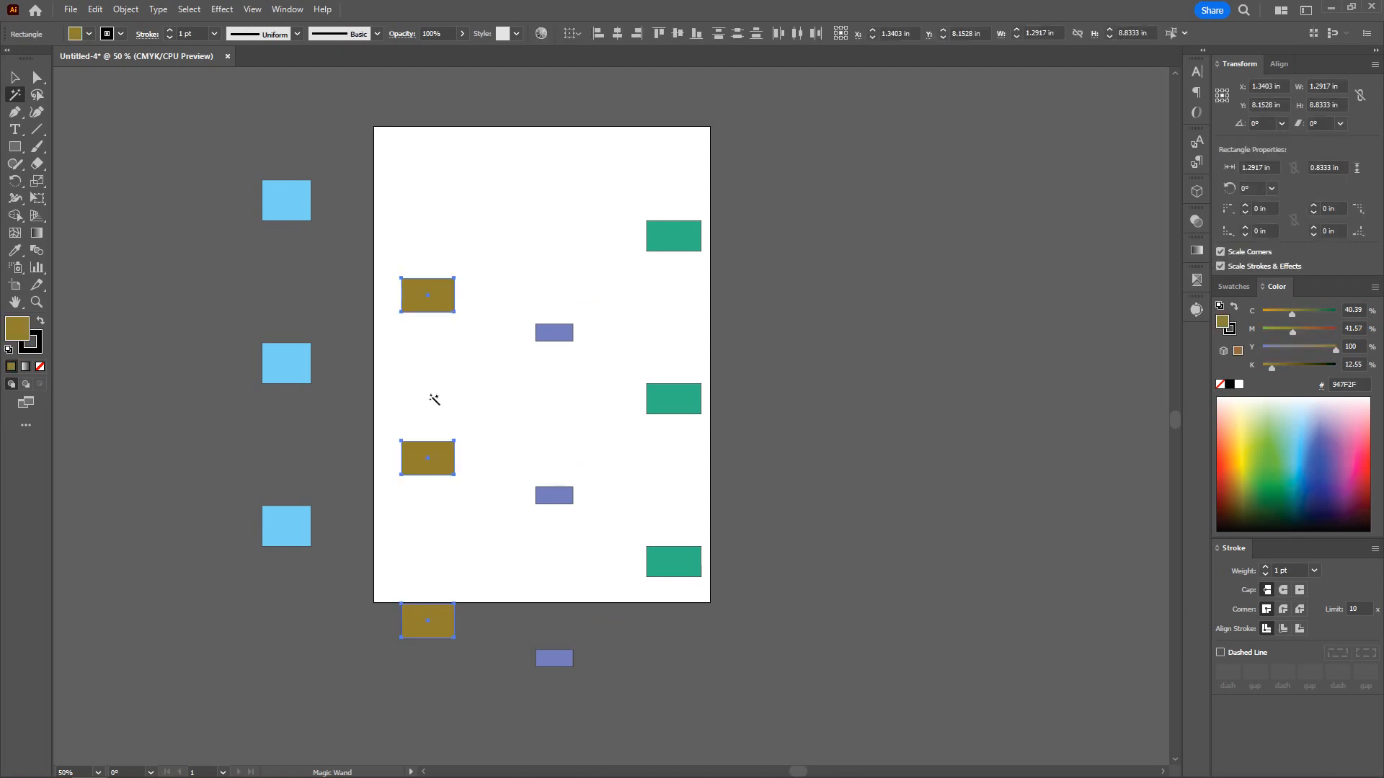
click(14, 79)
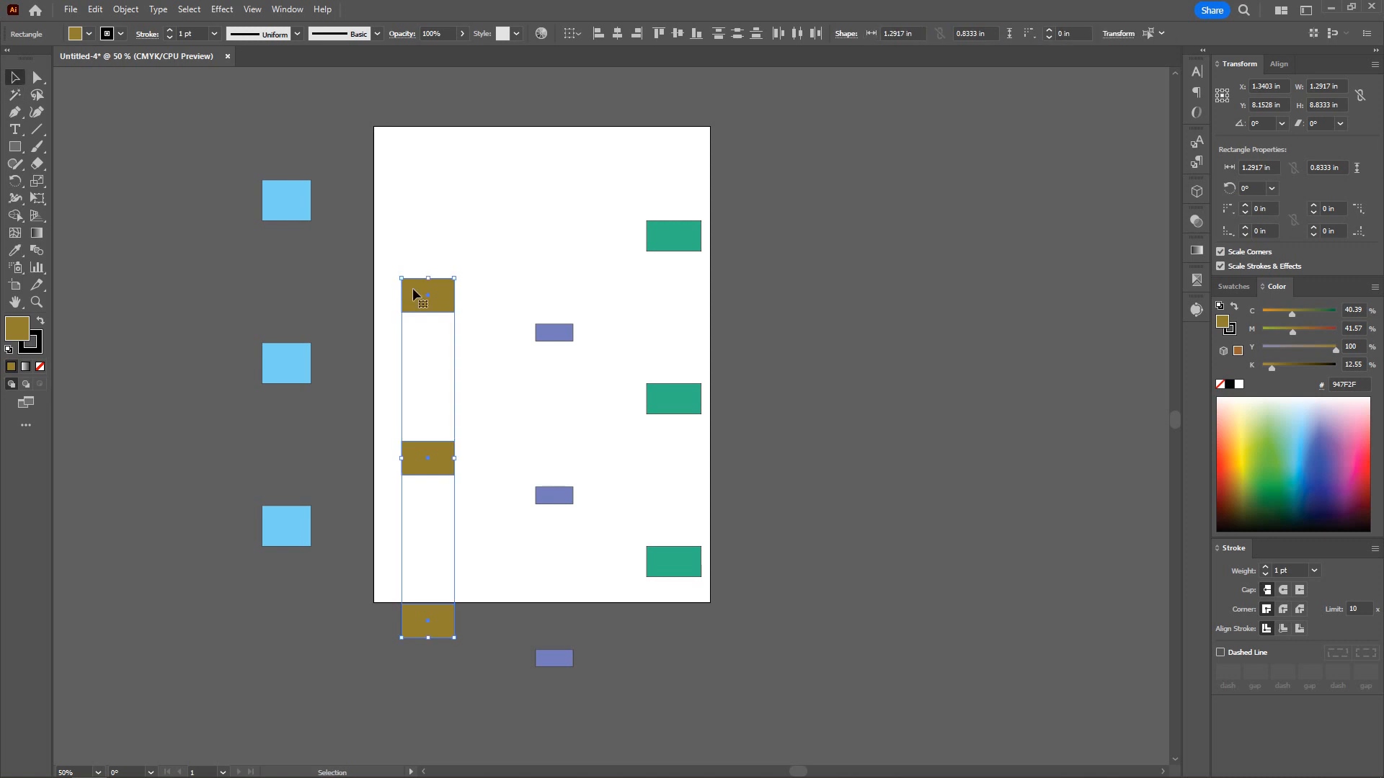
drag(421, 292, 771, 180)
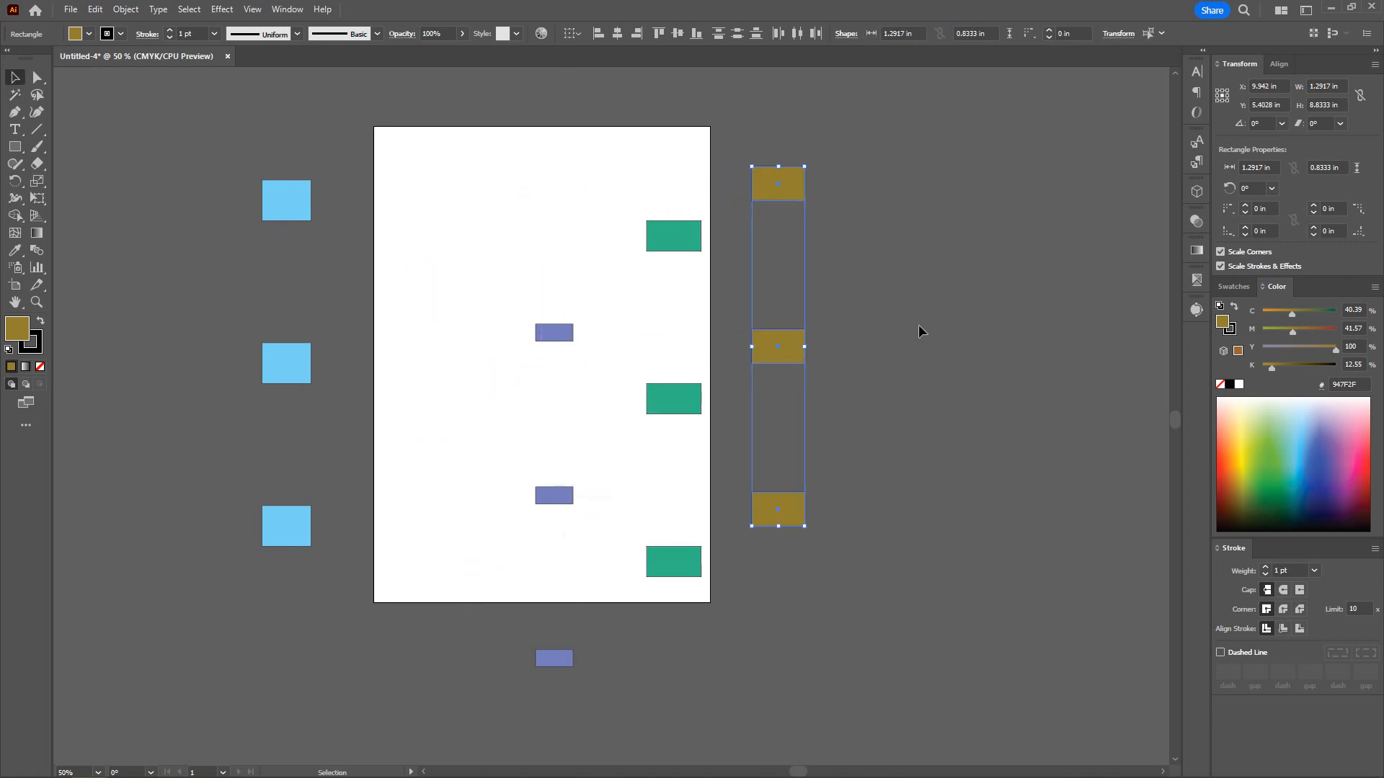
click(919, 330)
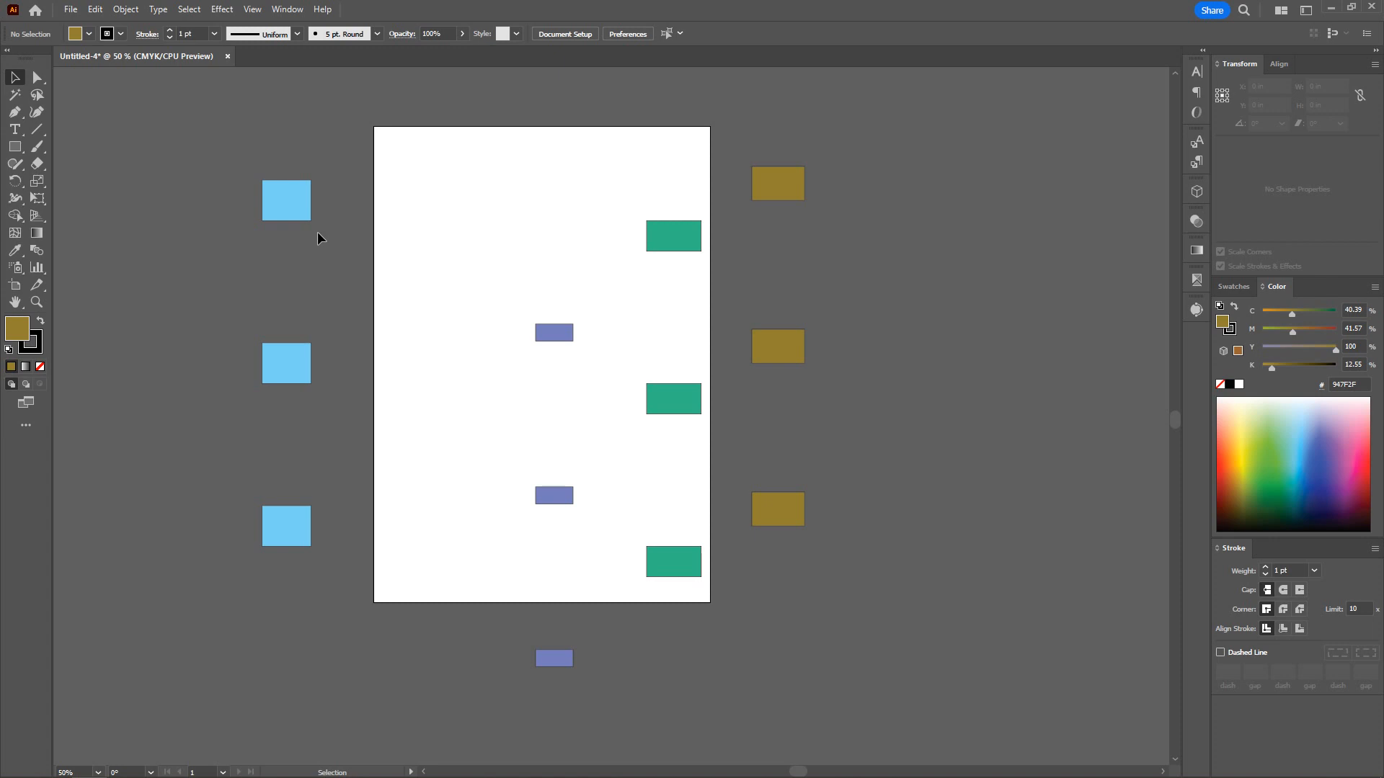
- Try out freehand Lasso selections on the empty upper part of the artboard
click(35, 96)
mouse_move(391, 170)
mouse_down()
mouse_move(387, 228)
mouse_move(451, 173)
mouse_up()
mouse_move(443, 347)
mouse_down()
mouse_move(426, 199)
mouse_move(475, 250)
mouse_up()
mouse_move(439, 207)
mouse_down()
mouse_move(491, 246)
mouse_move(532, 220)
mouse_up()
mouse_move(494, 200)
mouse_down()
mouse_move(429, 280)
mouse_move(490, 245)
mouse_up()
mouse_move(473, 201)
mouse_down()
mouse_move(496, 255)
mouse_move(487, 219)
mouse_move(509, 235)
mouse_up()
mouse_move(411, 209)
mouse_down()
mouse_move(451, 268)
mouse_move(452, 209)
mouse_move(430, 247)
mouse_move(436, 234)
mouse_up()
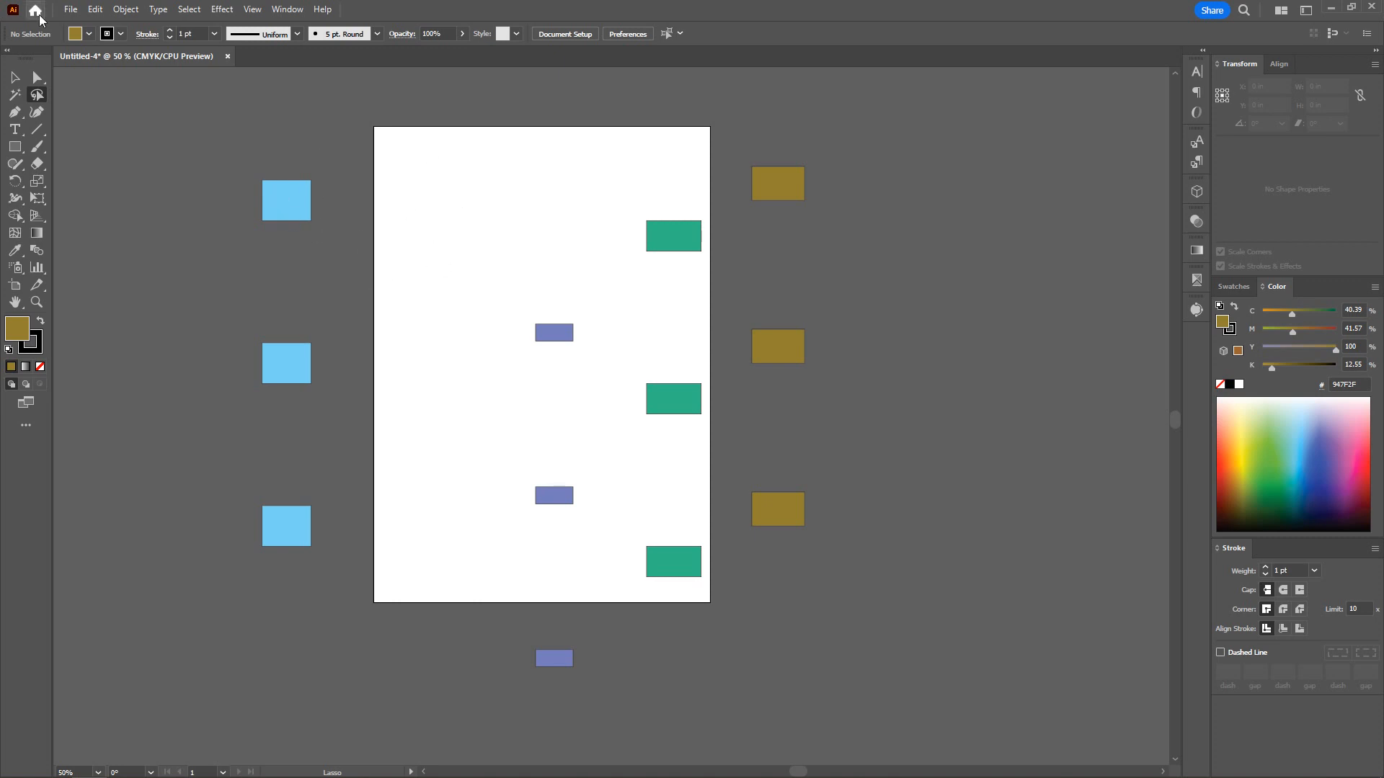
- Shift the topmost light-blue rectangle slightly up and left, and delete all the other rectangles
click(14, 78)
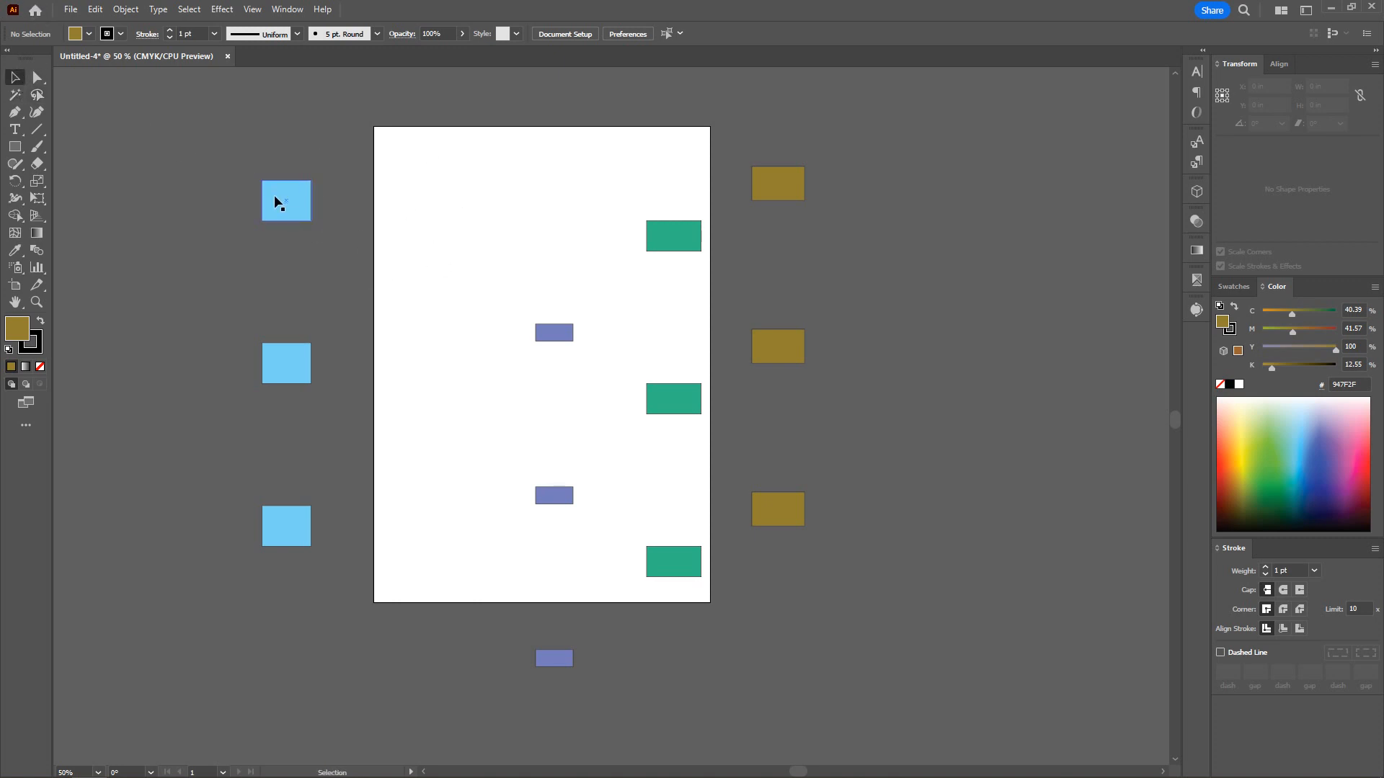
drag(272, 209, 257, 174)
drag(330, 112, 961, 666)
click(961, 666)
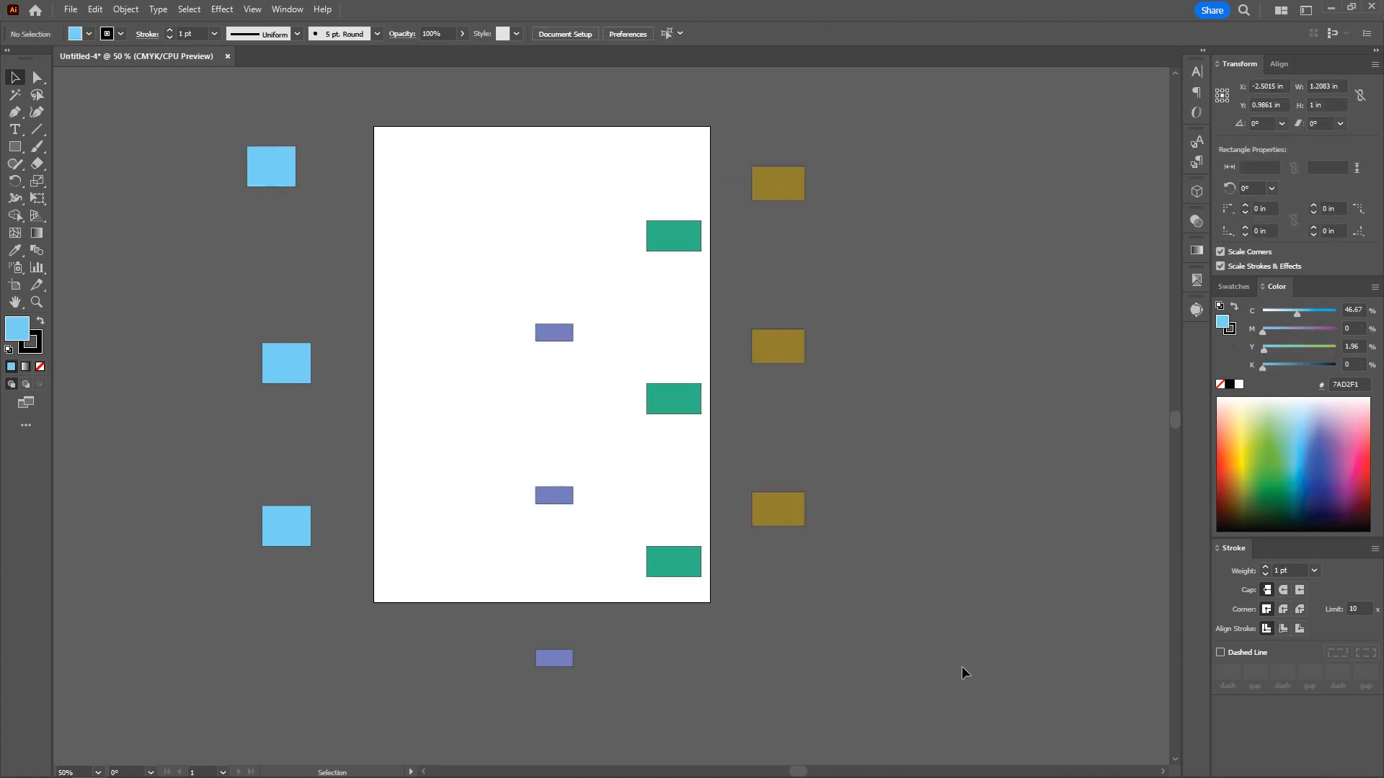
drag(455, 307, 196, 566)
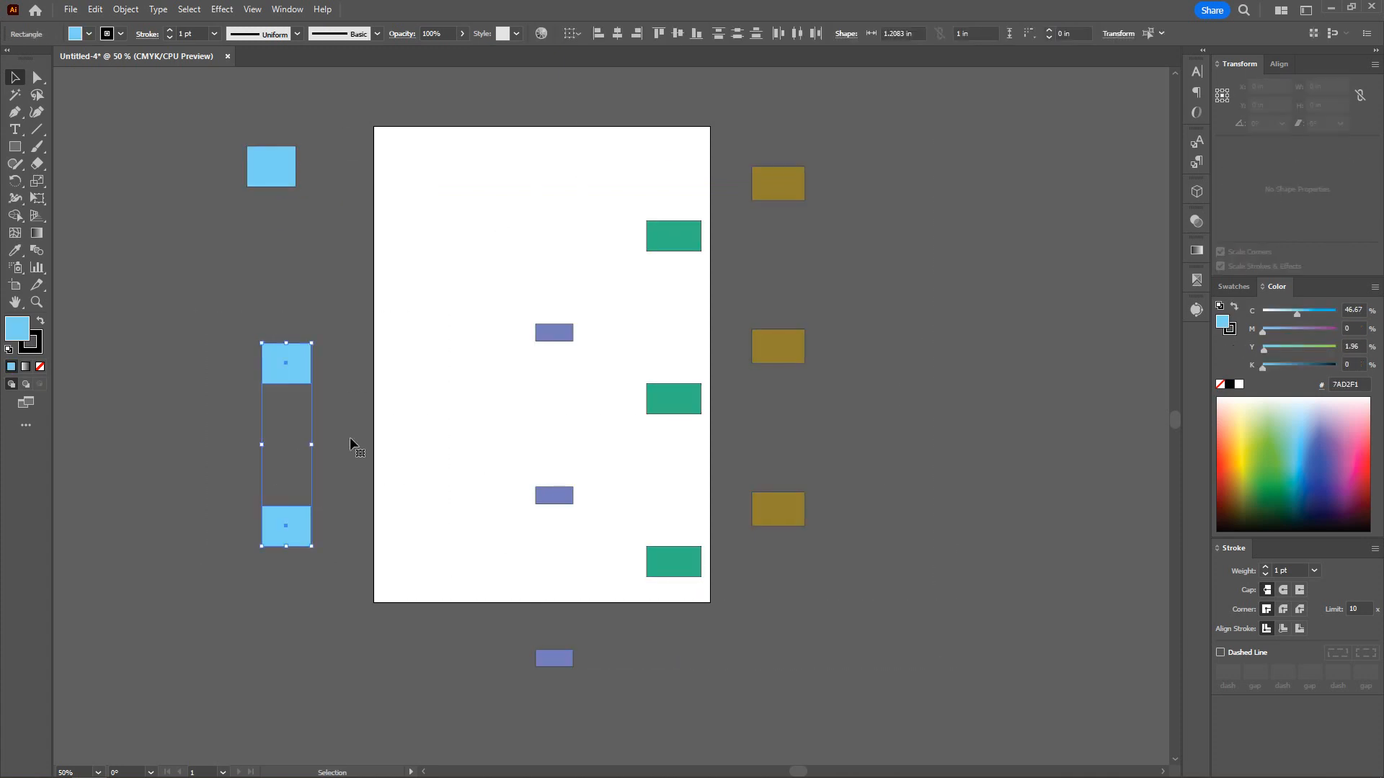
key(Delete)
drag(488, 151, 952, 707)
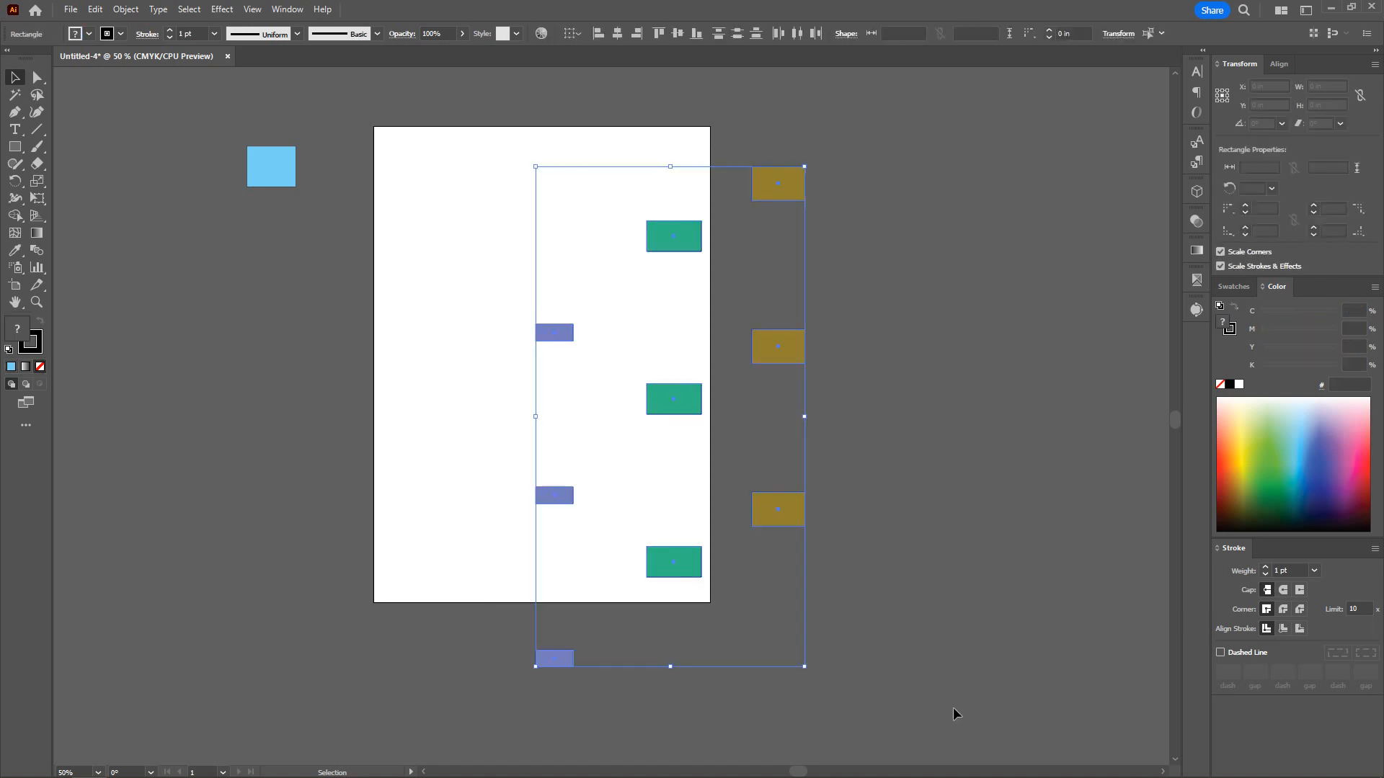
key(Delete)
- Move the remaining light-blue rectangle onto the artboard, scale it from its center to about 2.01 × 1.66 in, and shift it slightly down
drag(268, 176, 533, 255)
key(ctrl+plus)
key(ctrl+plus)
key(ctrl+plus)
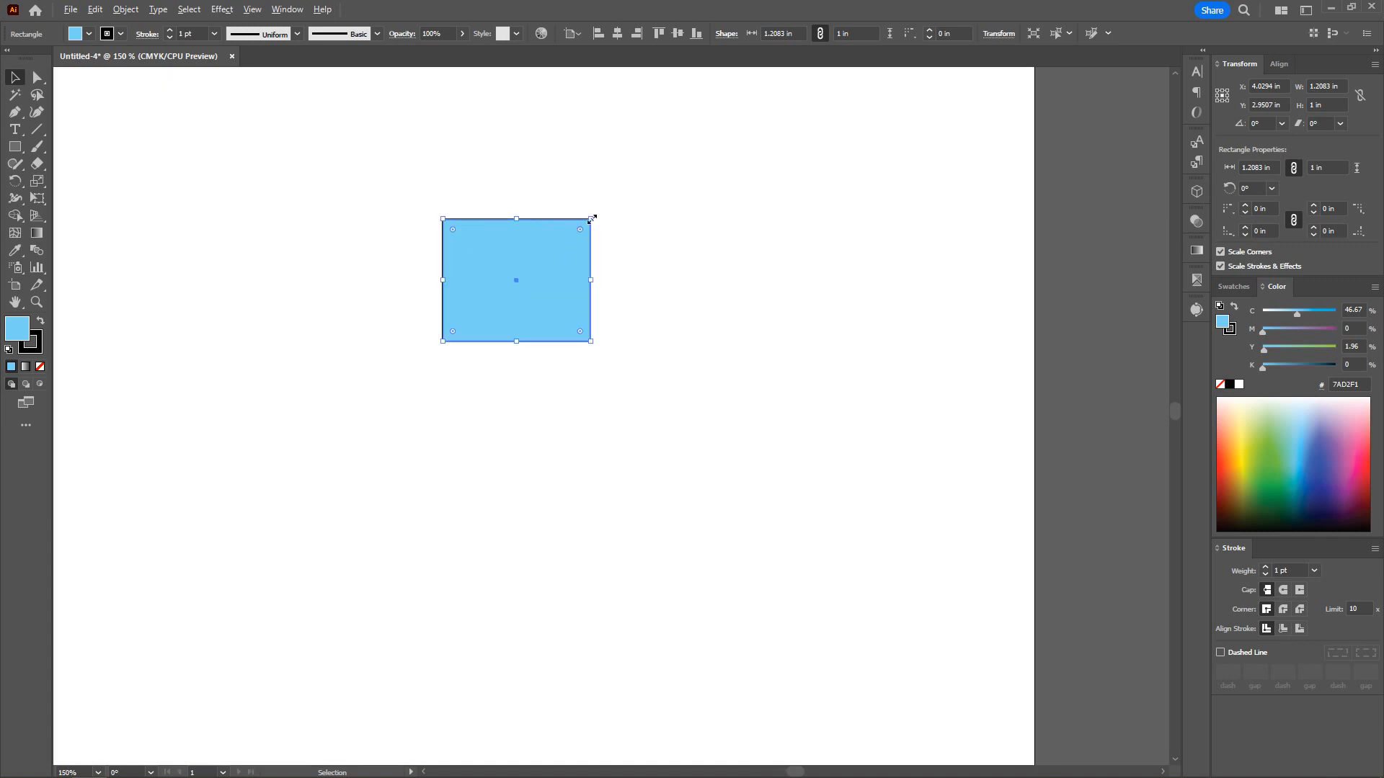
mouse_move(591, 218)
mouse_down()
mouse_move(659, 177)
mouse_move(640, 178)
mouse_up()
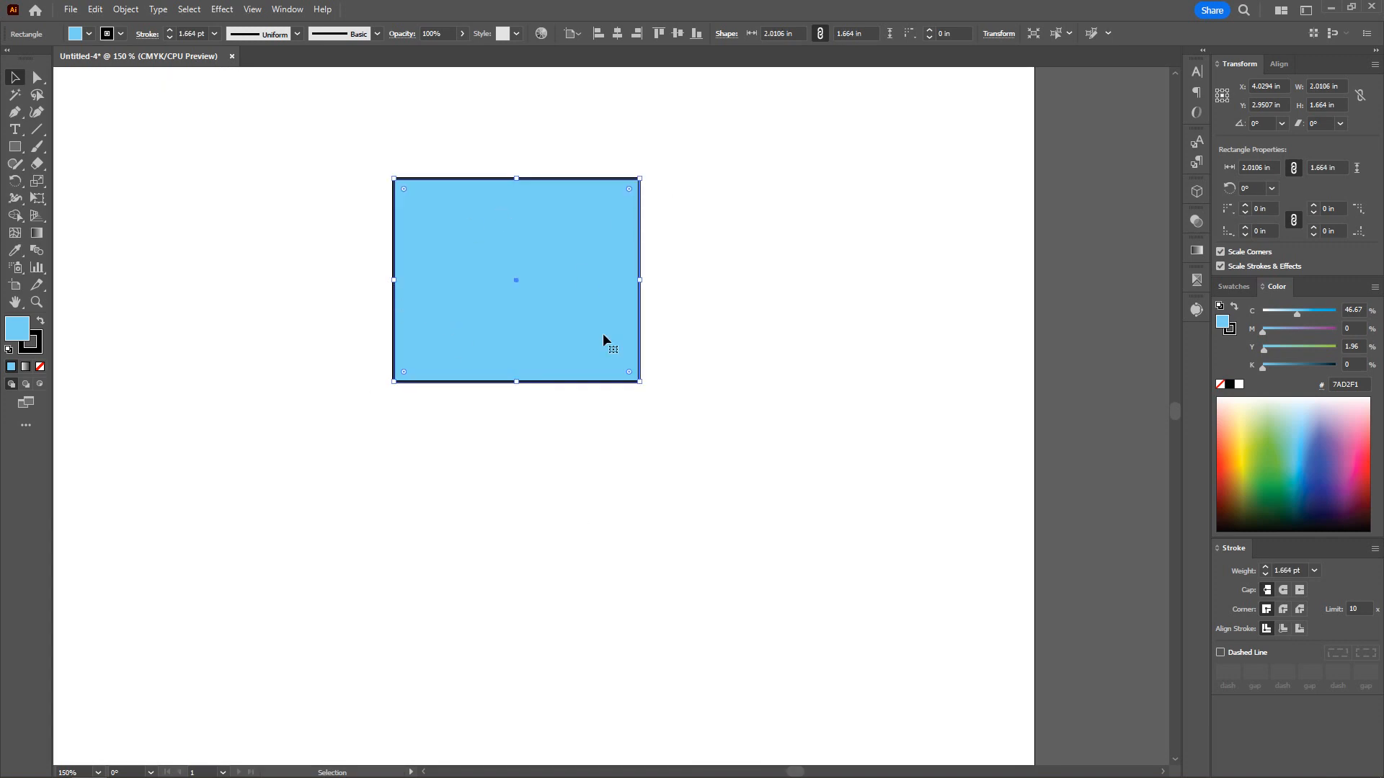
drag(524, 296, 516, 351)
click(690, 302)
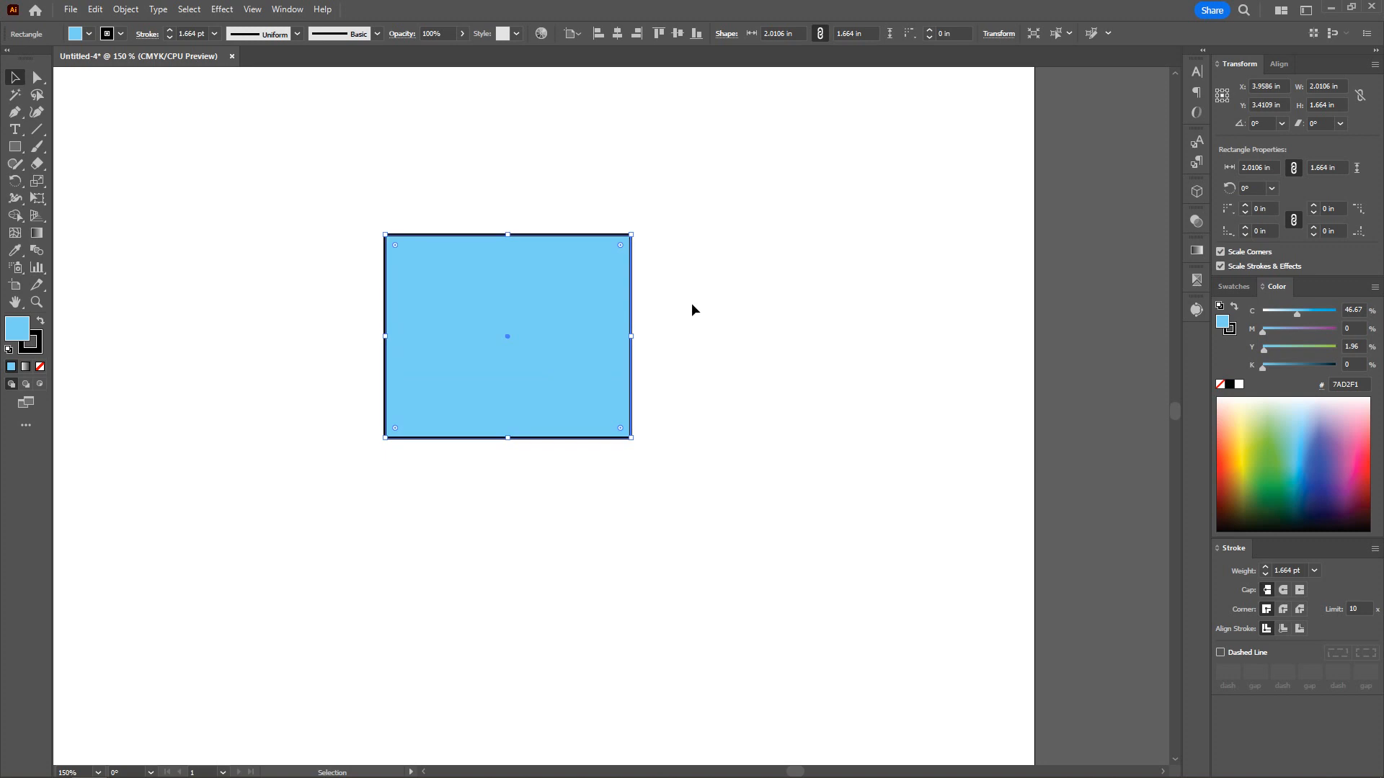
- Select only the rectangle's top-left anchor point with Direct Selection, first directly and again with a marquee after deselecting
click(388, 242)
click(37, 77)
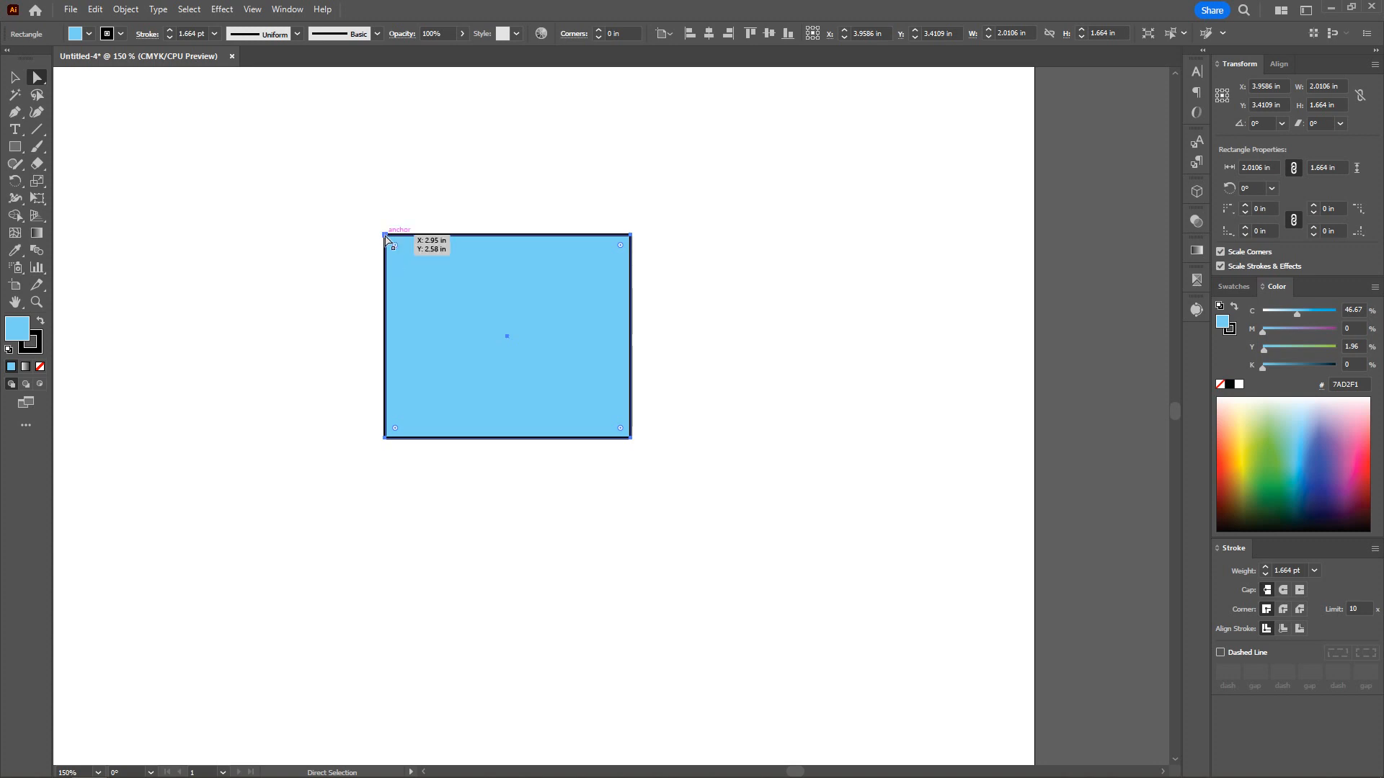
click(384, 236)
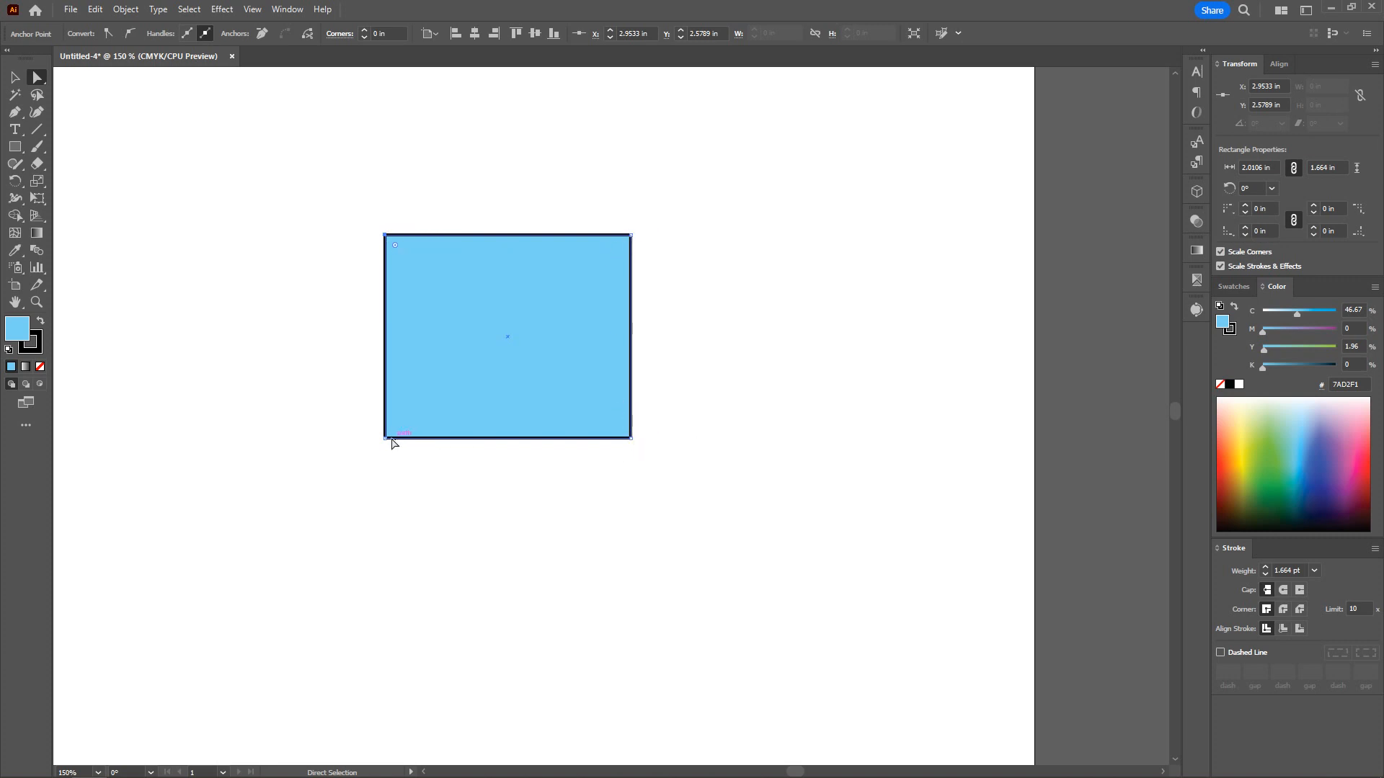
click(290, 256)
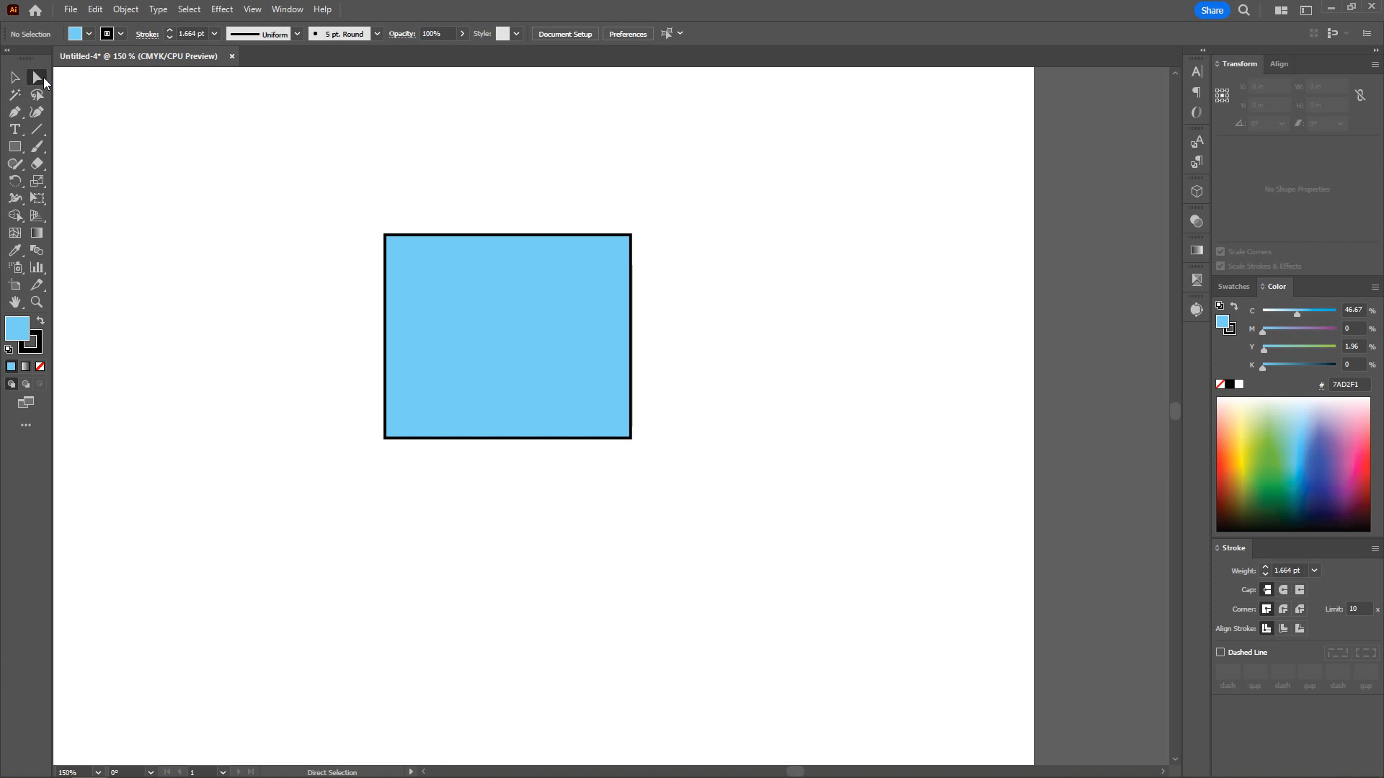
drag(370, 198, 393, 252)
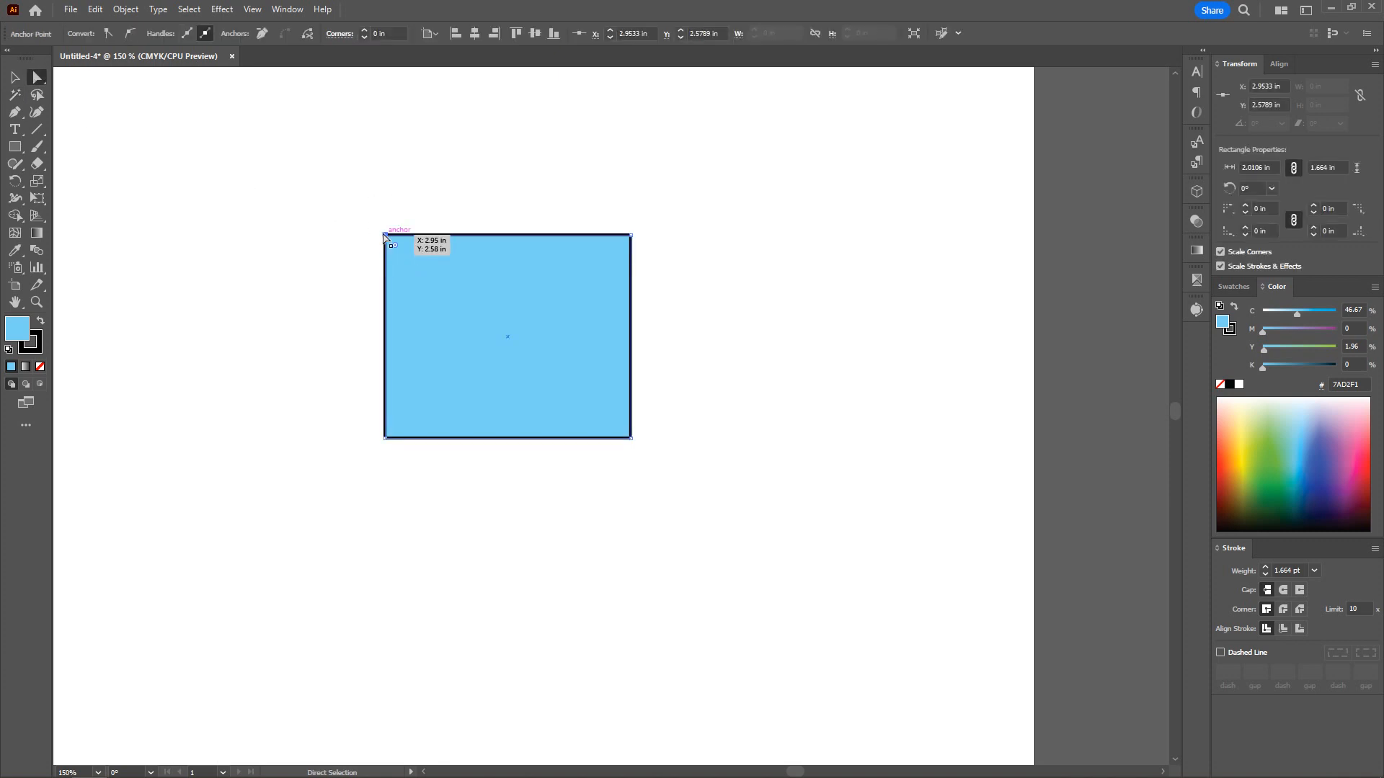
- Try reshaping the rectangle by moving its two upper corner anchors inward, and undo the changes
drag(384, 234, 414, 267)
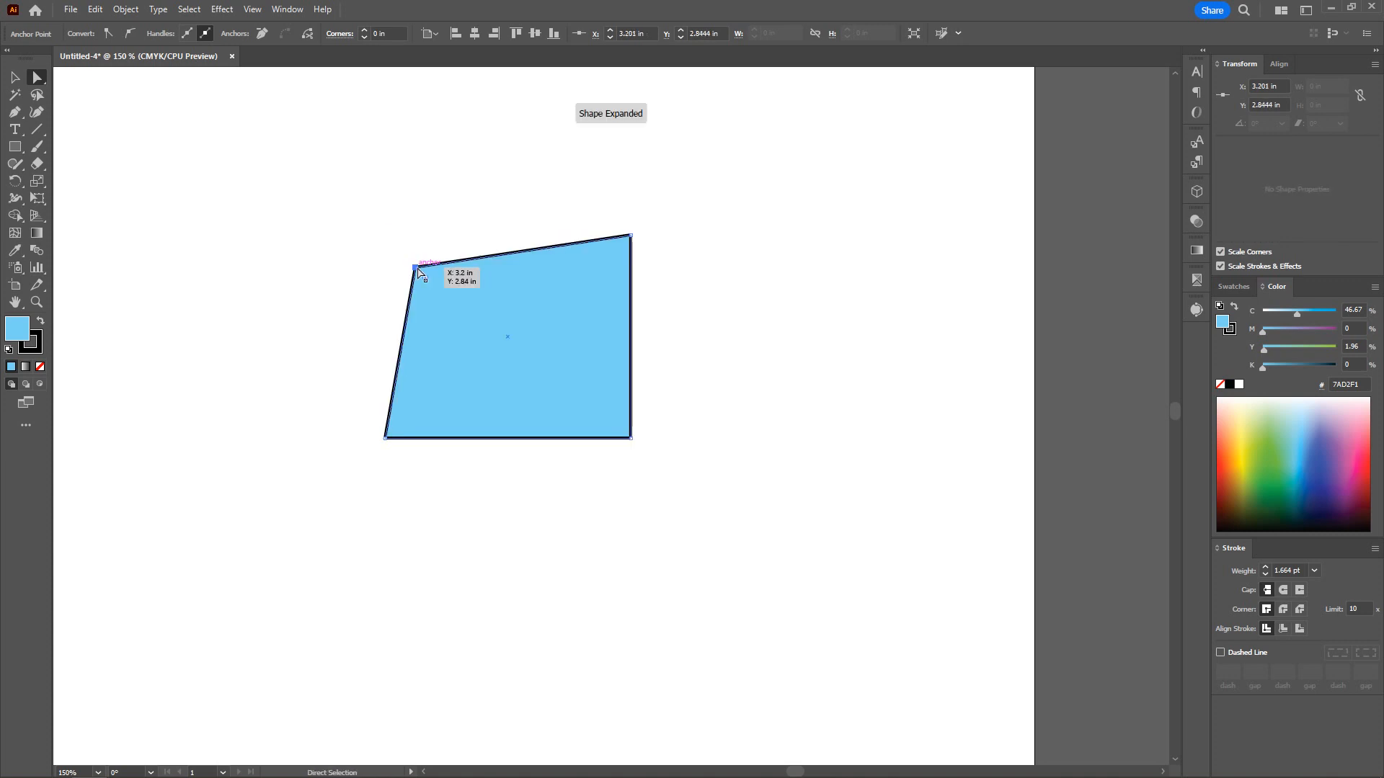
click(630, 237)
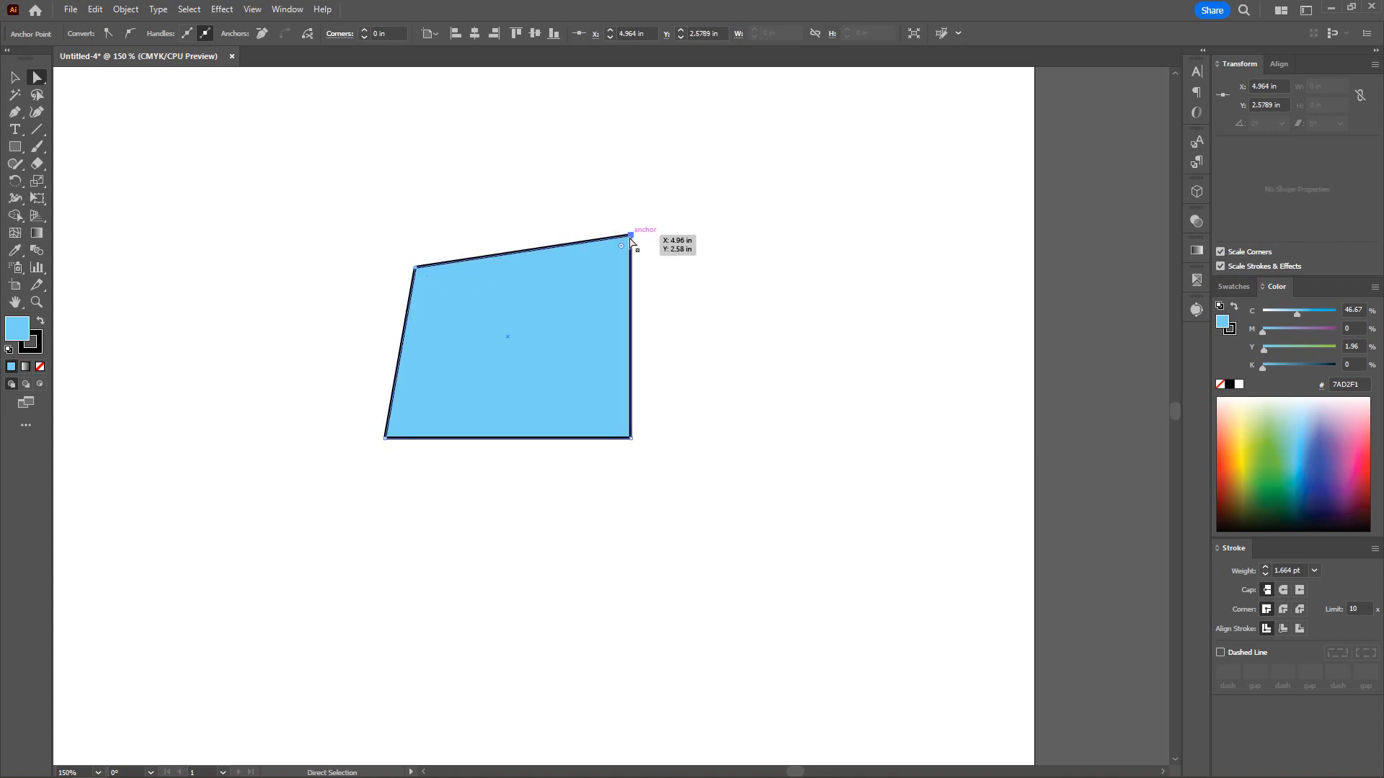
drag(629, 236, 601, 263)
drag(640, 417, 379, 374)
key(ctrl+z)
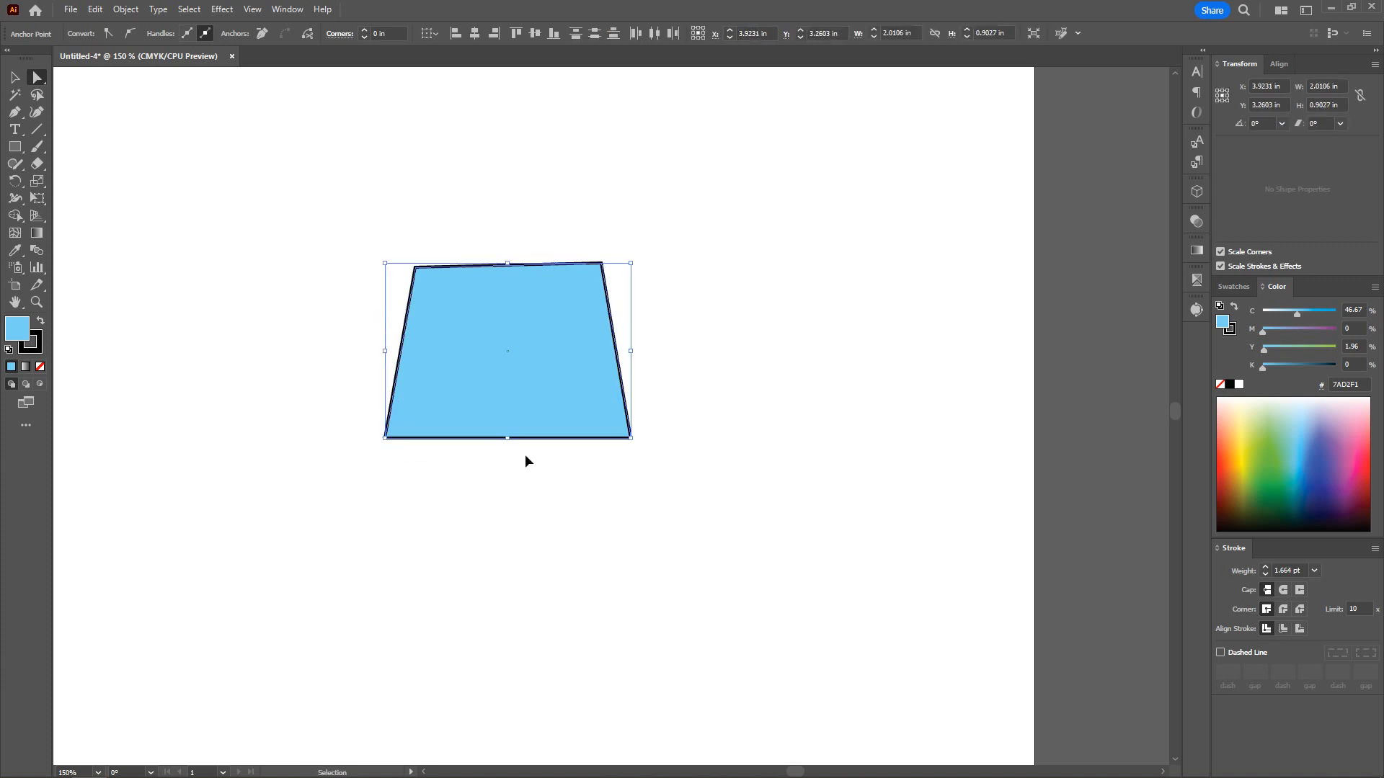
key(ctrl+z)
key(ctrl+z)
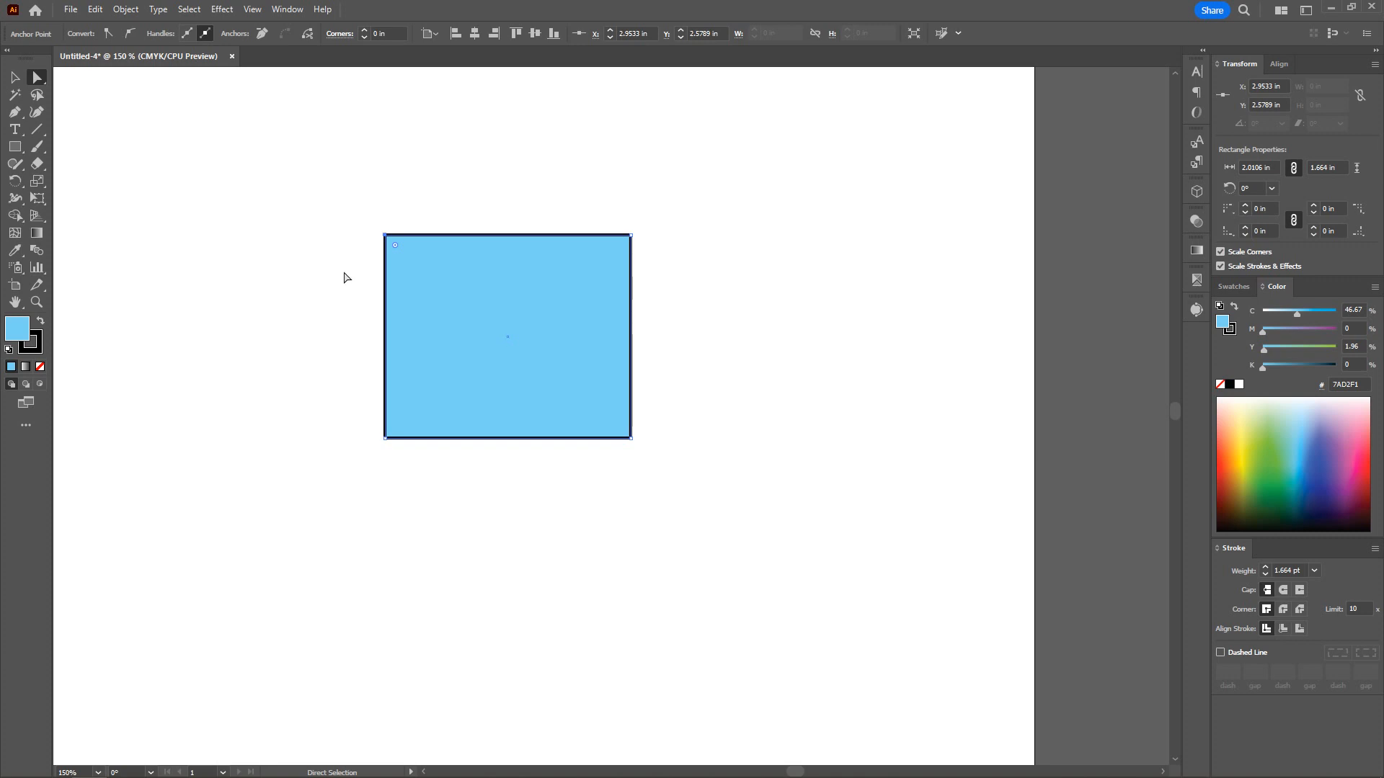
- Marquee-select the rectangle's top, right and bottom anchor pairs in turn, and finally all four anchors, with Direct Selection
drag(167, 251, 318, 300)
drag(321, 207, 678, 259)
drag(682, 205, 618, 527)
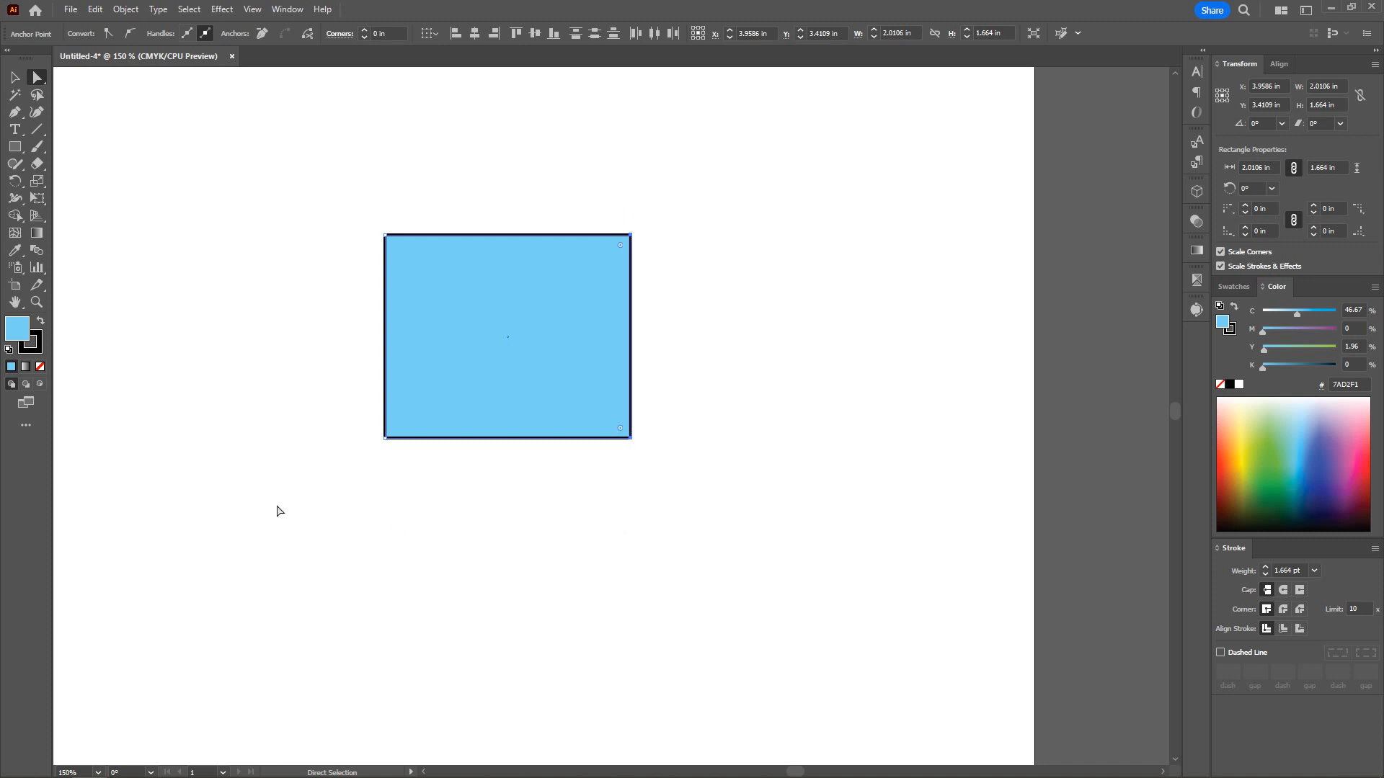
drag(279, 499, 746, 242)
drag(746, 176, 346, 528)
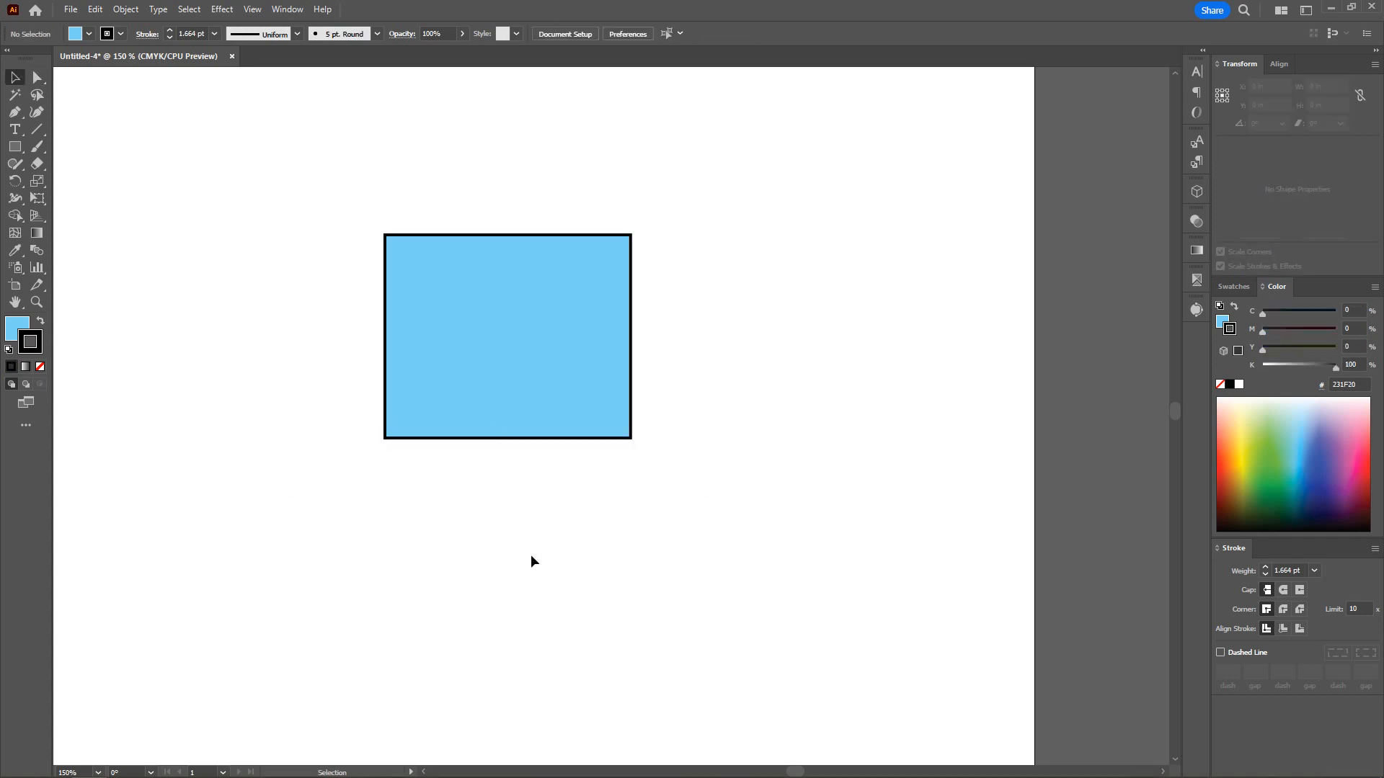
- Draw an open curved shape of four anchor points below the rectangle with the Pen tool, about 2.11 × 2.37 in, removing the last anchor's outgoing handle
drag(334, 523, 384, 531)
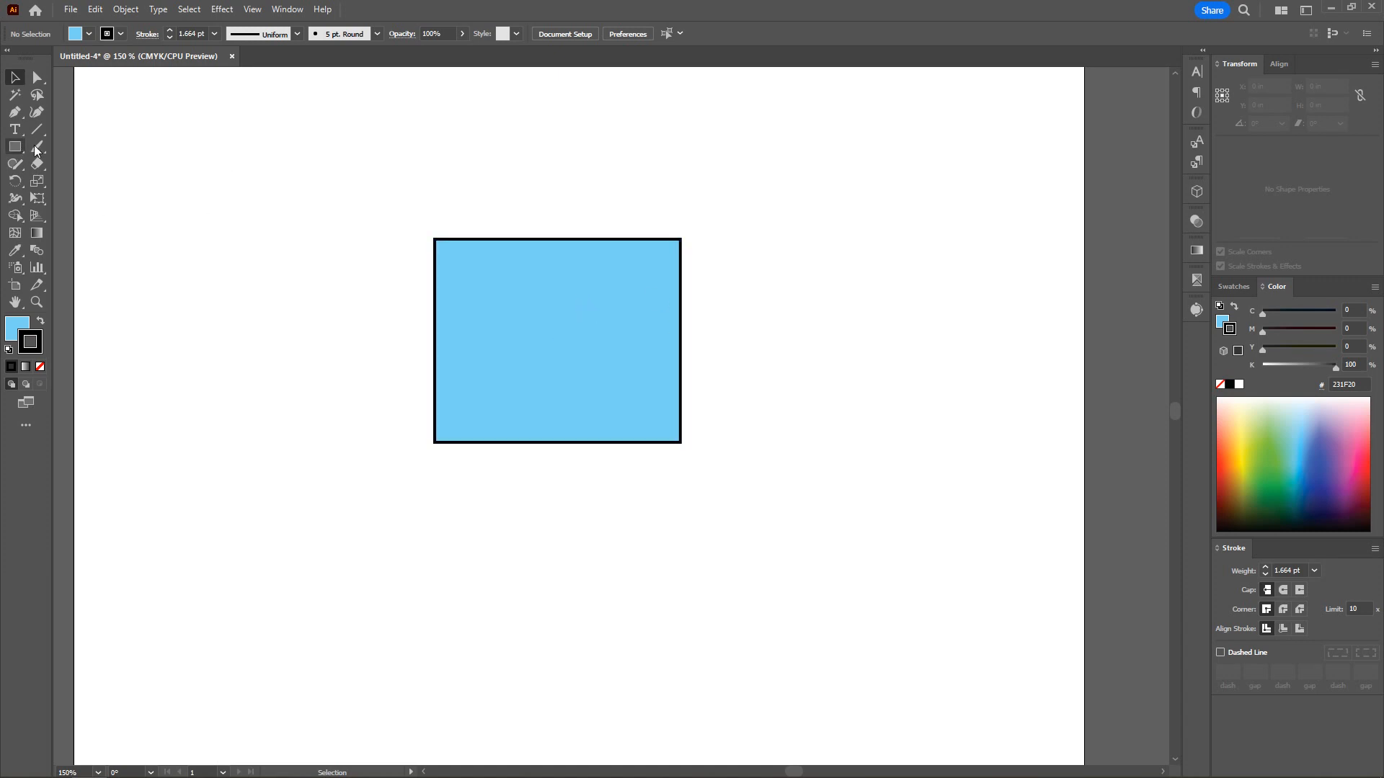
click(14, 112)
drag(458, 408, 421, 320)
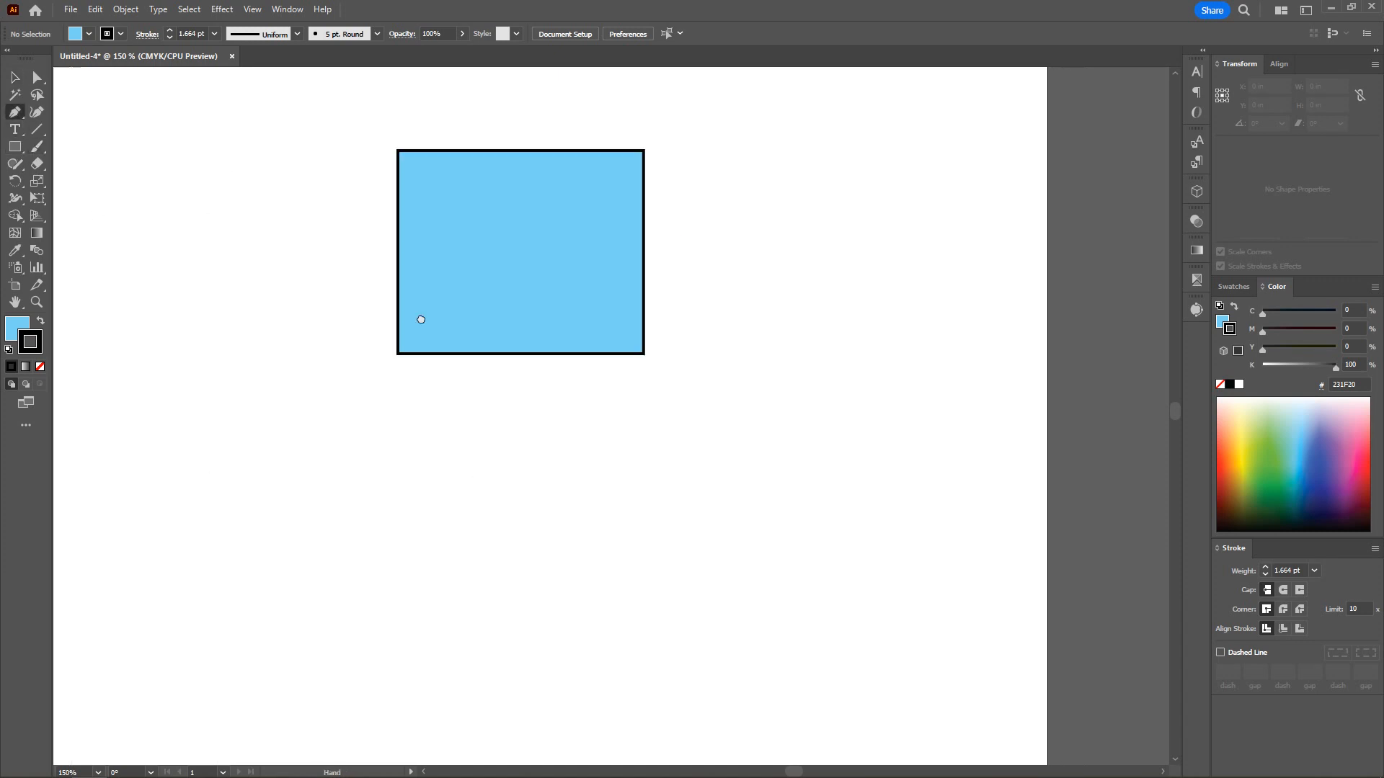
click(478, 405)
drag(334, 411, 259, 380)
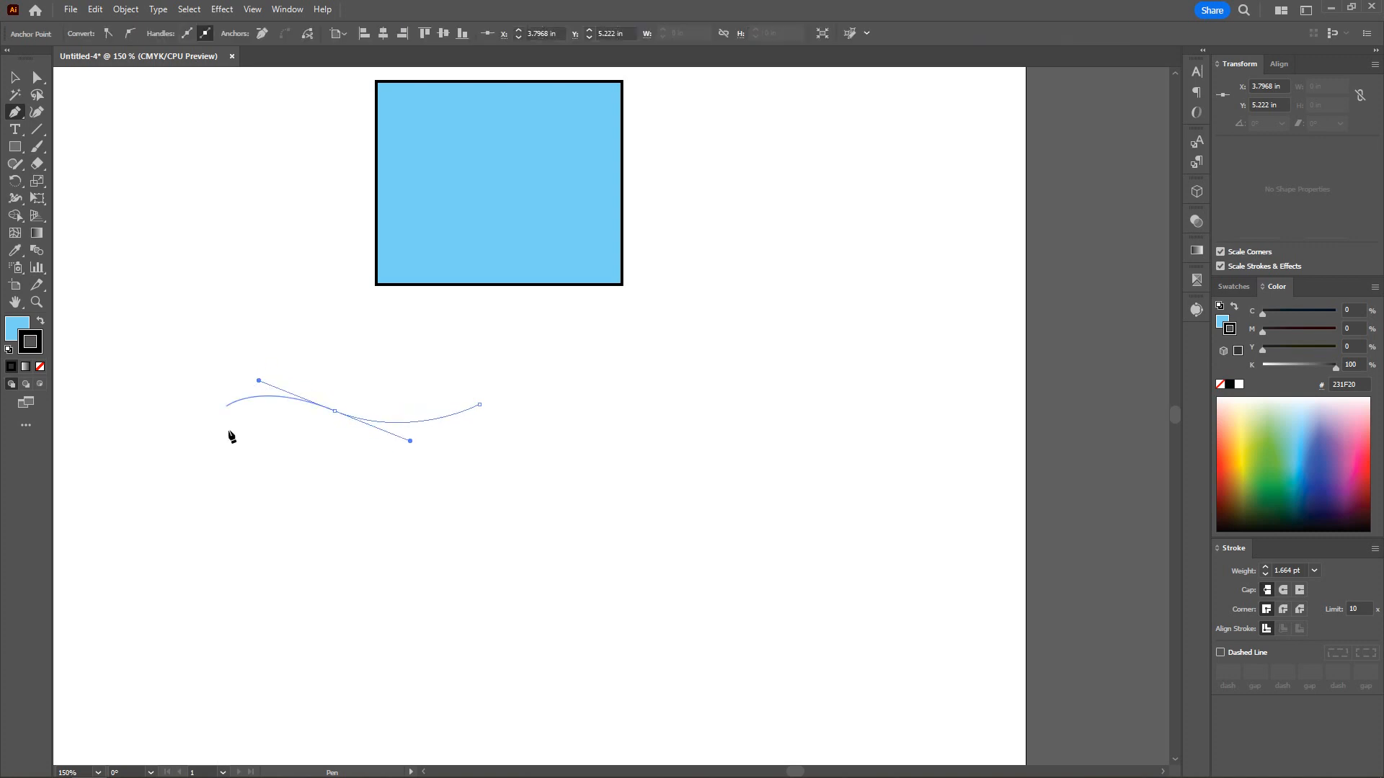
click(222, 496)
drag(381, 600, 347, 430)
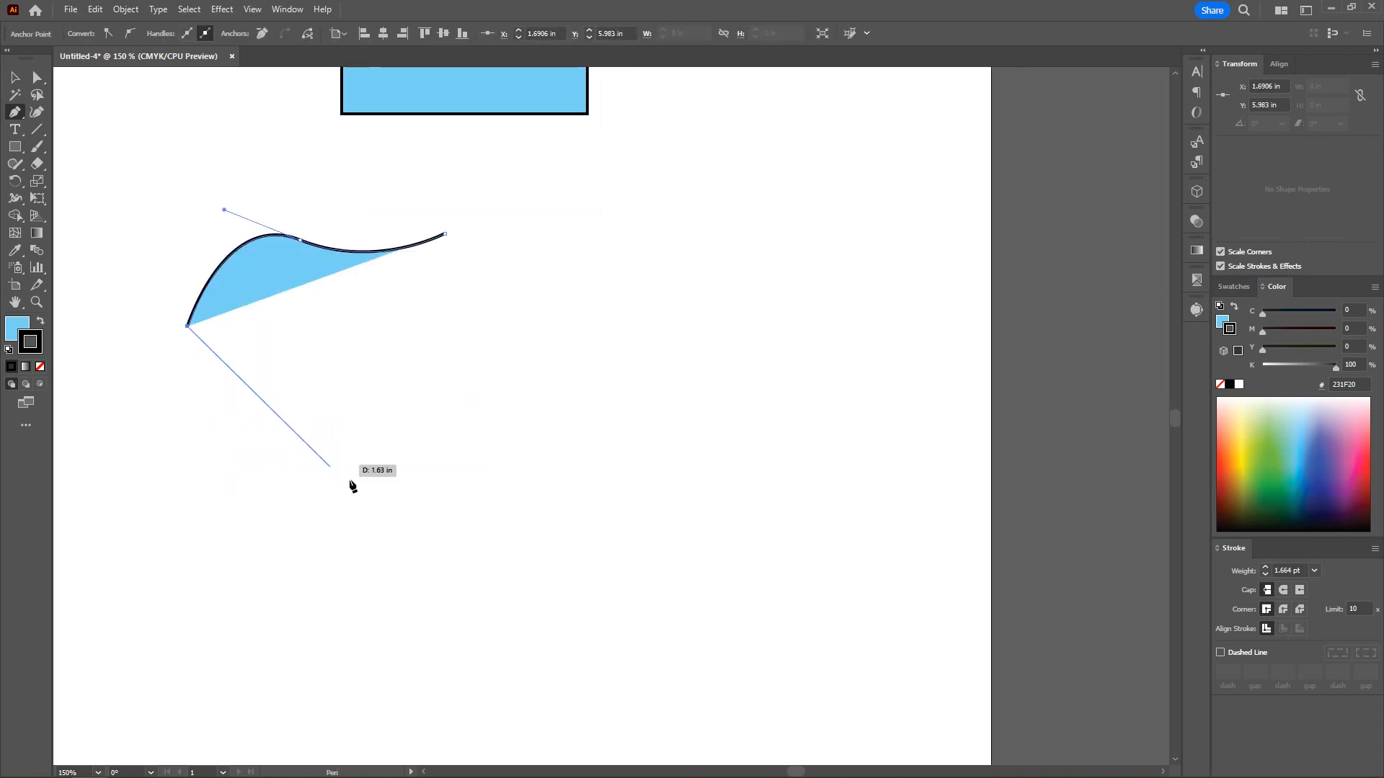
drag(412, 523, 663, 518)
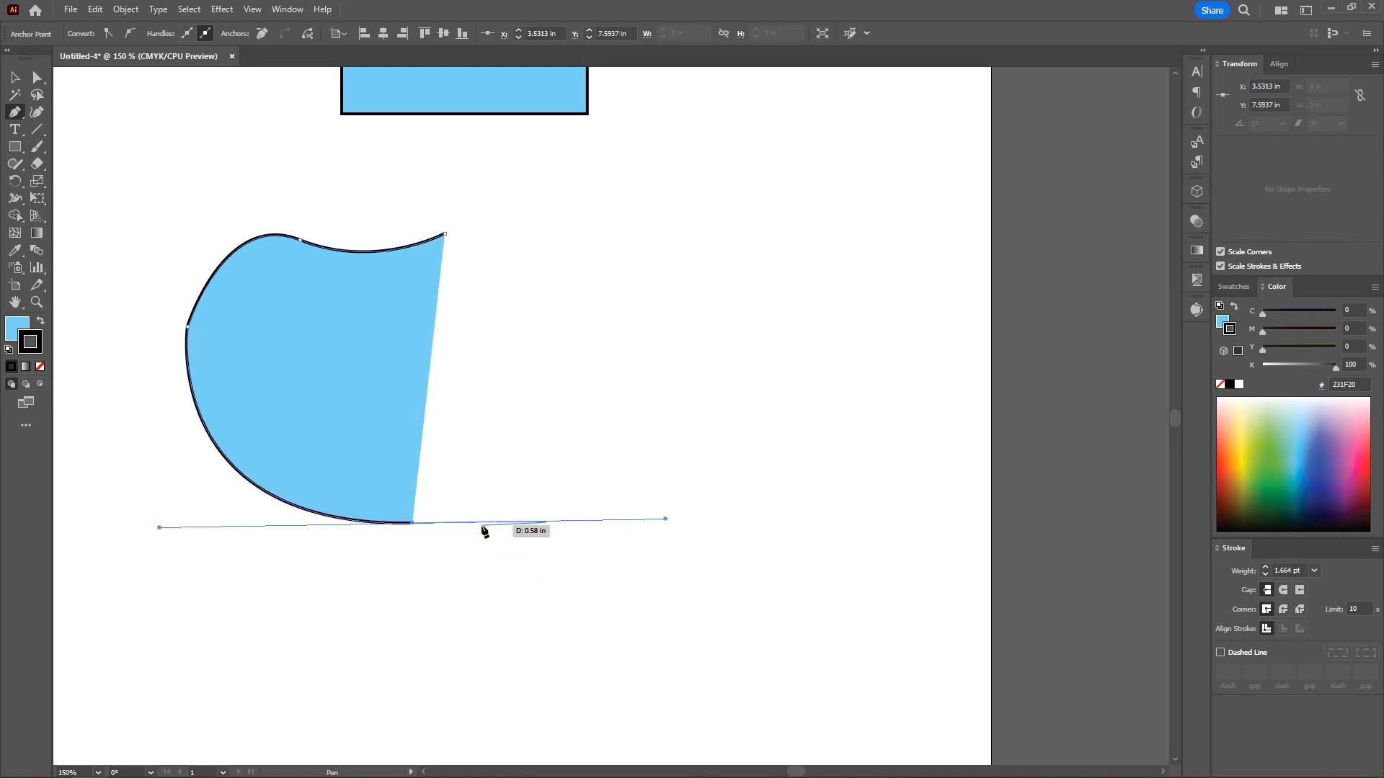
click(414, 524)
key(v)
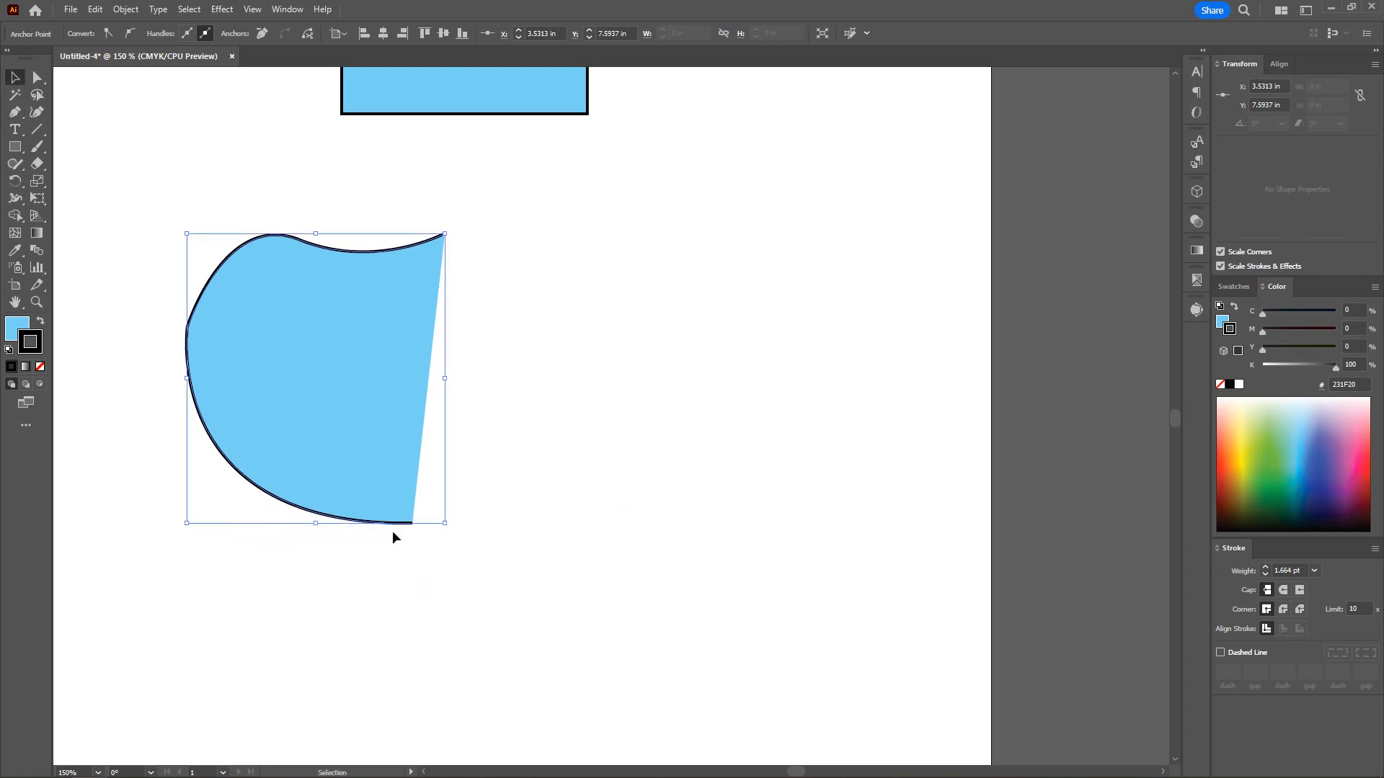
- Select the whole curved shape with the Selection tool, and only its upper-middle anchor point with Direct Selection
scroll(567, 377, left, 3)
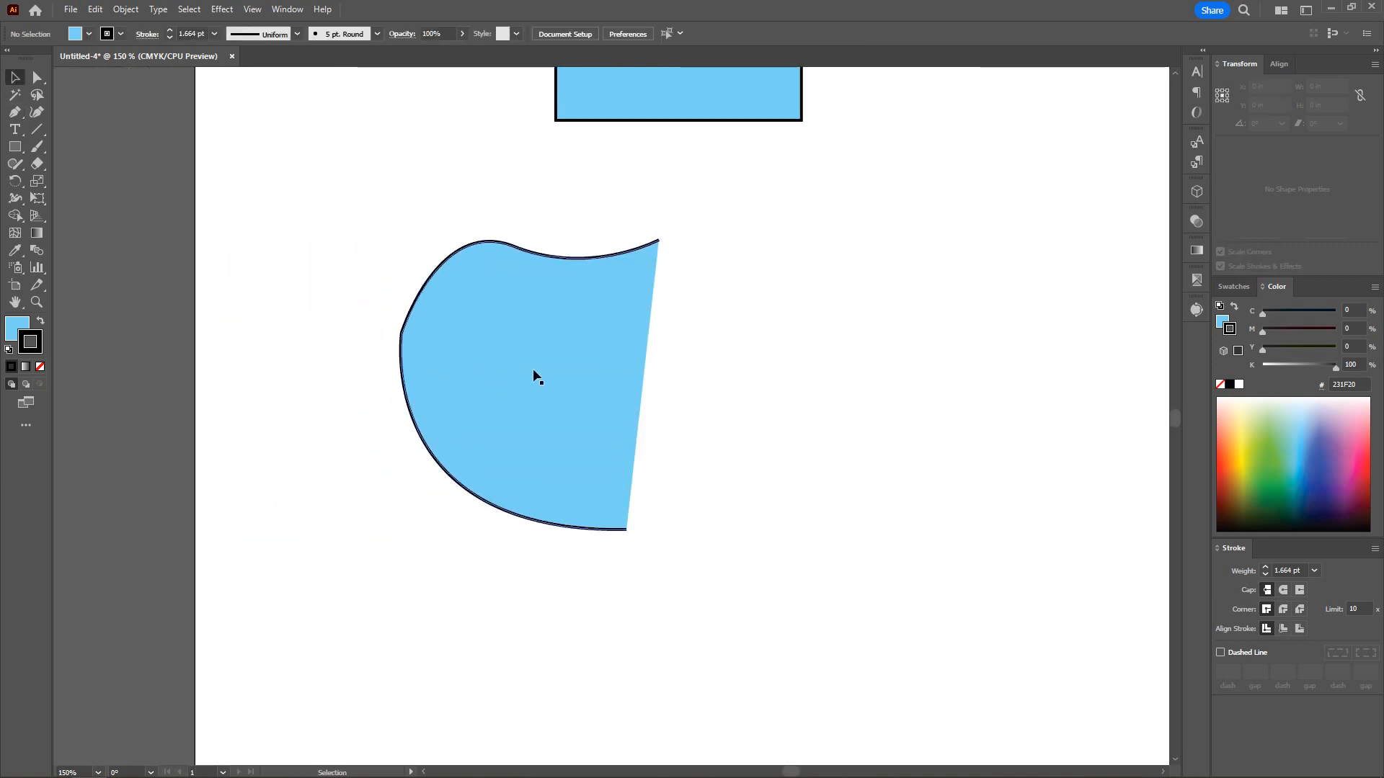
click(552, 369)
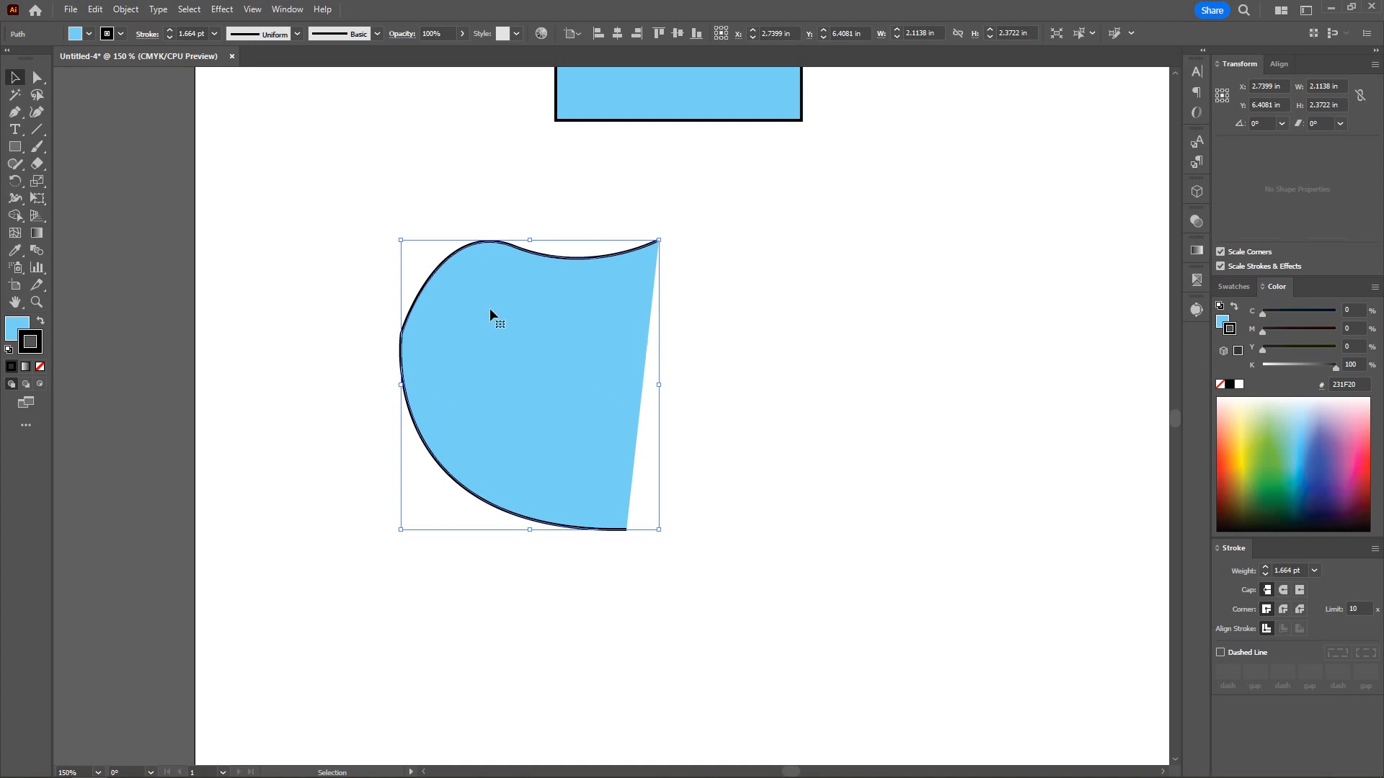
click(607, 235)
drag(423, 233, 550, 347)
click(37, 94)
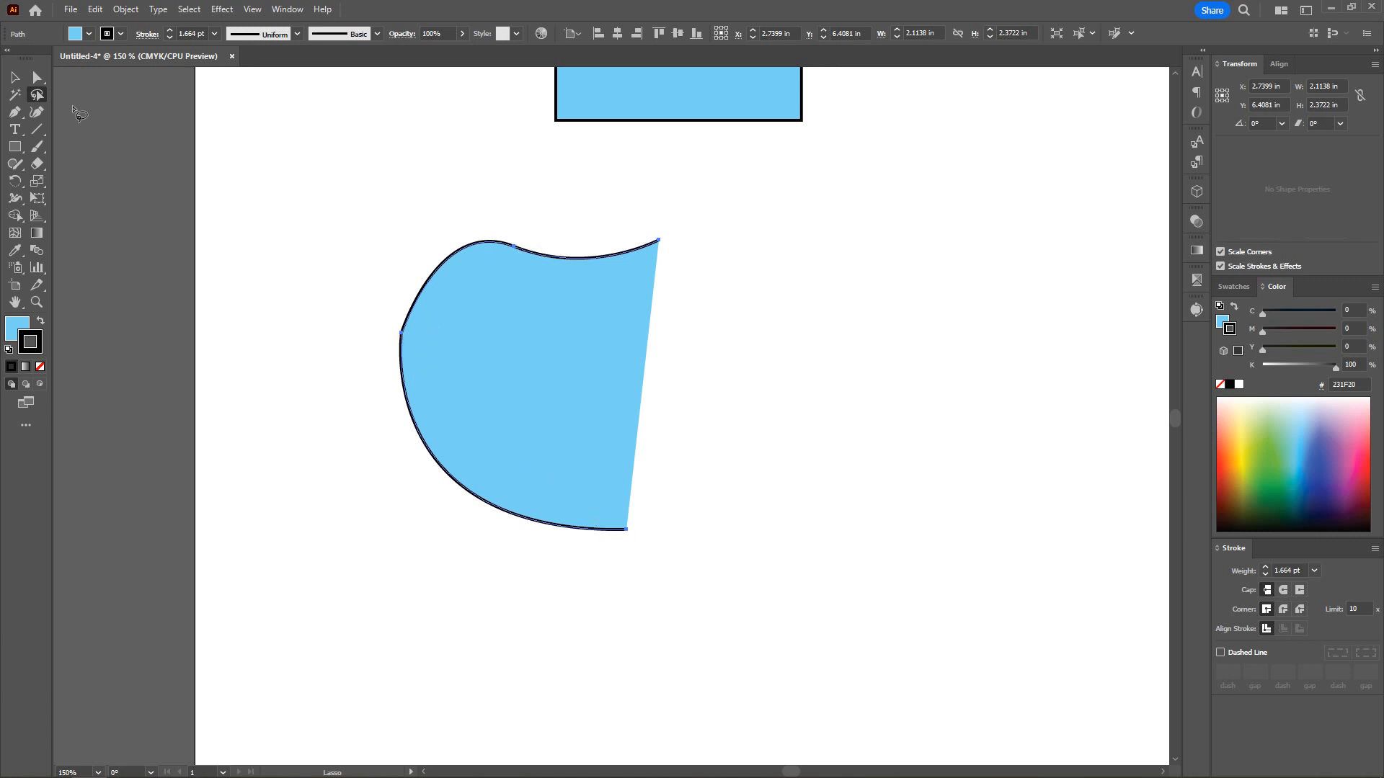
click(15, 77)
click(37, 77)
drag(451, 209, 524, 222)
key(ctrl+z)
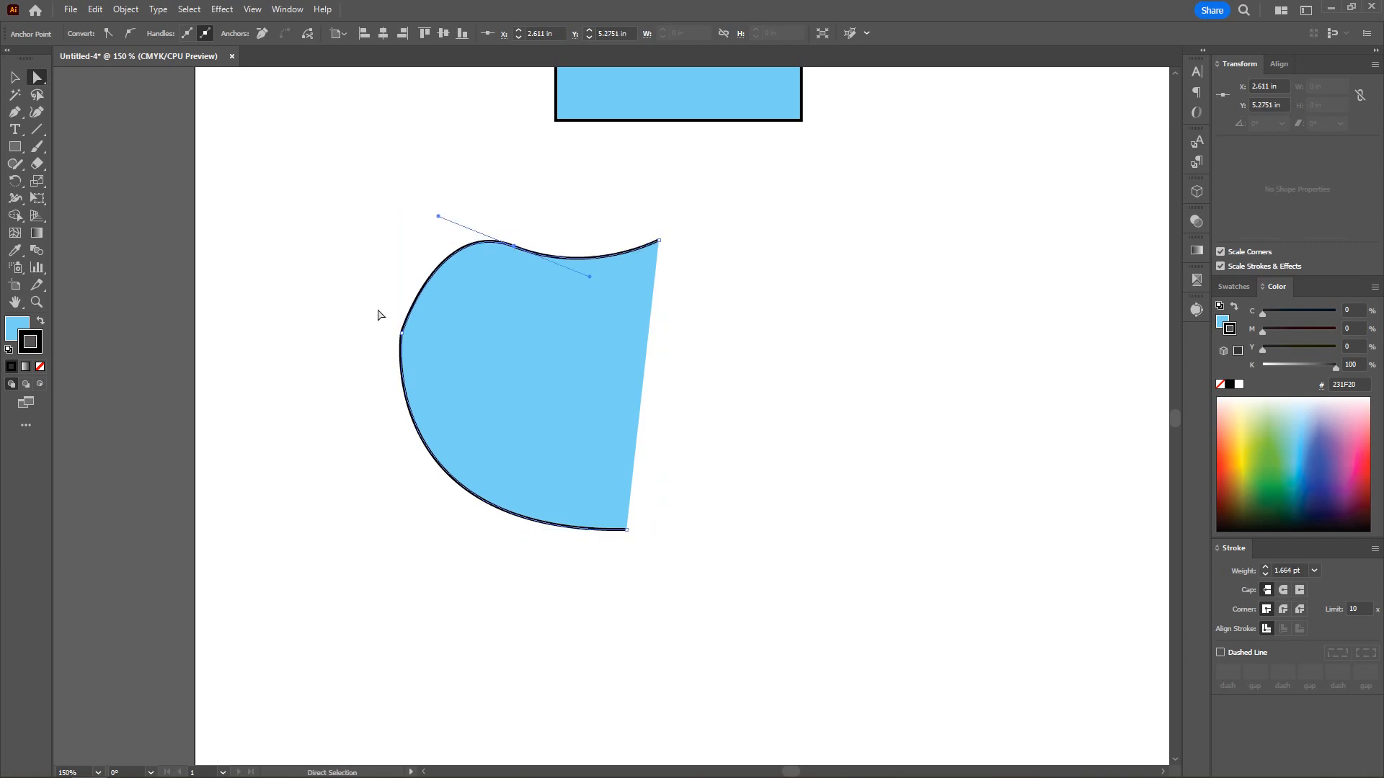
- Lasso the curved shape's leftmost anchor point, nudge it horizontally to X 1.8157 in, and deselect it
click(44, 99)
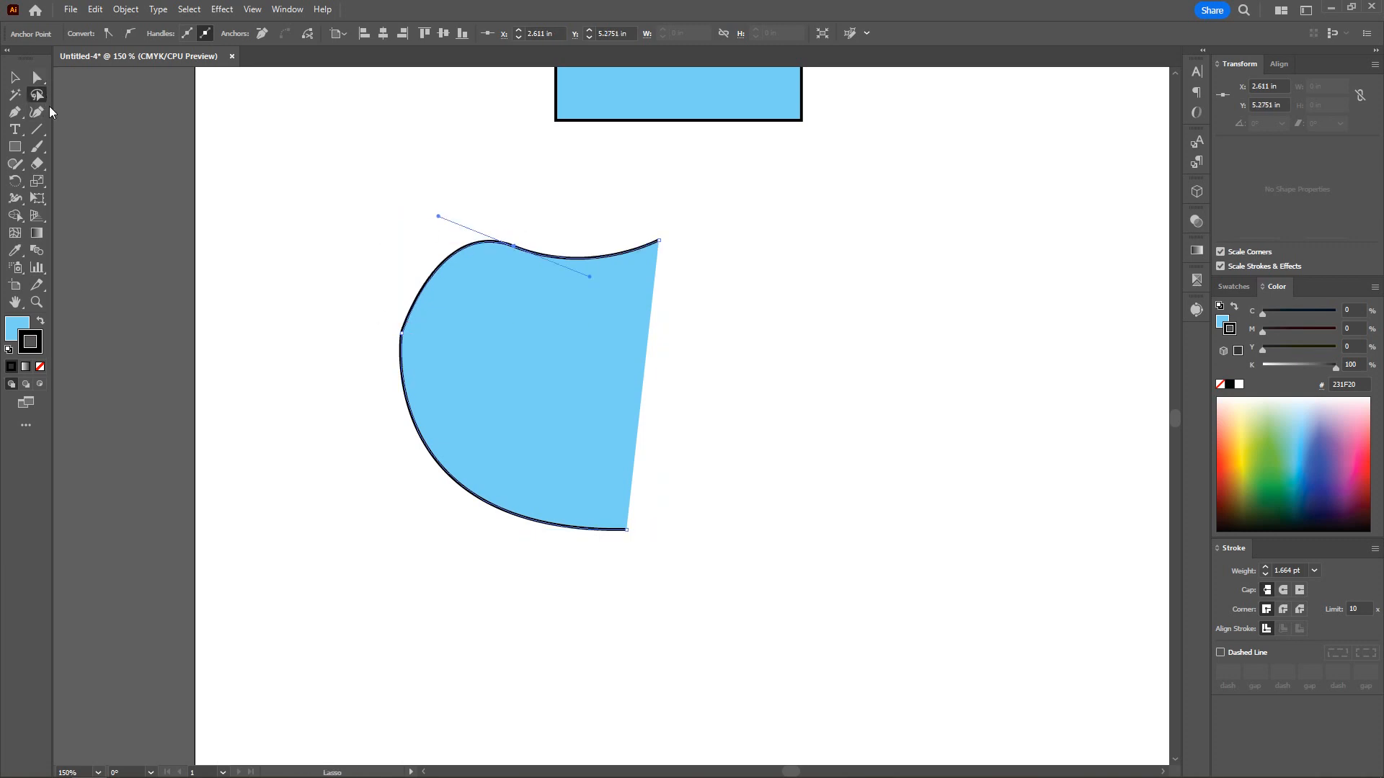
click(467, 244)
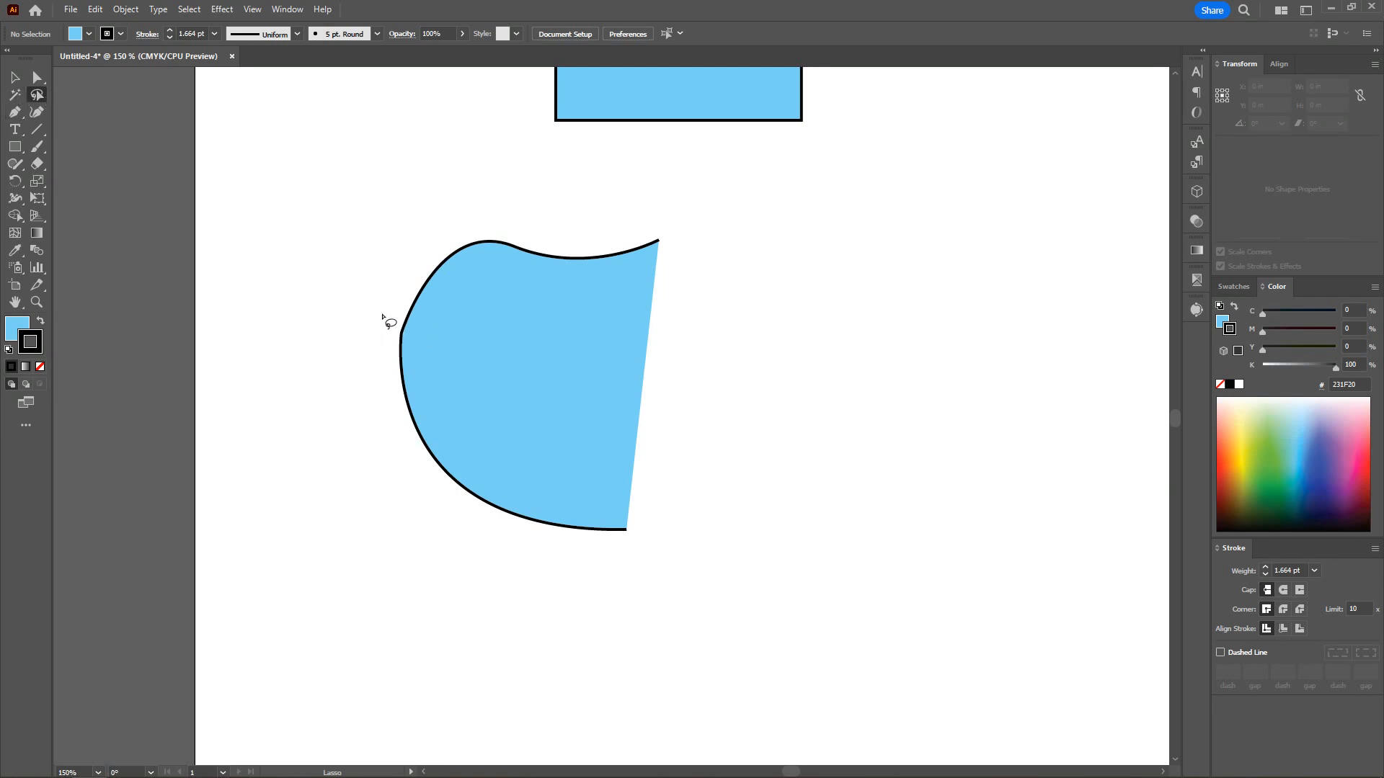
mouse_move(383, 317)
mouse_down()
mouse_move(410, 300)
mouse_move(423, 345)
mouse_move(400, 362)
mouse_move(378, 317)
mouse_up()
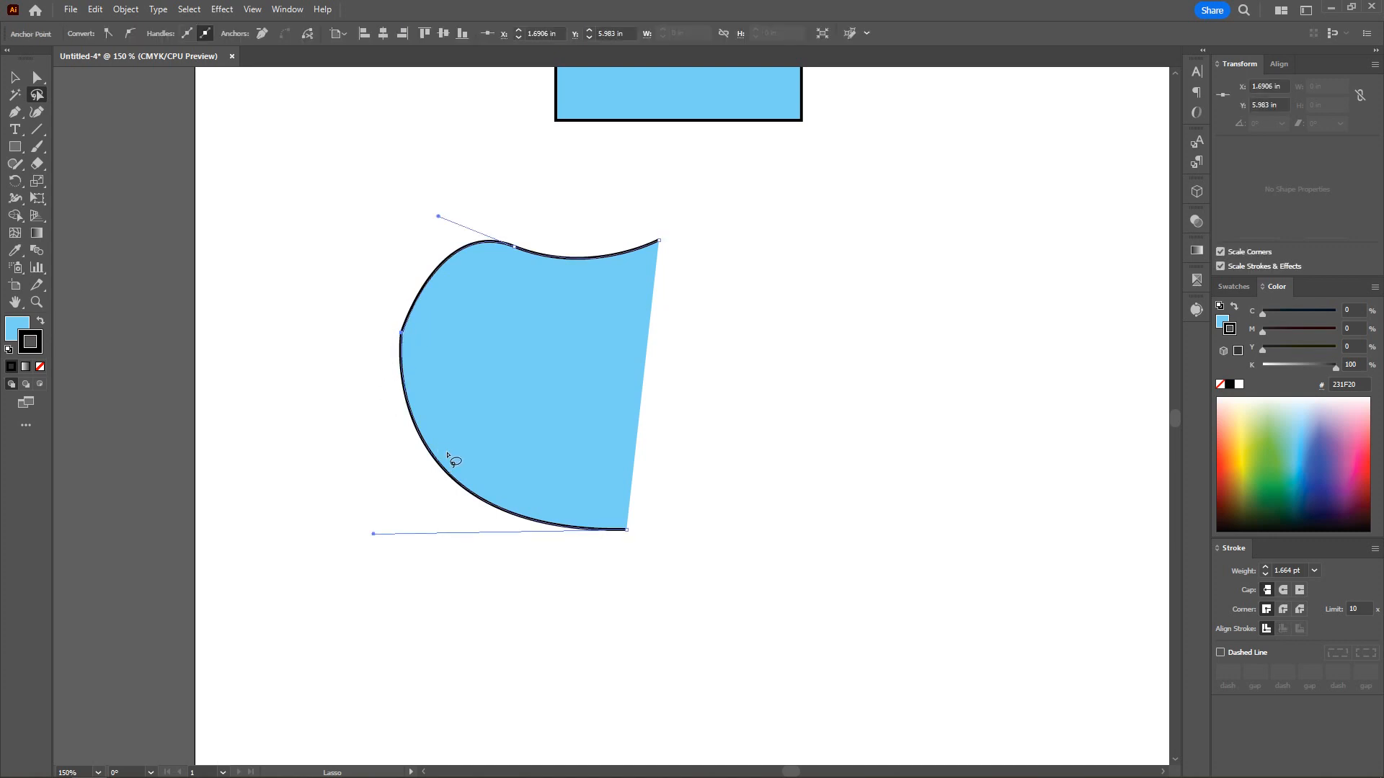
key(Left)
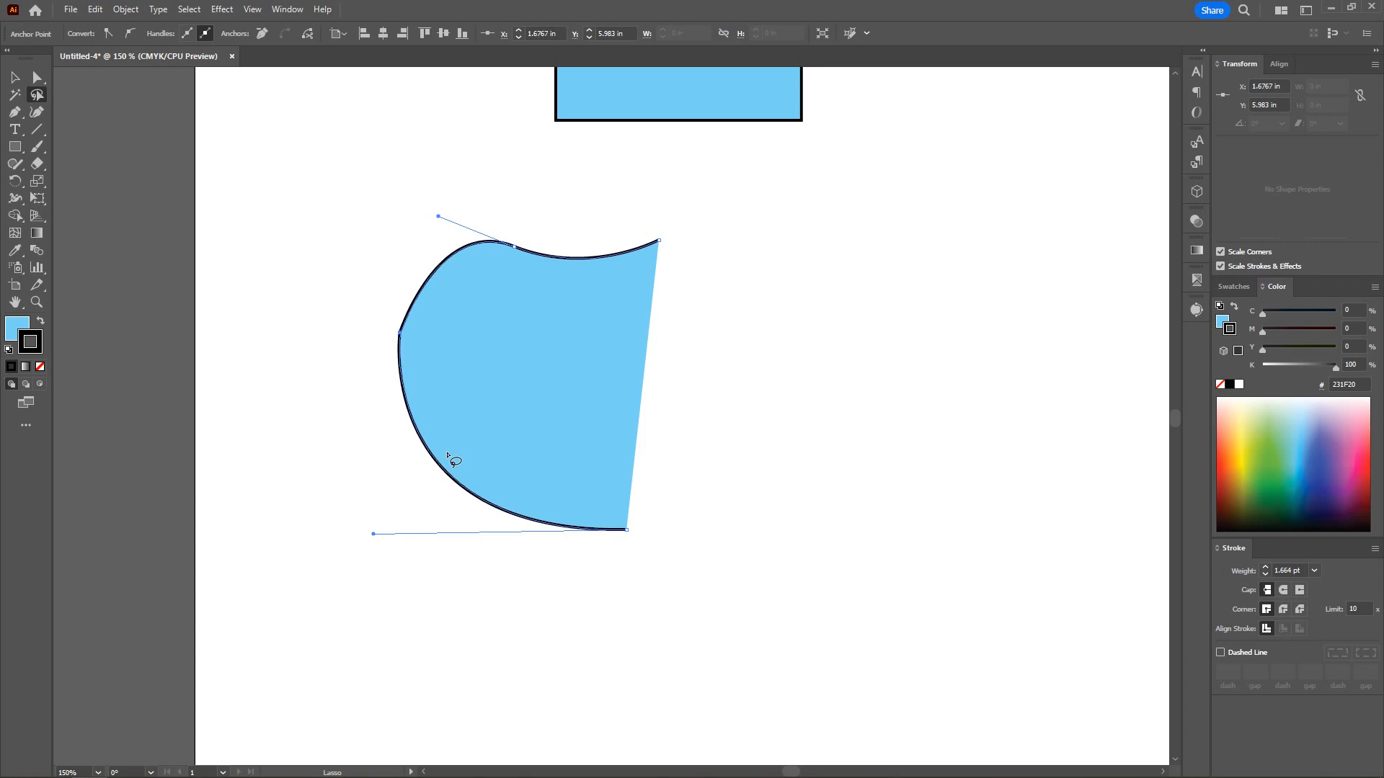
key(shift+Left)
key(shift+Left)
key(shift+Right)
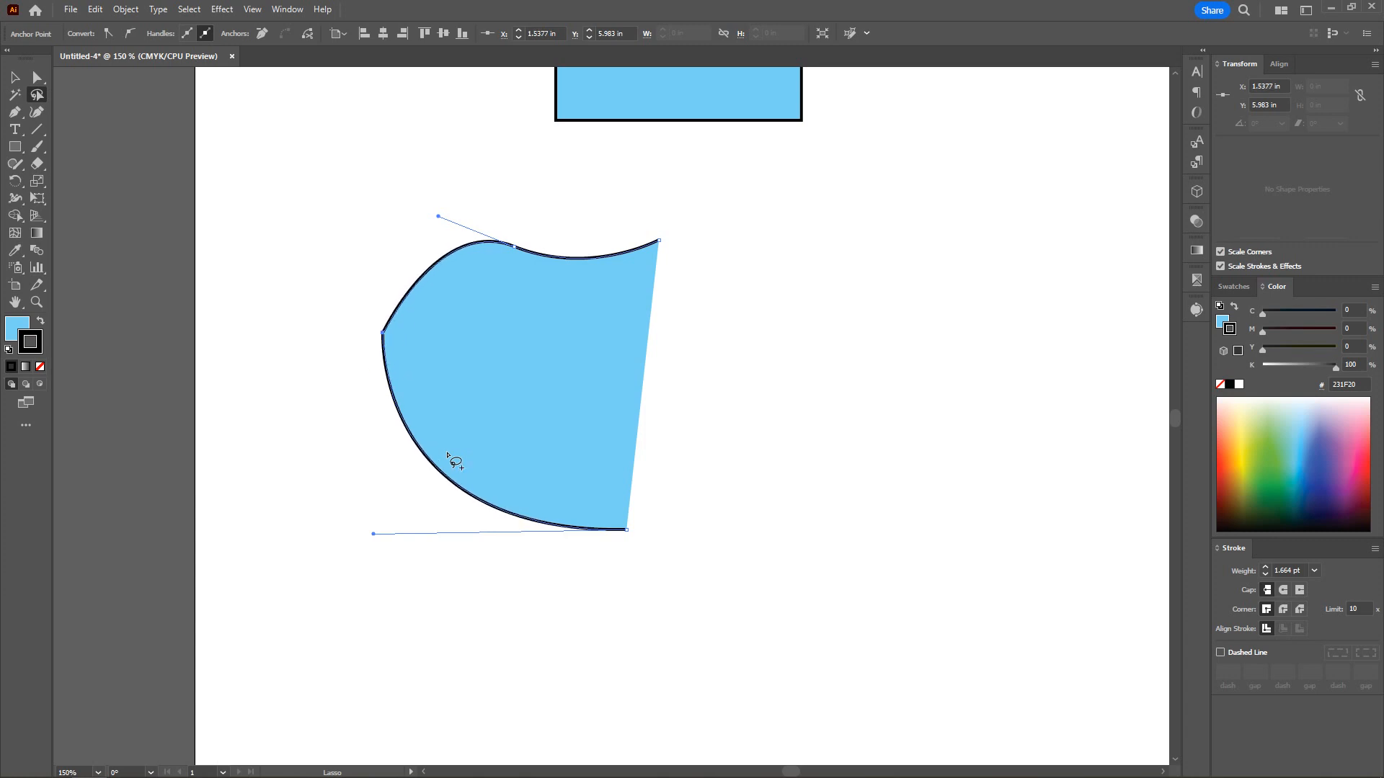
key(shift+Right)
key(shift+Right)
key(shift+Right)
key(shift+Left)
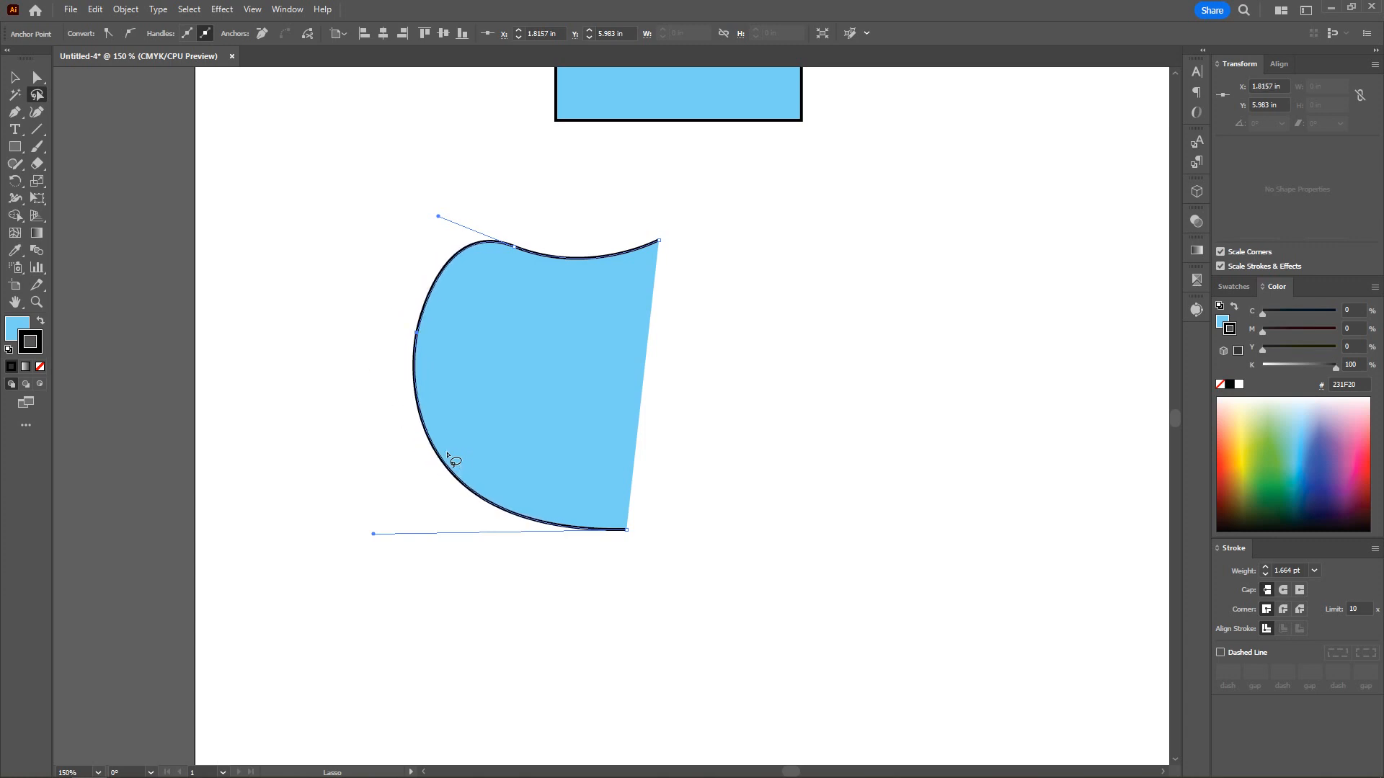
click(374, 370)
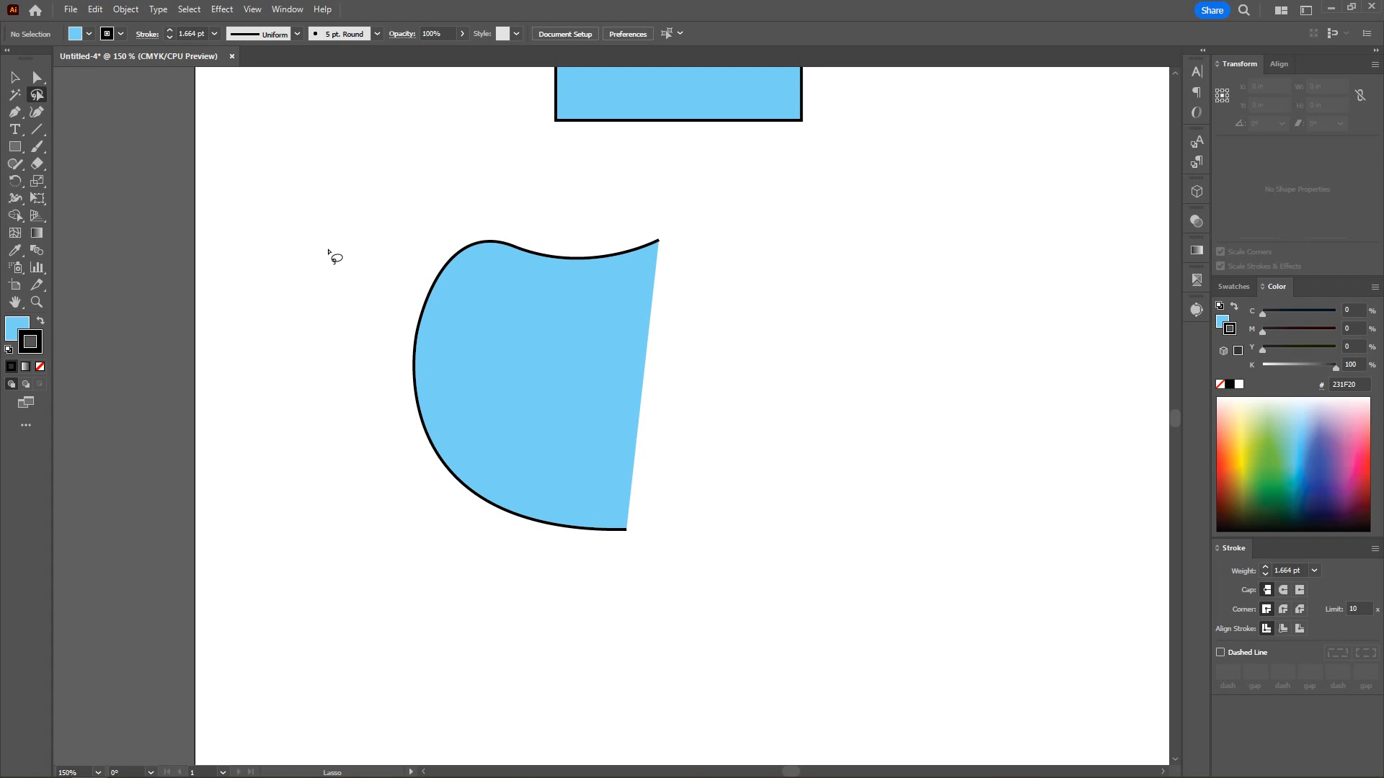
- Marquee-select the curved shape's top-right and left anchor points together with Direct Selection
click(39, 78)
drag(689, 219, 632, 278)
drag(369, 309, 436, 368)
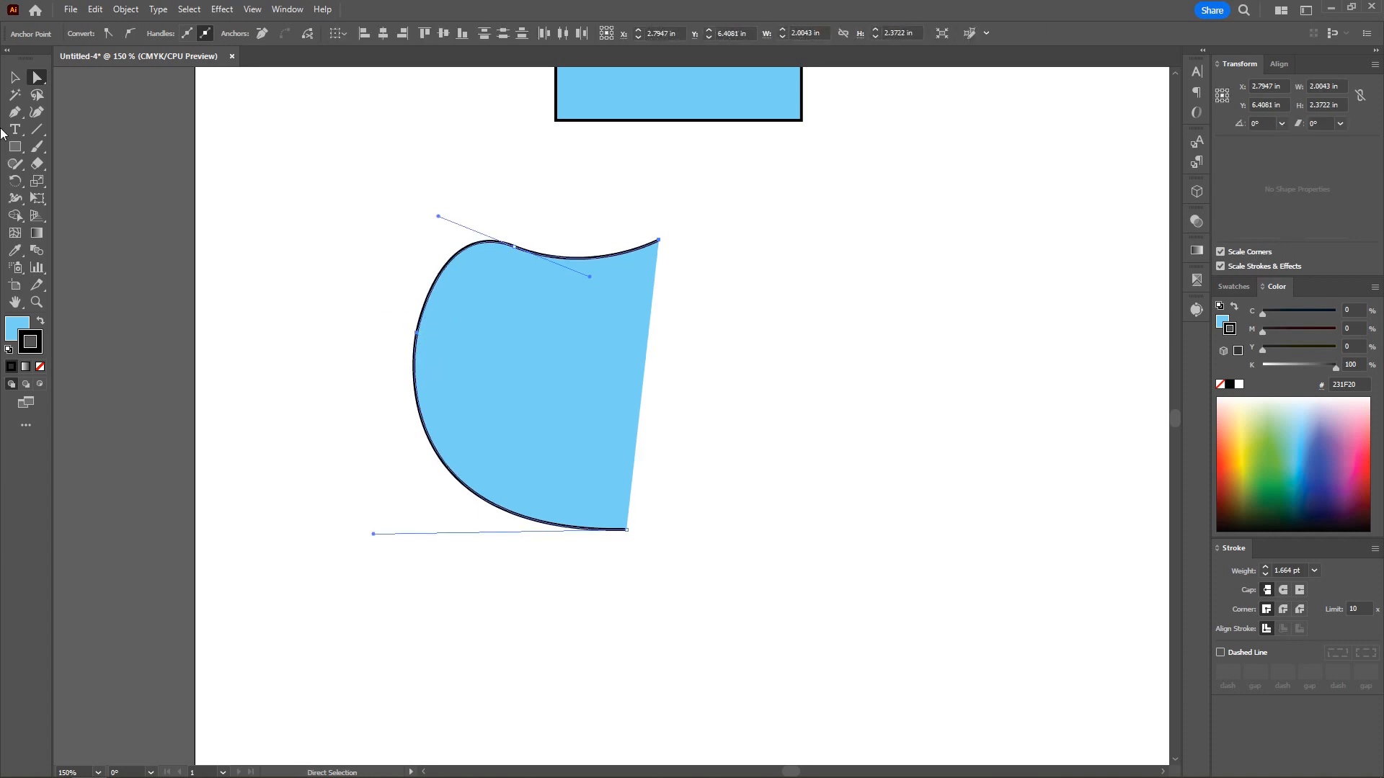
- Lasso the left and top-right anchor points together and nudge them up until the shape is 2.5112 in high
click(37, 94)
click(354, 391)
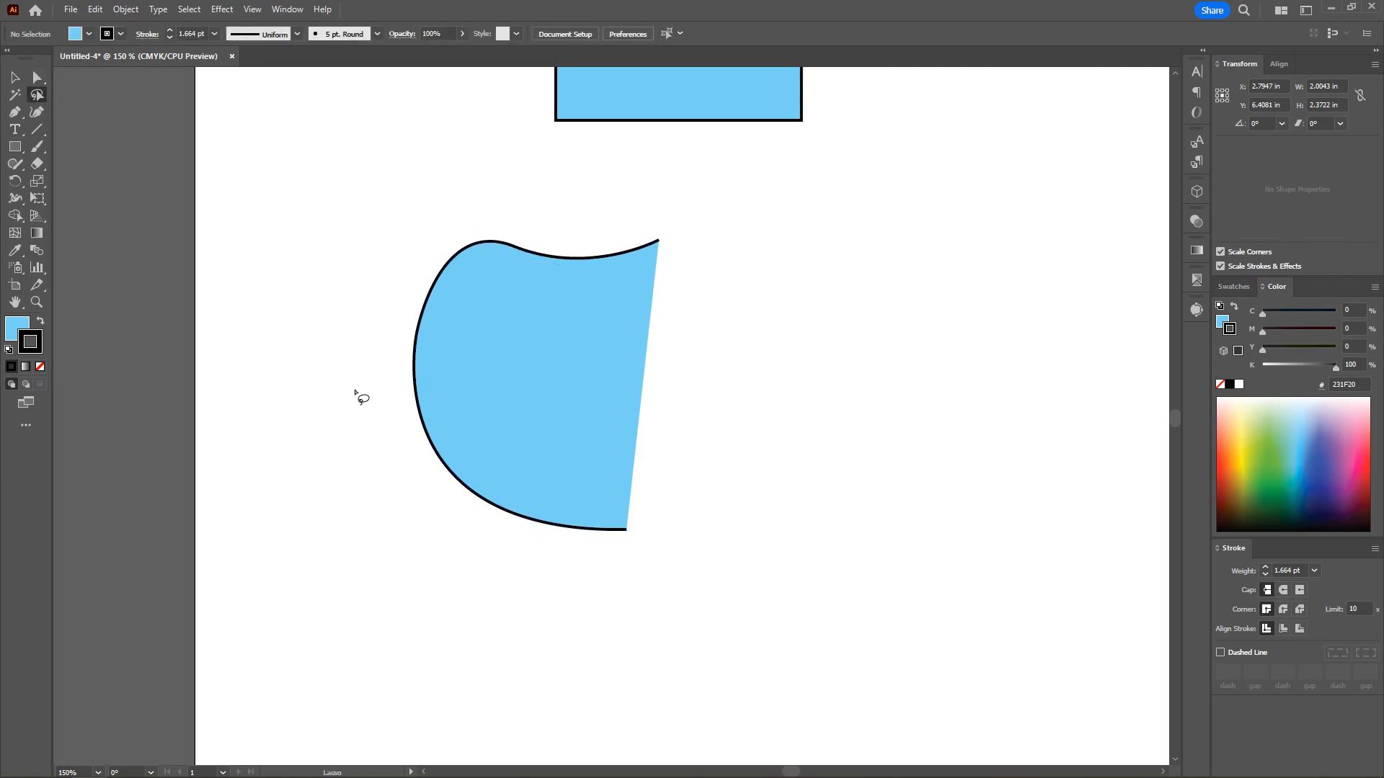
mouse_move(389, 361)
mouse_down()
mouse_move(423, 309)
mouse_move(632, 275)
mouse_move(640, 228)
mouse_move(675, 217)
mouse_move(677, 285)
mouse_move(646, 306)
mouse_move(441, 400)
mouse_move(392, 405)
mouse_move(380, 394)
mouse_move(391, 352)
mouse_up()
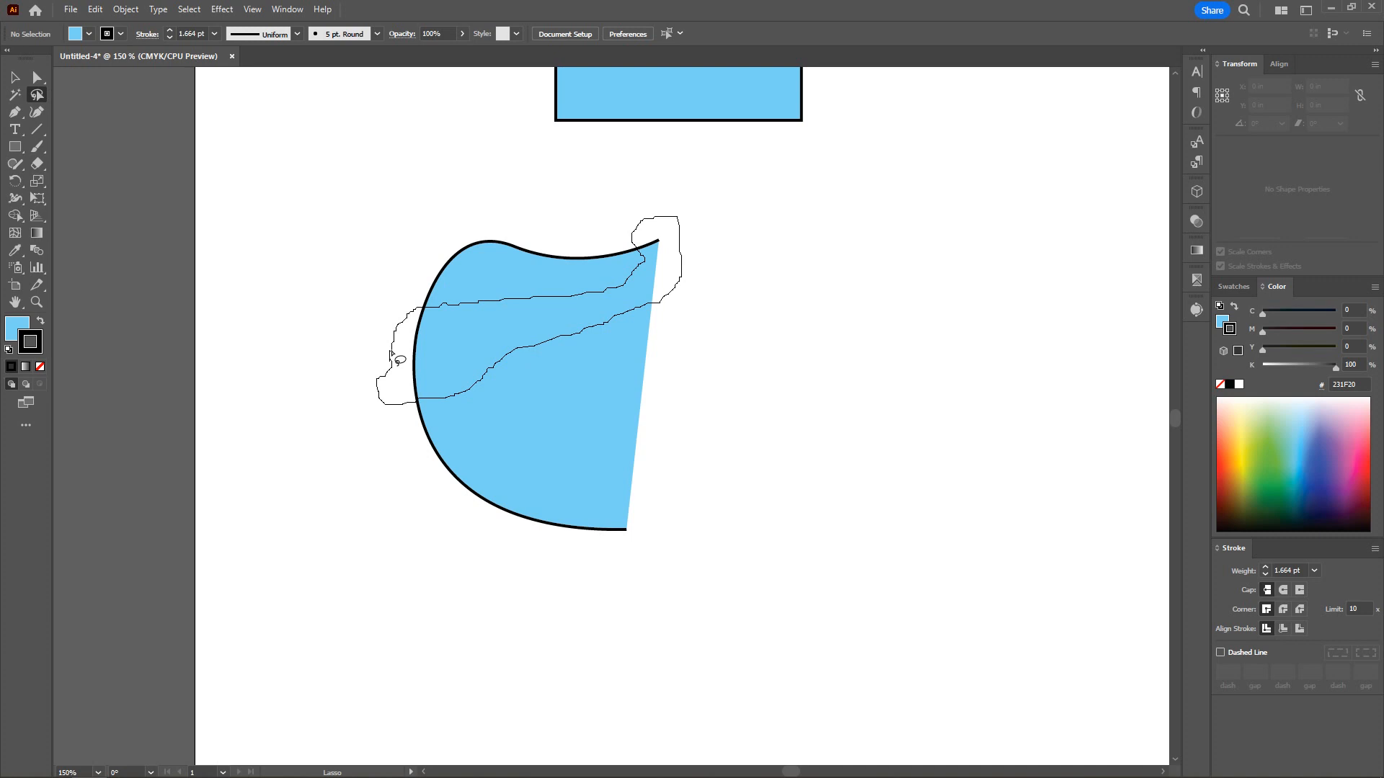
drag(391, 352, 394, 356)
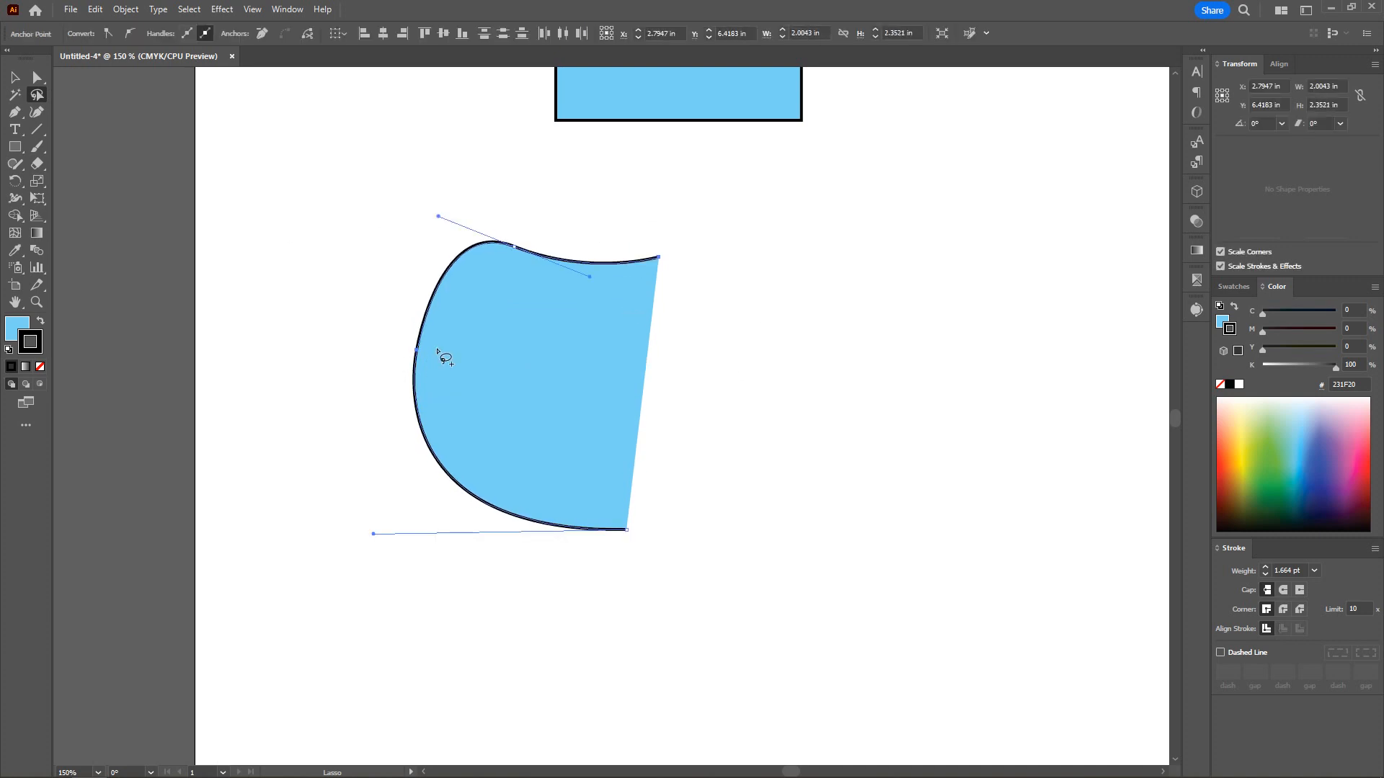
key(shift+Up)
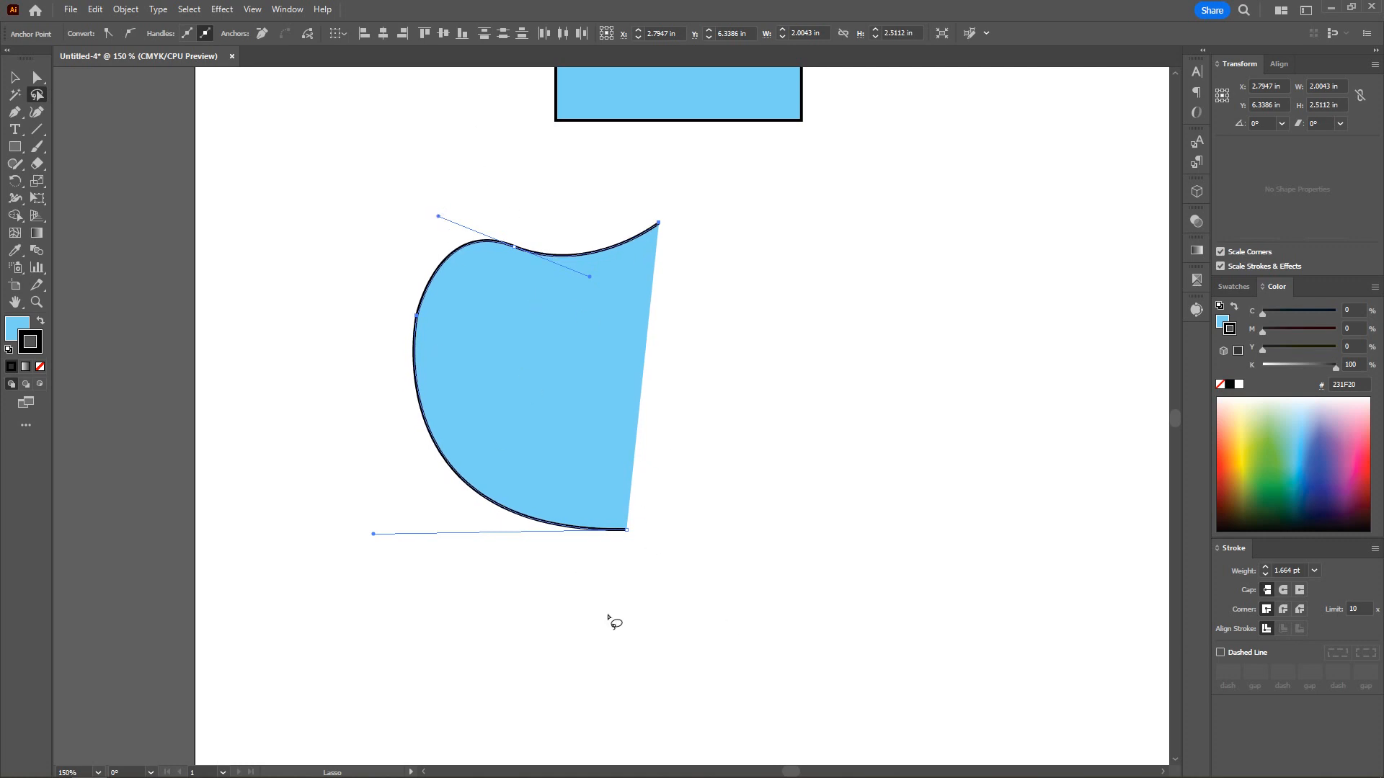
- Lasso the upper-middle and bottom-right anchor points and nudge them around, leaving the shape 2.0043 × 2.3722 in
click(620, 572)
mouse_move(655, 555)
mouse_down()
mouse_move(588, 533)
mouse_move(533, 465)
mouse_move(490, 293)
mouse_move(492, 224)
mouse_move(523, 224)
mouse_move(668, 461)
mouse_move(644, 569)
mouse_up()
key(shift+Right)
key(shift+Right)
key(shift+Right)
key(shift+Left)
key(shift+Left)
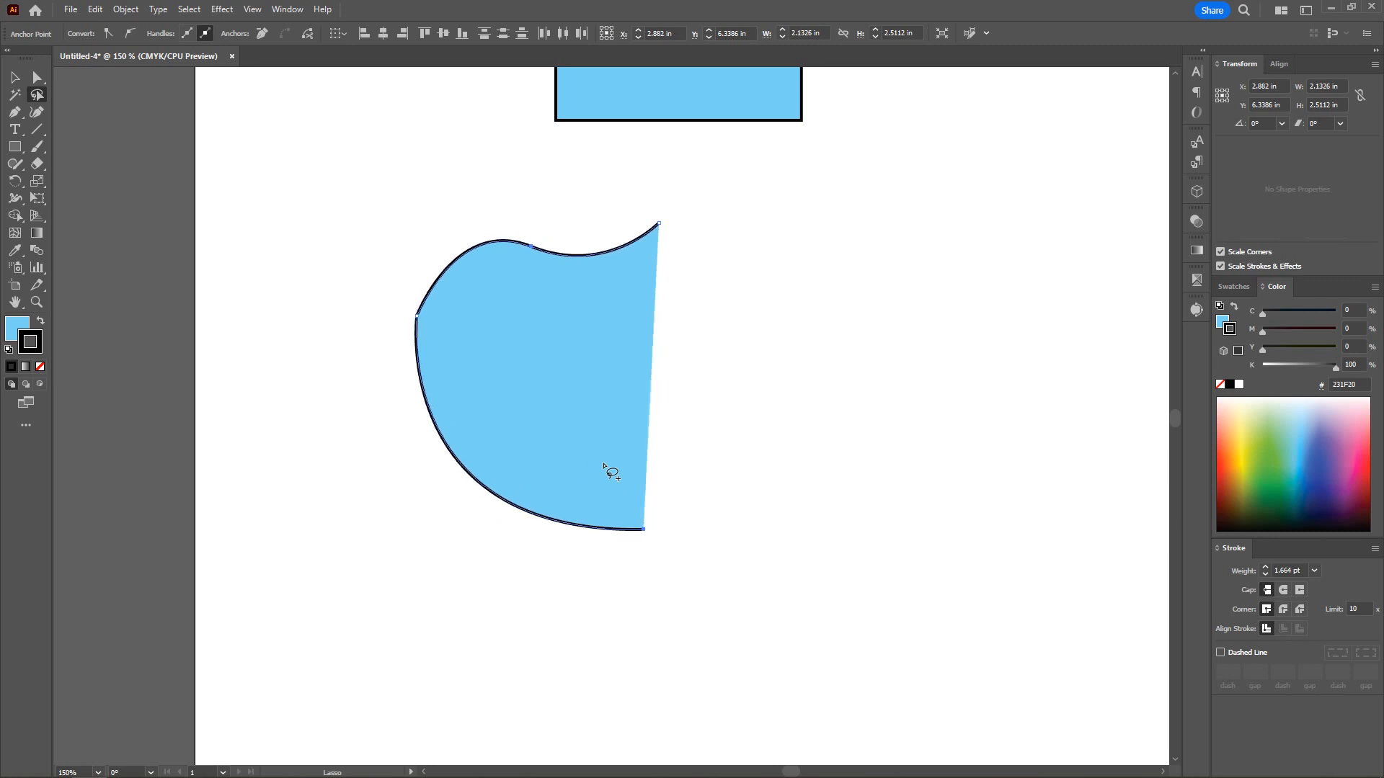
key(shift+Left)
key(shift+Left)
key(shift+Up)
key(shift+Down)
key(shift+Right)
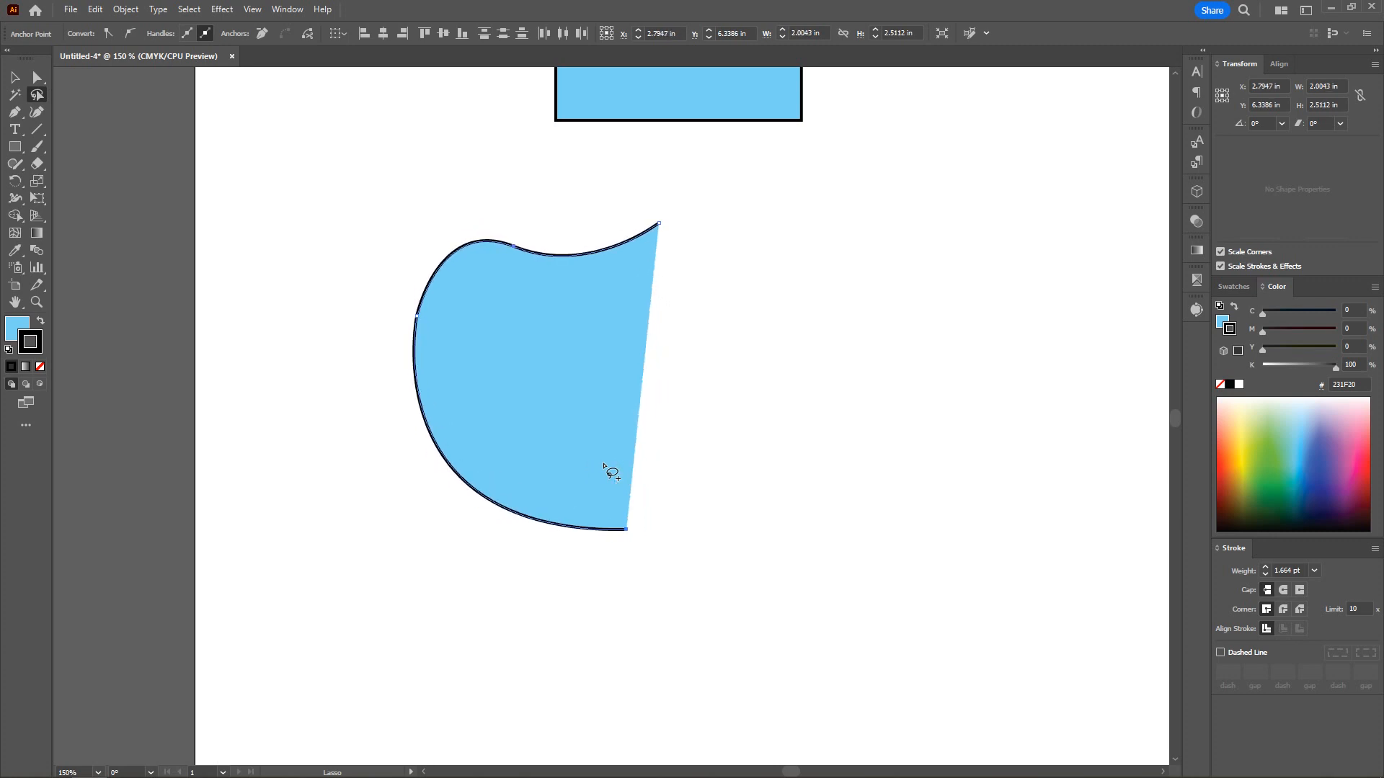
key(shift+Up)
key(shift+Right)
key(shift+Left)
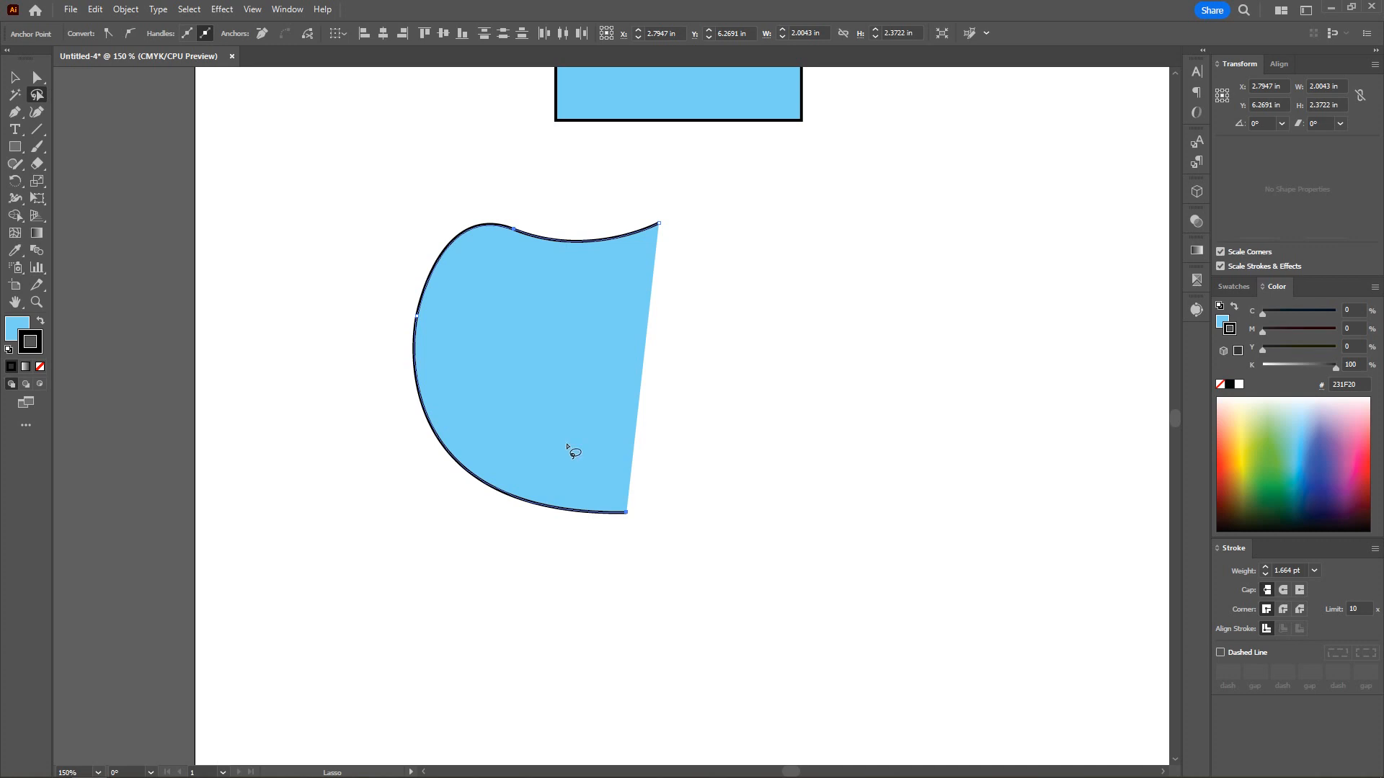
- Select both the rectangle and the curved shape and delete them from the artboard
click(16, 77)
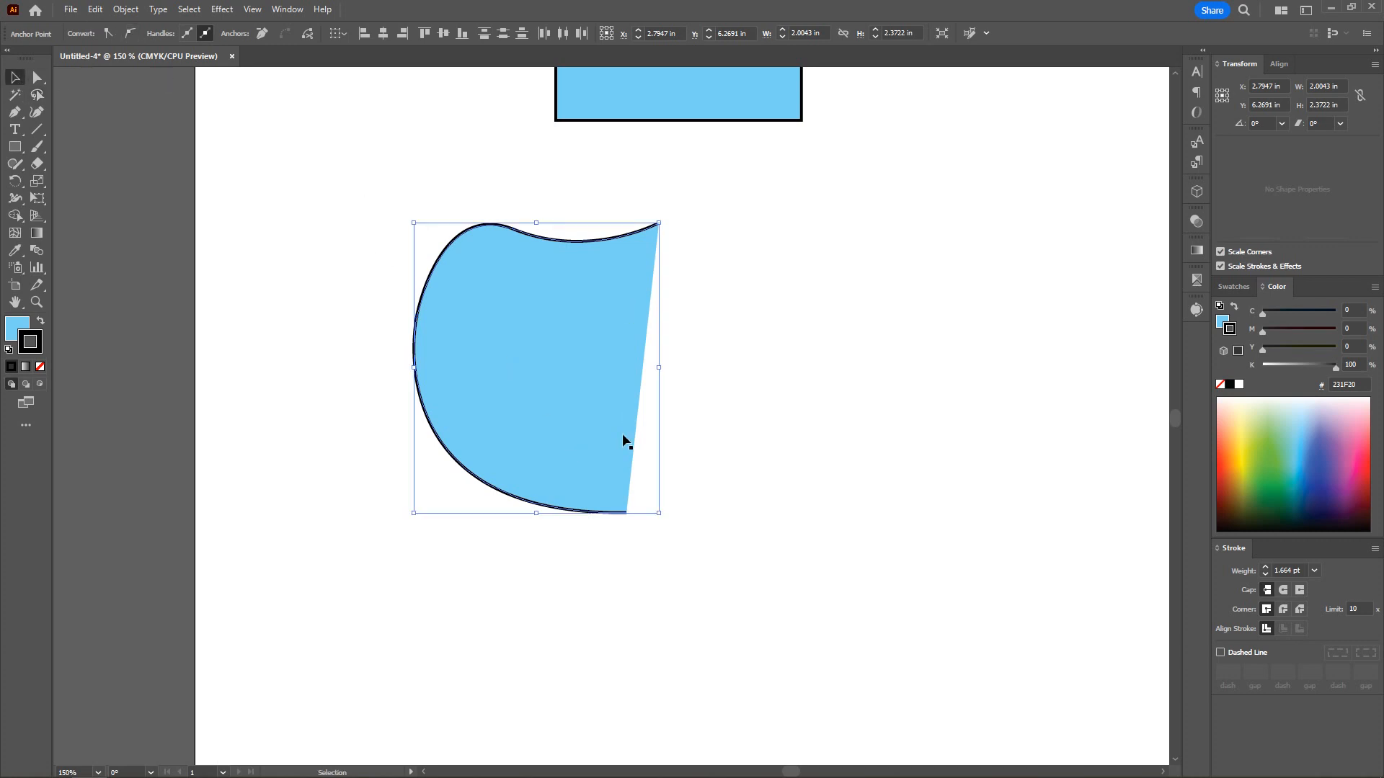
key(ctrl+minus)
drag(771, 180, 467, 523)
key(Delete)
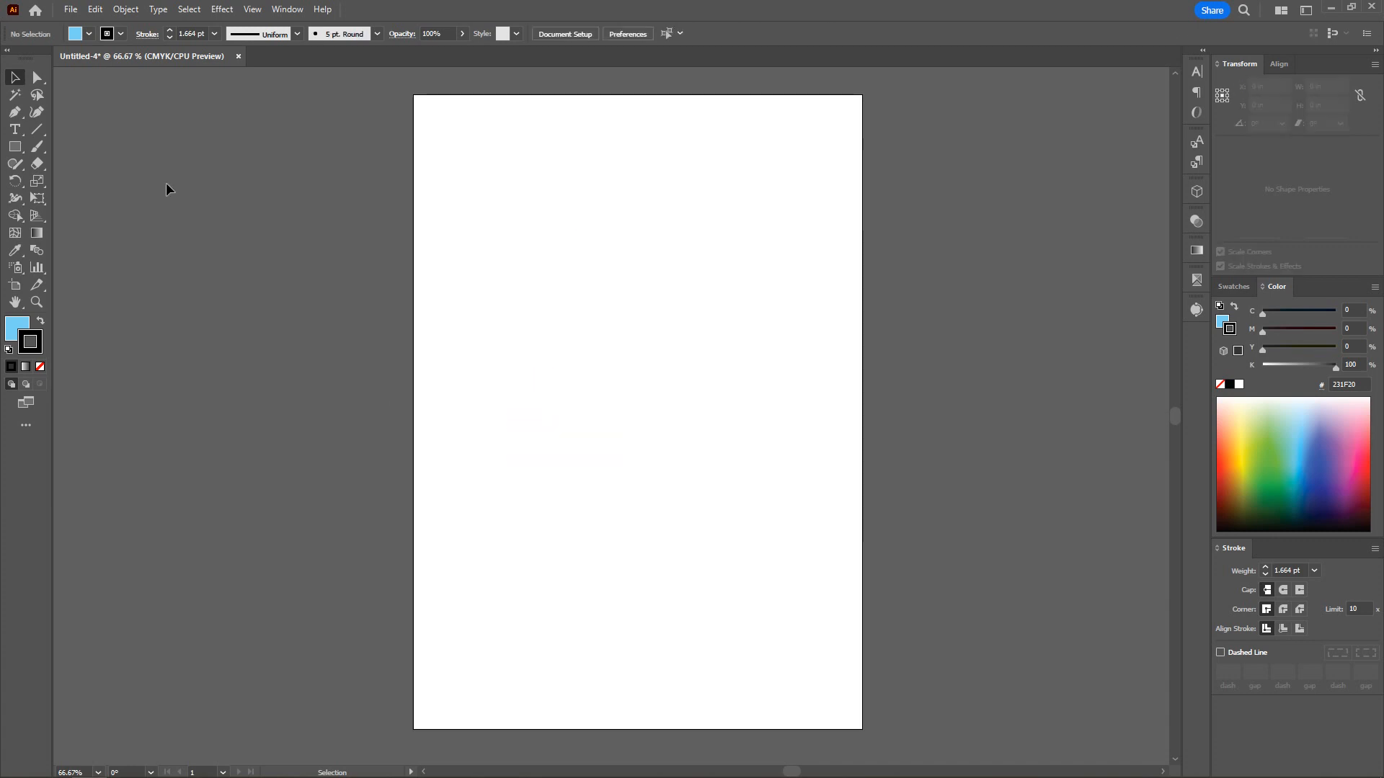
- Start a straight-sided Pen path at about X 4.06, Y 1.81 in and place six anchors counterclockwise around the artboard's upper half
click(13, 112)
click(634, 193)
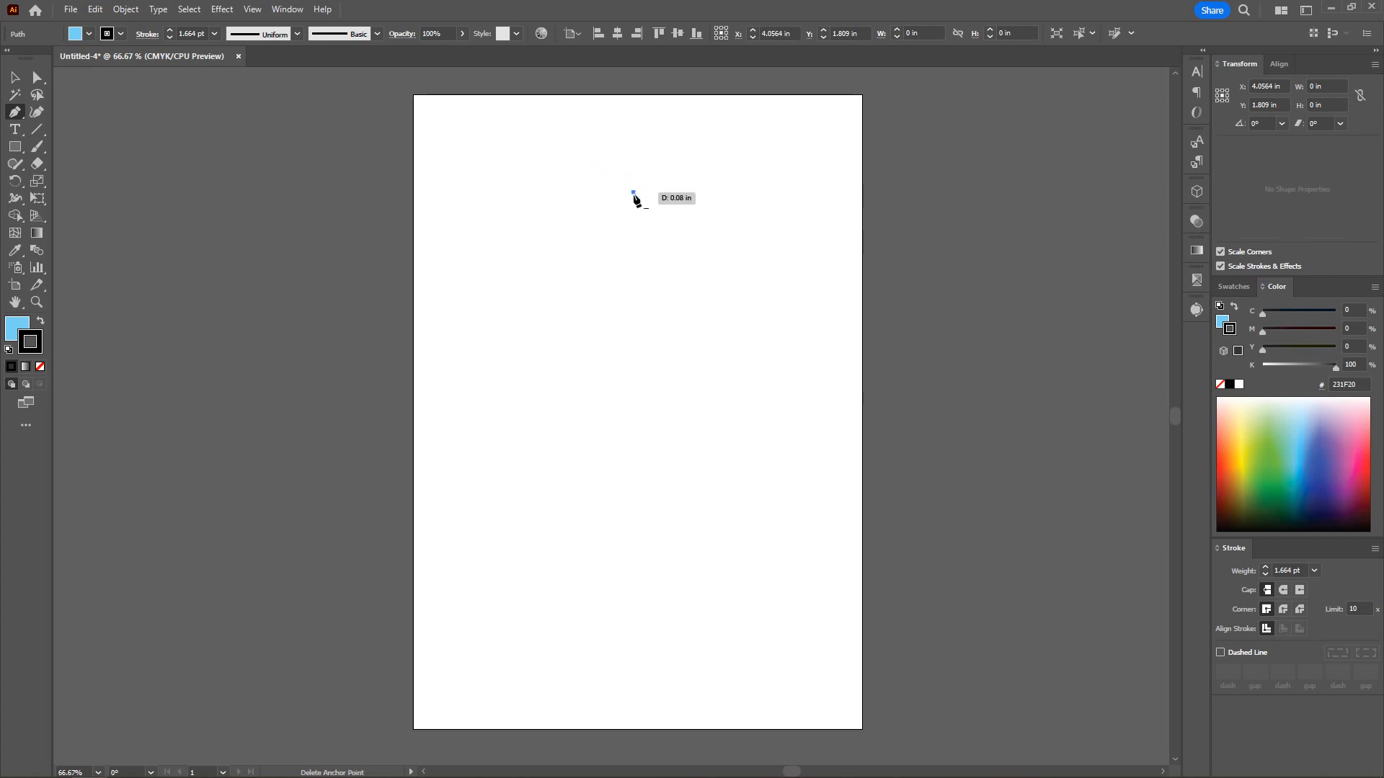
click(494, 338)
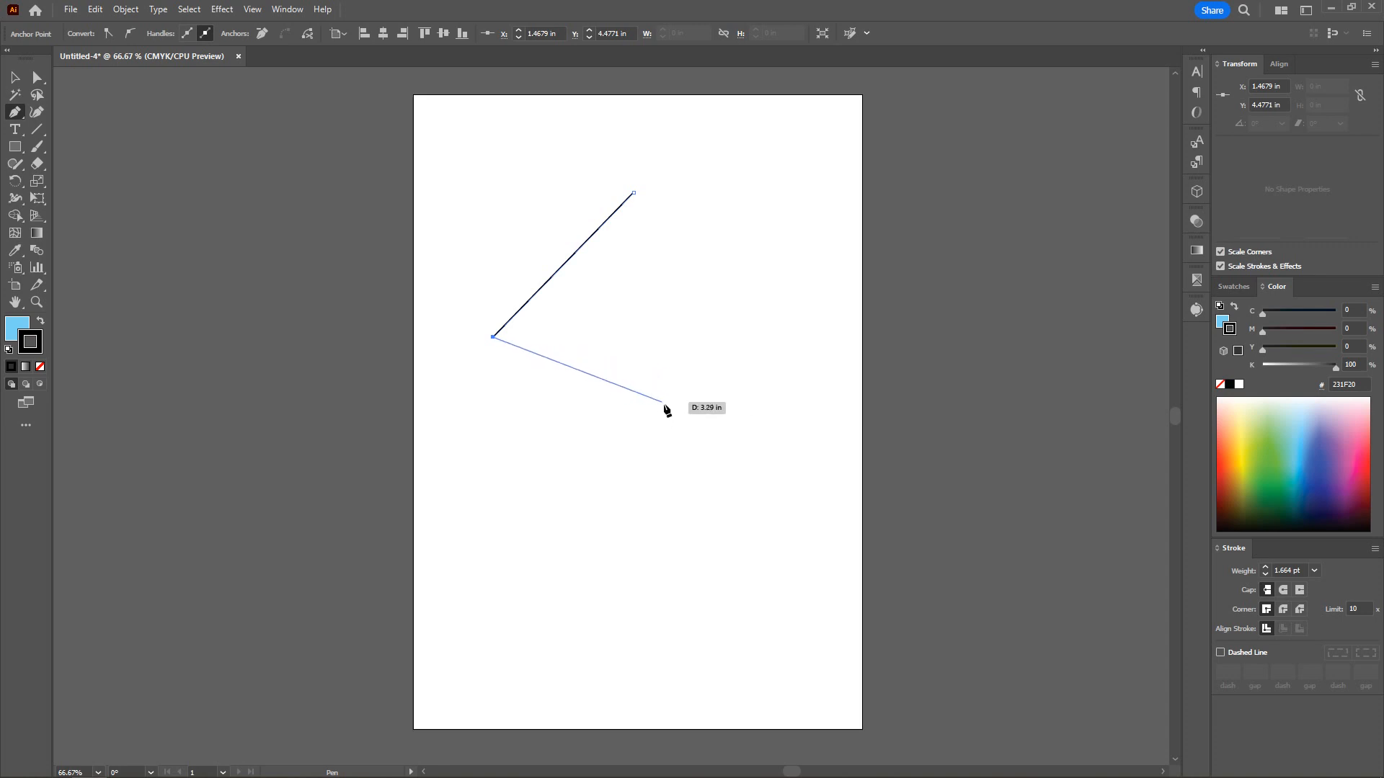
click(526, 434)
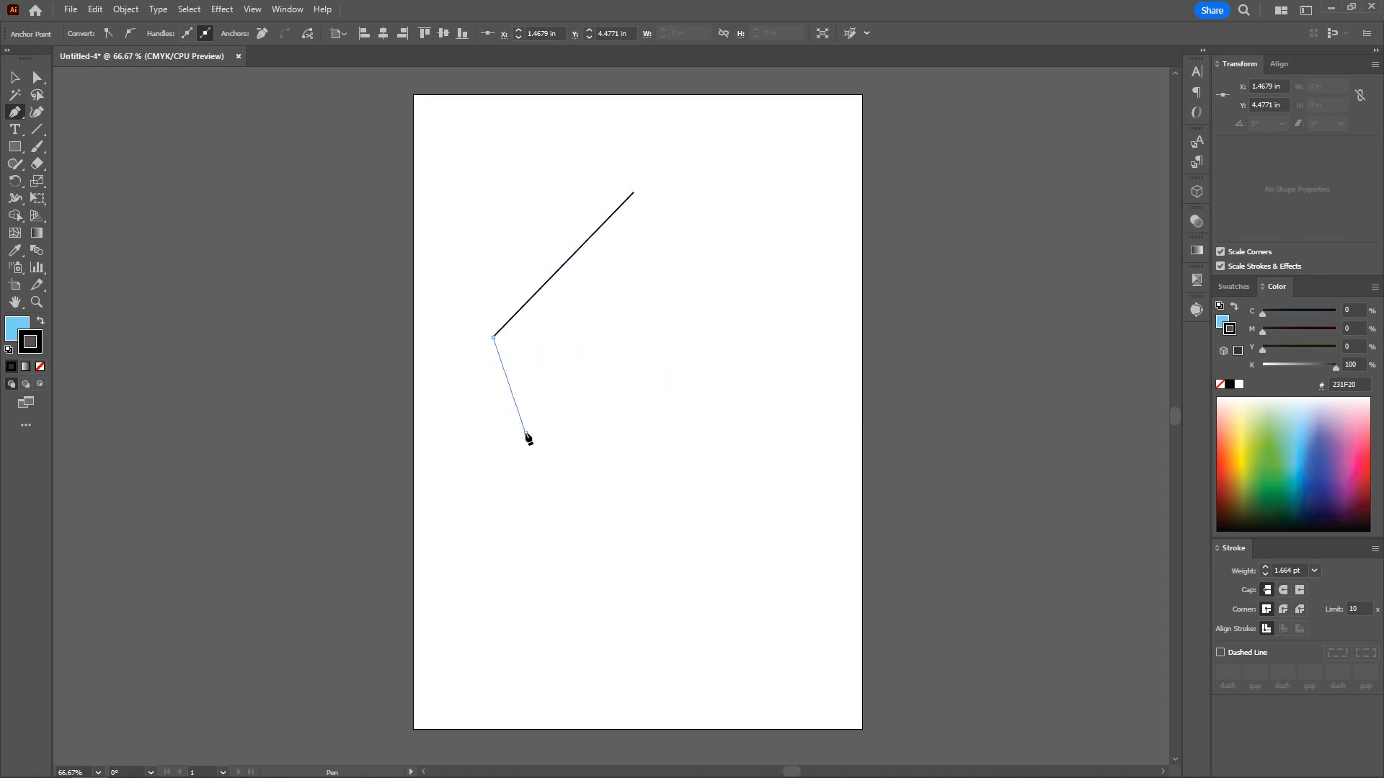
click(642, 459)
click(765, 409)
click(757, 279)
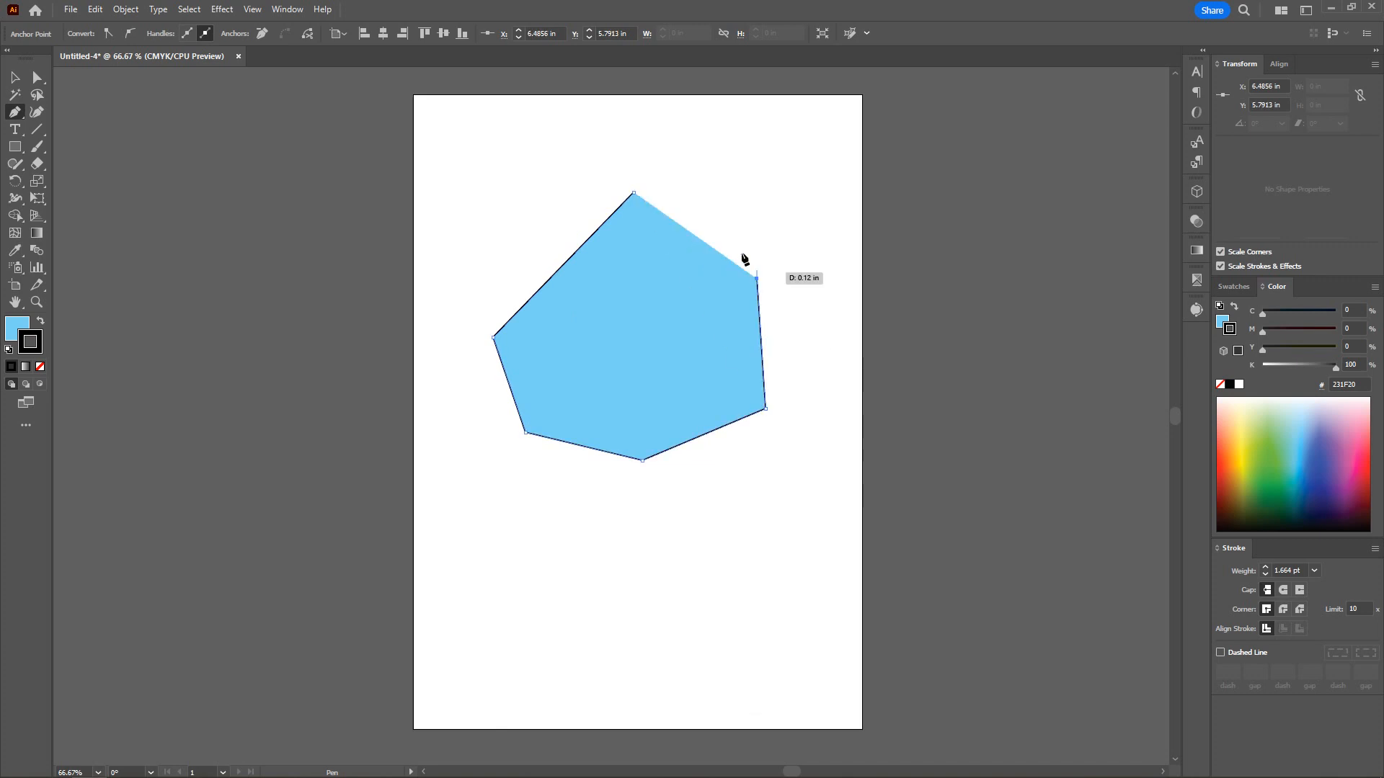
- Extend the path with seven more straight-segment anchors, forming an inner notch and a narrow neck up to about X 3.62, Y 0.77 in
click(701, 222)
click(666, 339)
click(539, 366)
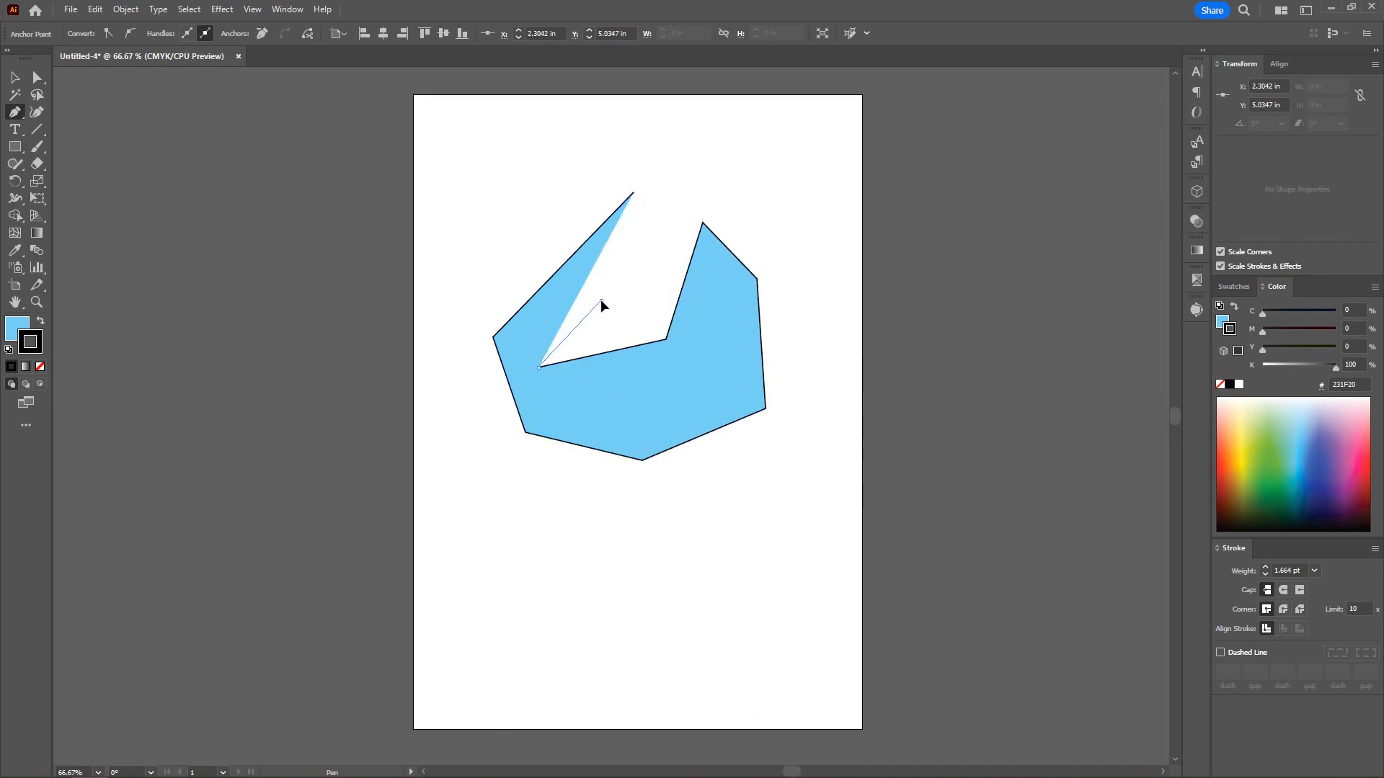
click(600, 300)
click(664, 192)
click(664, 127)
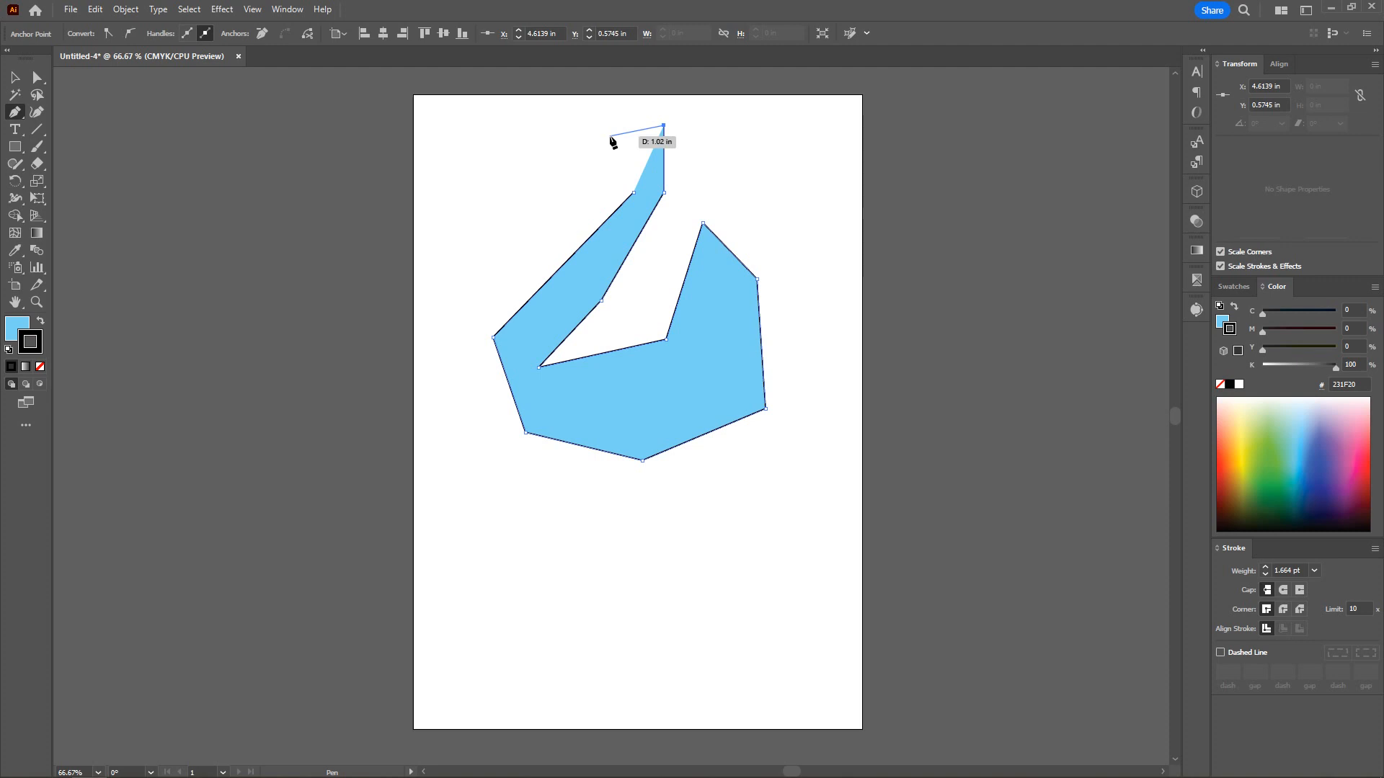
click(610, 136)
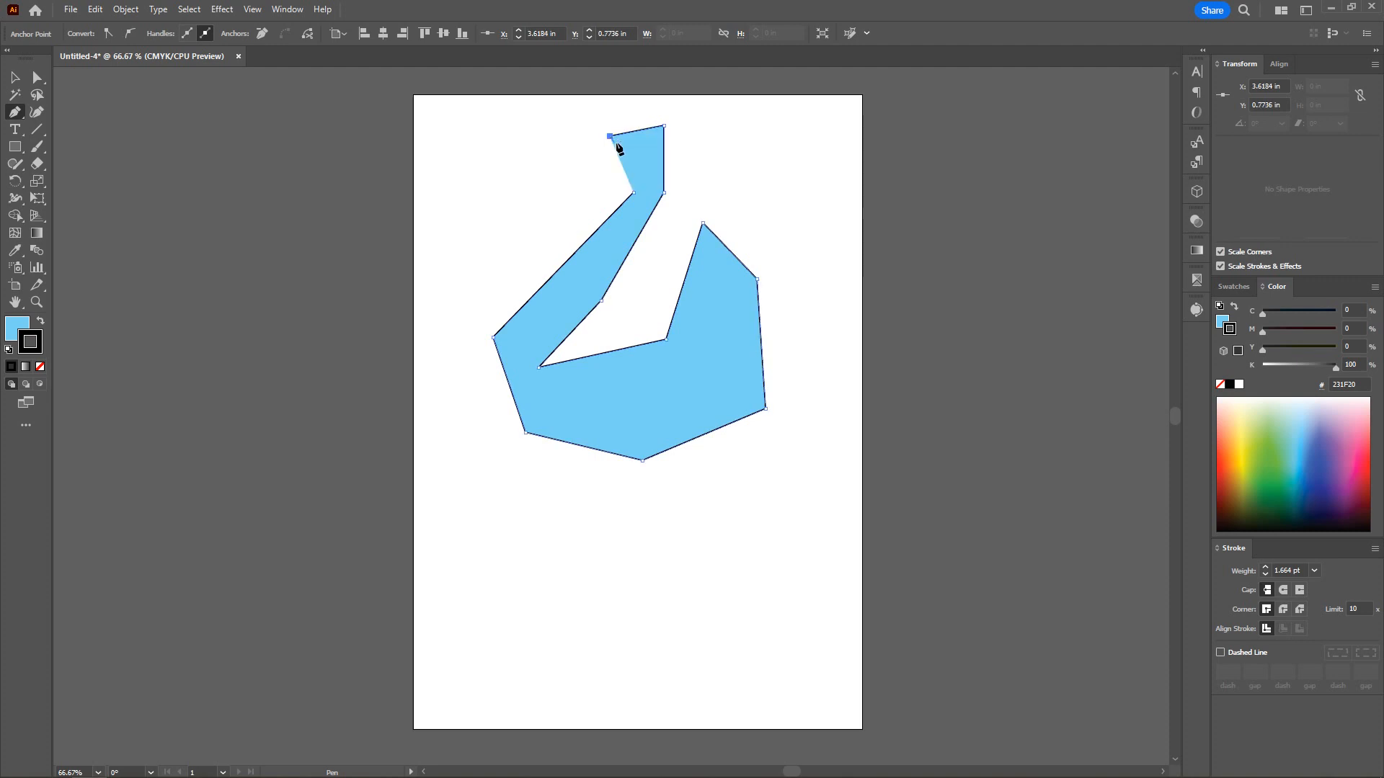
- Close the Pen path at its starting anchor point, undoing and repeating the closure
click(633, 193)
key(ctrl+z)
click(635, 193)
key(ctrl+z)
click(635, 192)
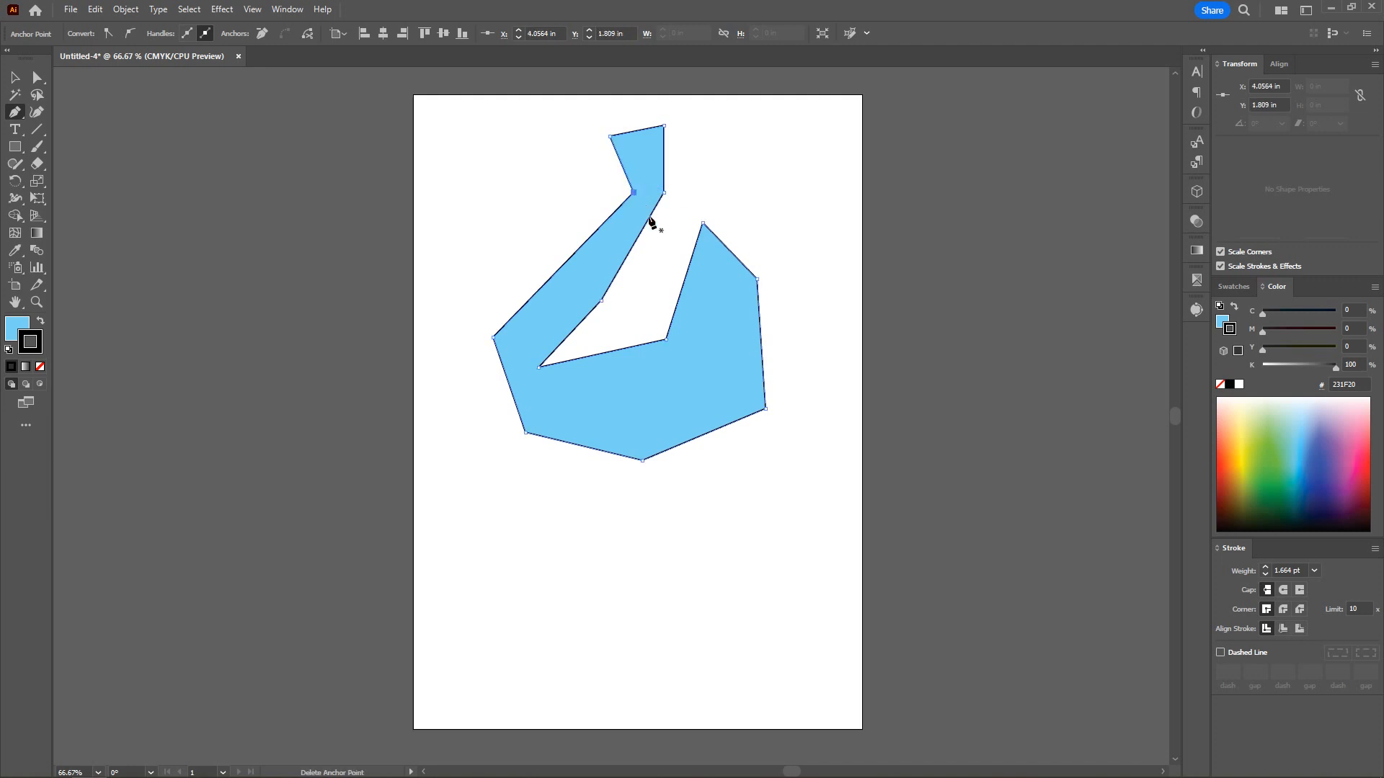
- Scale the blue Pen shape down proportionally to about 2.43 × 2.99 in and move it to the artboard's upper-left area
key(v)
click(599, 417)
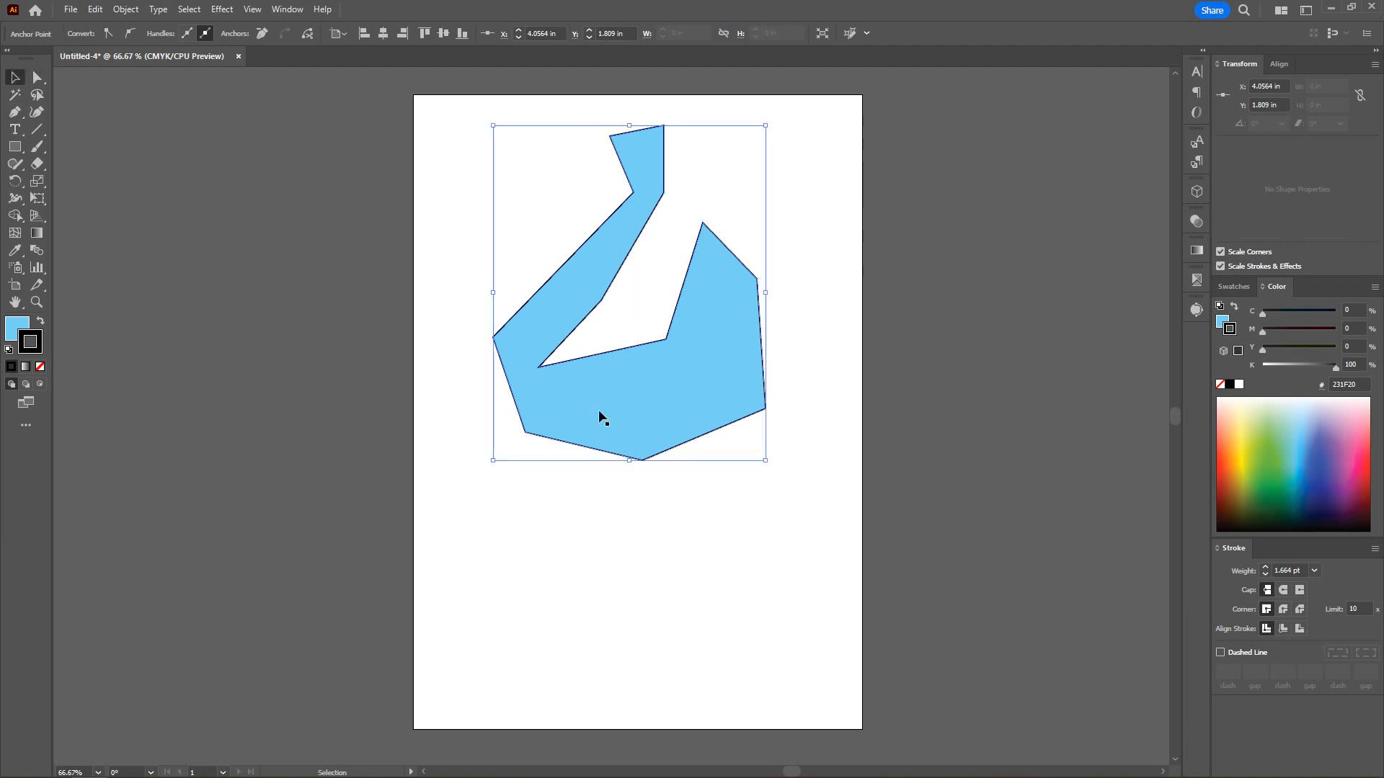
drag(653, 396, 653, 476)
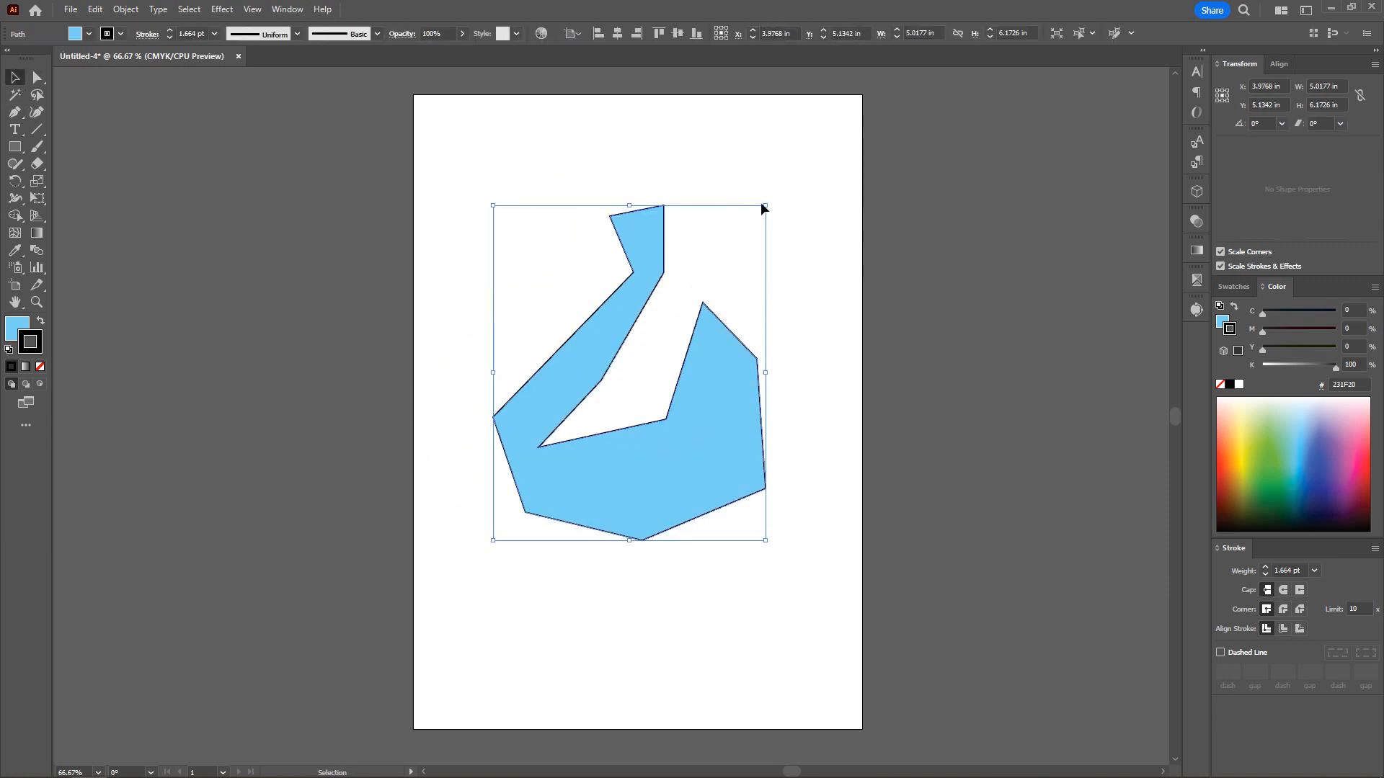
drag(766, 205, 625, 378)
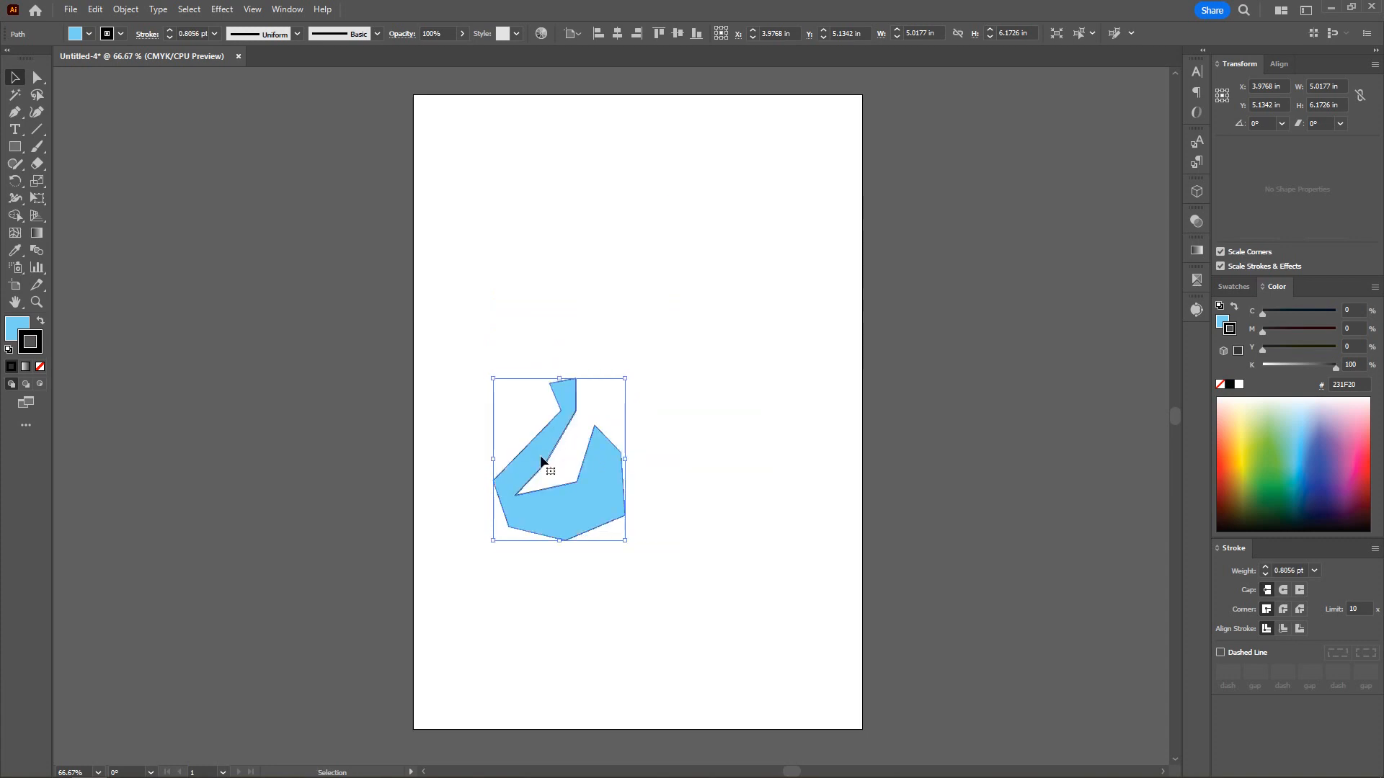
drag(547, 419, 534, 249)
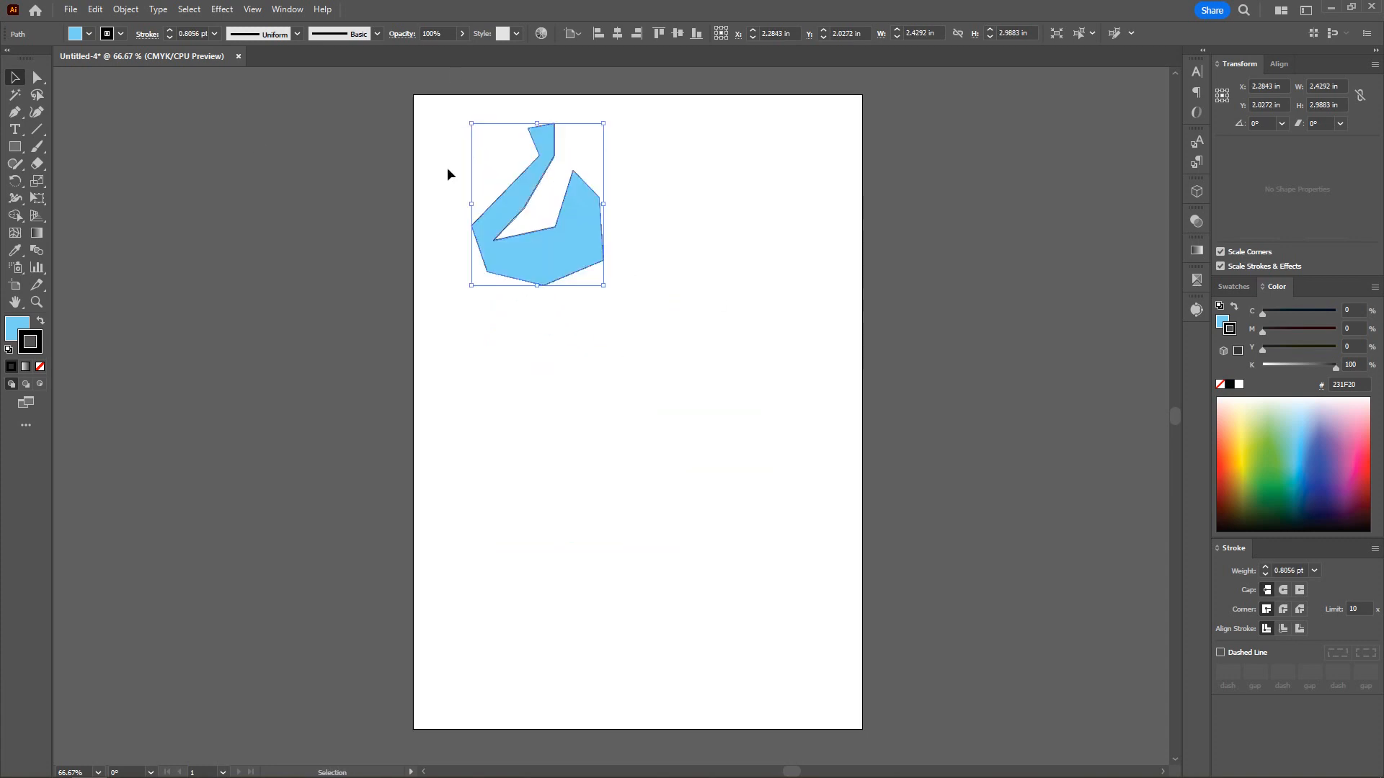
click(656, 304)
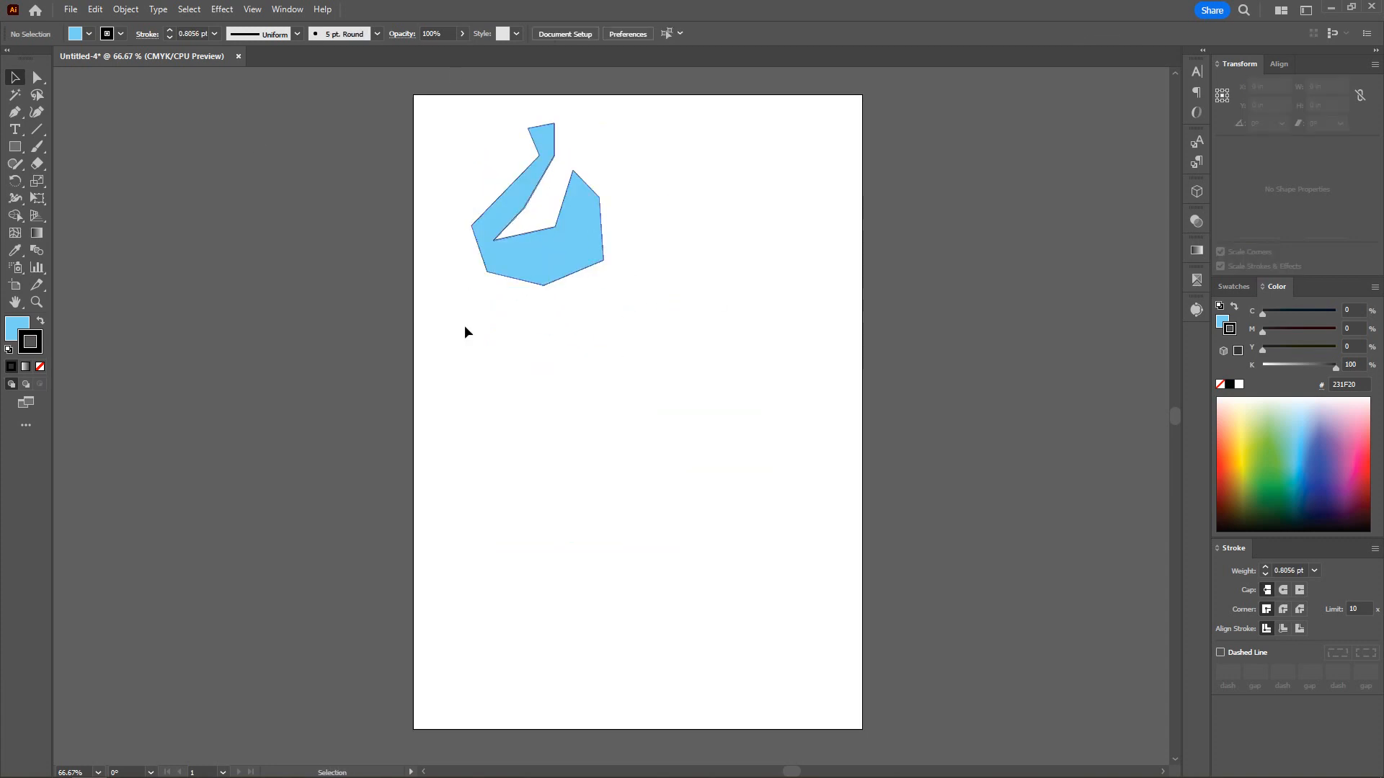
click(569, 242)
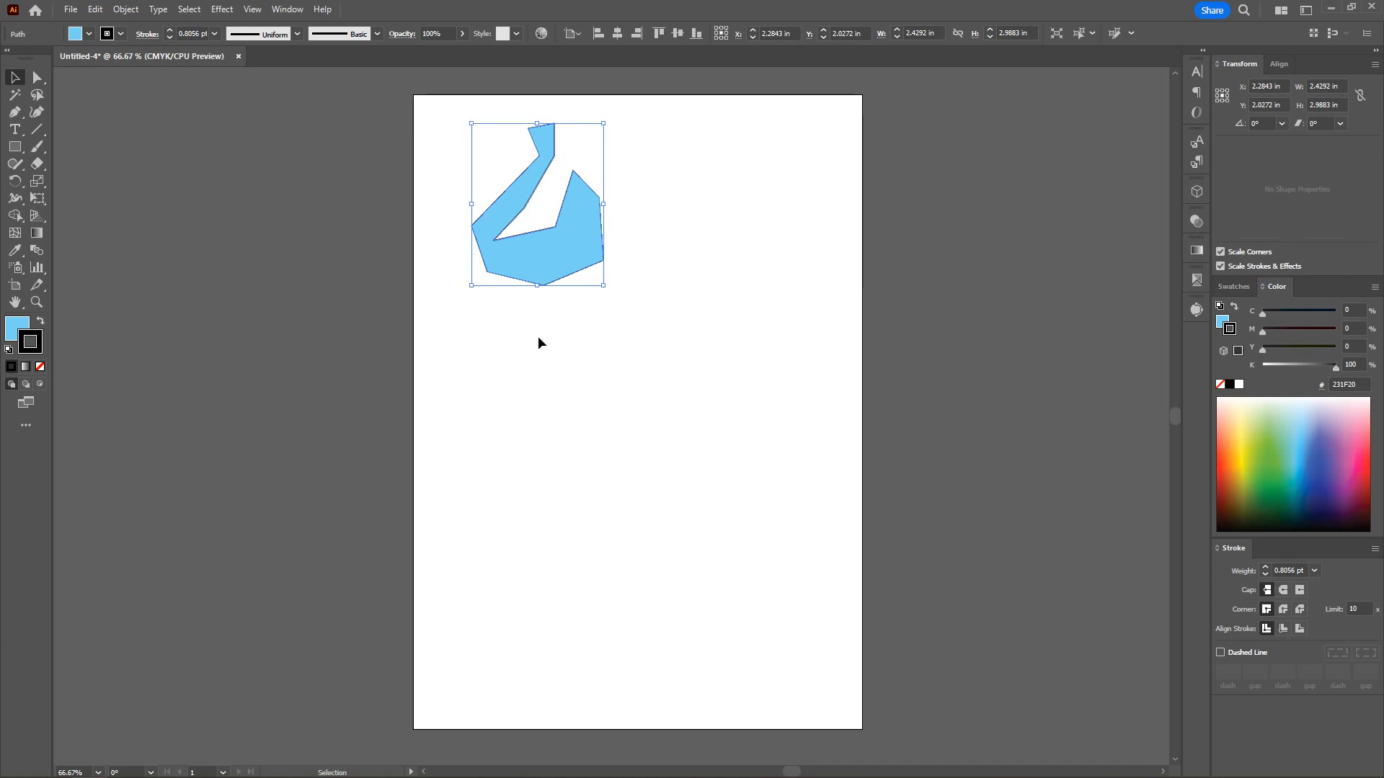
- Switch to the Chrome browser and search Google Images for "Apple"
key(alt+Tab)
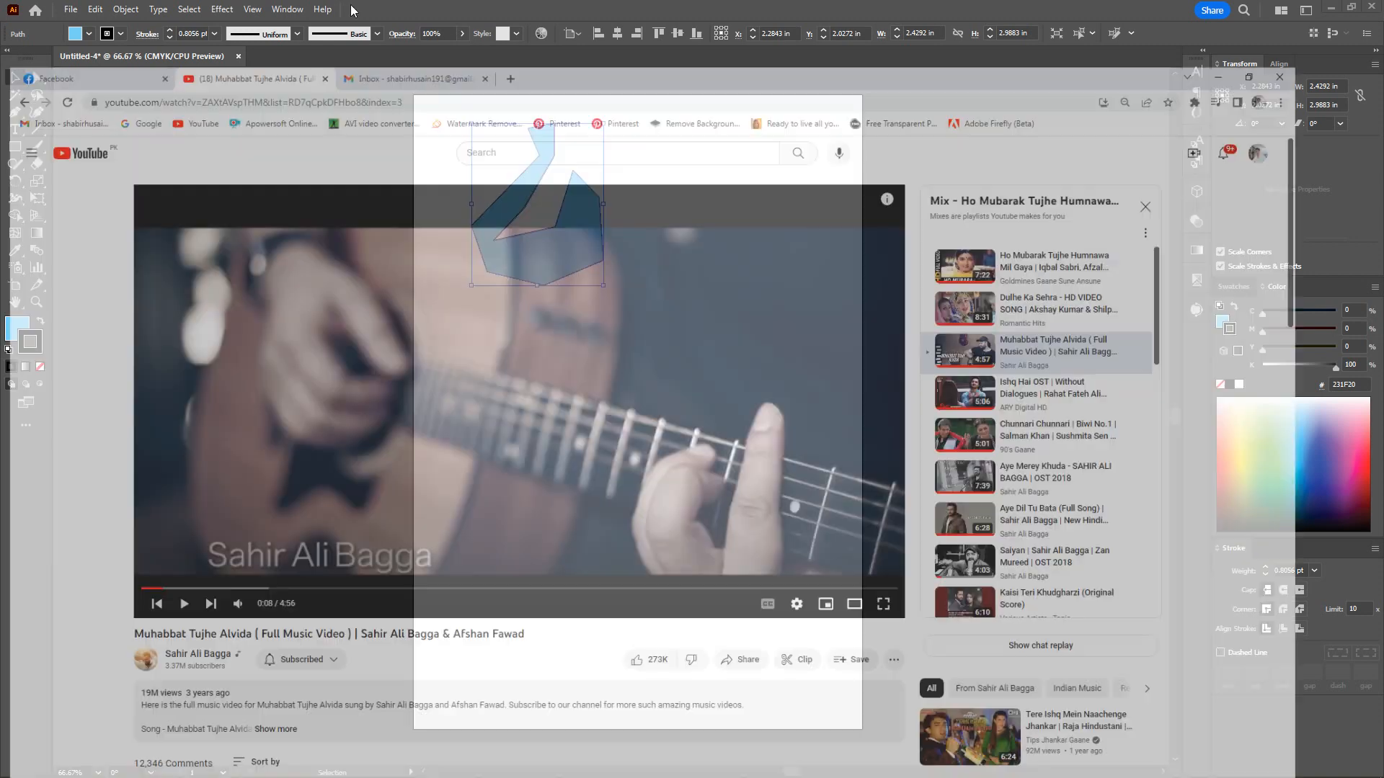
click(354, 7)
click(124, 65)
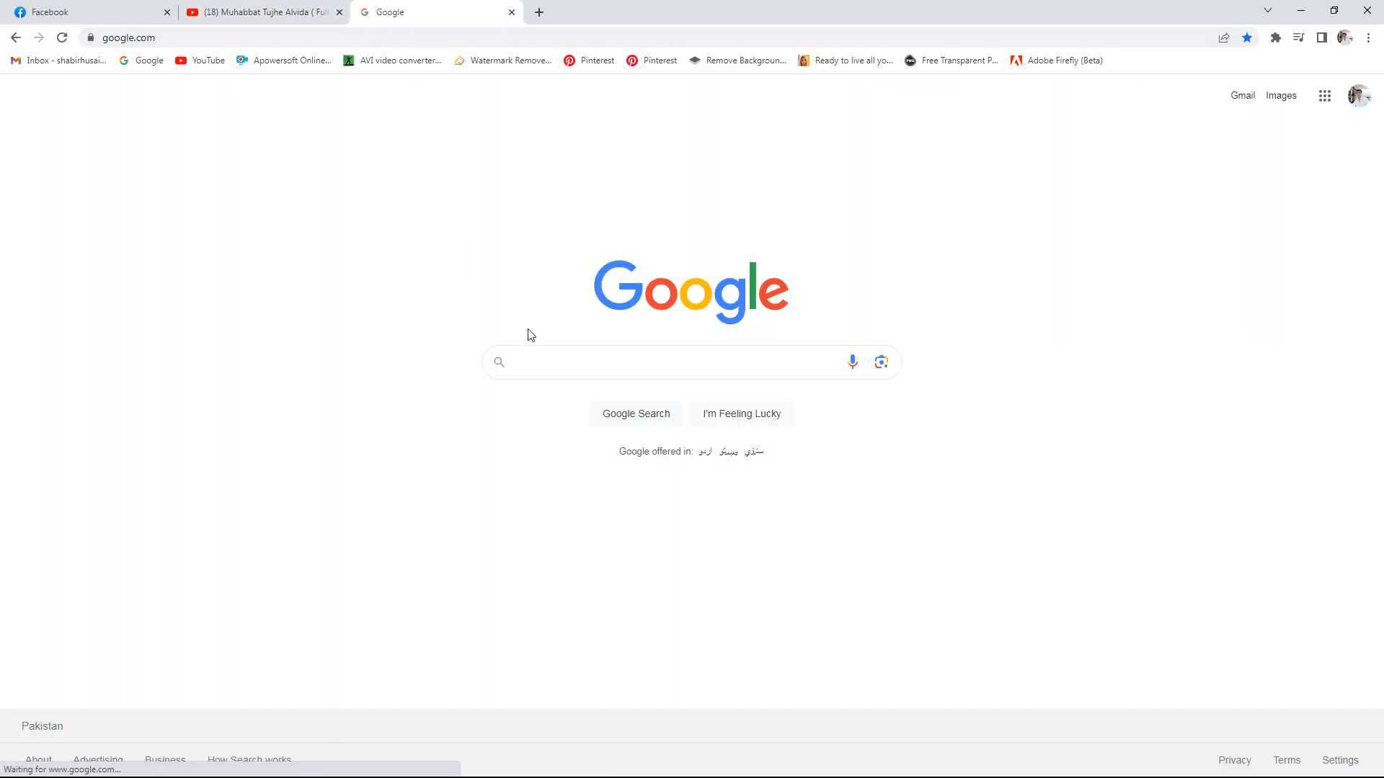
click(547, 364)
text(Apple)
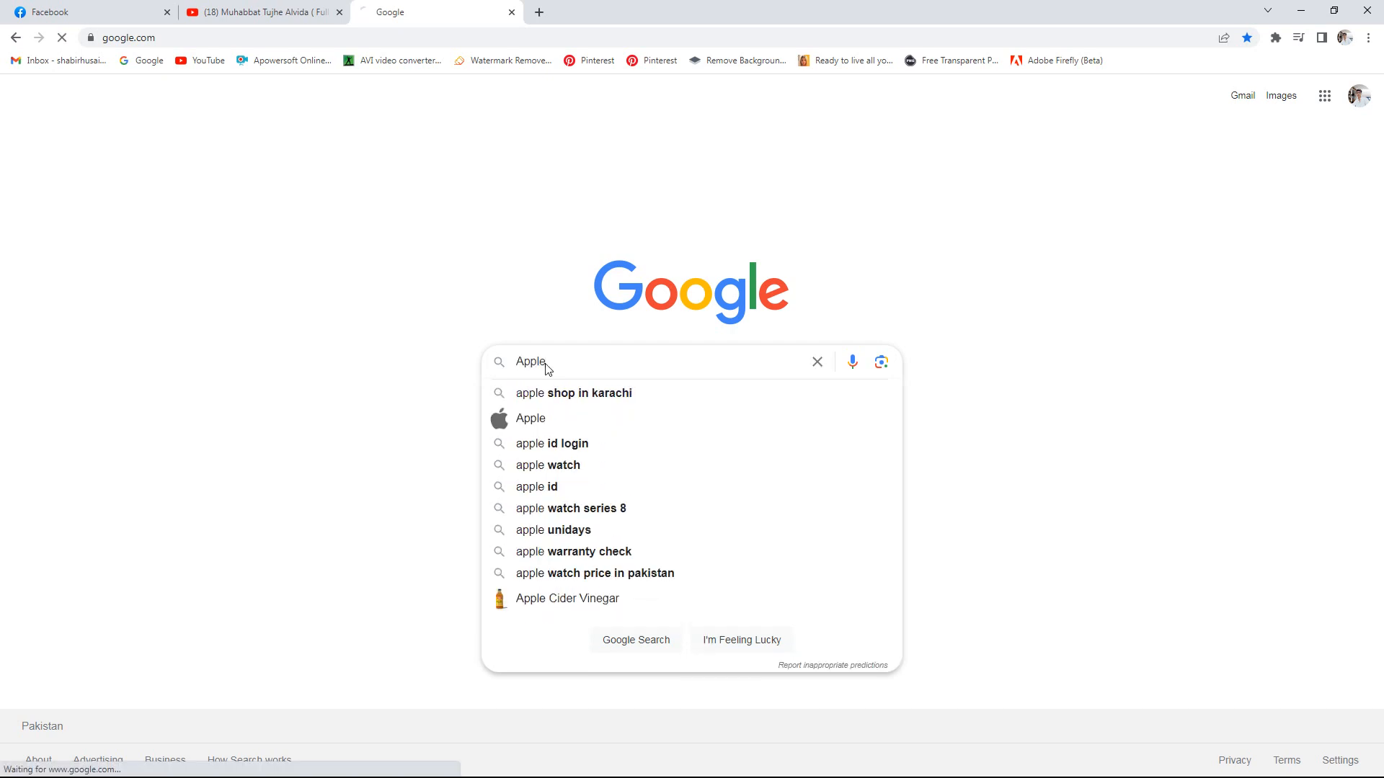
key(Return)
click(227, 152)
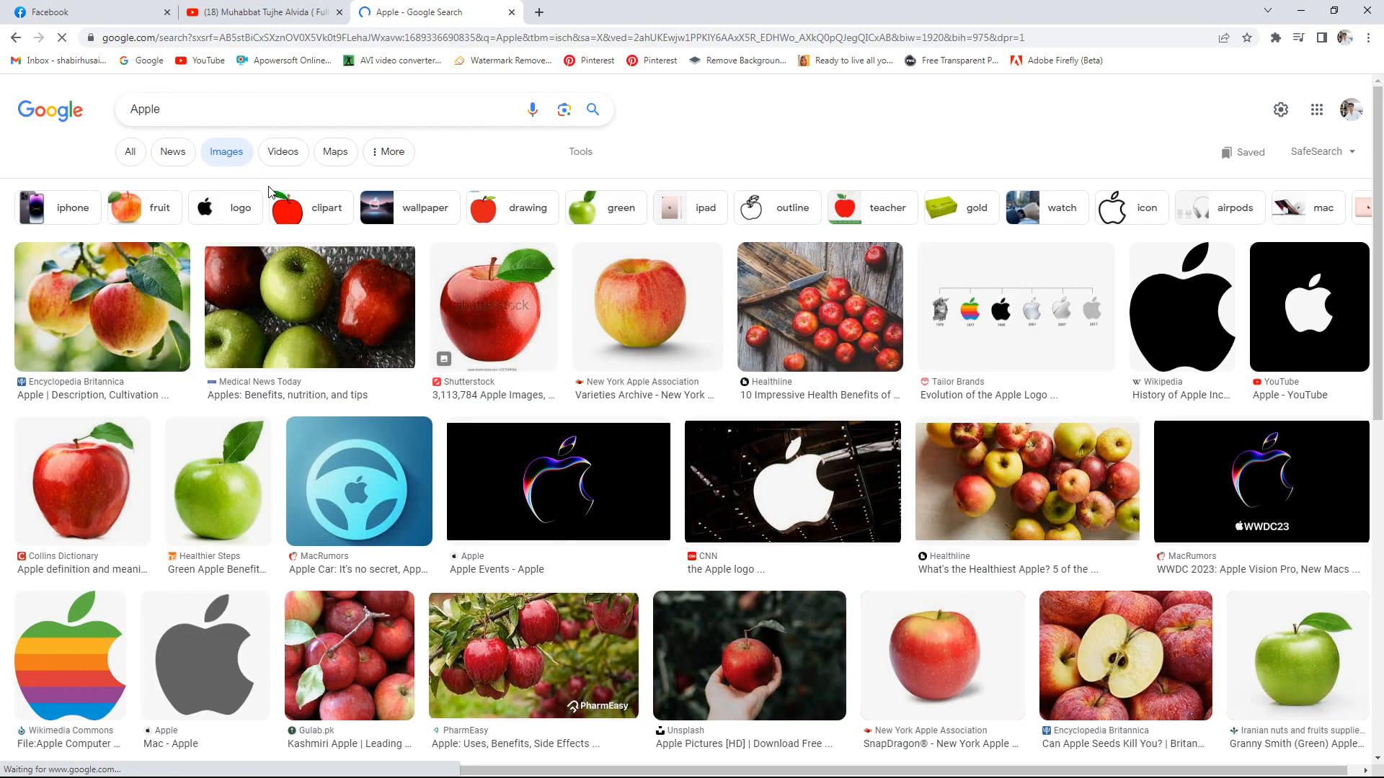
- Open the black Apple logo from Wikipedia and save it to the Desktop as a PNG image named Apple
click(1188, 308)
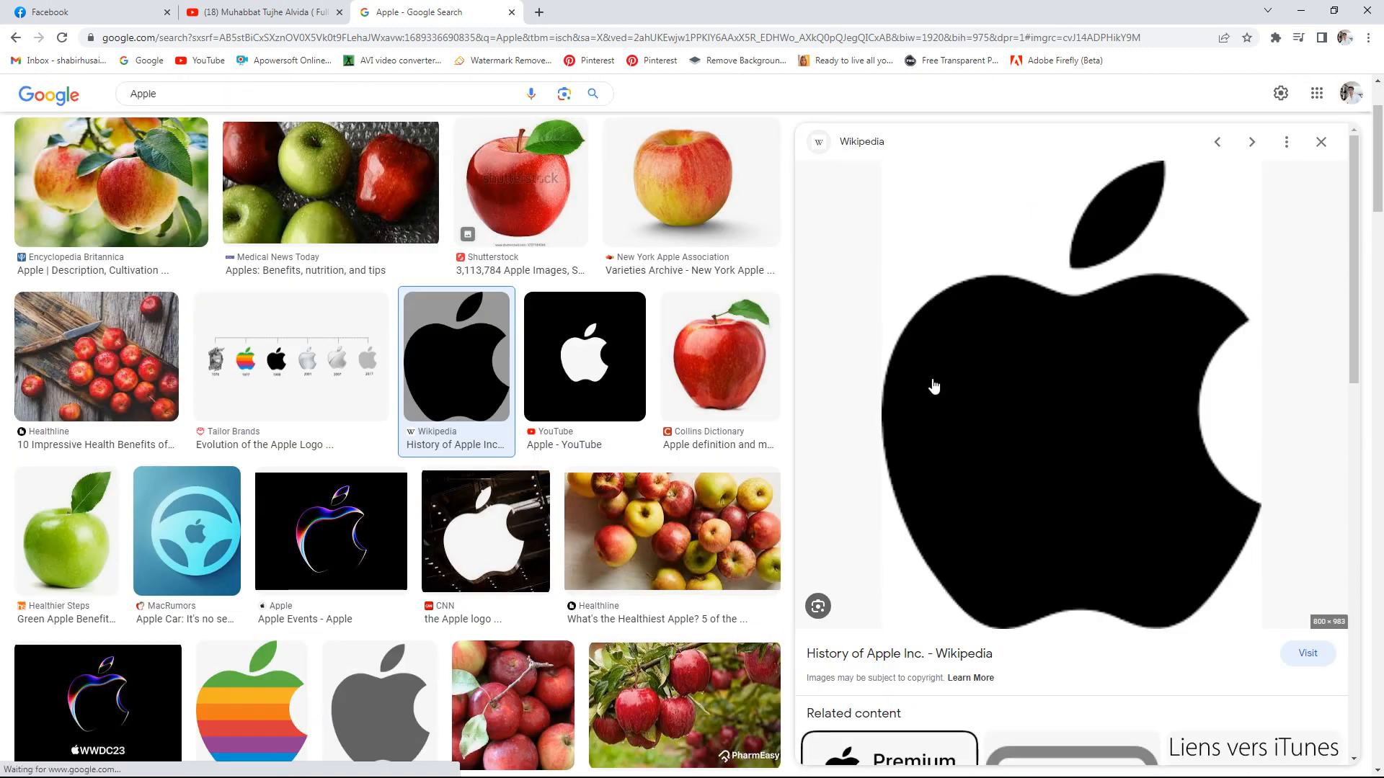
right_click(1029, 363)
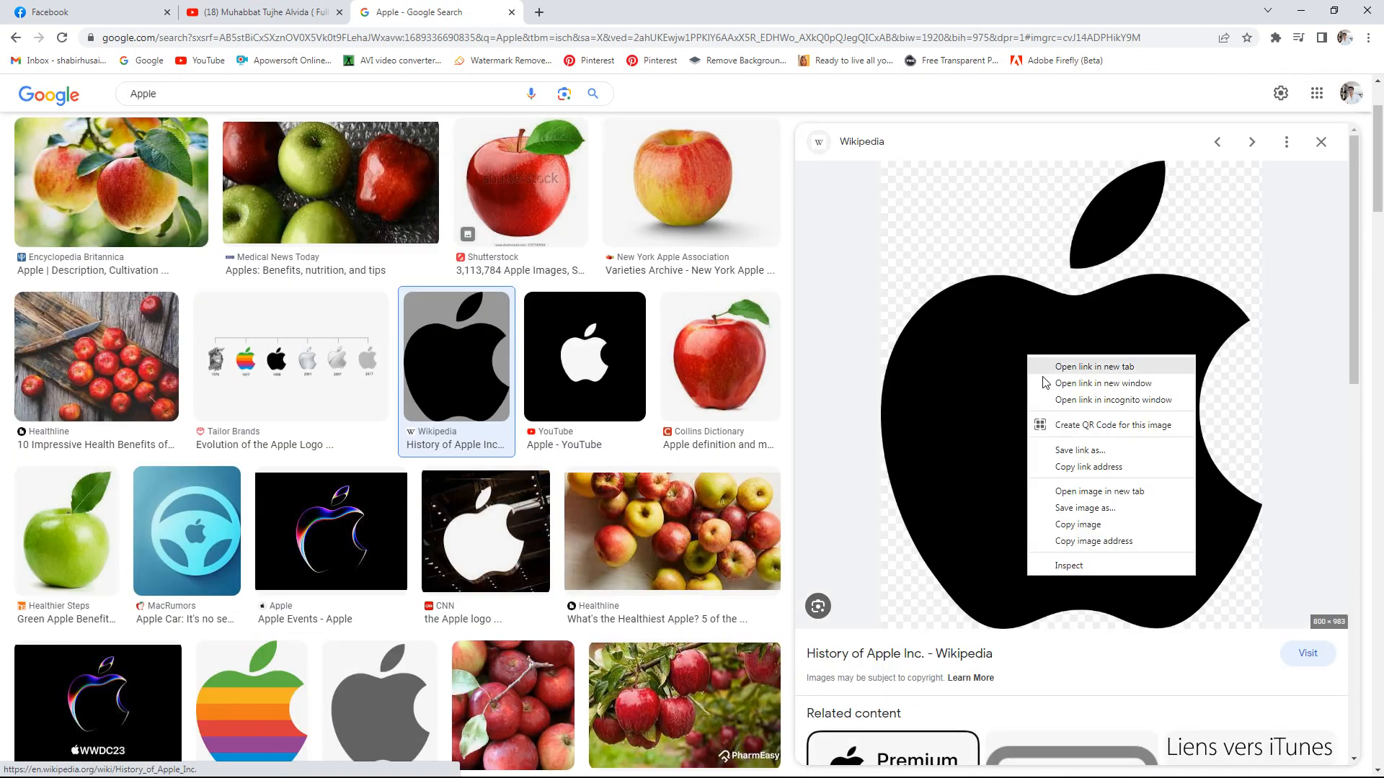
click(1057, 508)
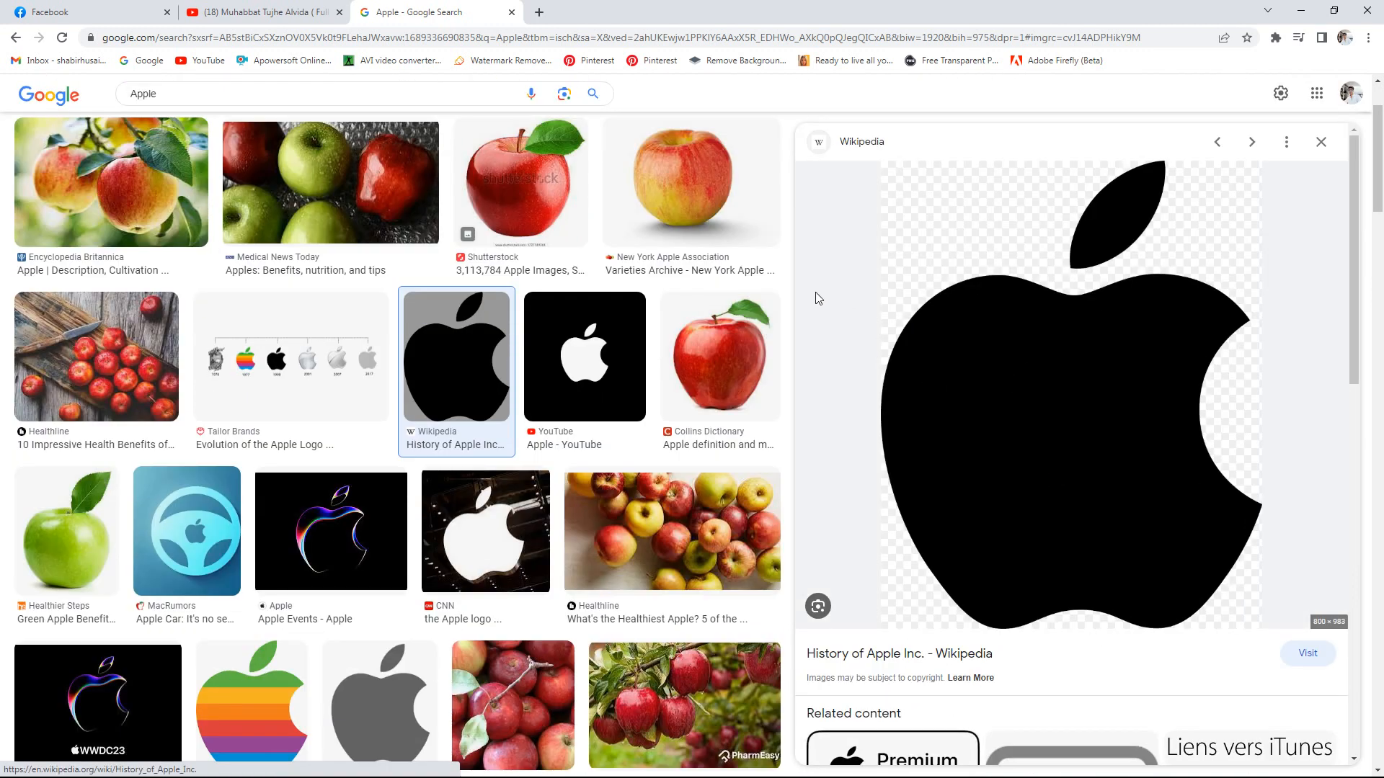
text(Apple)
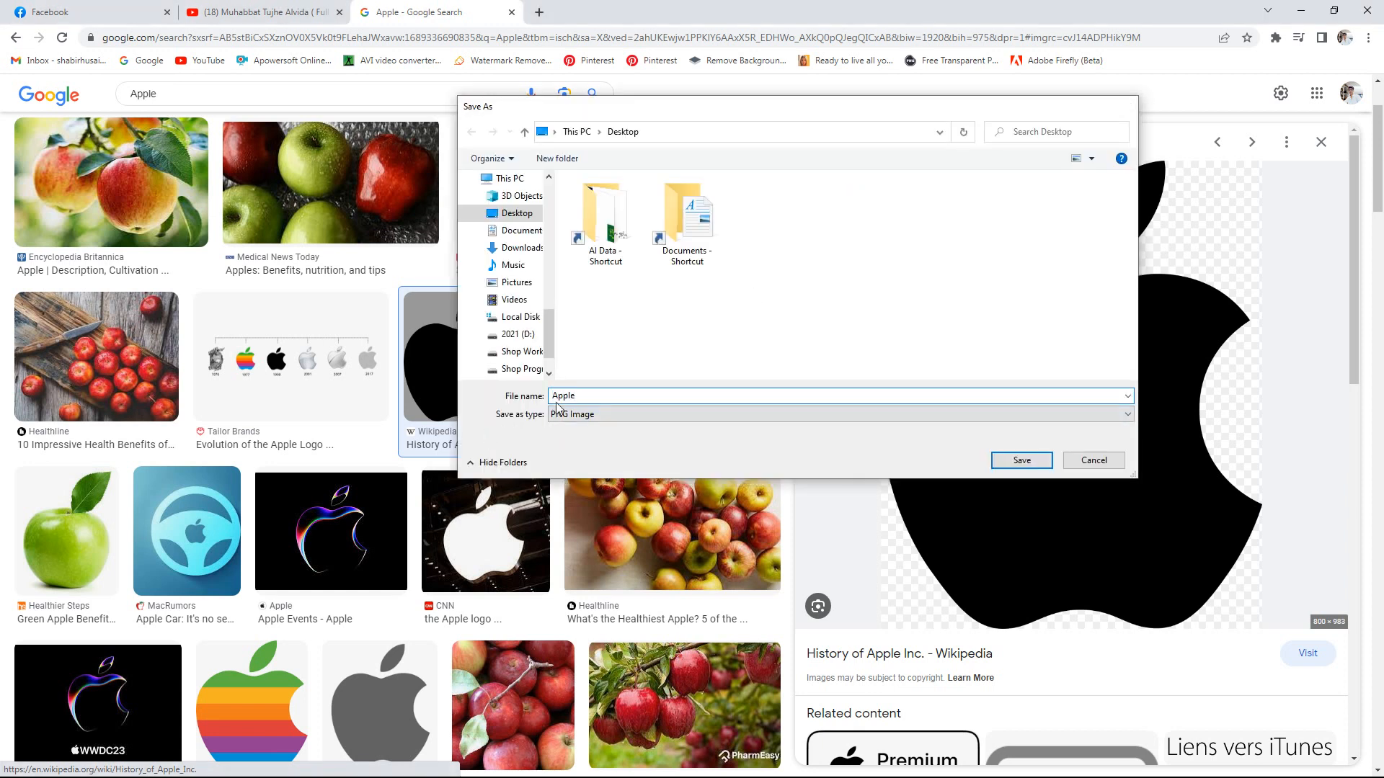
key(Return)
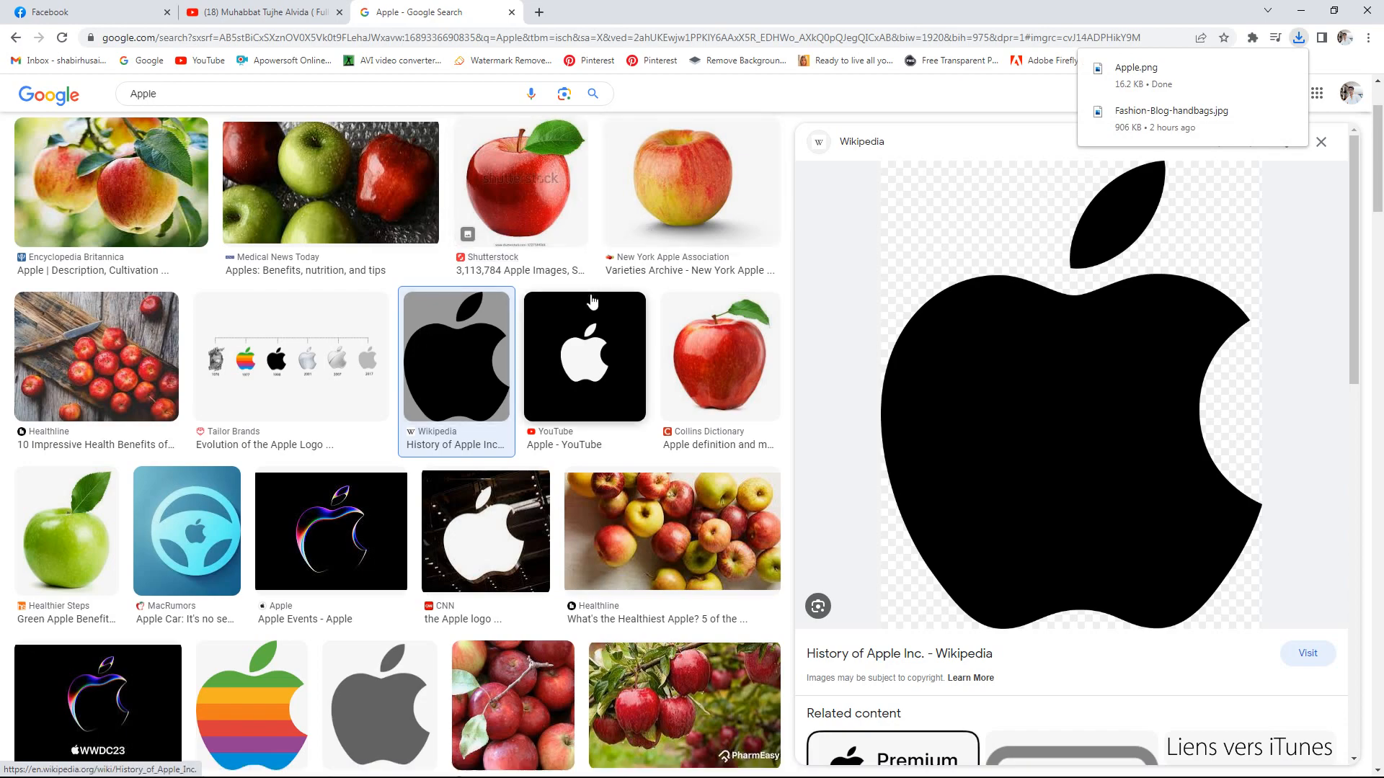
- Return to Illustrator and place the Apple image from the Desktop as a linked file about 2.75 × 3.39 in, below the blue shape
key(alt+Tab)
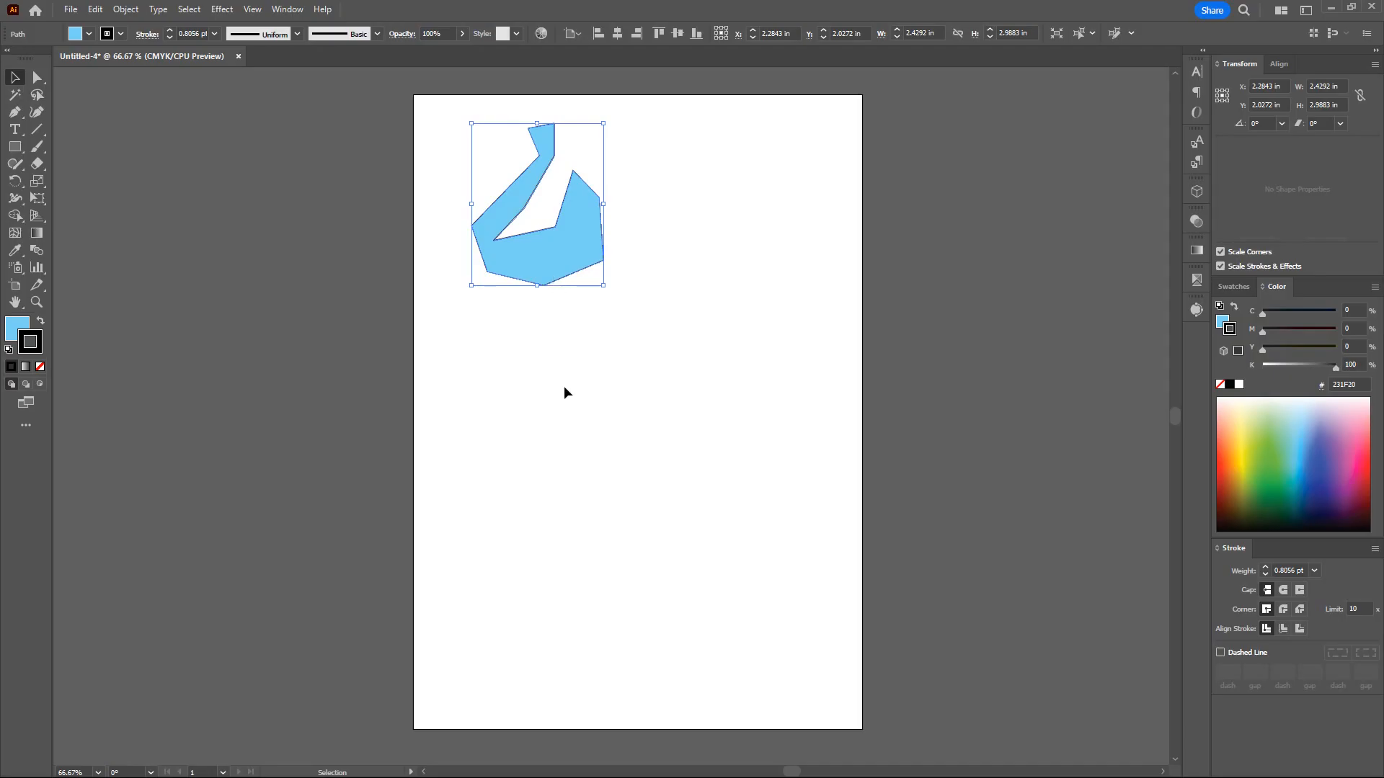
click(564, 387)
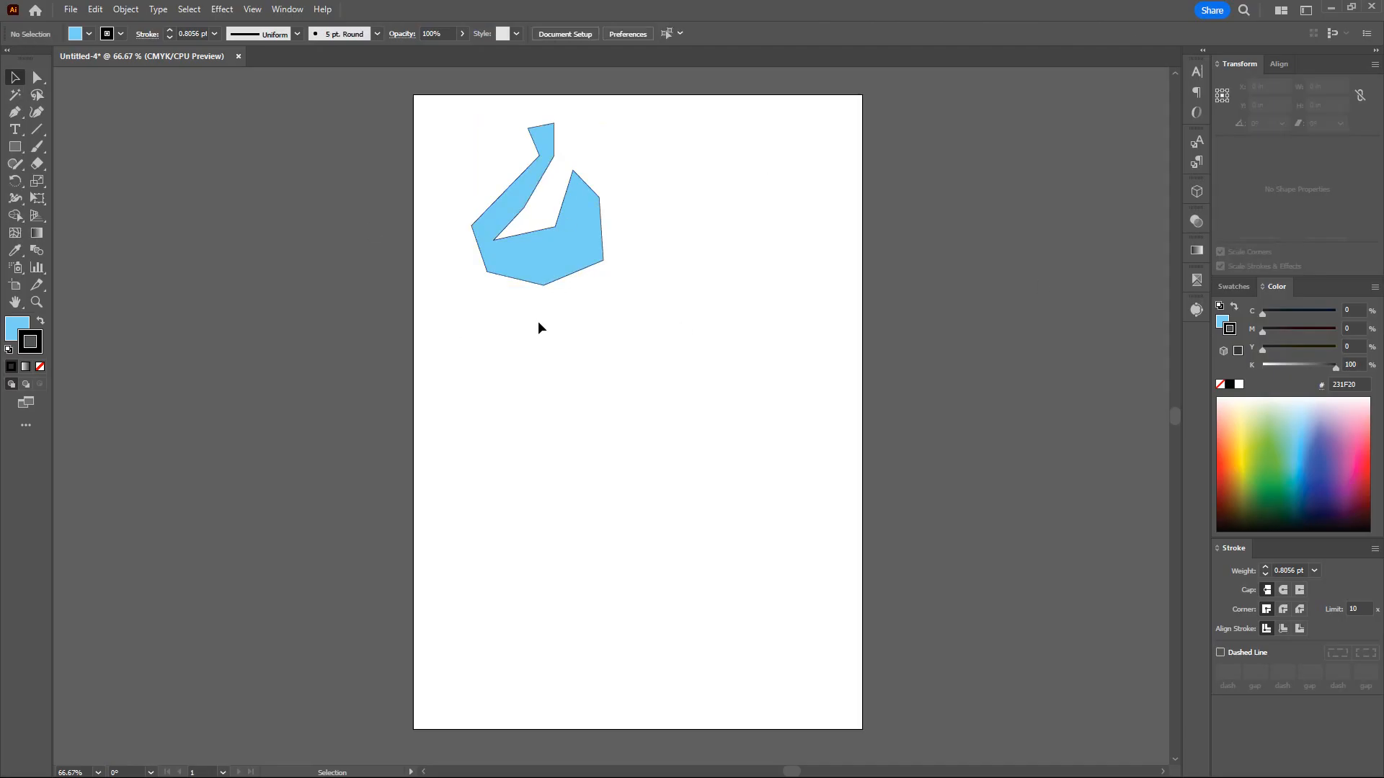
key(ctrl+shift+p)
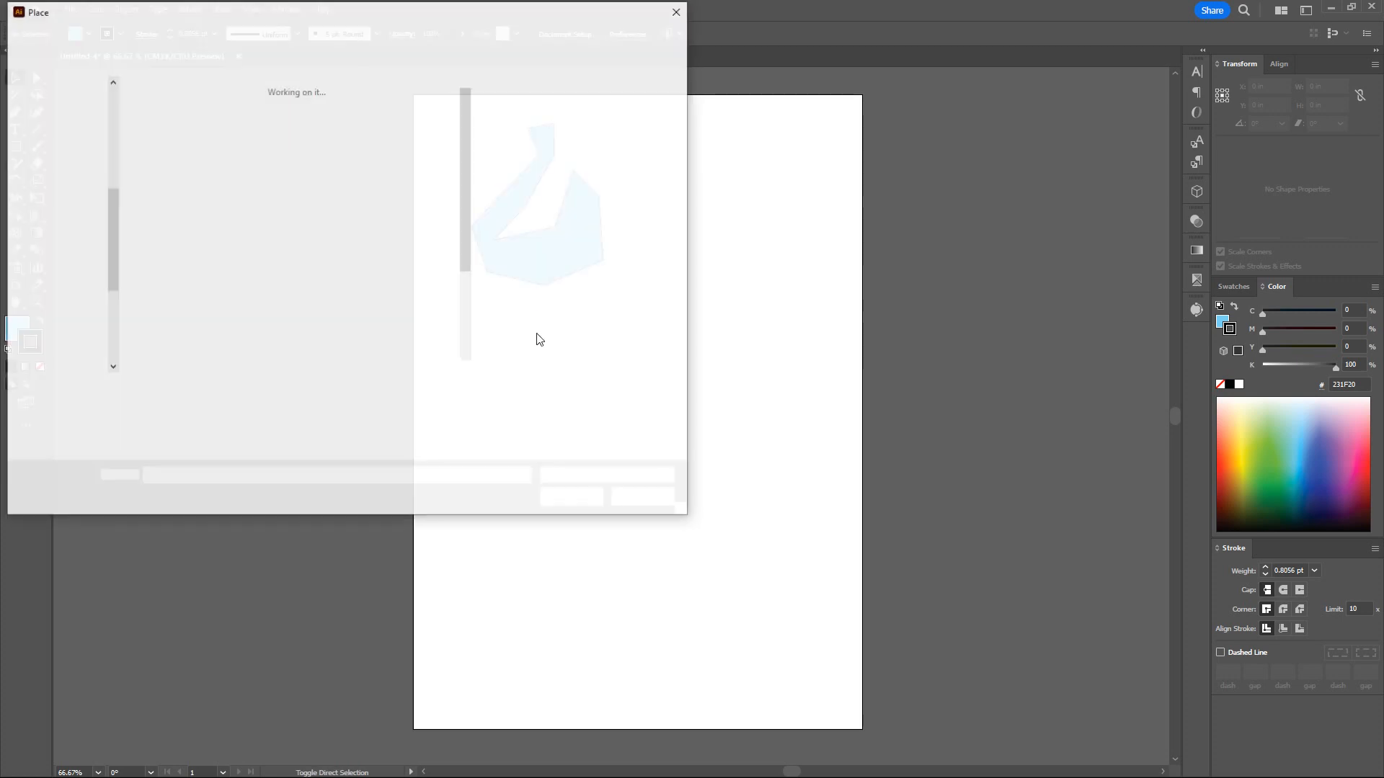
click(253, 256)
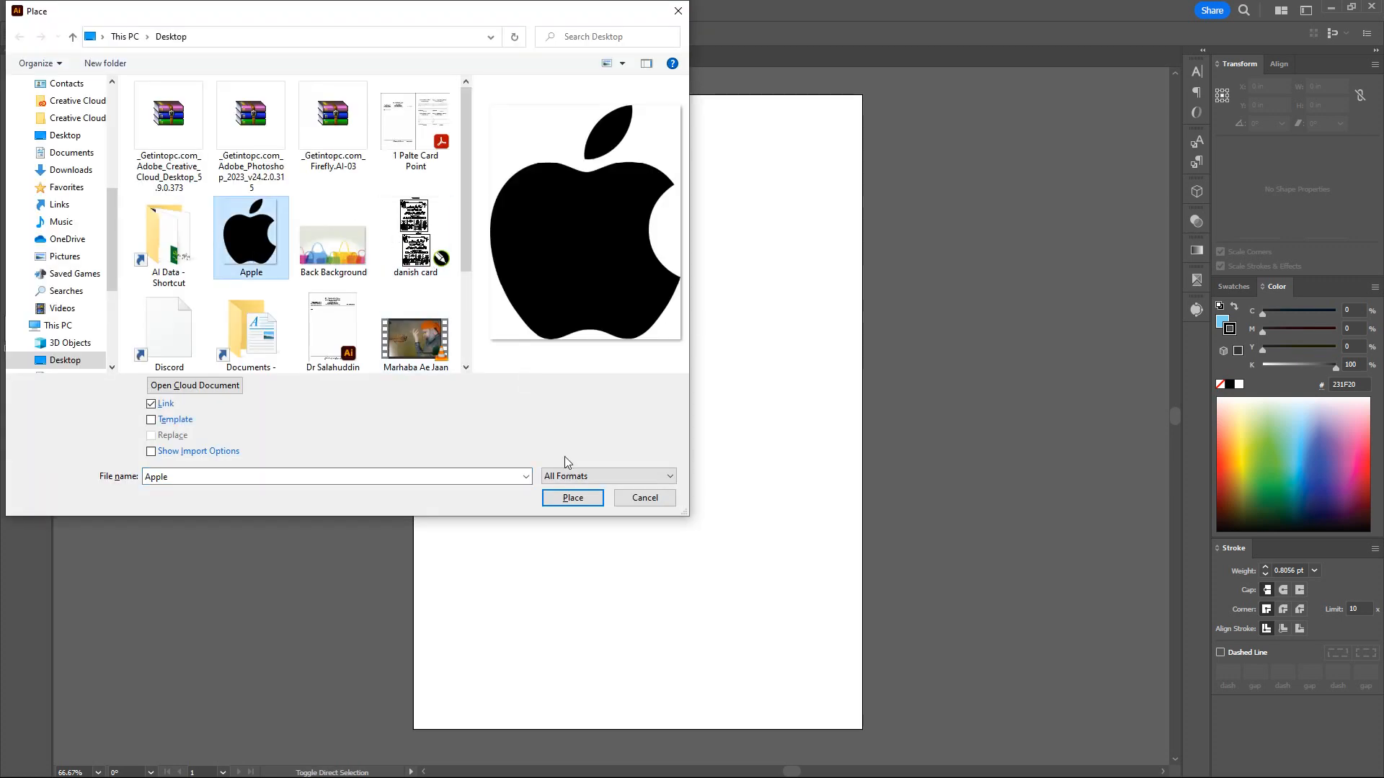
click(573, 498)
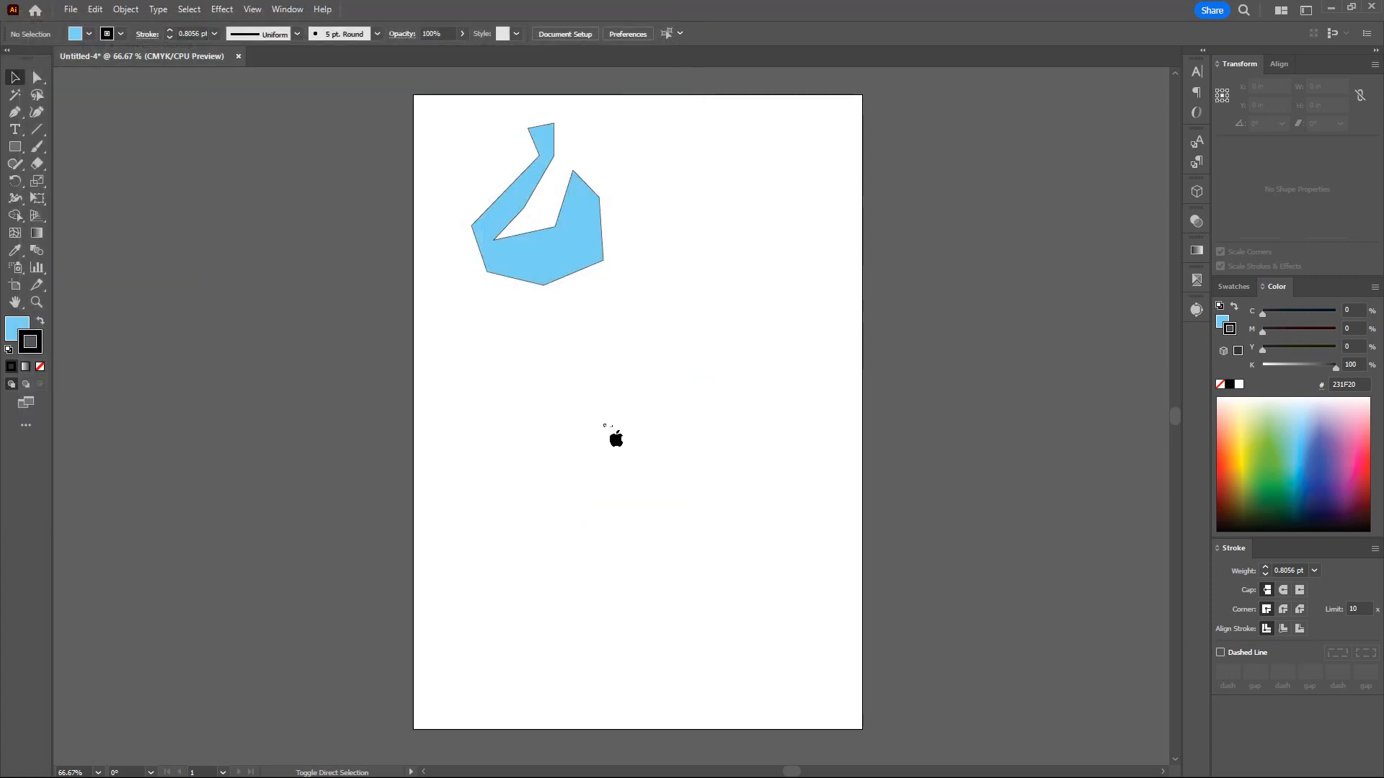
drag(629, 336, 816, 519)
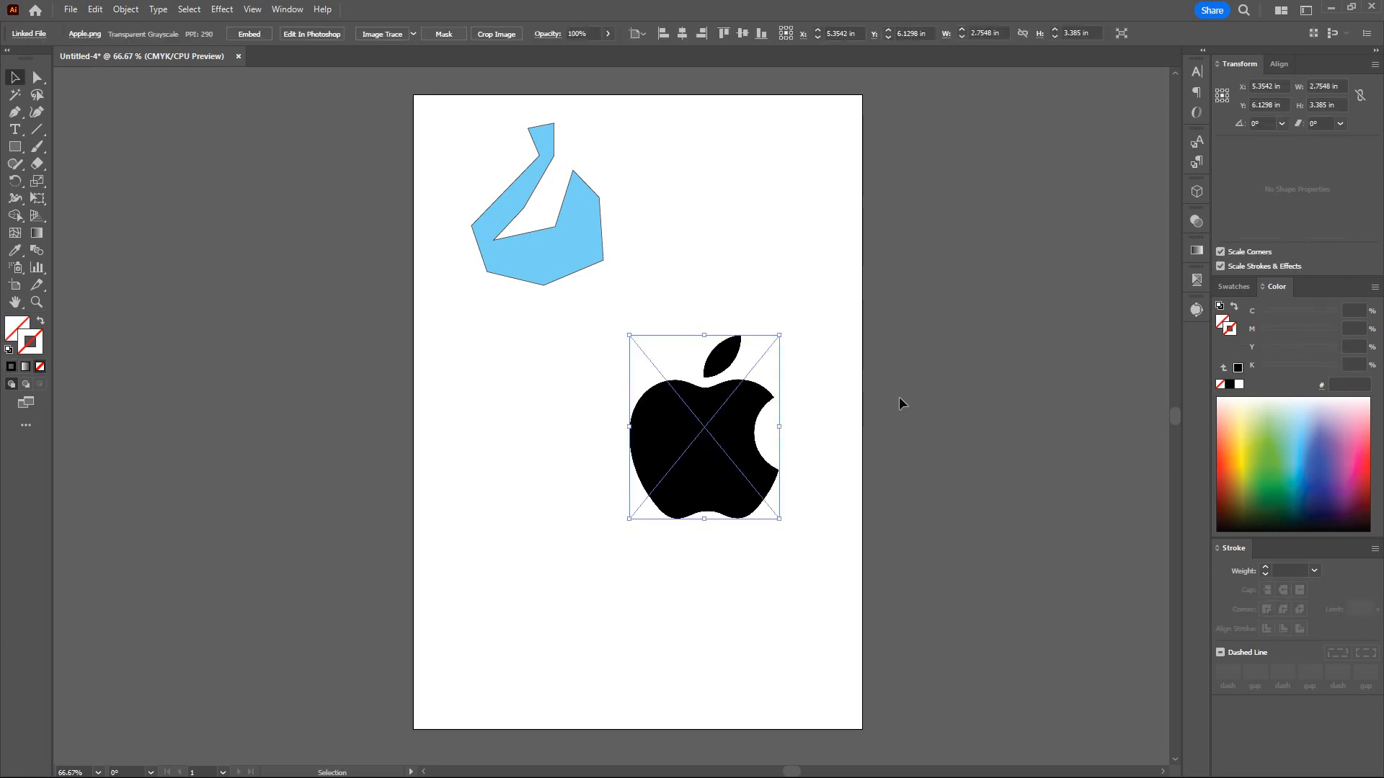
click(618, 282)
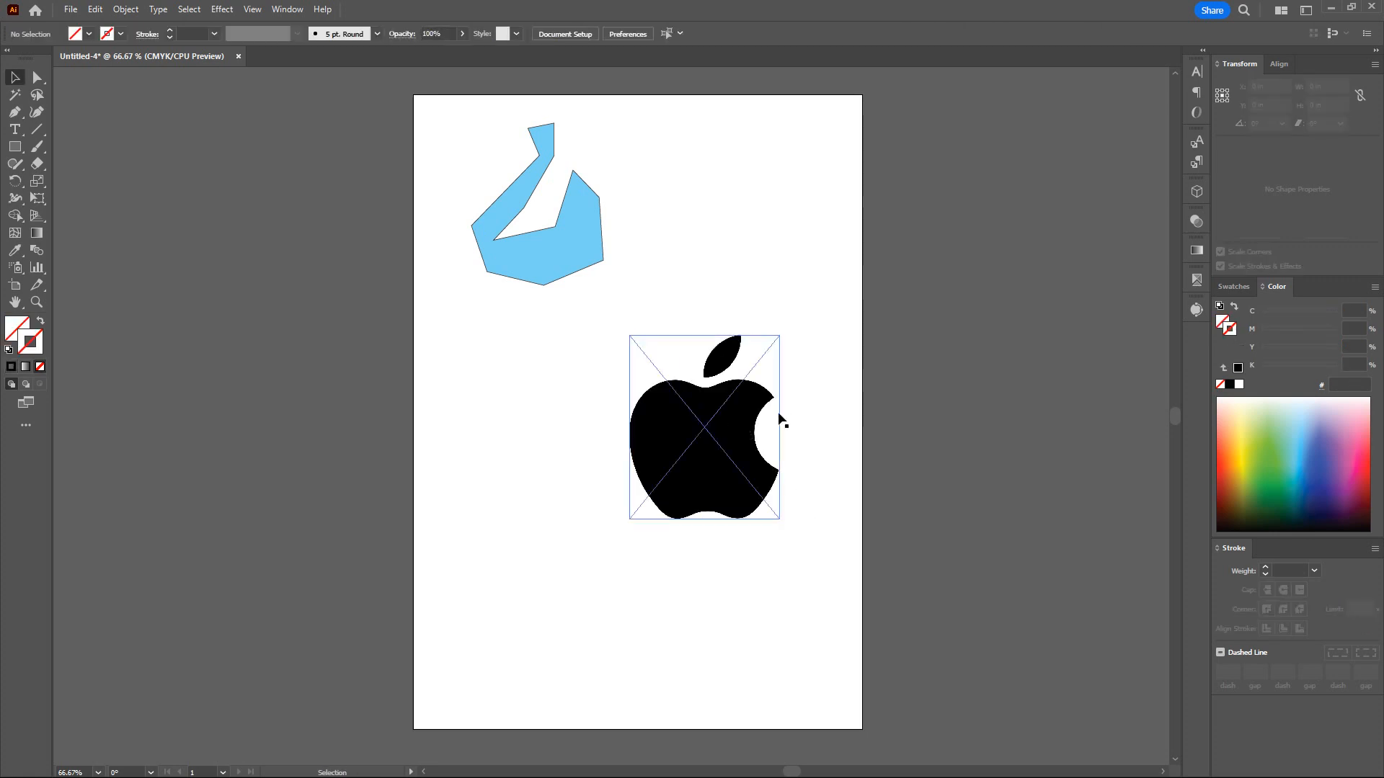
- Examine the upper edge of the placed Apple logo at high magnification to check its pixels
scroll(746, 399, up, 1)
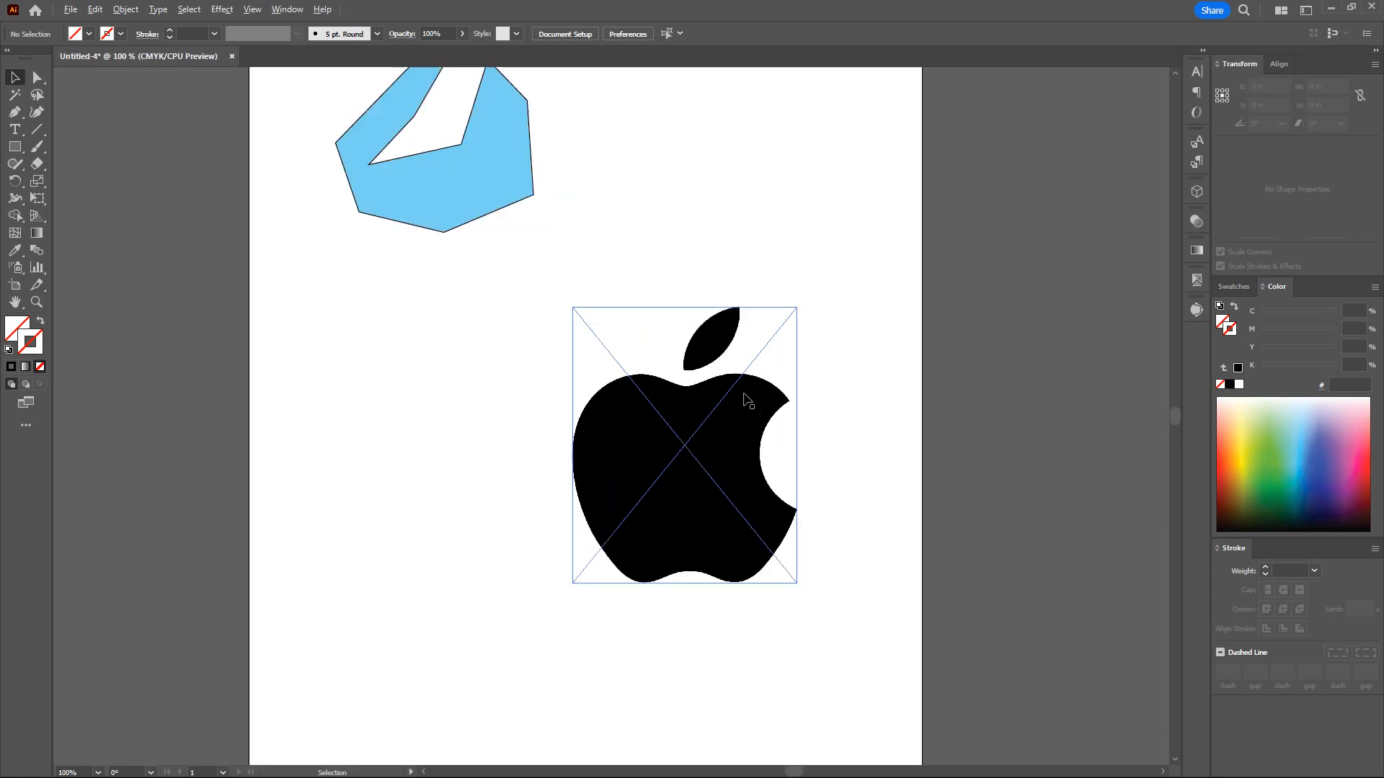
scroll(741, 396, up, 1)
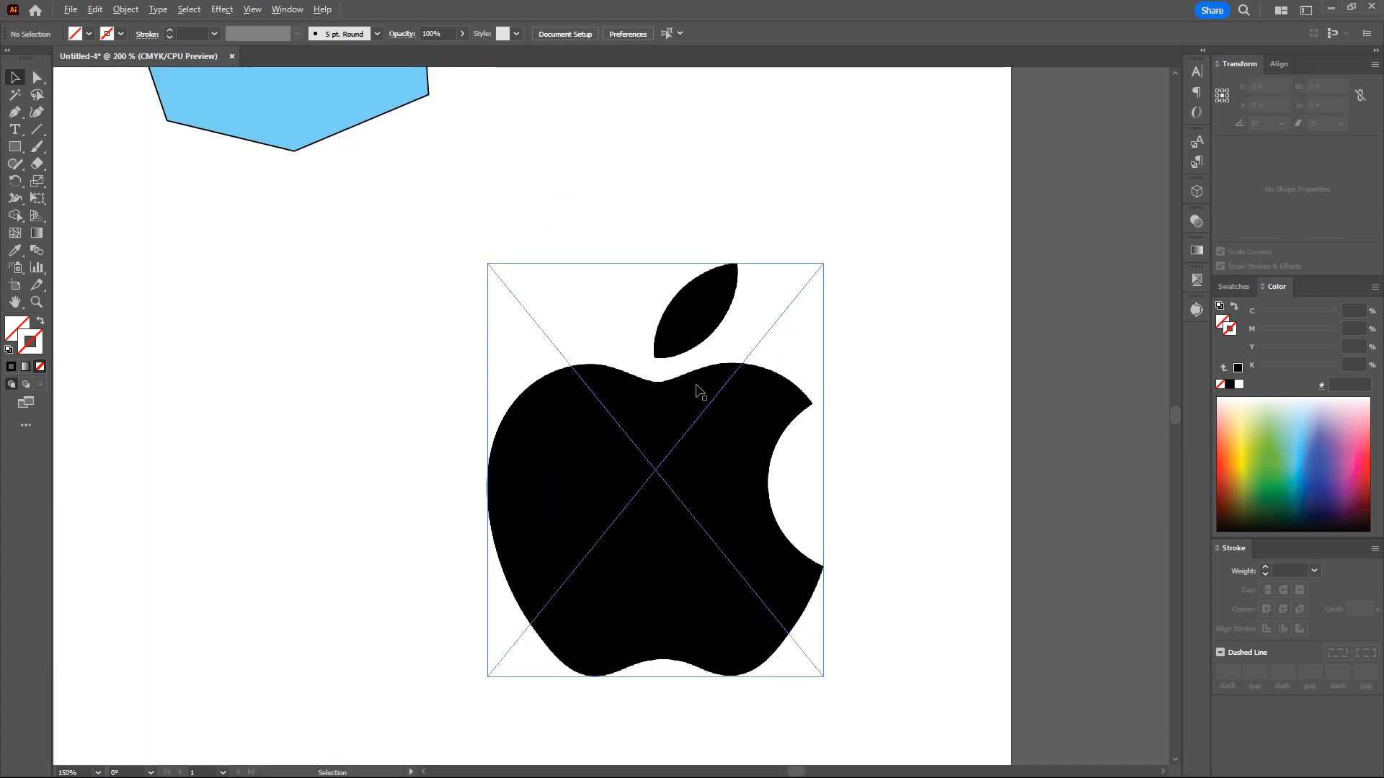
scroll(699, 392, up, 3)
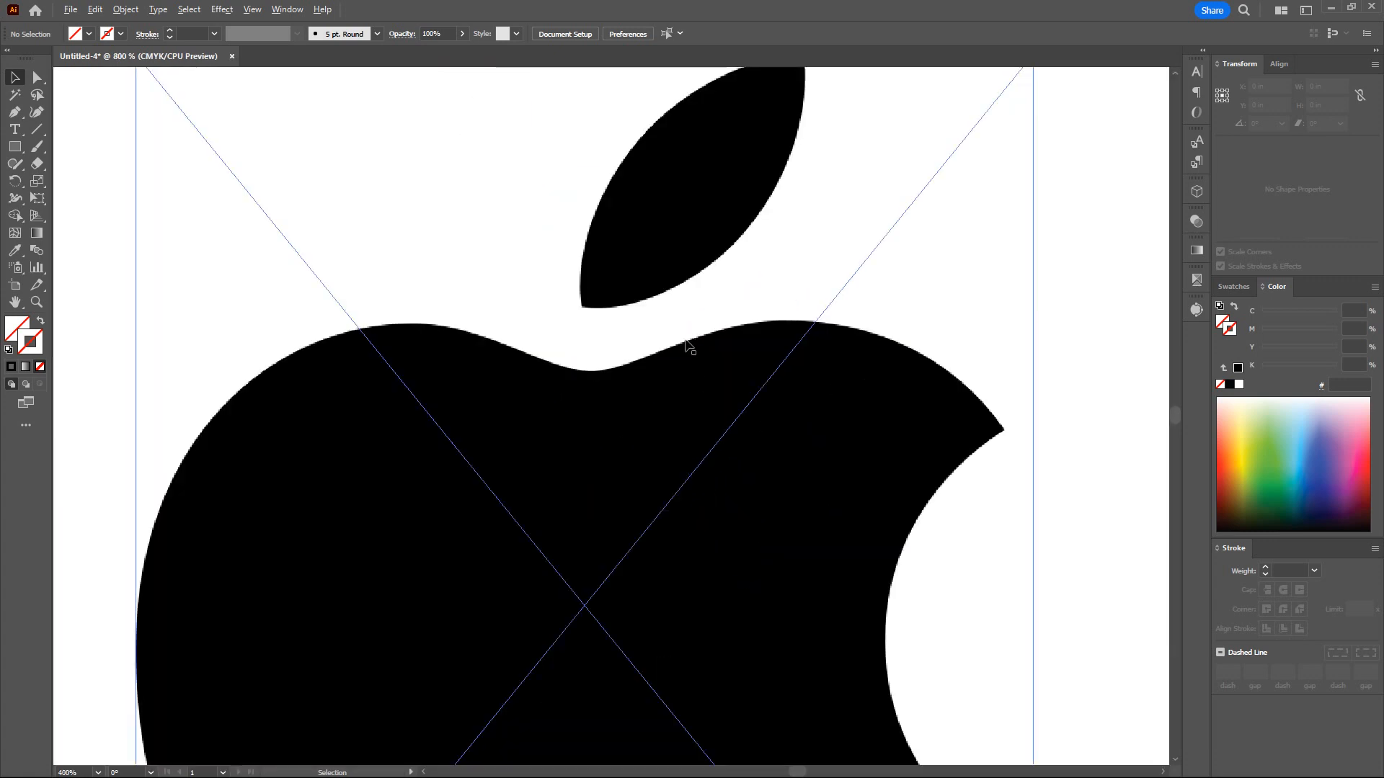
scroll(686, 346, up, 3)
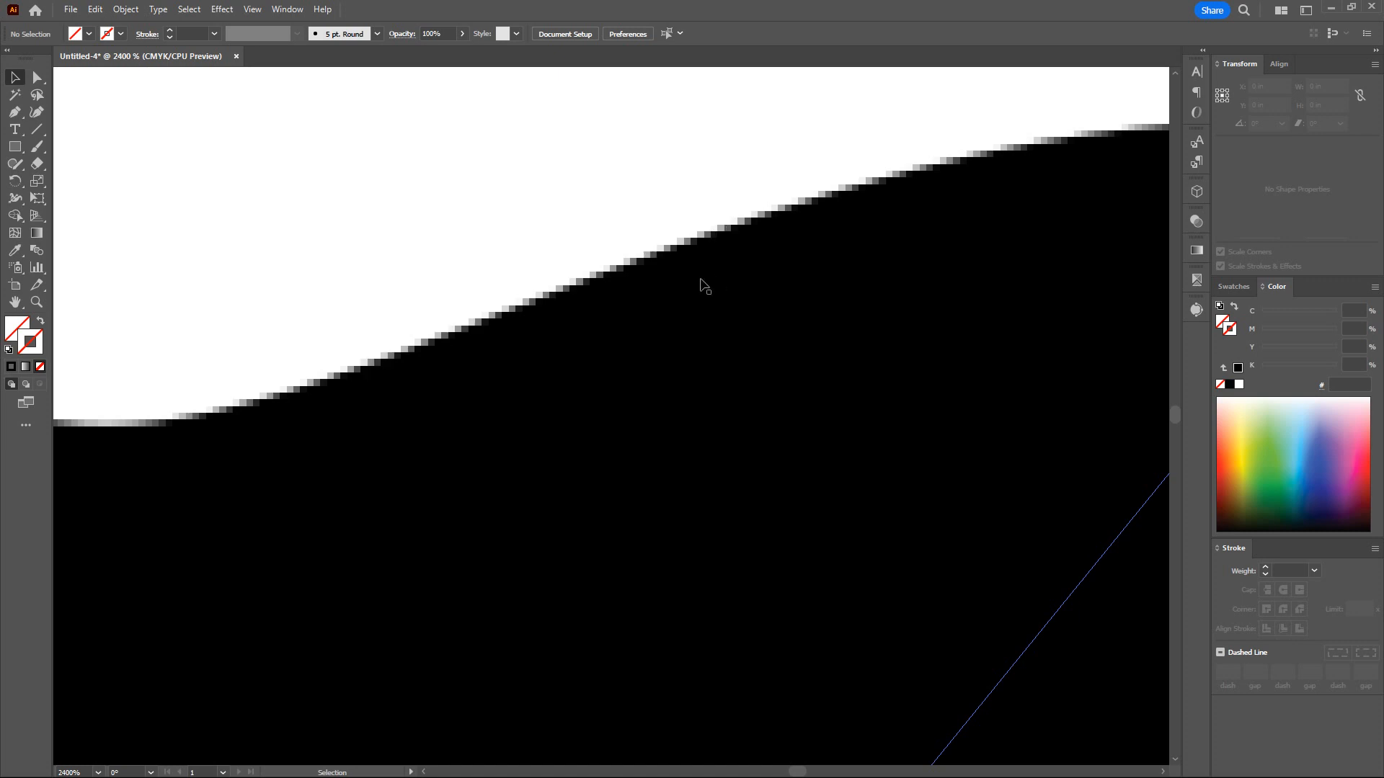
scroll(570, 365, down, 3)
scroll(567, 361, down, 3)
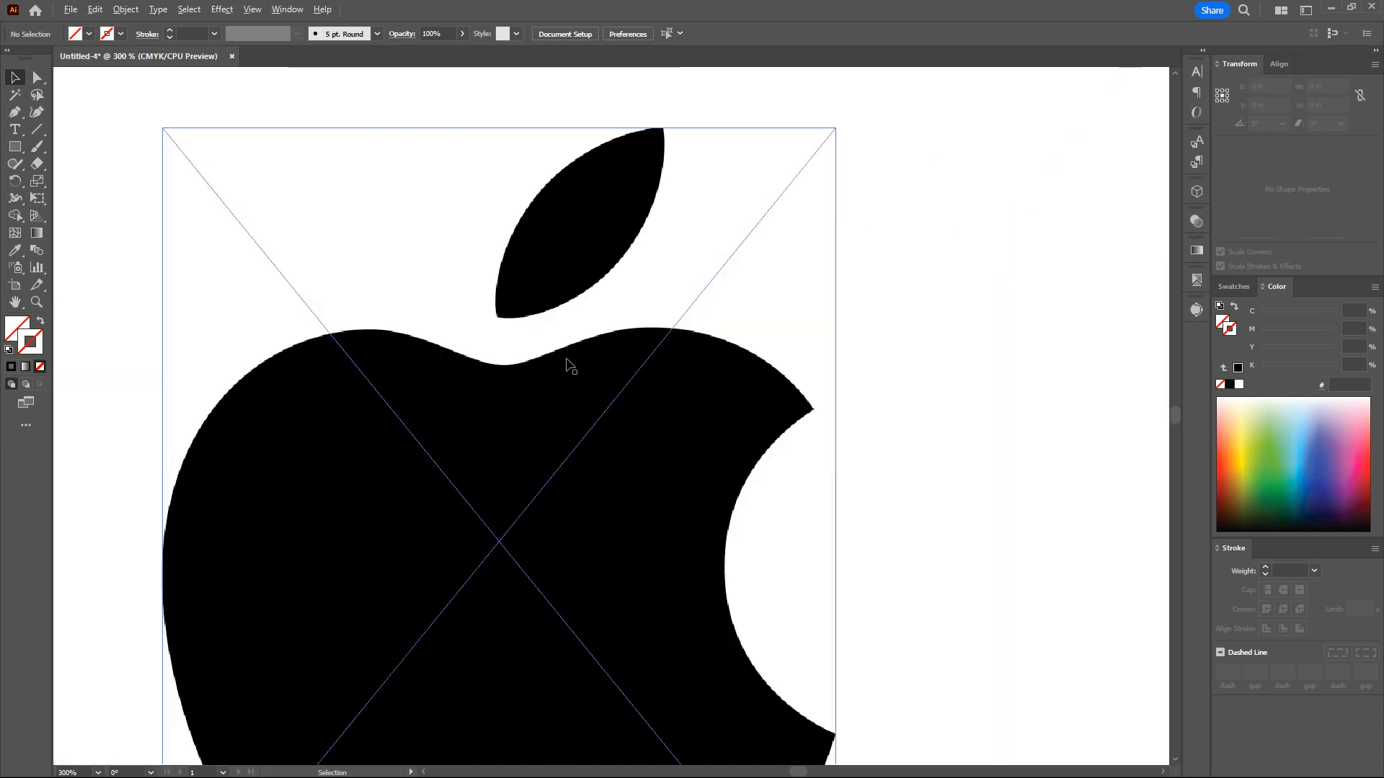
scroll(567, 364, down, 1)
drag(556, 472, 747, 402)
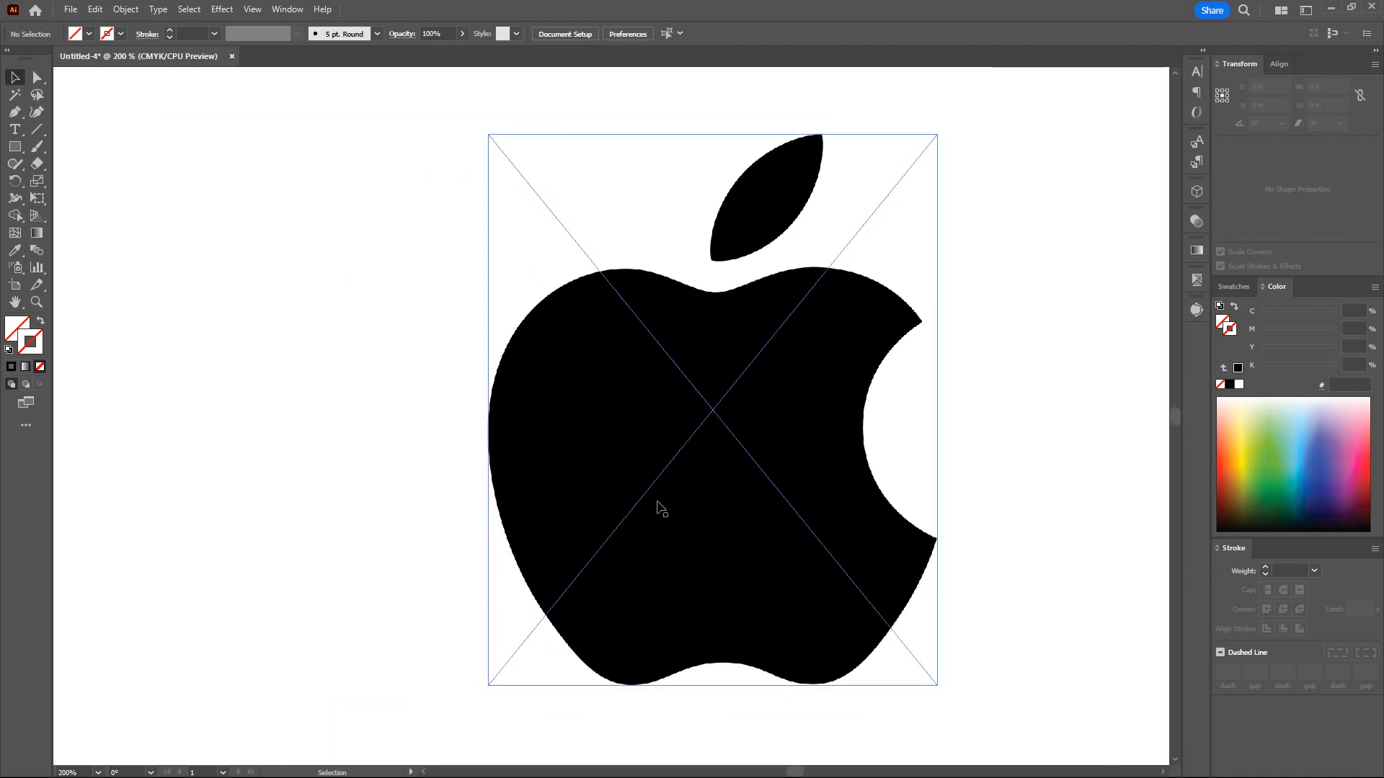
- Move the placed Apple logo left to about X 4.23, Y 6.08 in
drag(717, 364, 619, 364)
drag(674, 364, 478, 356)
- Try several stroke colors from the spectrum on the logo image, ending with green 649E42, and deselect the image
drag(1264, 400, 1279, 463)
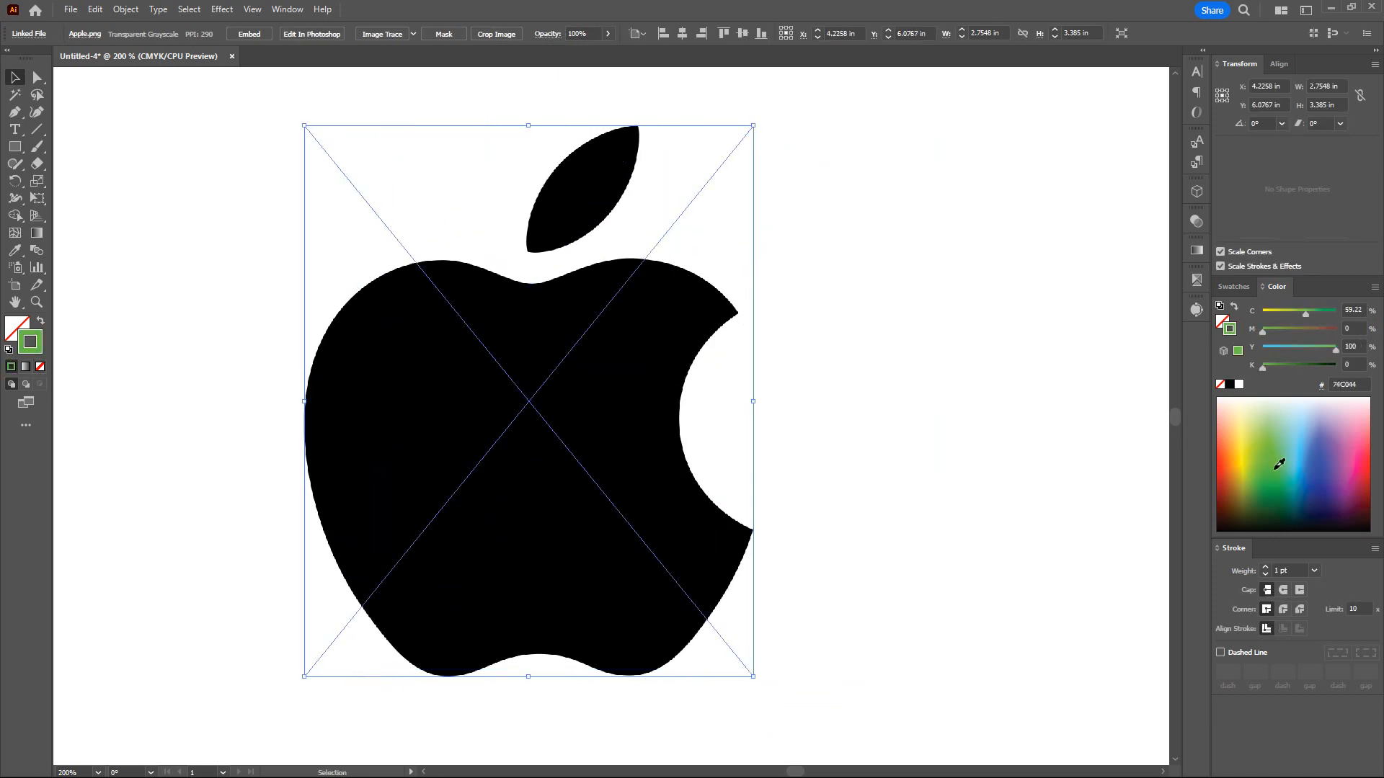
click(1327, 465)
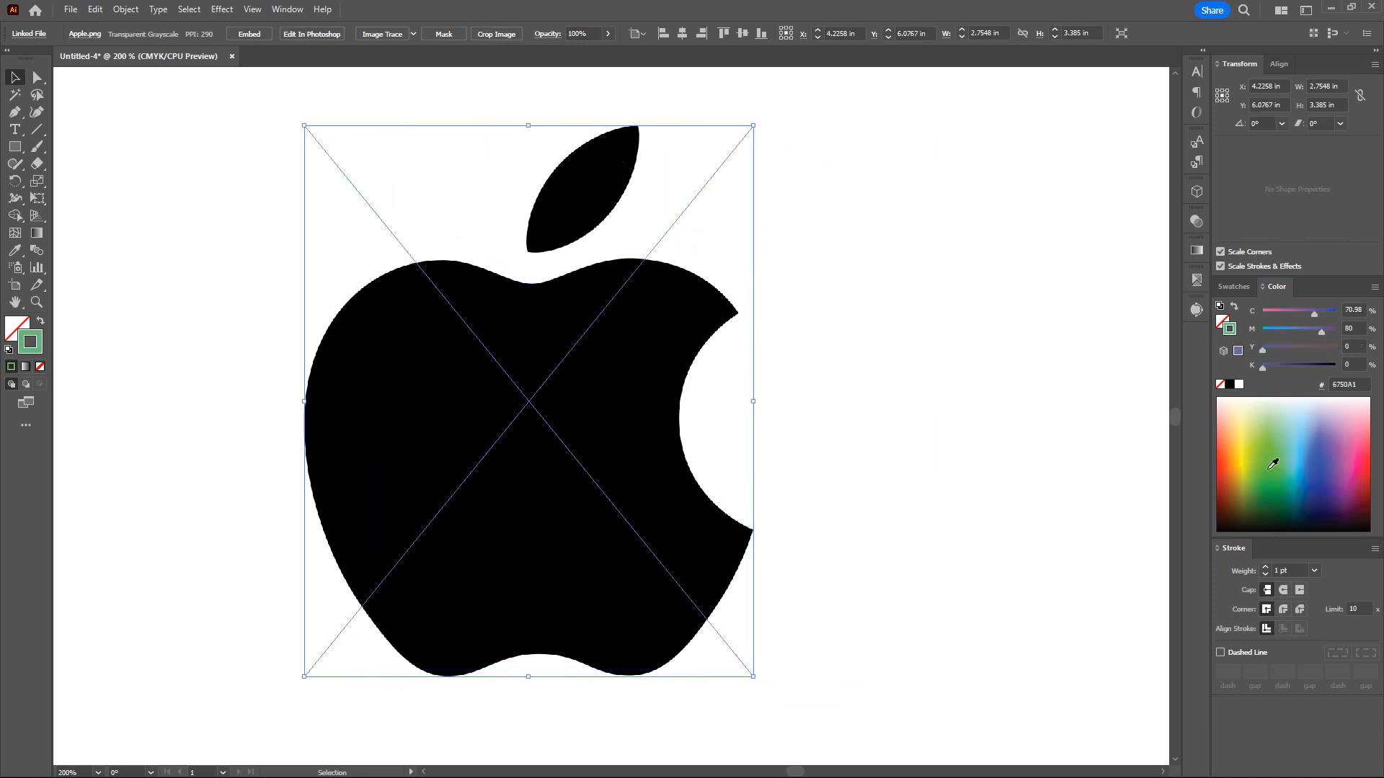
scroll(1271, 466, down, 4)
click(1254, 481)
scroll(583, 451, up, 2)
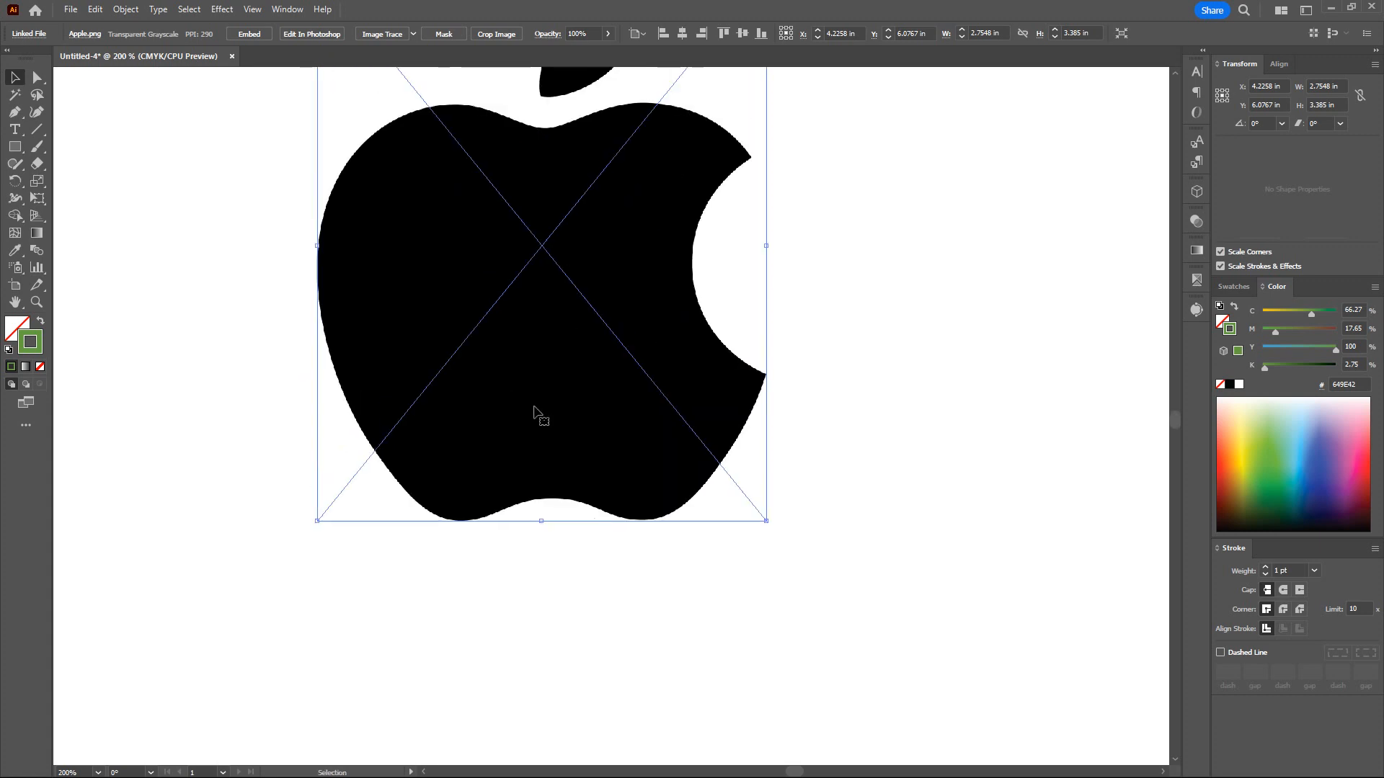
drag(560, 354, 575, 377)
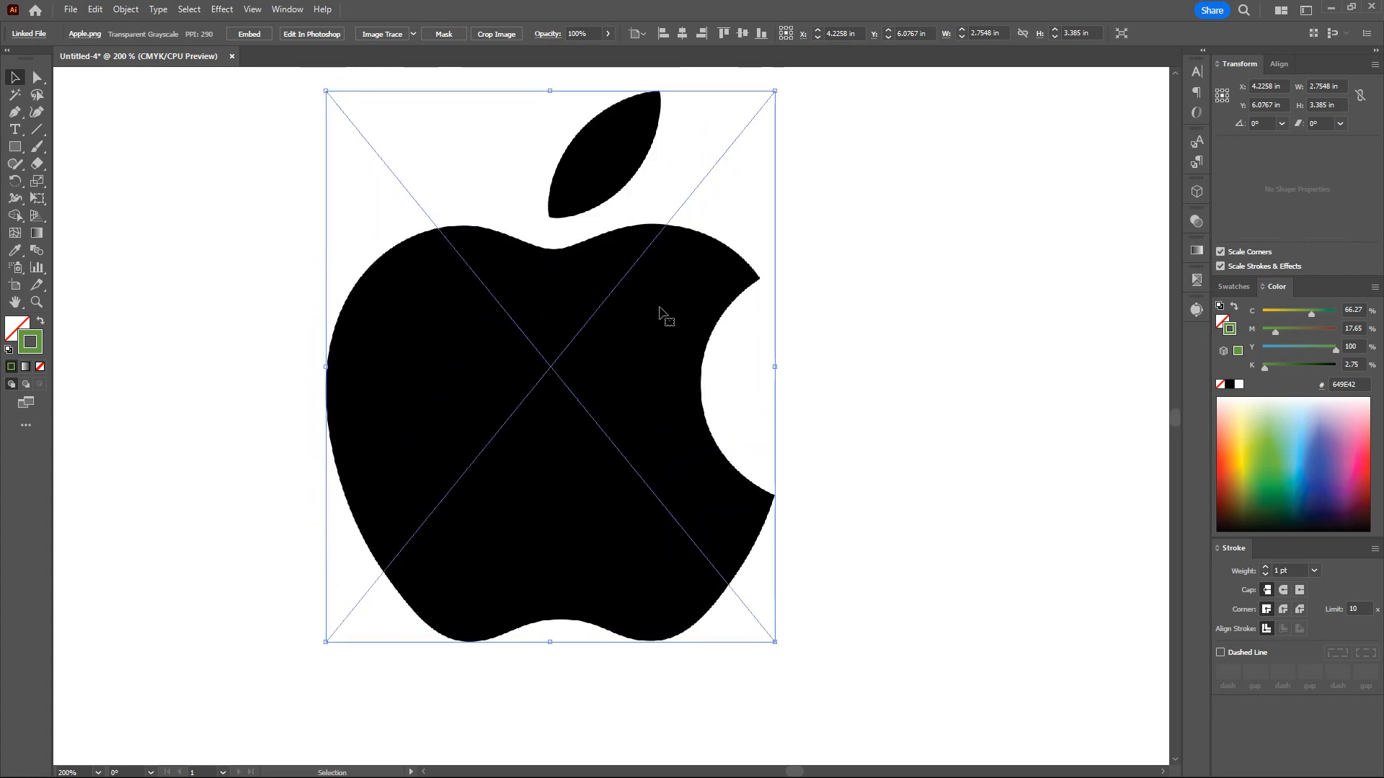
click(923, 260)
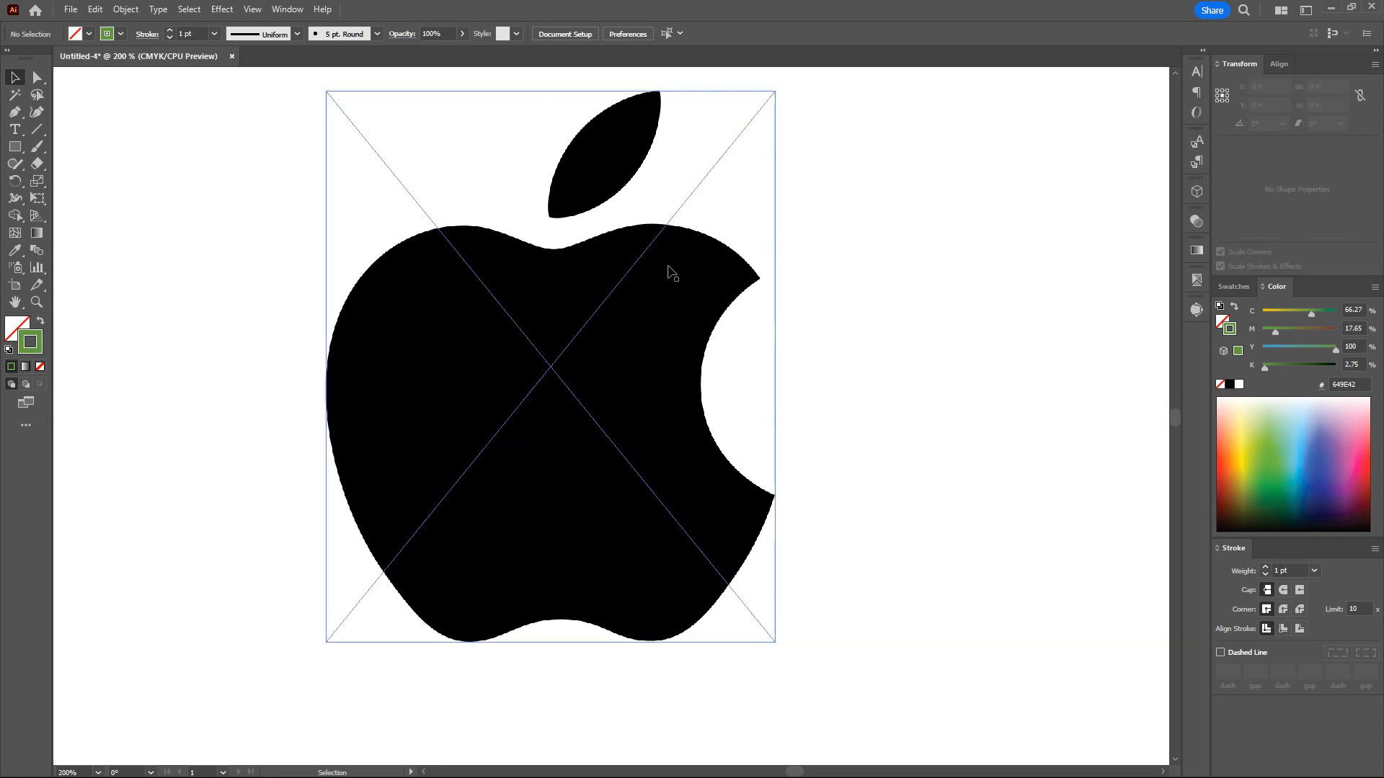
click(539, 314)
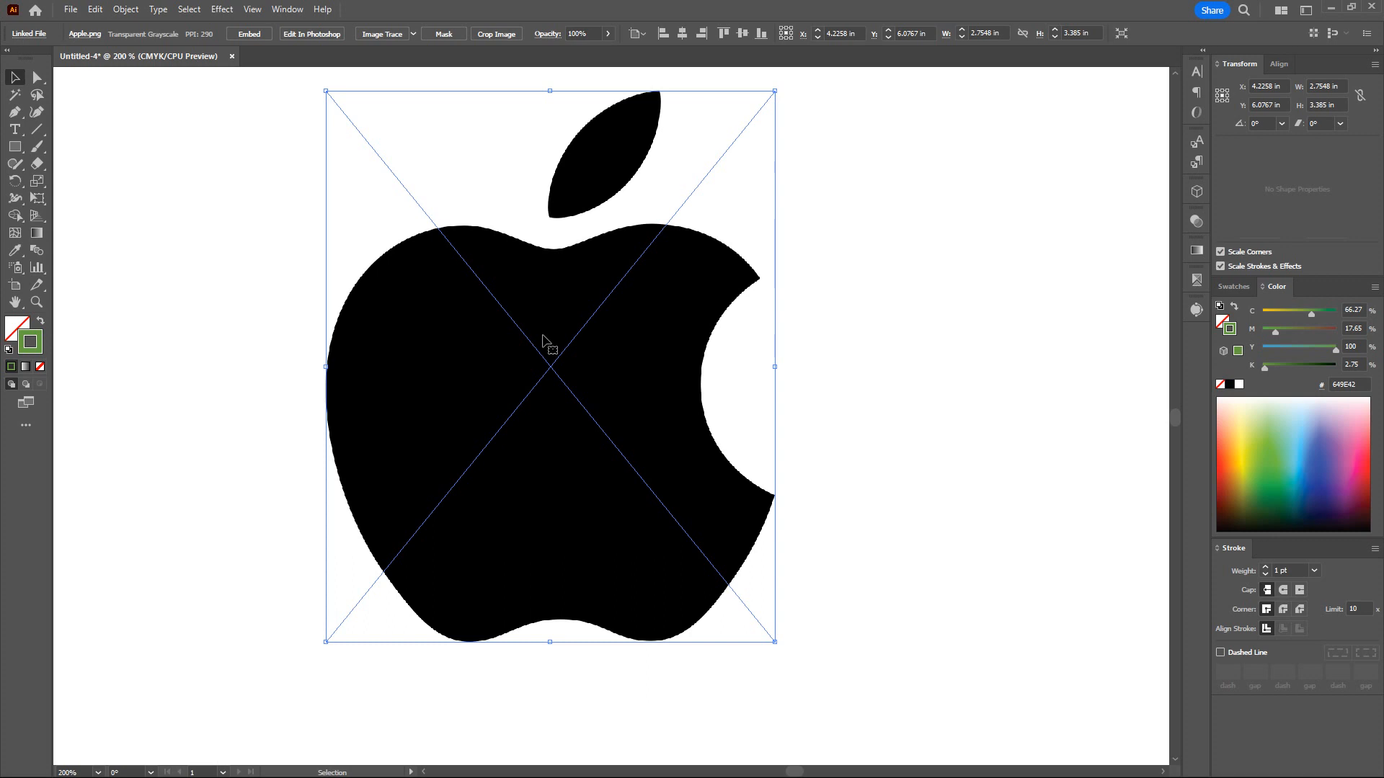
click(186, 134)
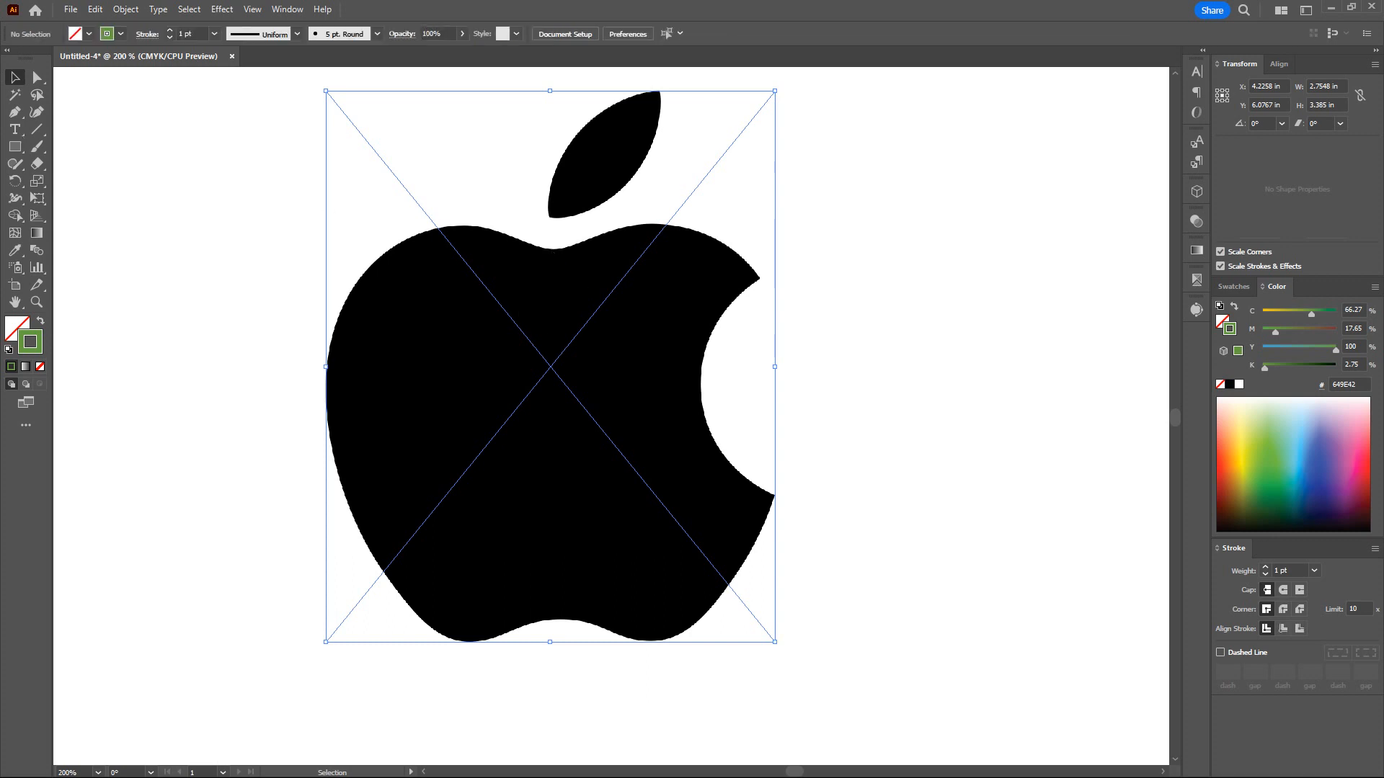
- Draw a closed curved practice shape beside the Apple logo with the Pen tool, and delete it
click(12, 114)
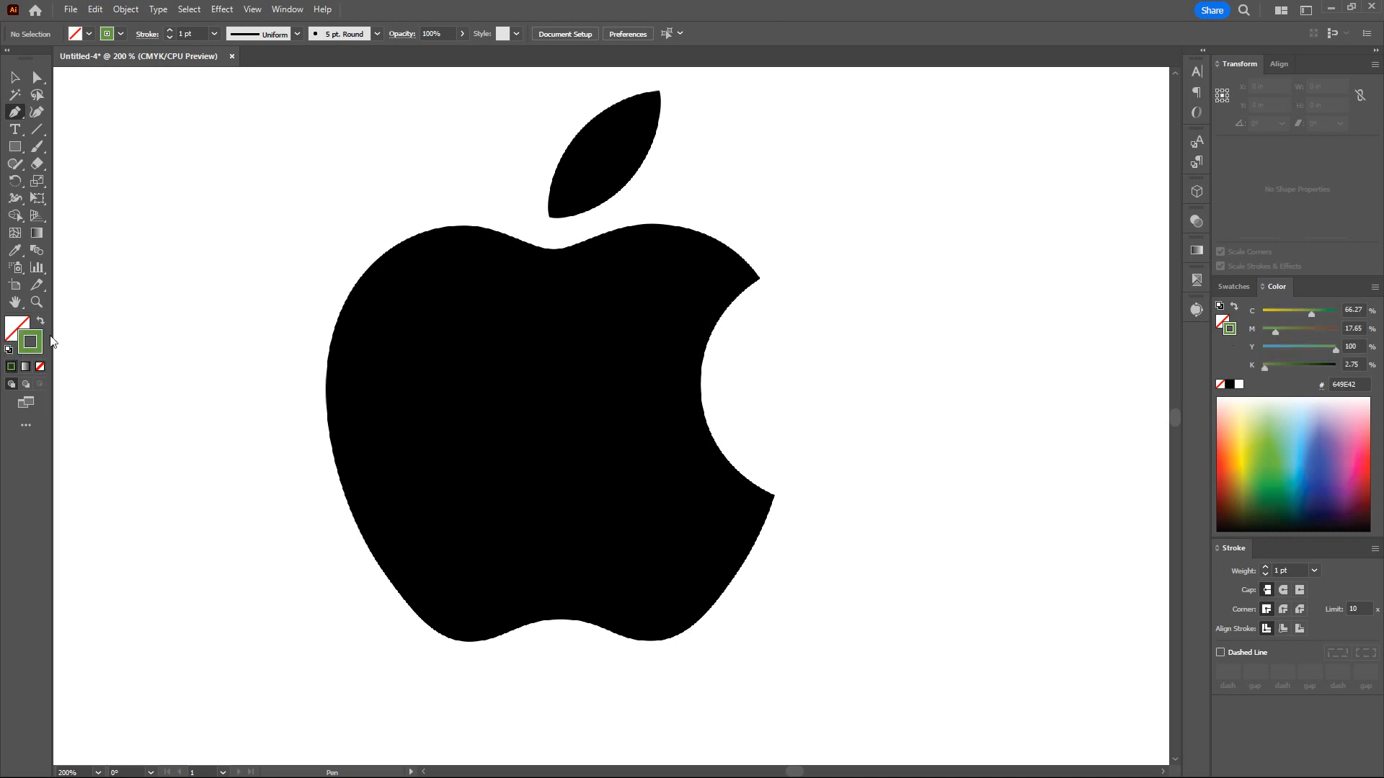
click(167, 315)
drag(181, 410, 284, 432)
drag(284, 275, 307, 221)
drag(216, 192, 182, 193)
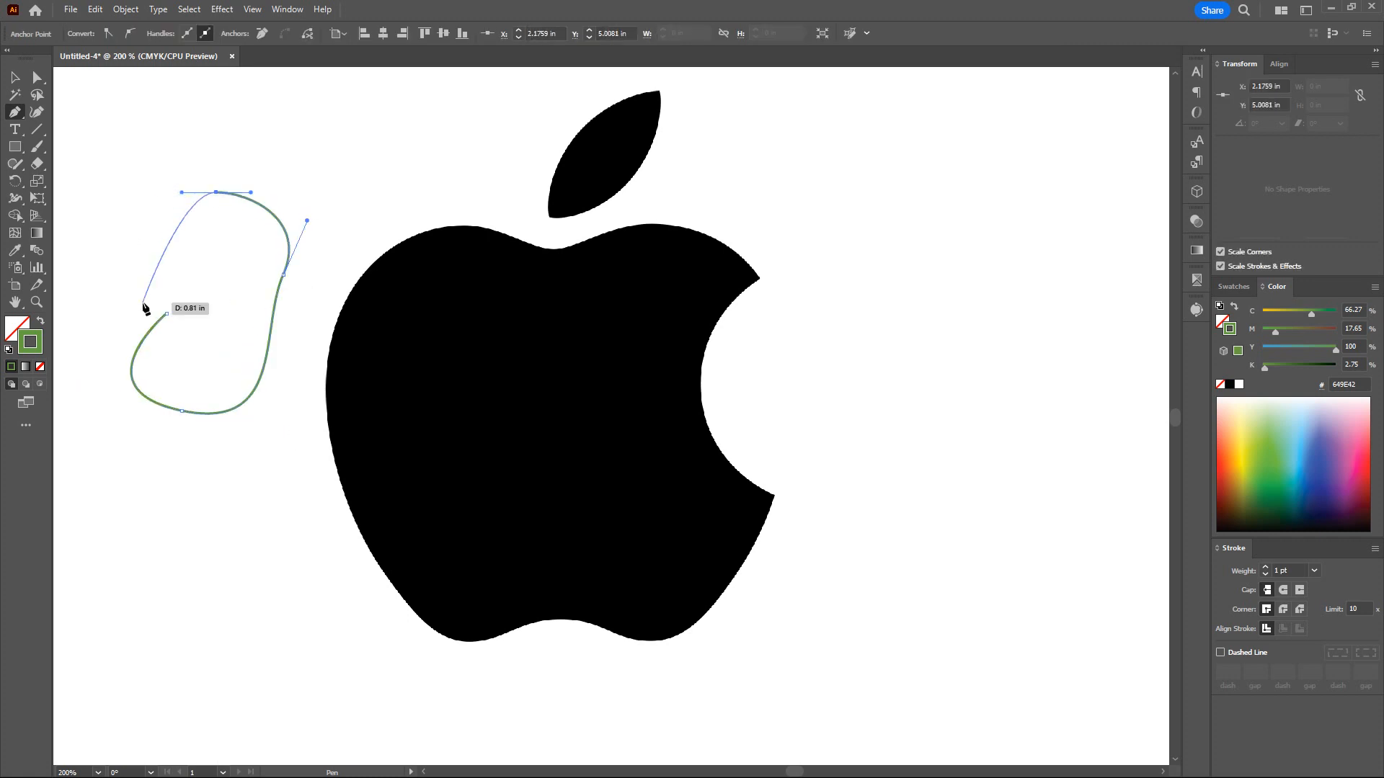
drag(143, 268, 171, 283)
click(166, 313)
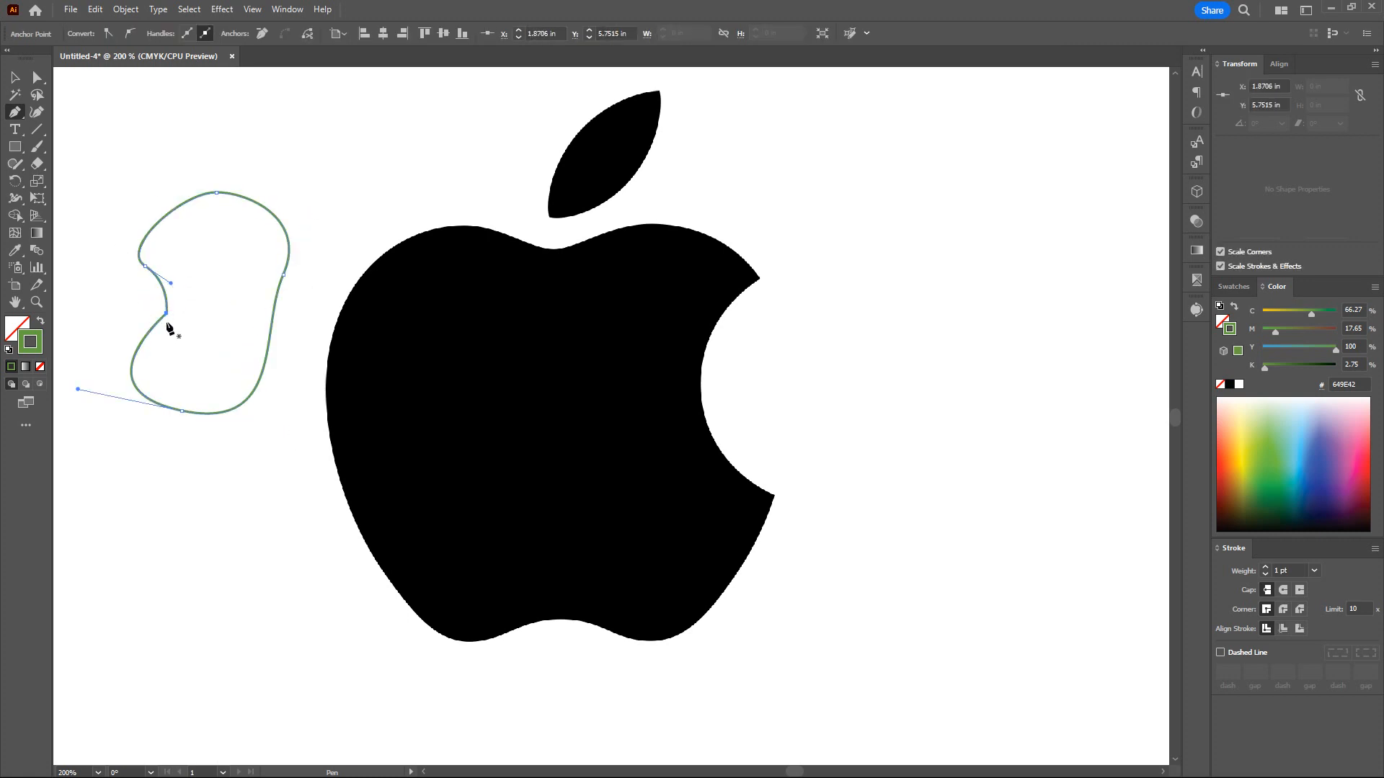
click(14, 77)
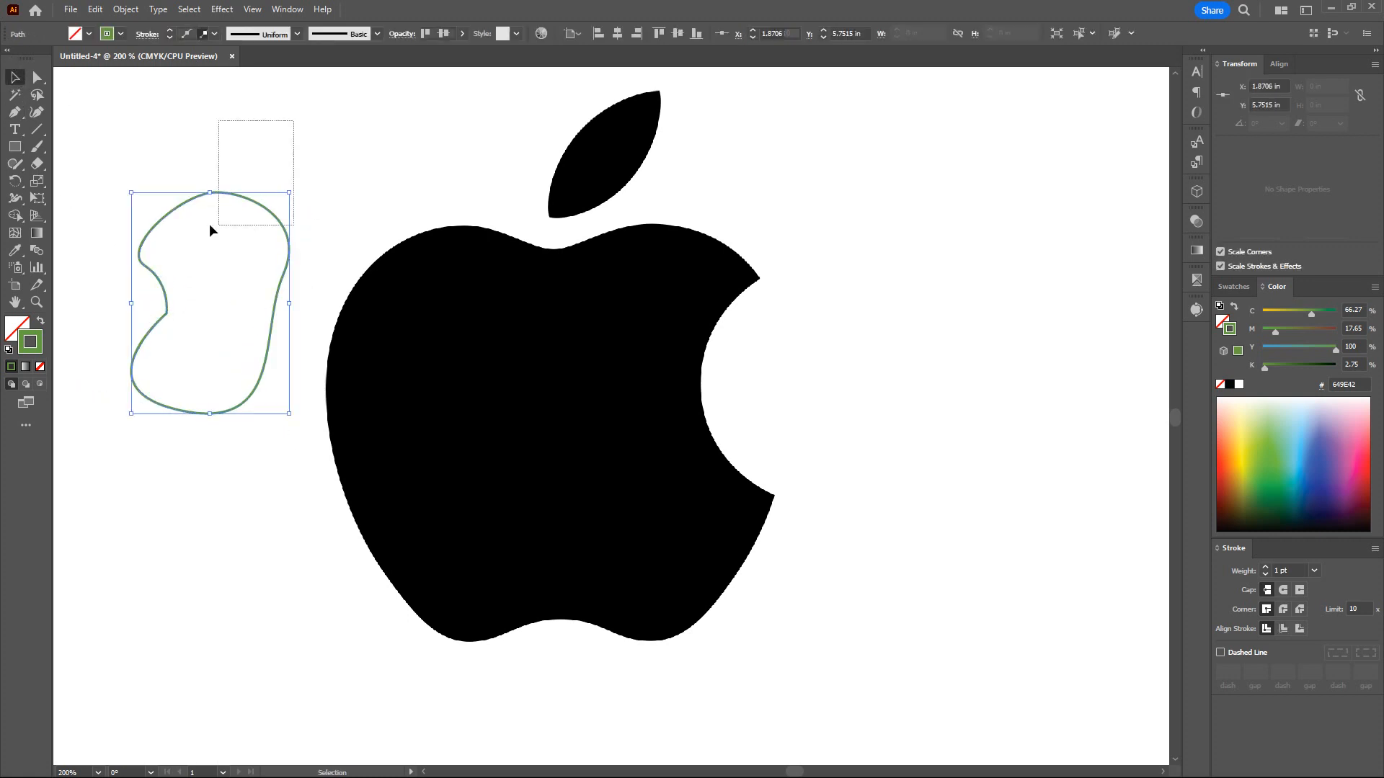
key(Delete)
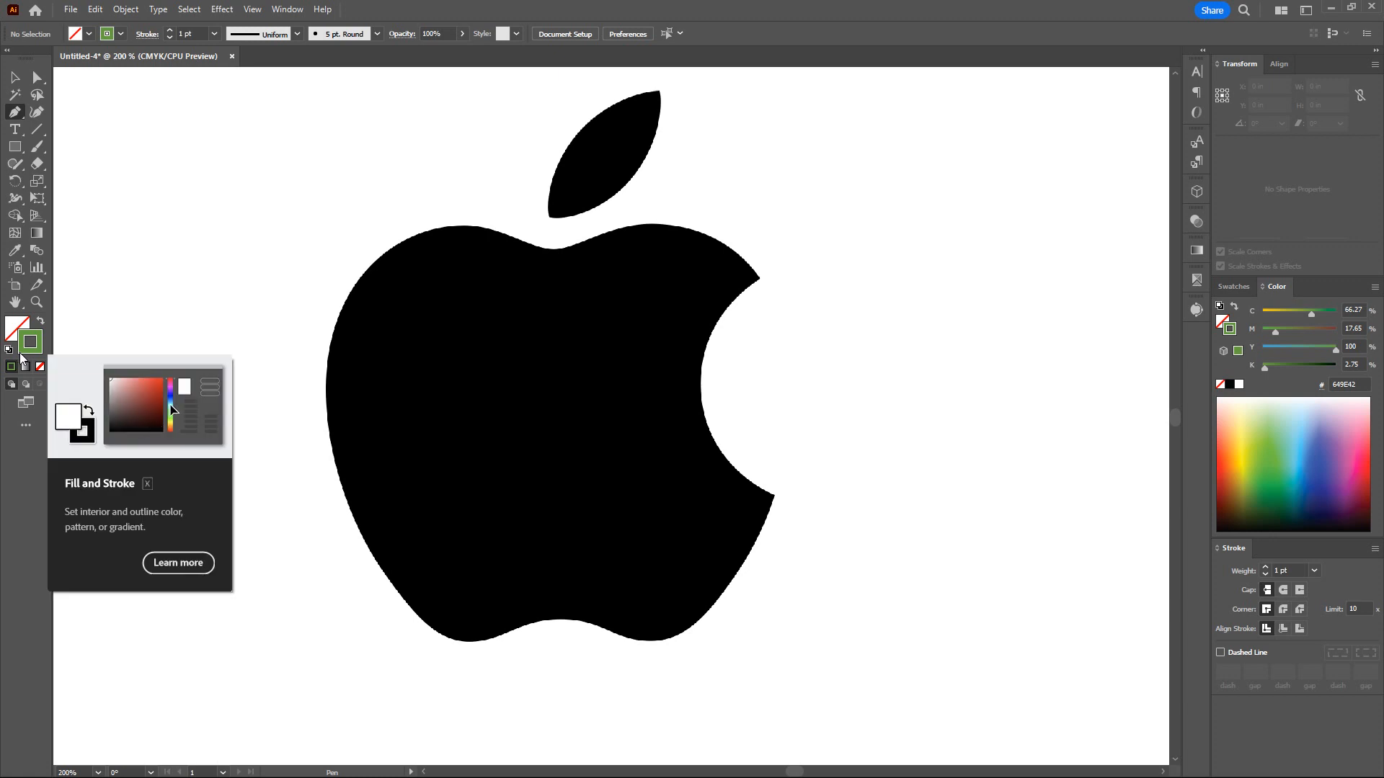
- Begin tracing the logo's body with the Pen tool, curving from the bite's upper tip over the right lobe to the top dip
click(758, 278)
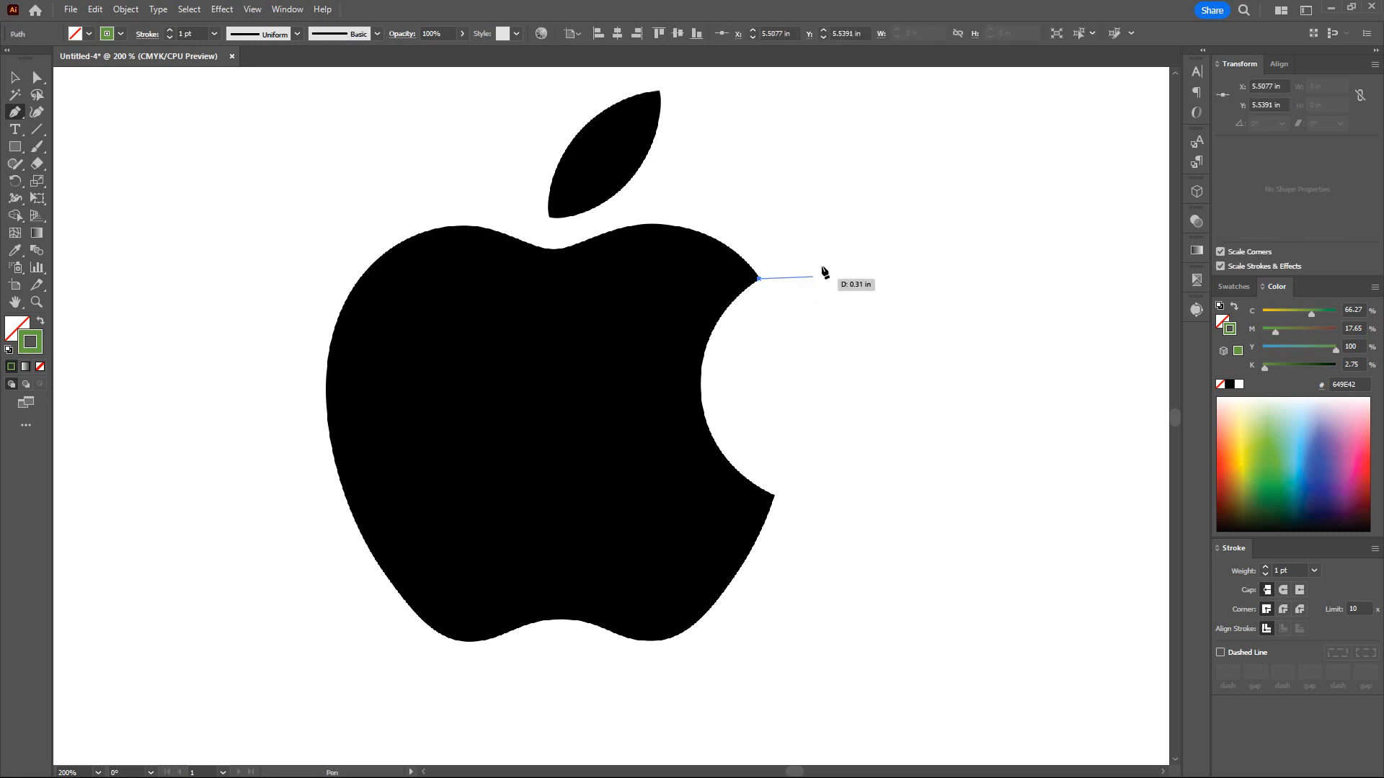
click(590, 238)
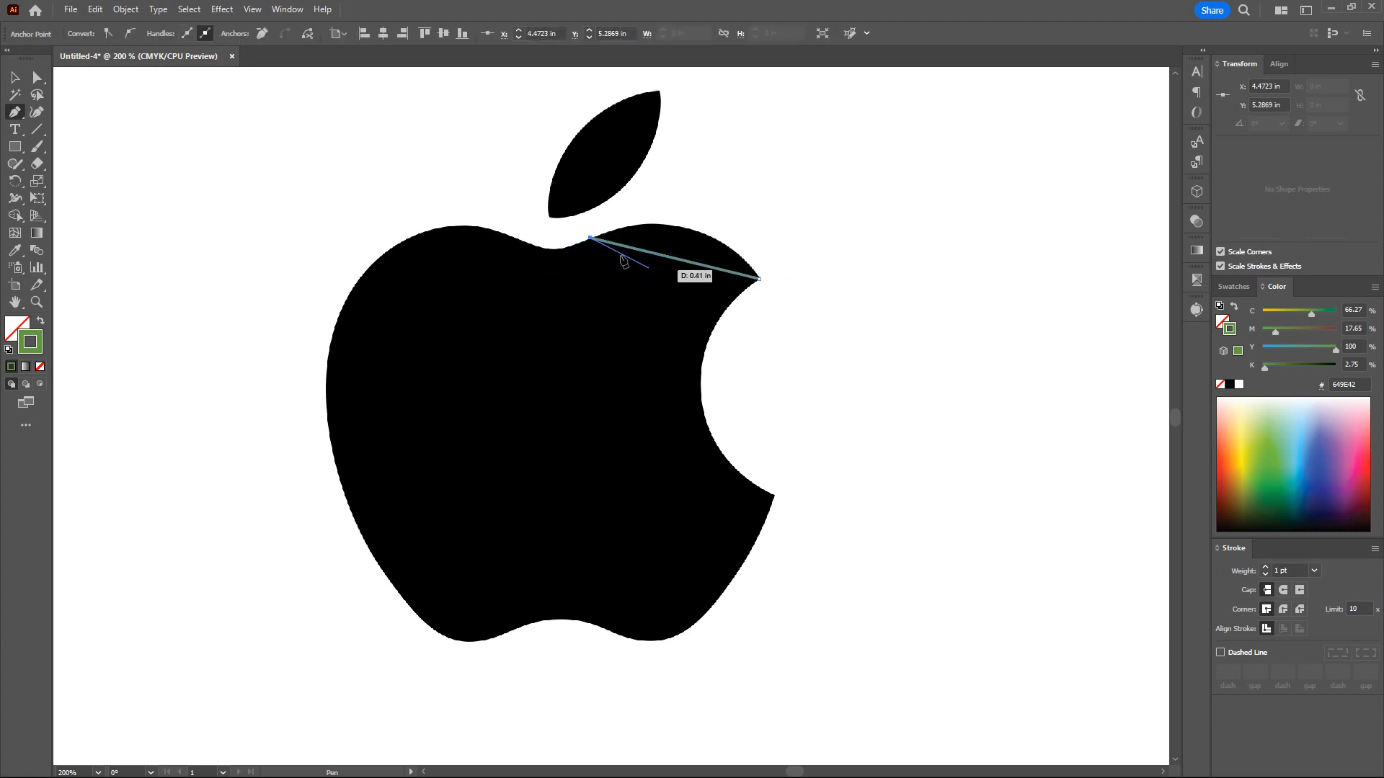
key(ctrl+z)
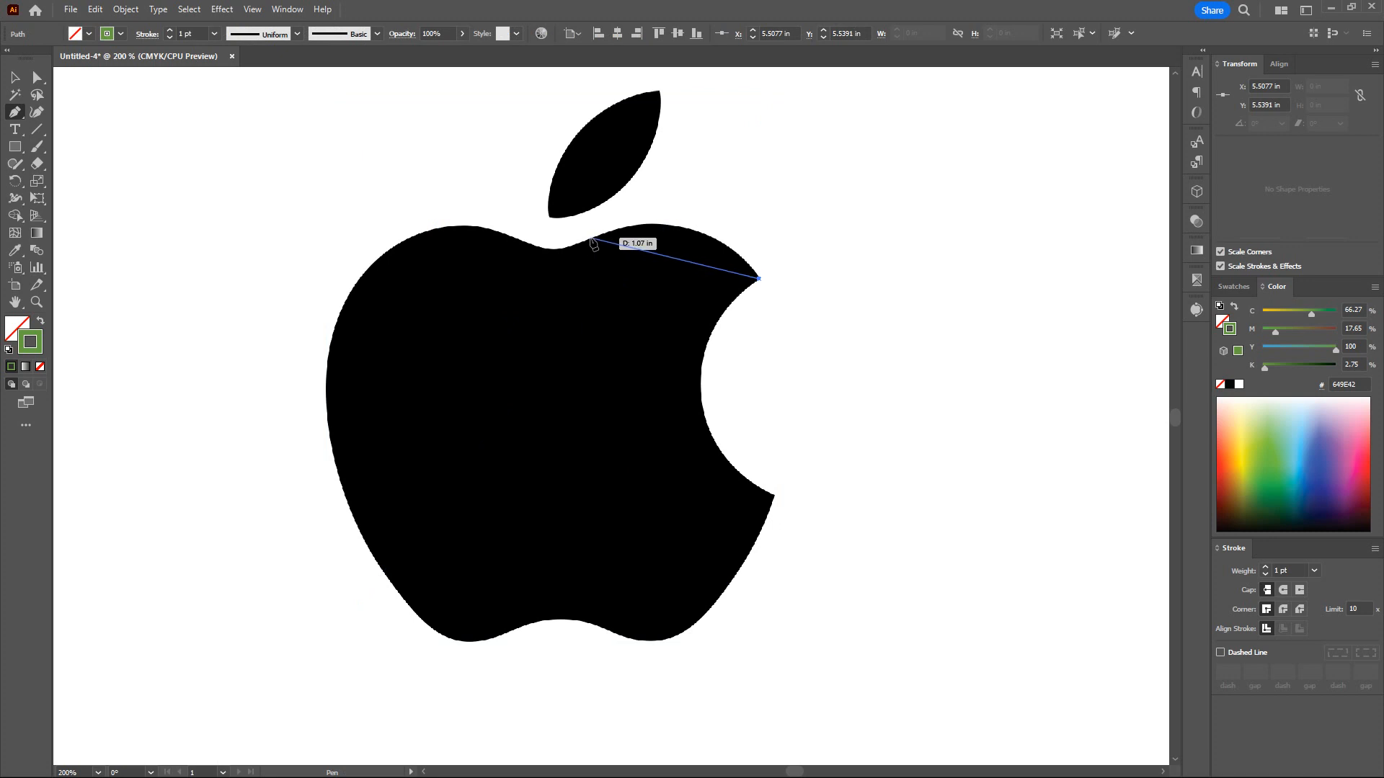
click(590, 238)
drag(590, 239, 478, 284)
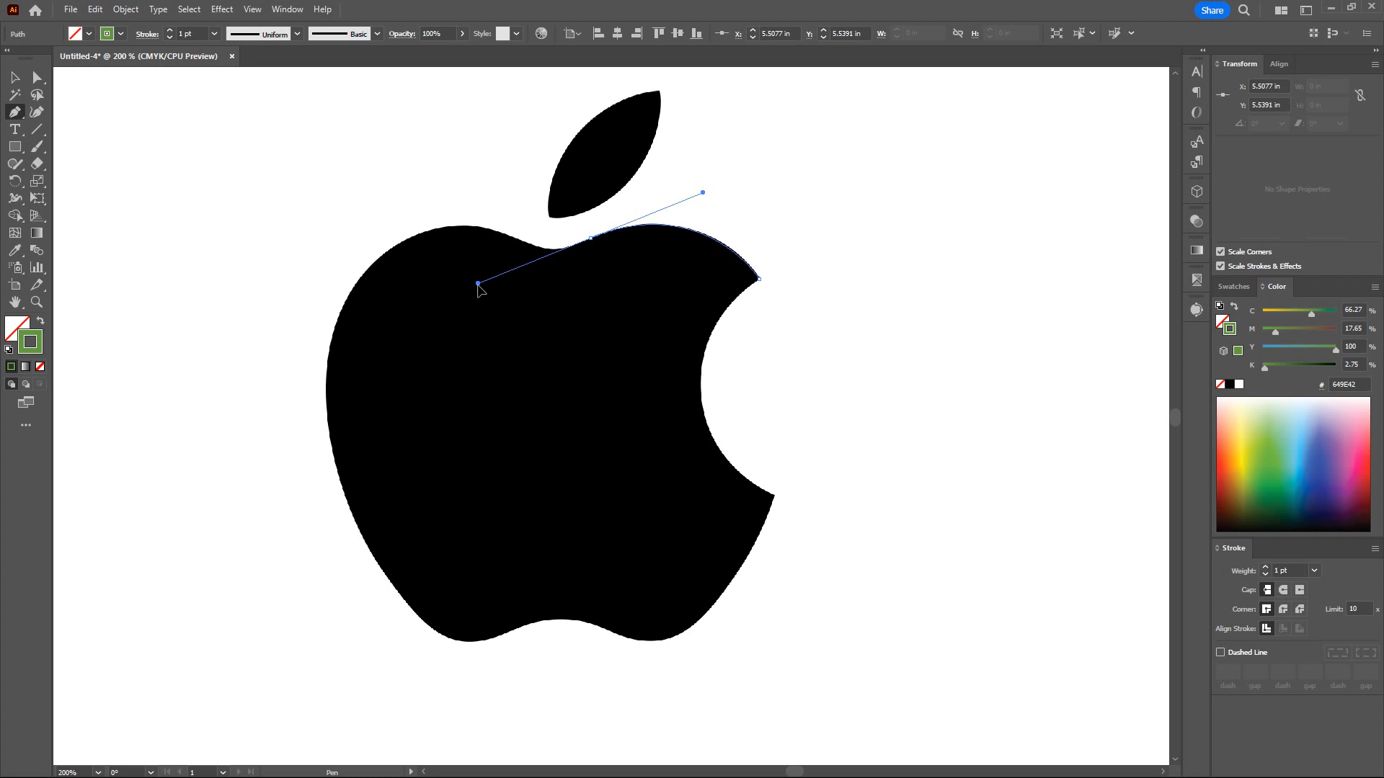
drag(478, 285, 479, 284)
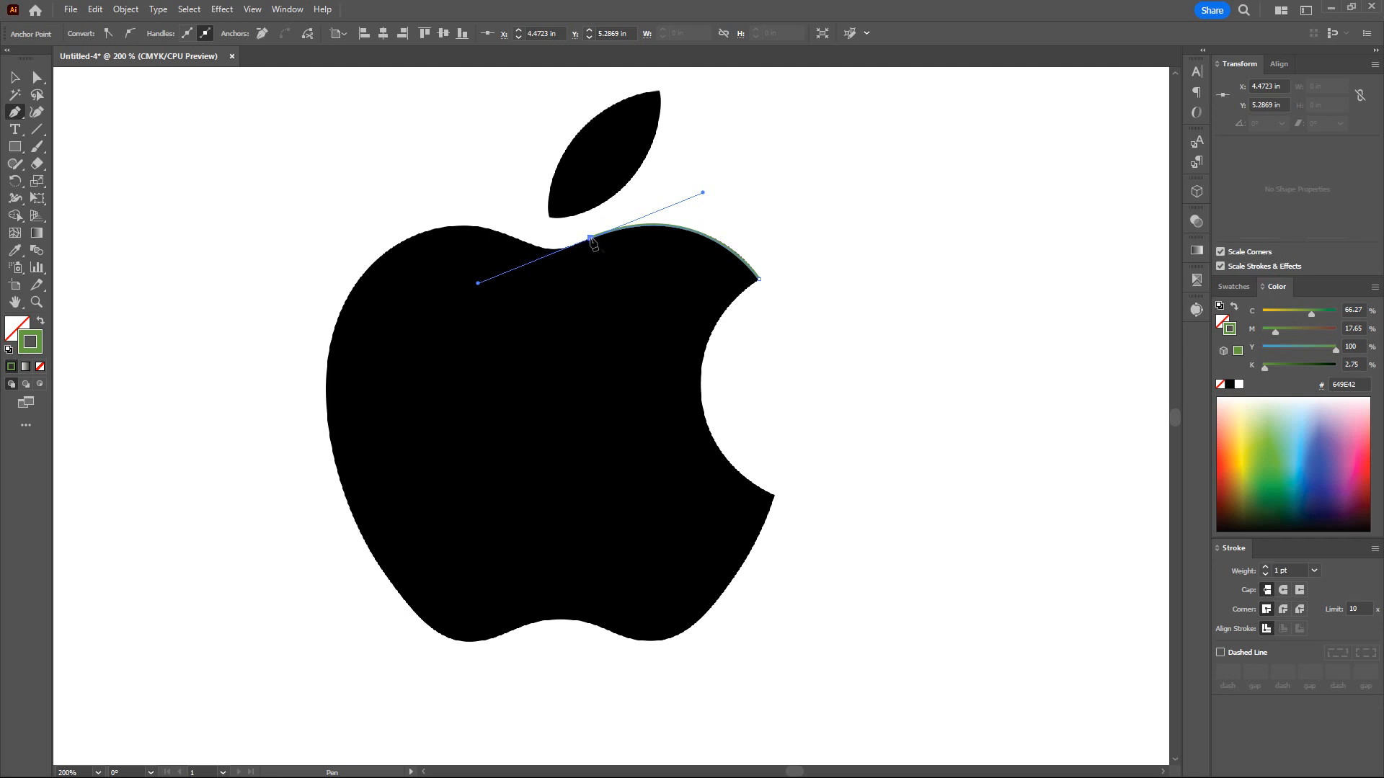
drag(591, 238, 664, 199)
click(590, 238)
- Continue the body path through the top dip and over the left lobe to the upper part of the left edge
drag(590, 239, 479, 234)
click(515, 239)
mouse_move(480, 232)
mouse_down()
mouse_move(478, 220)
mouse_move(465, 342)
mouse_move(454, 247)
mouse_move(475, 201)
mouse_move(469, 214)
mouse_up()
mouse_move(516, 239)
mouse_down()
mouse_move(526, 249)
mouse_move(389, 280)
mouse_move(321, 331)
mouse_move(340, 328)
mouse_move(334, 371)
mouse_move(281, 462)
mouse_up()
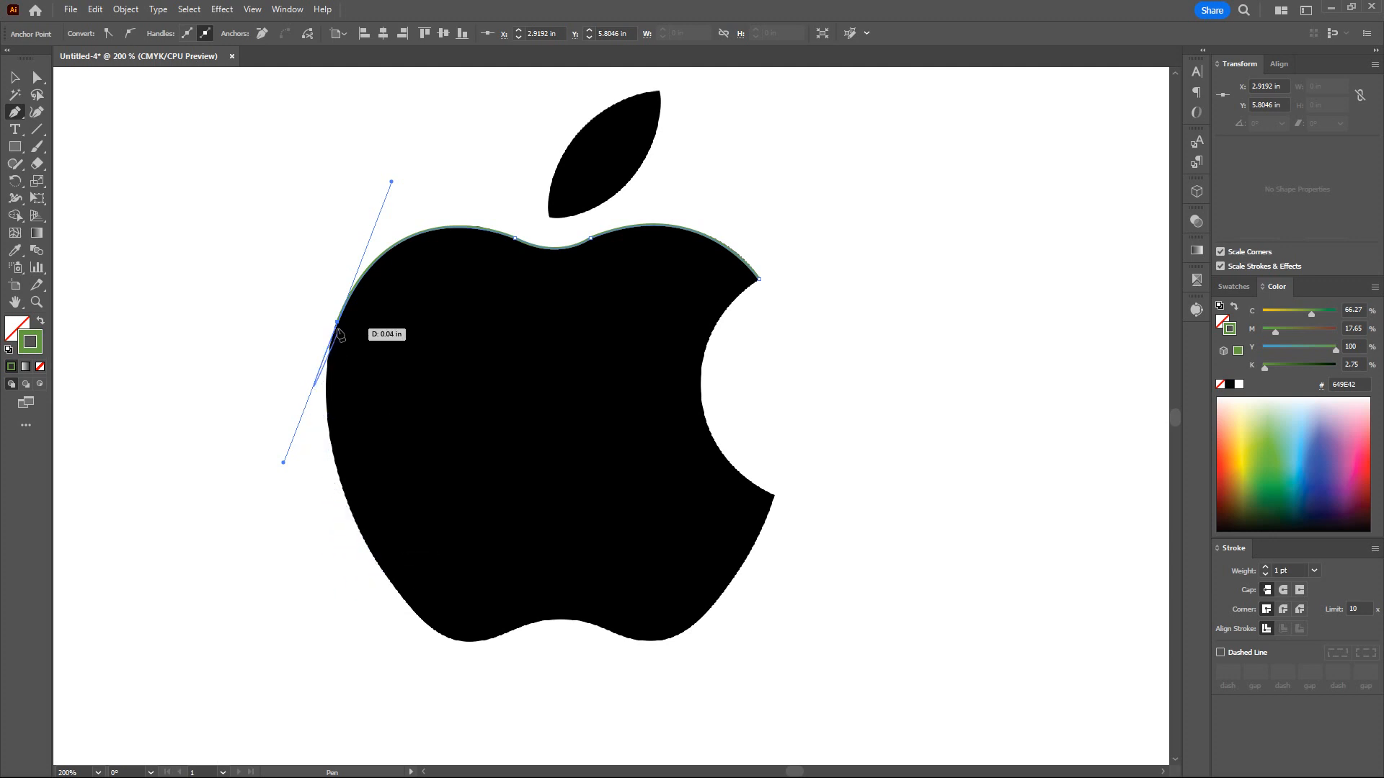
- Extend the body path down the left edge, around the lower-left lobe and through the bottom notch
drag(337, 323, 522, 742)
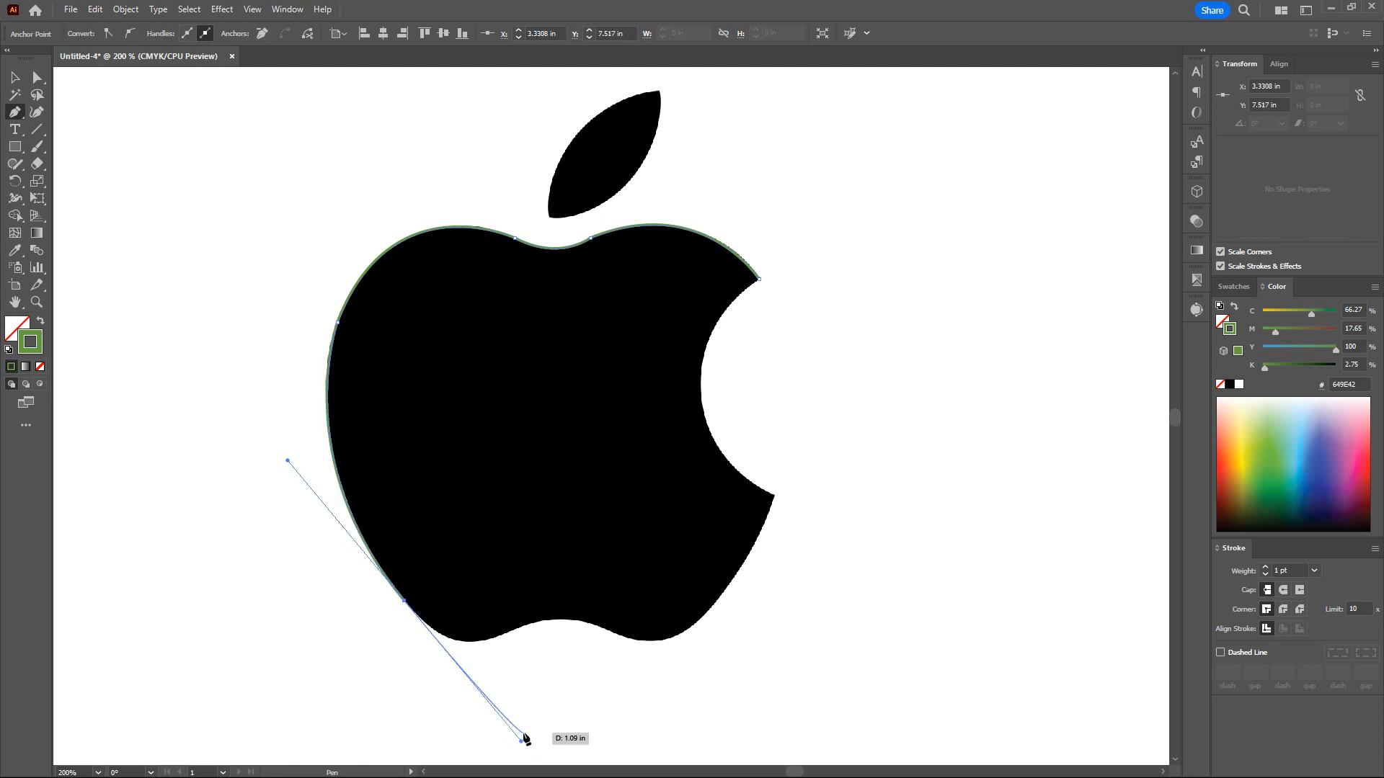
click(406, 601)
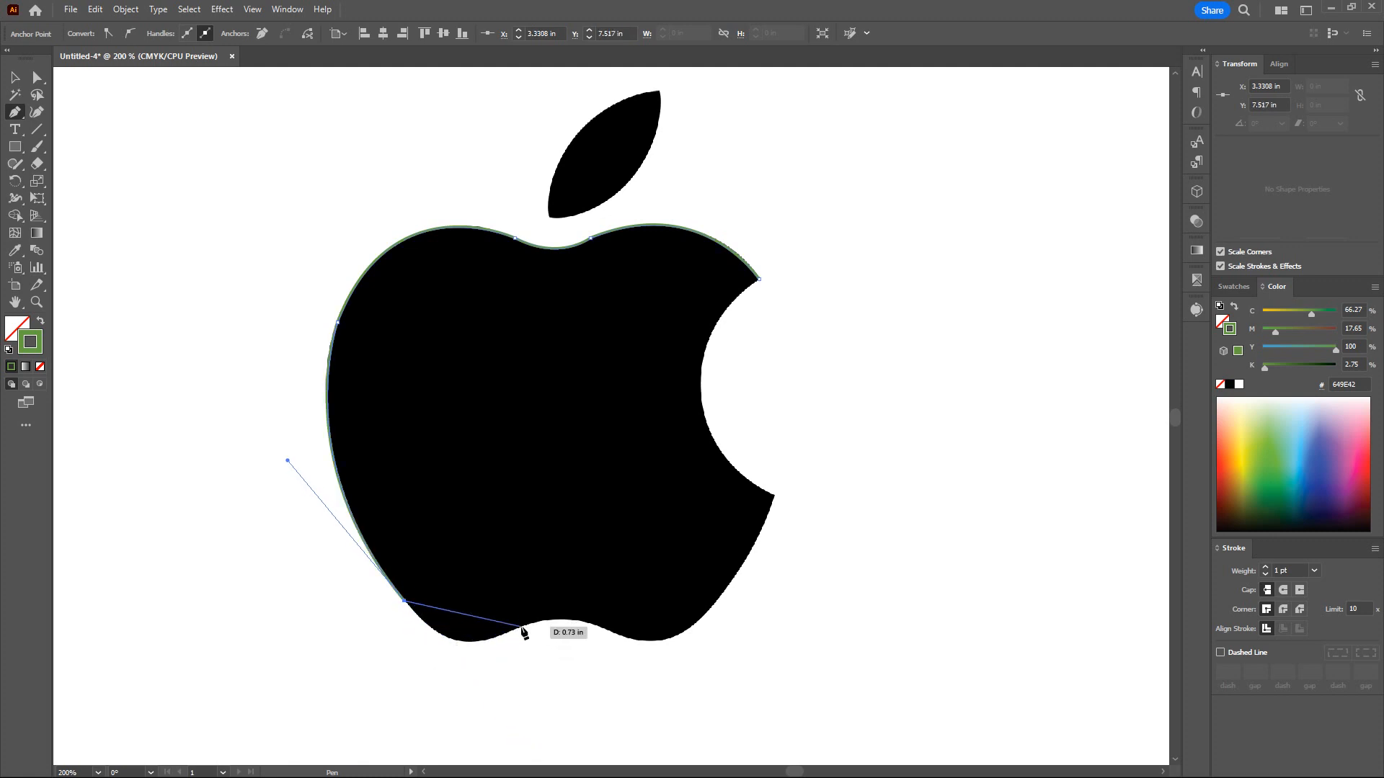
drag(521, 624, 670, 665)
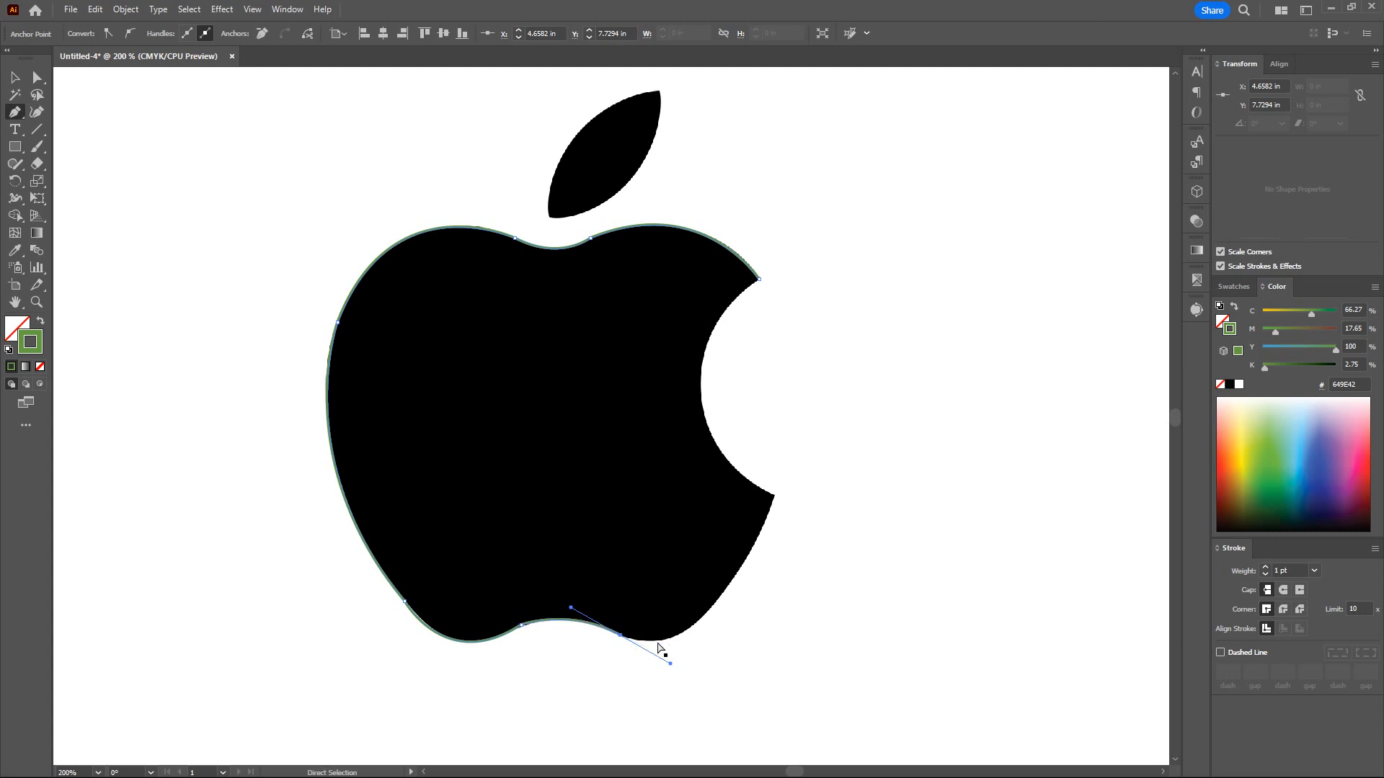
key(ctrl+z)
drag(621, 635, 675, 671)
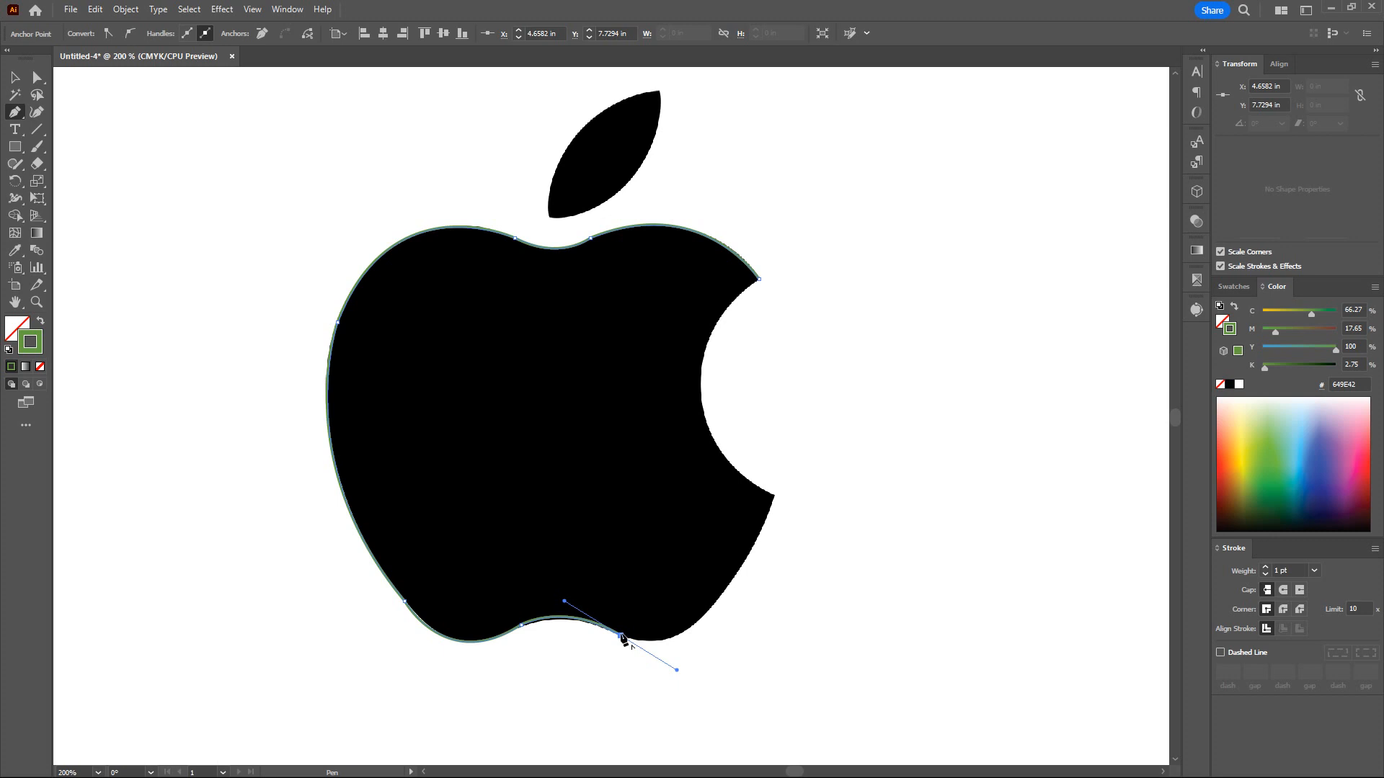
- Trace around the lower-right lobe and up to the bite's lower tip, ending in a corner without an outgoing handle
drag(625, 641, 774, 496)
drag(774, 496, 812, 340)
key(ctrl+z)
drag(714, 602, 755, 540)
click(715, 601)
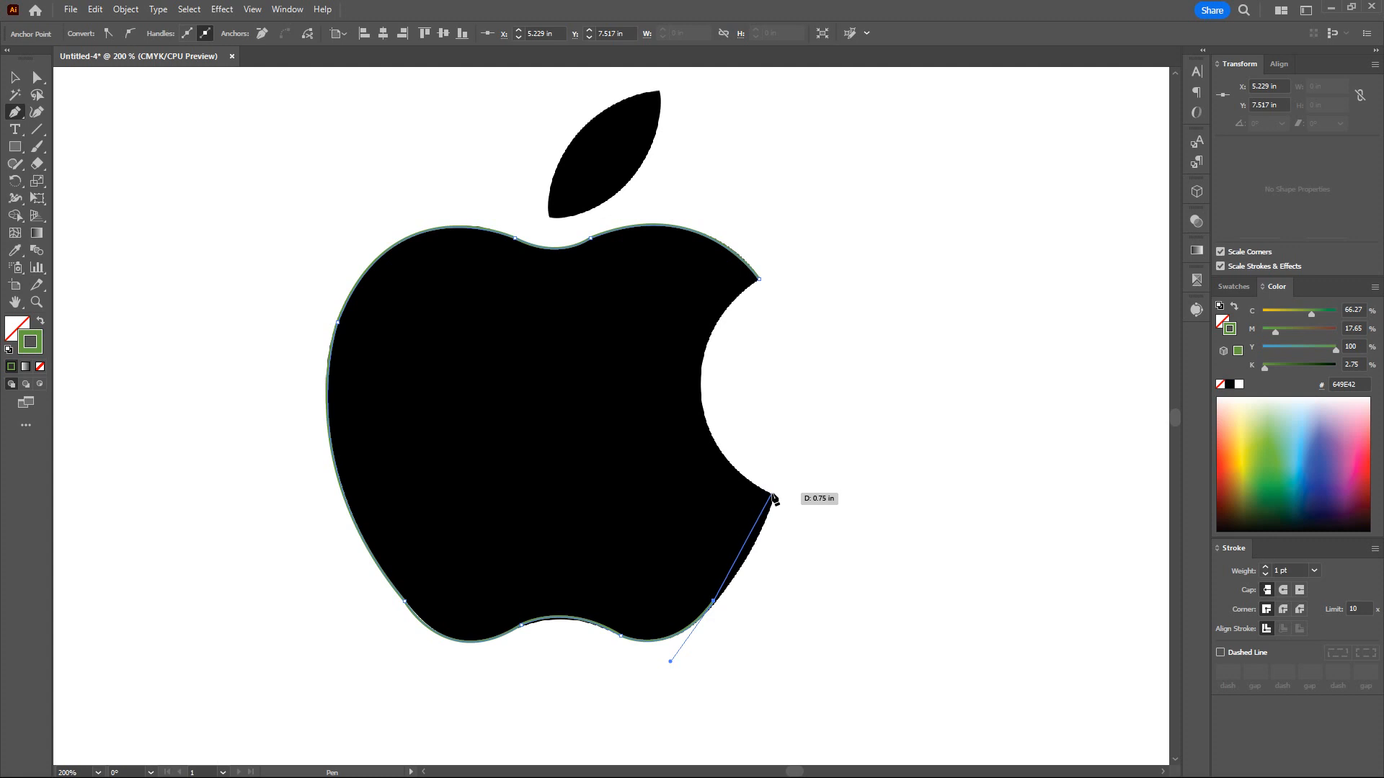
drag(773, 496, 806, 417)
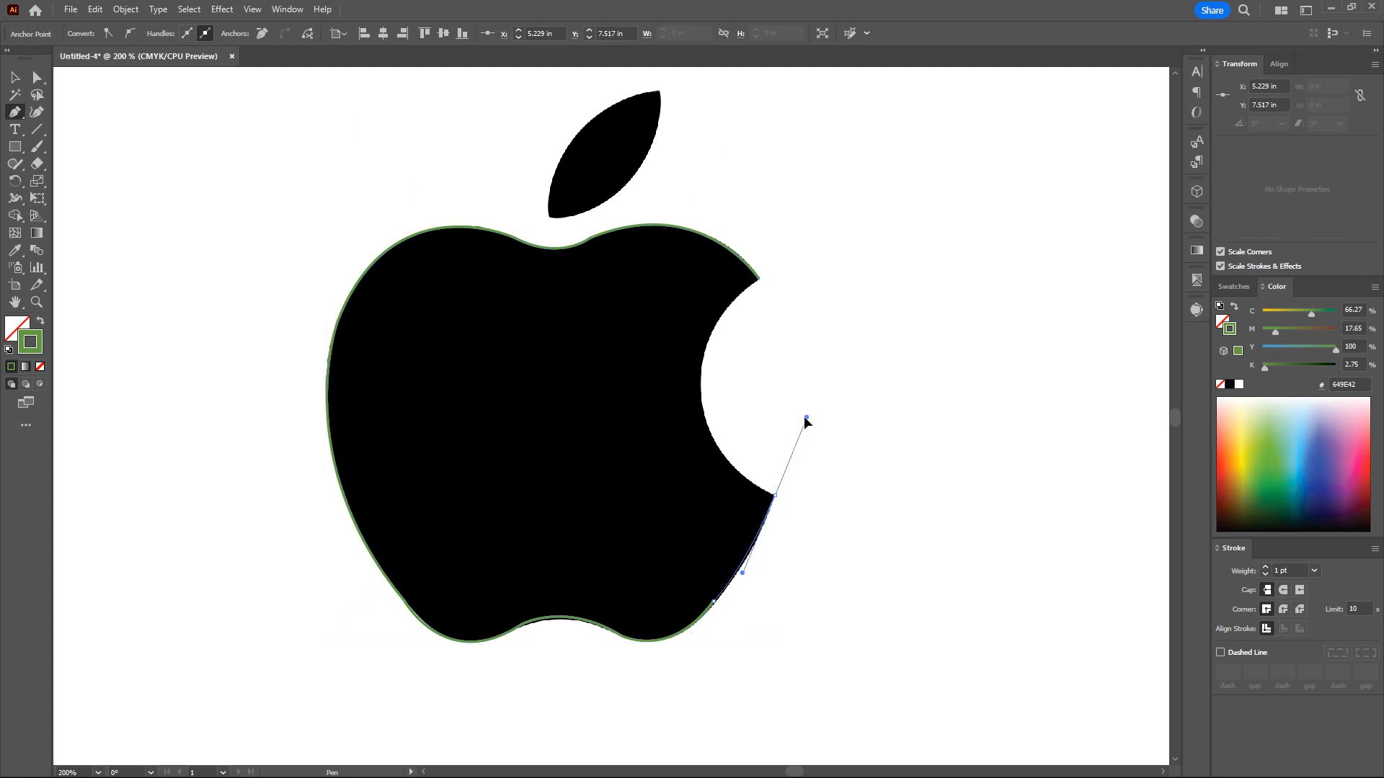
click(775, 497)
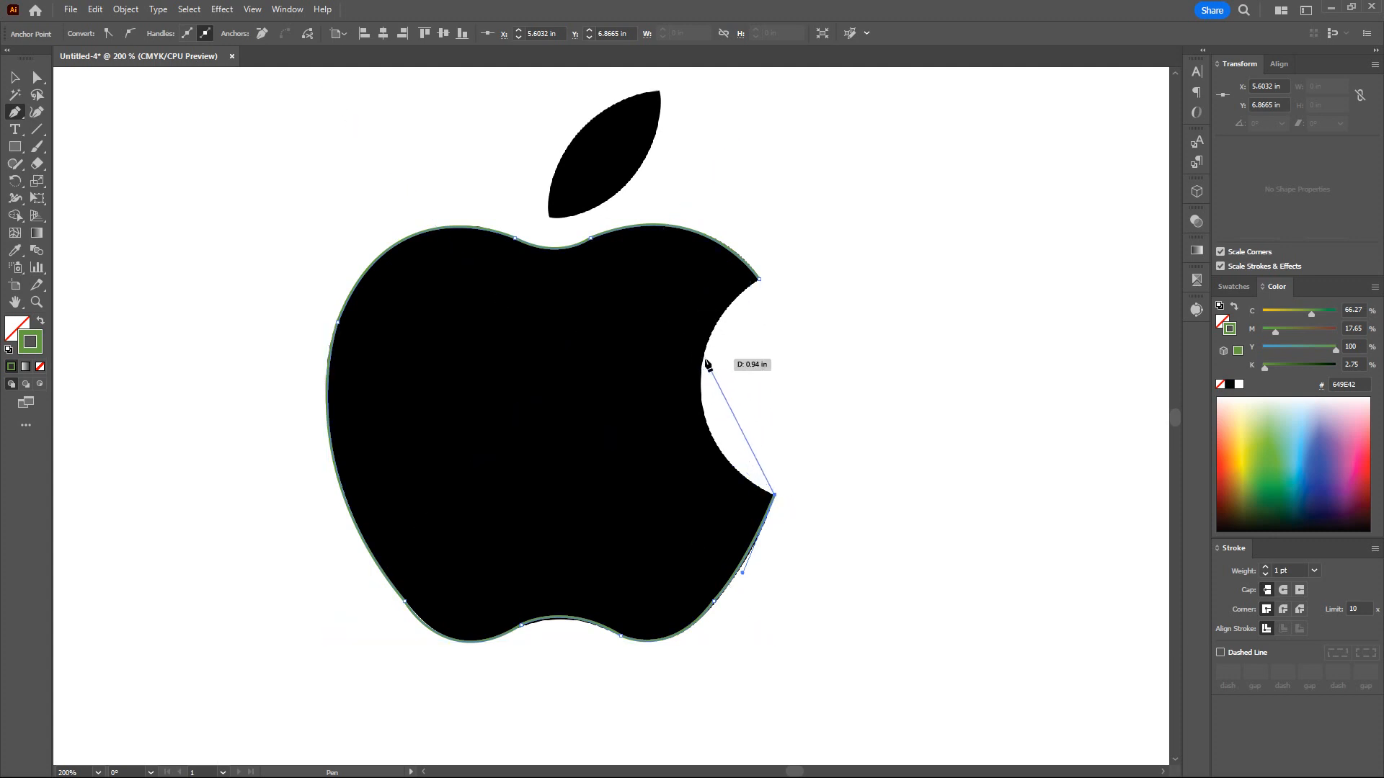
- Trace the bite with two curves to close the body path, and adjust the upper tip's handle to match the edge
drag(702, 372, 710, 275)
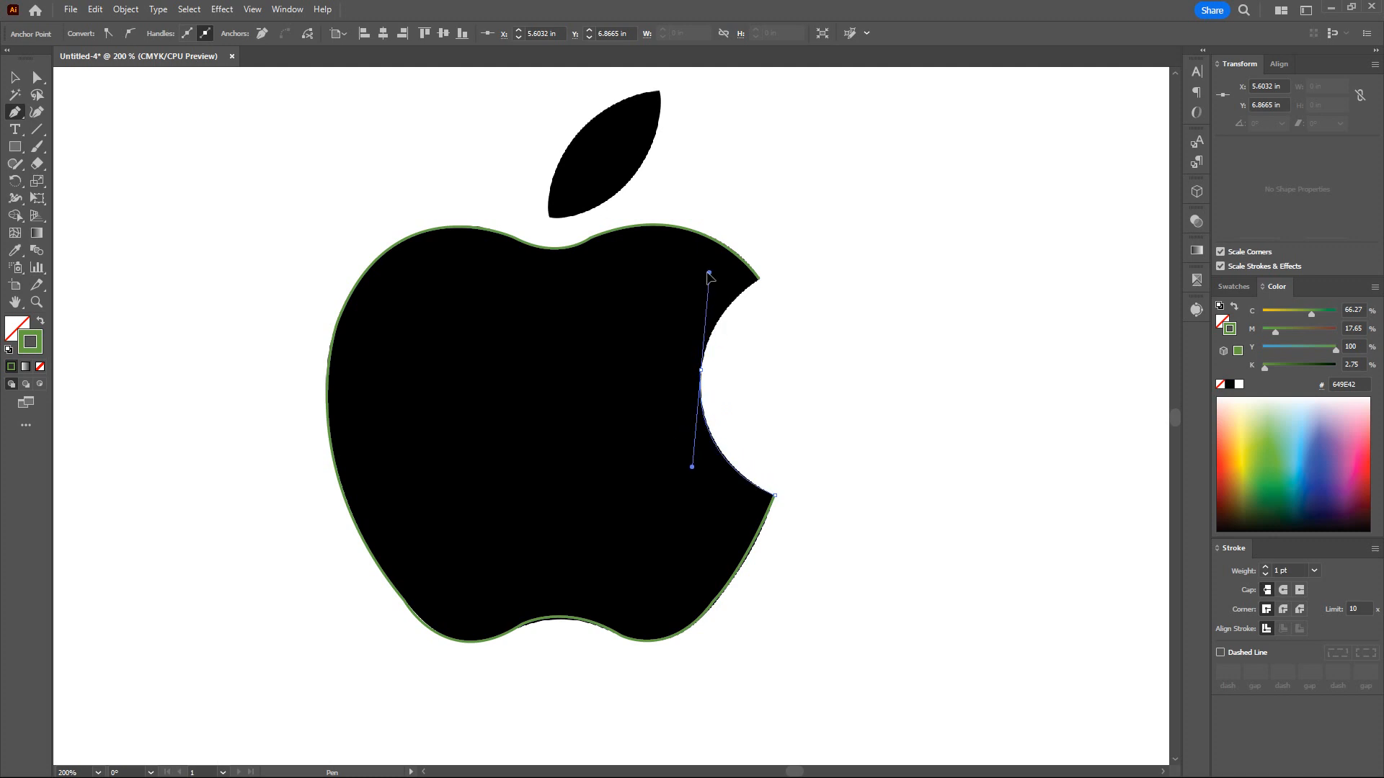
click(701, 371)
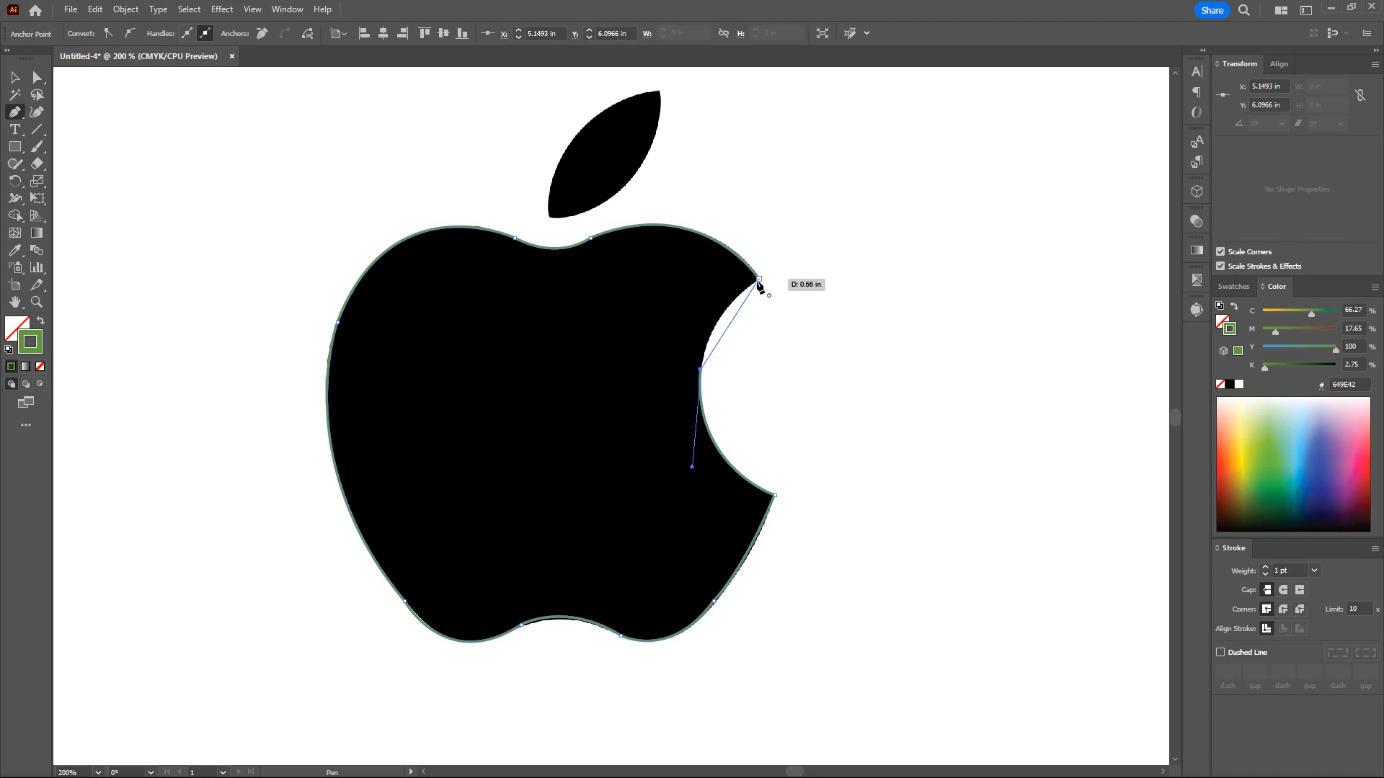
drag(758, 280, 825, 229)
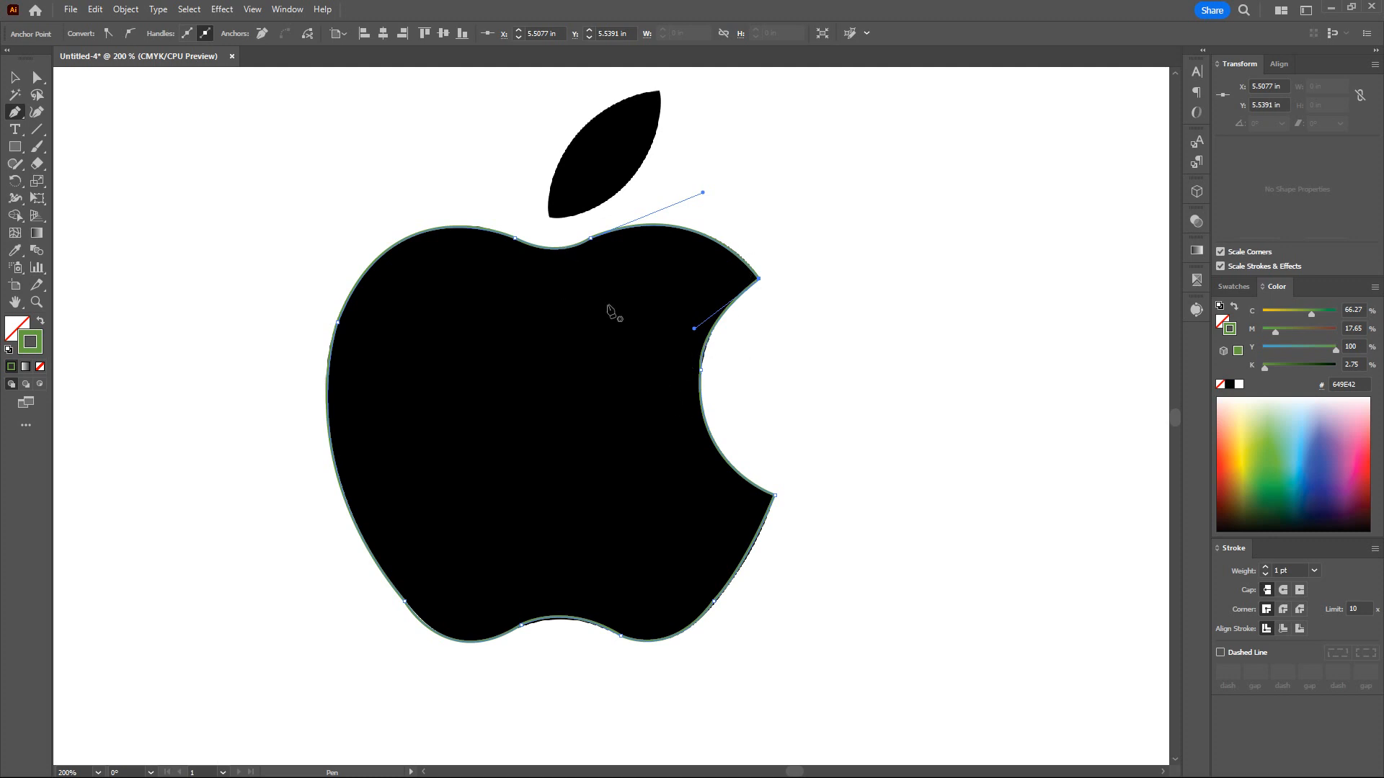
click(37, 77)
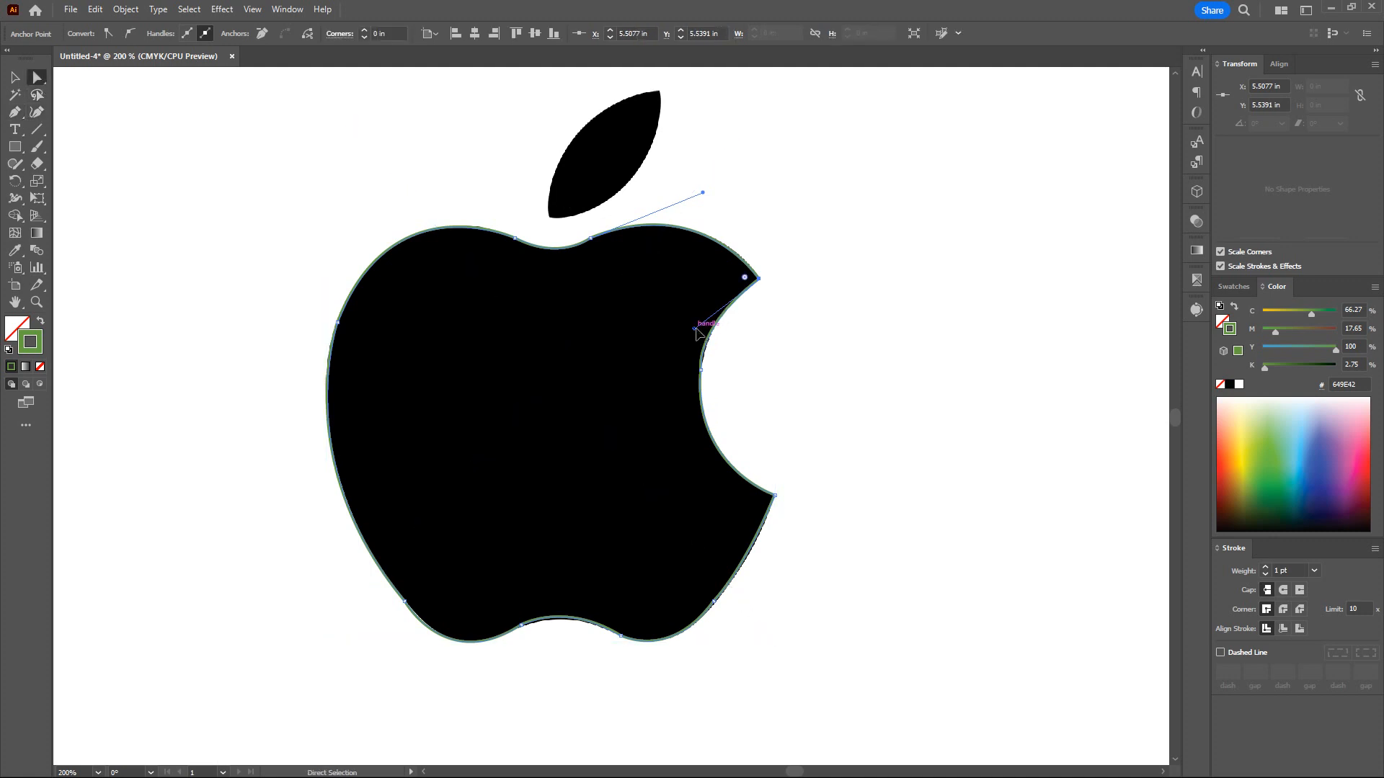
drag(696, 331, 705, 325)
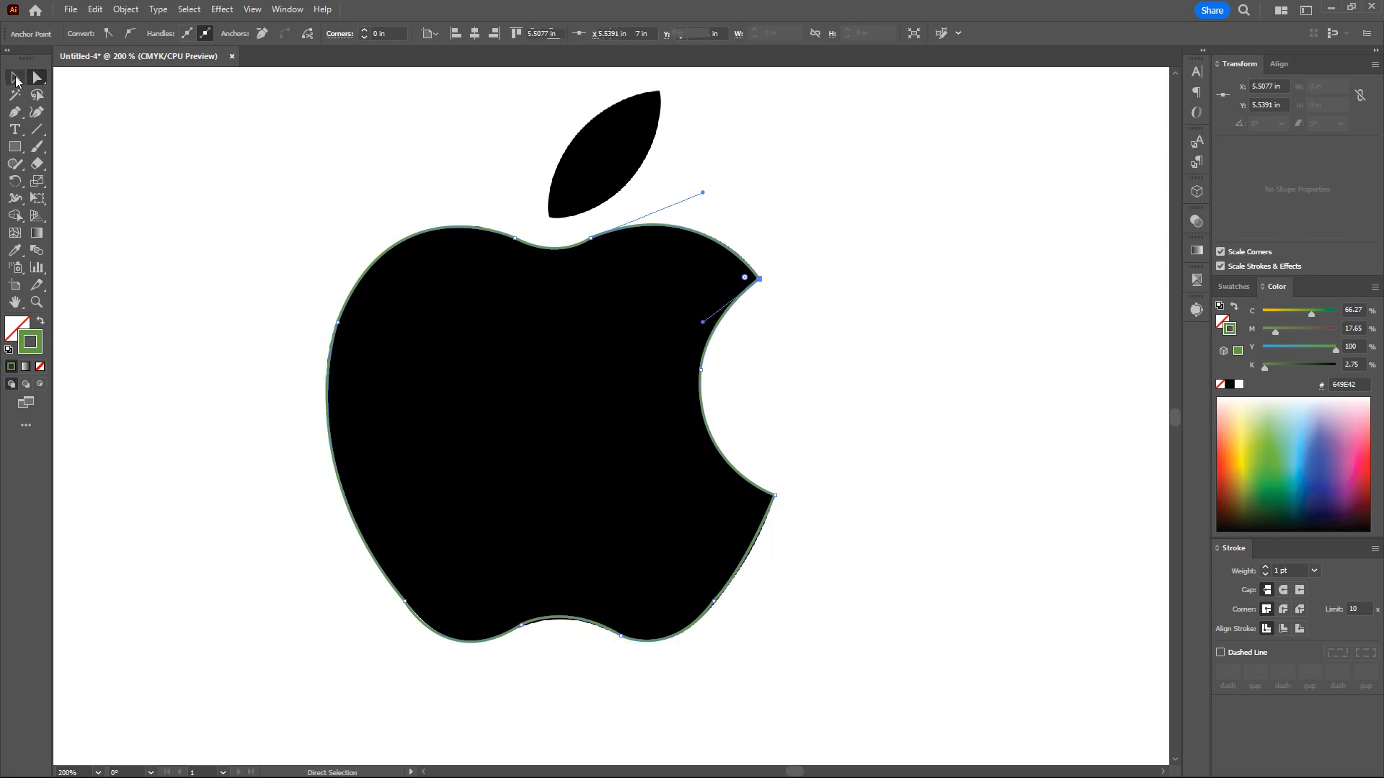
- Trace the logo's leaf with the Pen tool as a separate closed path of two curves meeting at its pointed ends
click(15, 78)
scroll(613, 245, up, 3)
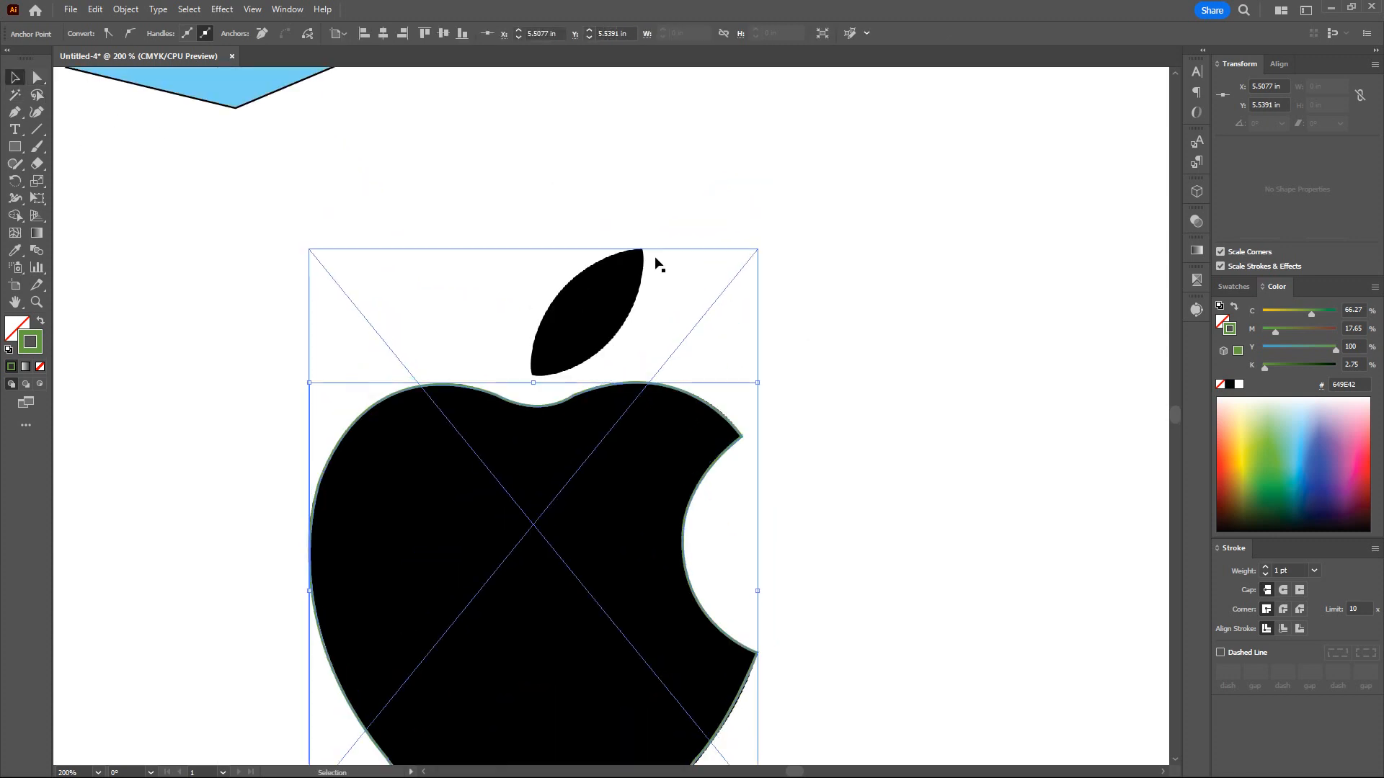
click(14, 112)
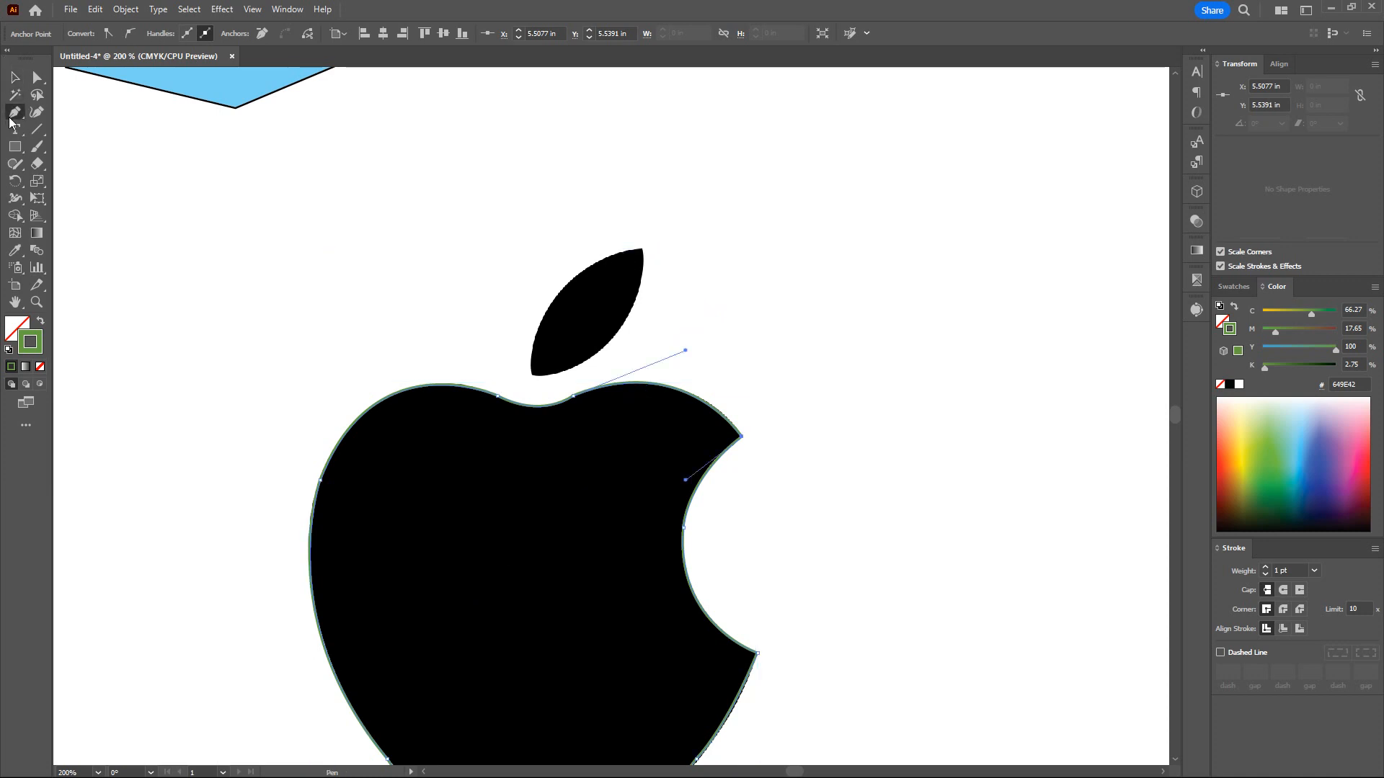
click(641, 251)
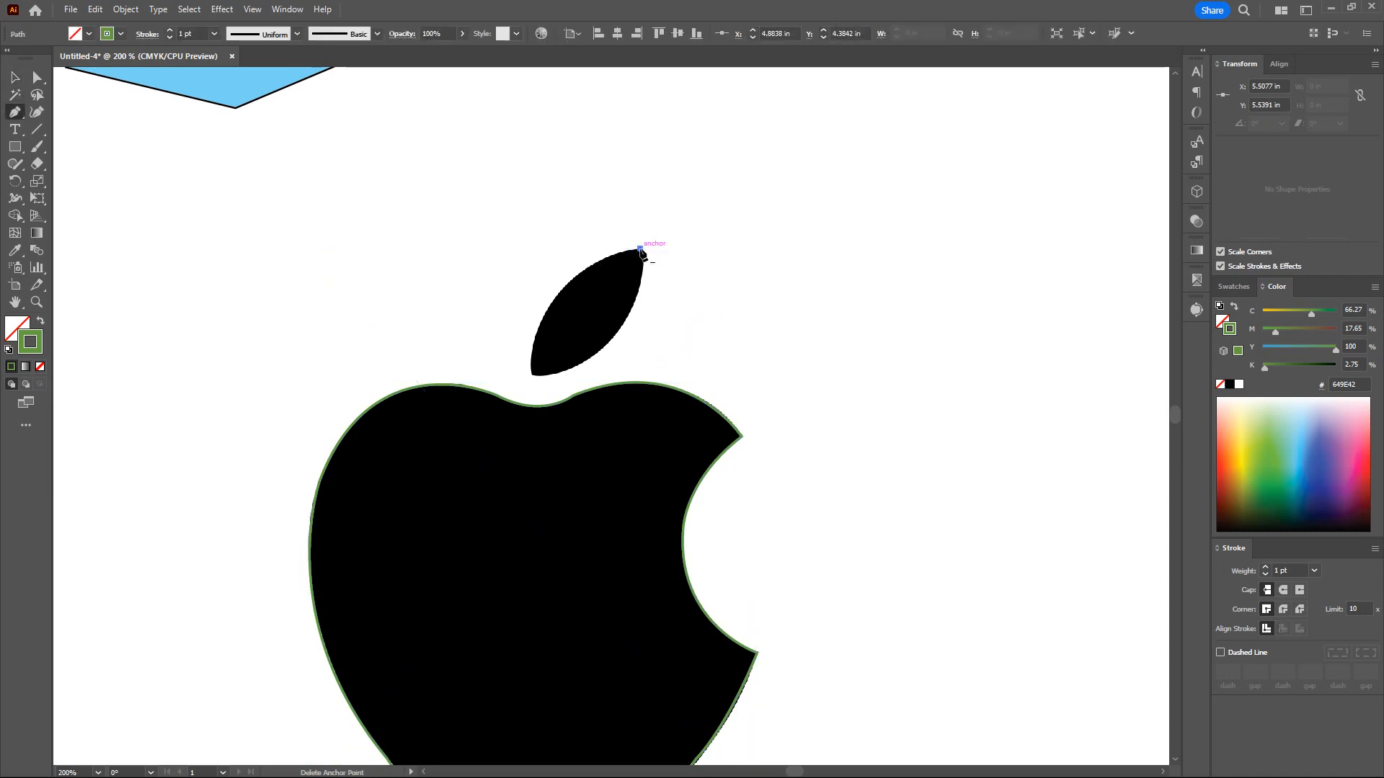
drag(532, 374, 536, 482)
click(533, 375)
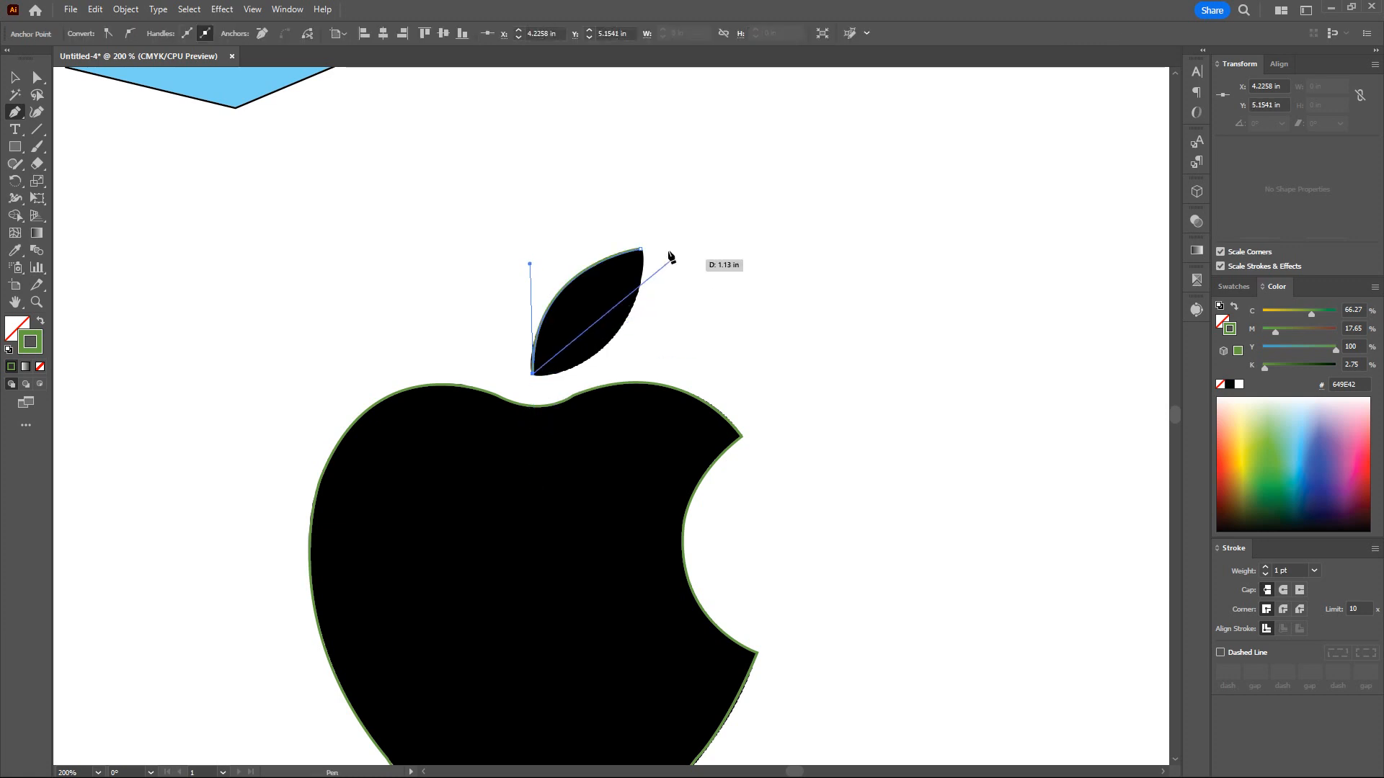
click(641, 249)
drag(672, 185, 639, 126)
- Move the placed Apple image to the right of the traced outlines, to about X 7.09 in, and deselect it
scroll(617, 369, down, 2)
key(space)
drag(582, 485, 623, 417)
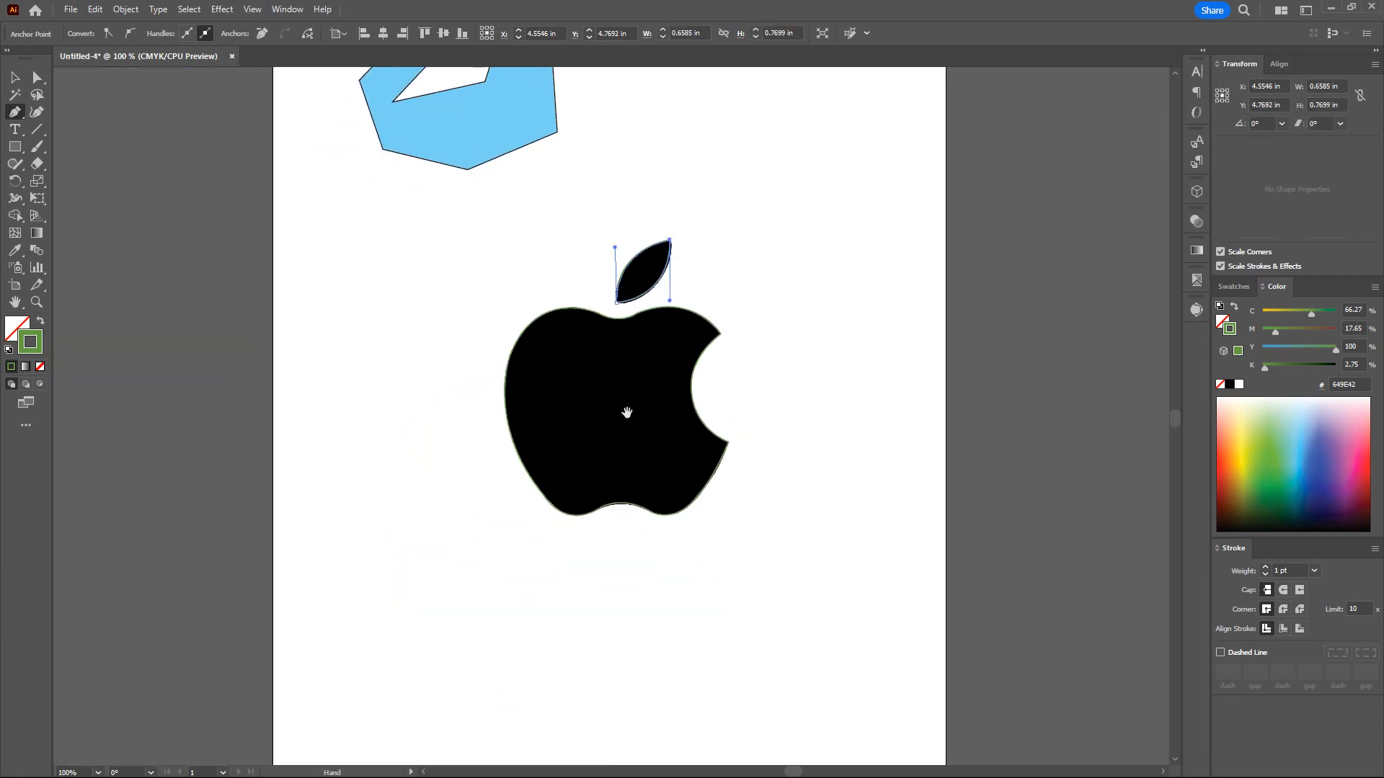
key(v)
key(space)
drag(520, 342, 327, 277)
click(432, 367)
drag(407, 340, 641, 340)
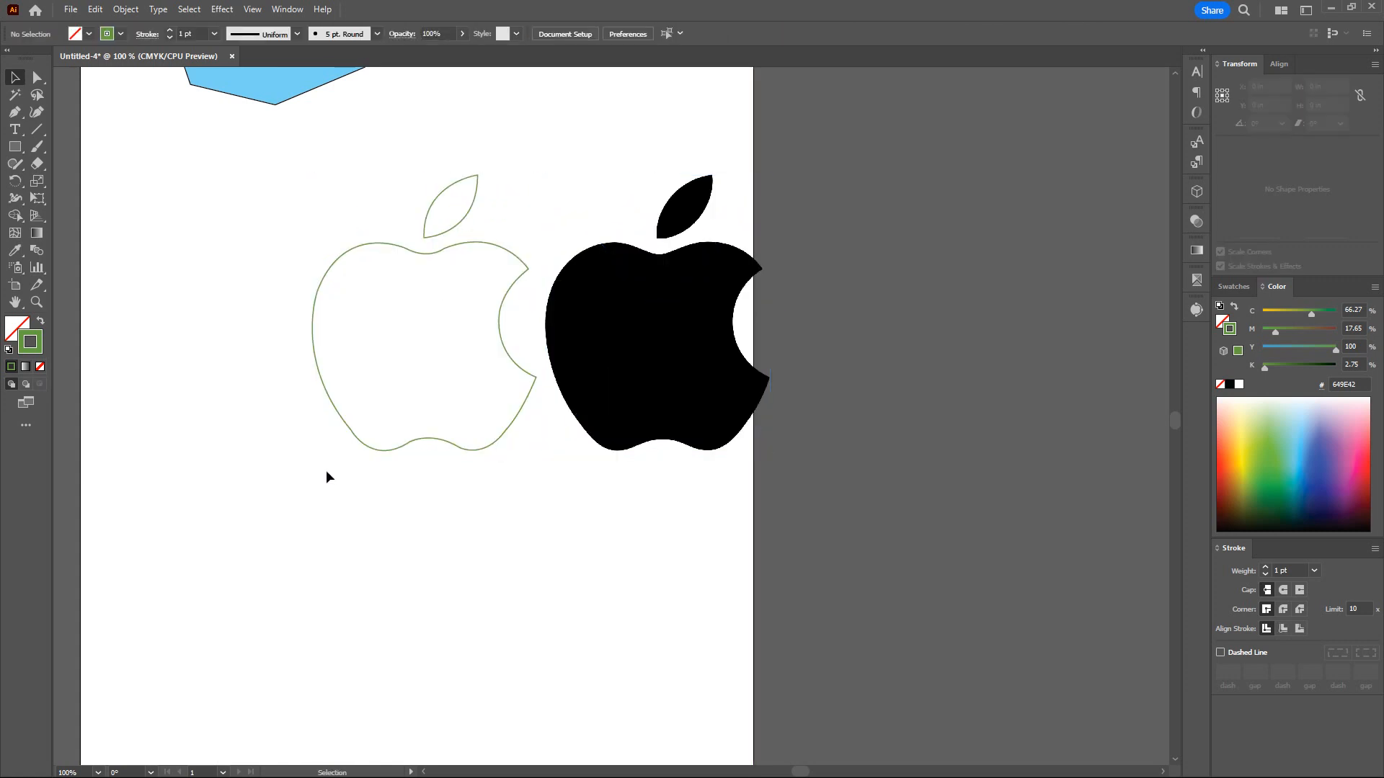
- Fill the traced body and leaf, trying purple 9F3A95 and ending with orange, and deselect them
drag(325, 470, 470, 205)
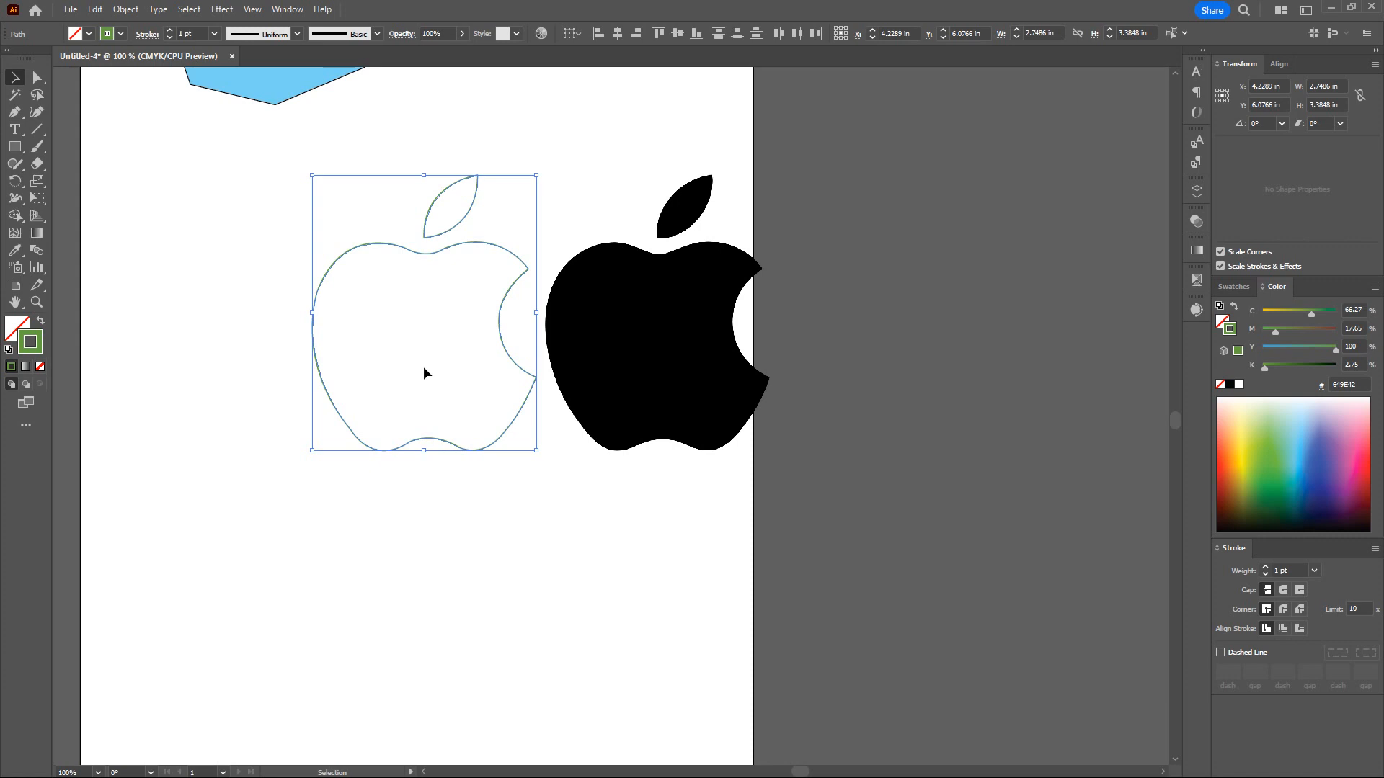
click(20, 330)
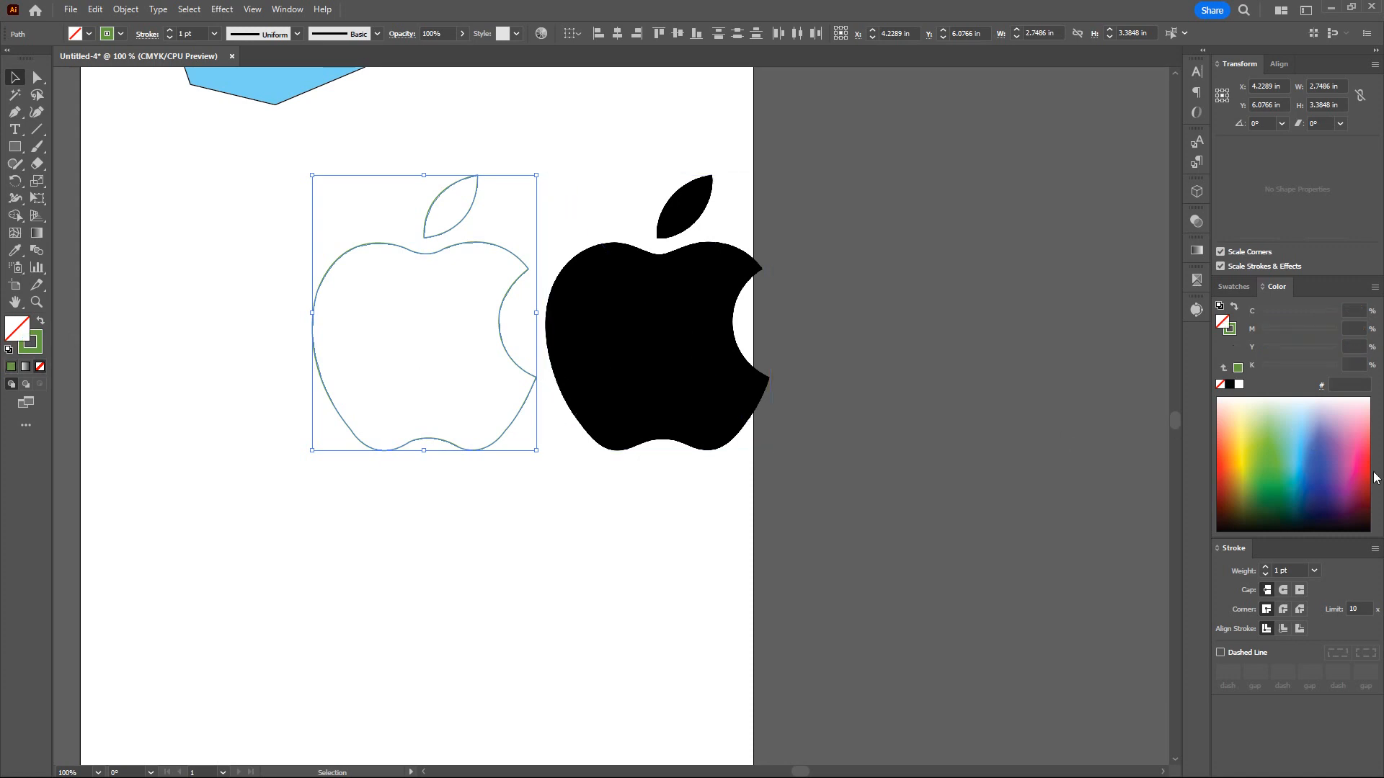
click(1368, 477)
click(1234, 458)
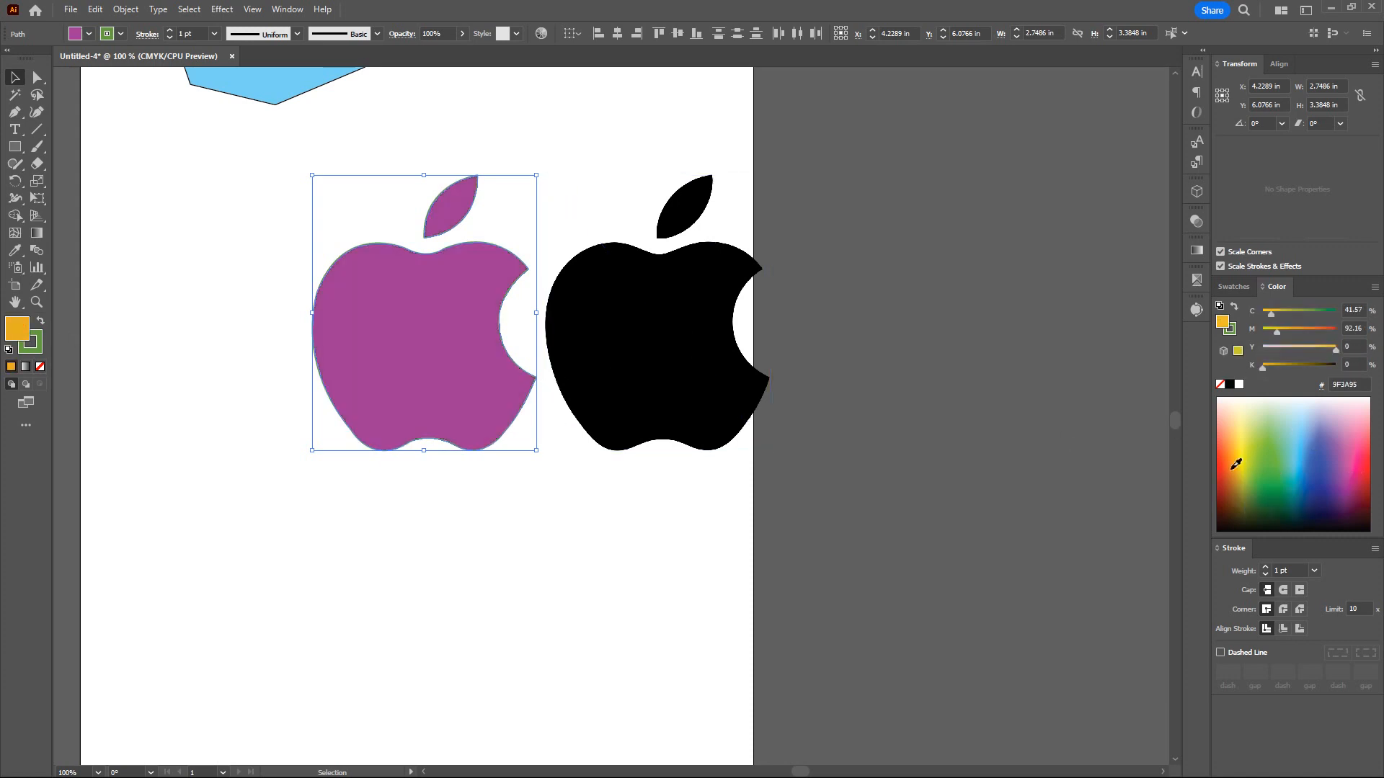
click(537, 476)
- Try several fill colors from the spectrum on the placed Apple image, including blue 4682C3 and ending with green 009D53
click(703, 396)
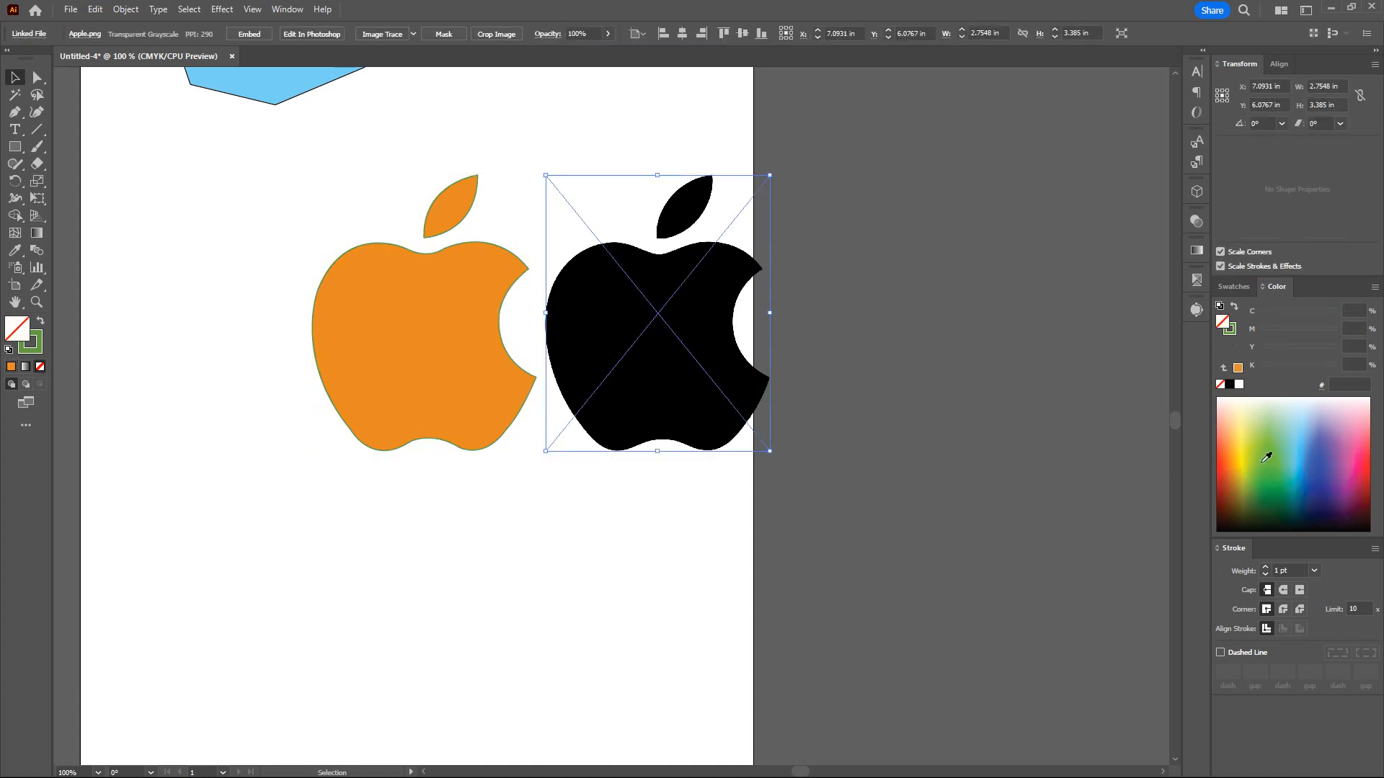
click(1243, 451)
click(1270, 453)
click(1306, 461)
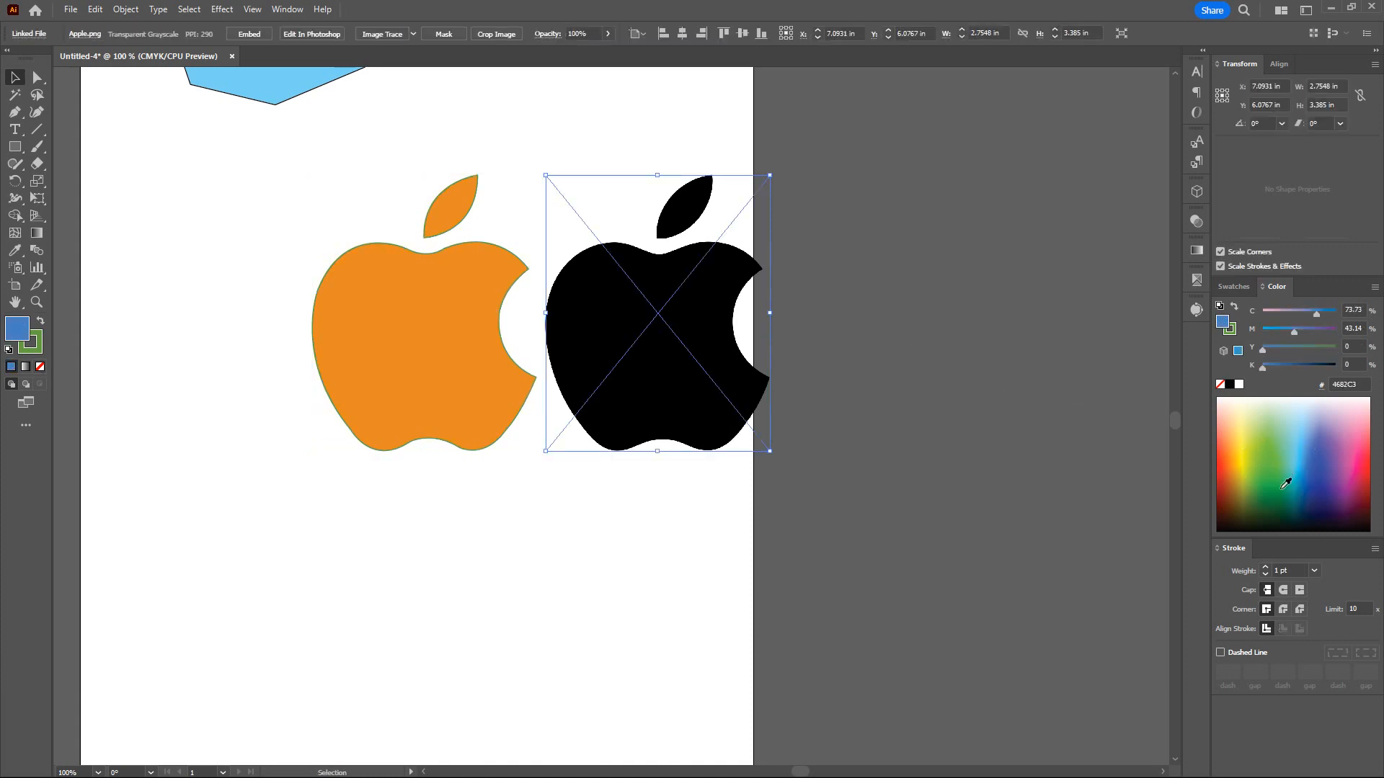
click(1287, 480)
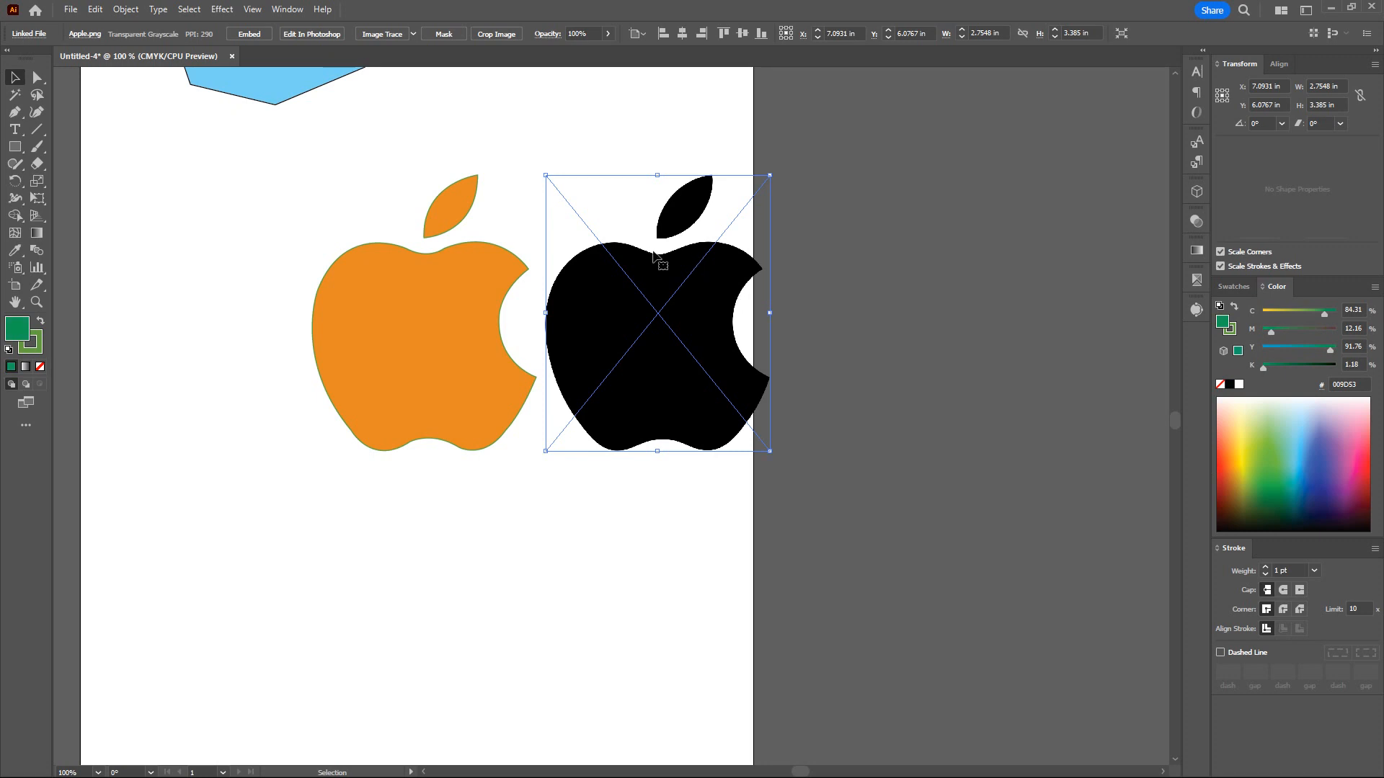
- Move the black Apple image against the traced body to compare their edges up close, then place it at about X 6.97 in
scroll(654, 253, up, 2)
scroll(654, 252, up, 1)
scroll(491, 257, up, 2)
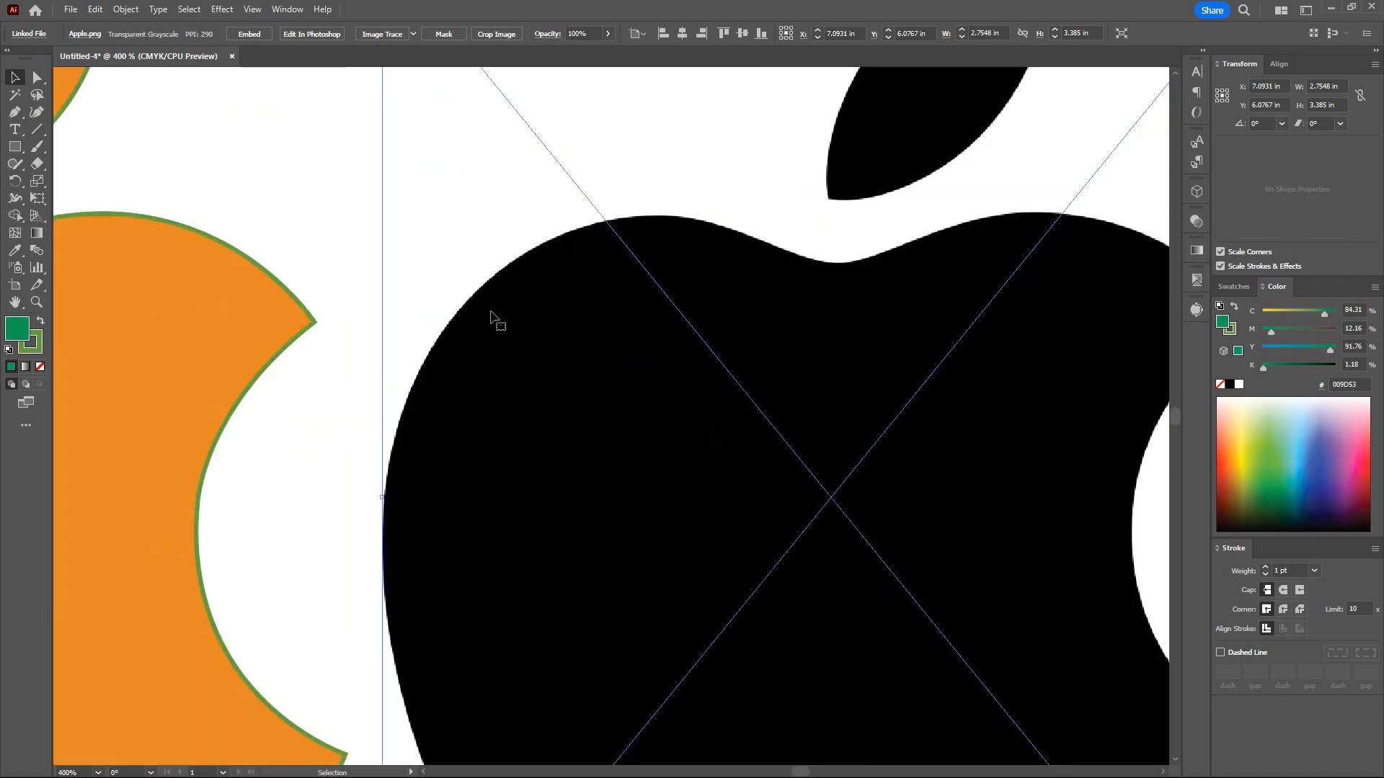
drag(525, 334, 343, 330)
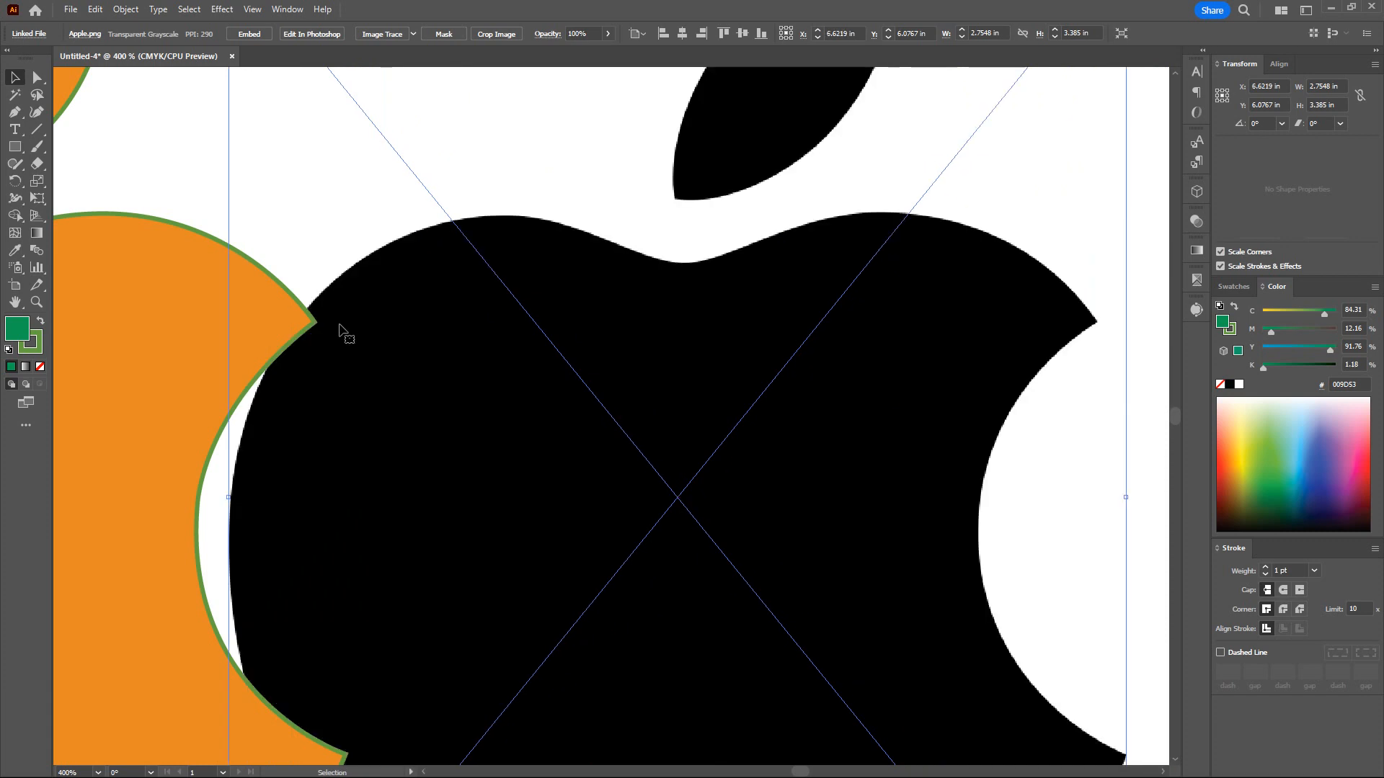
drag(226, 229, 374, 346)
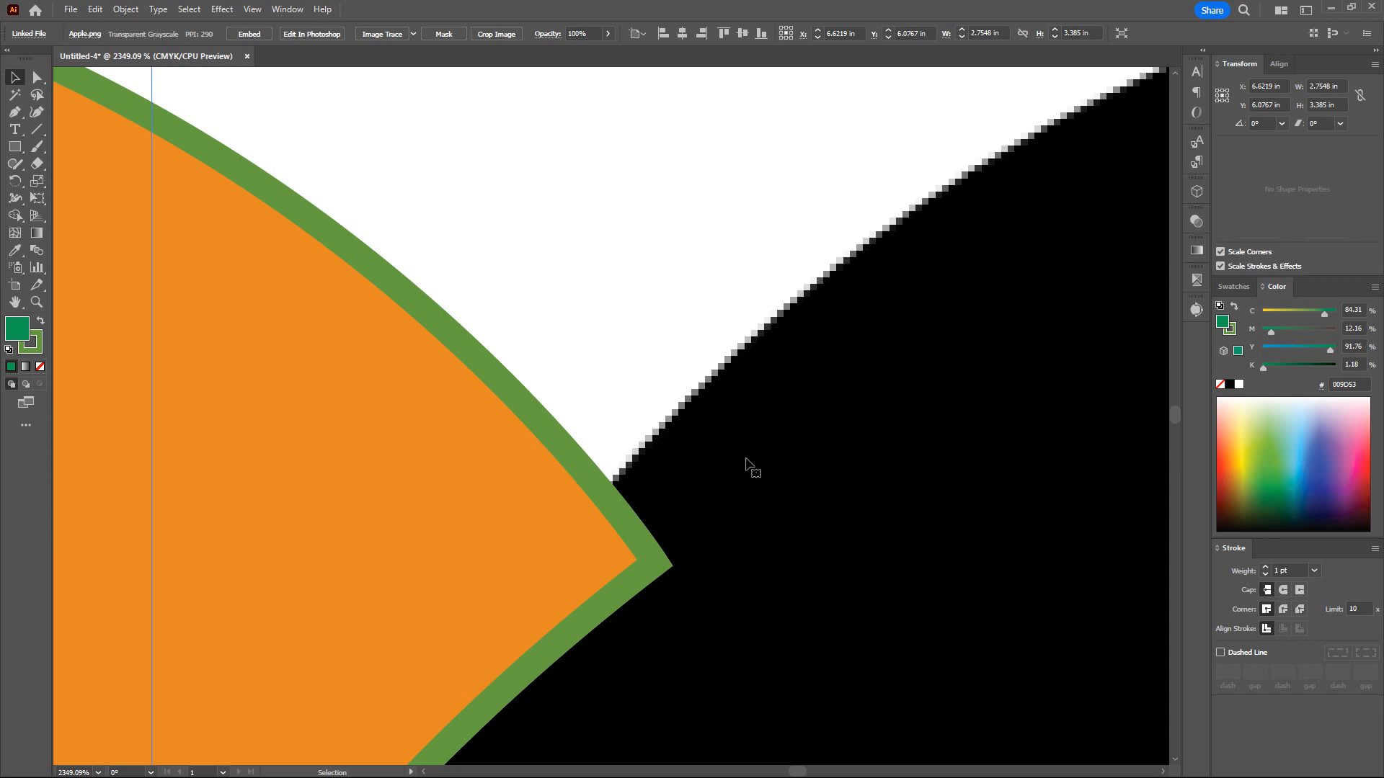
scroll(748, 463, down, 6)
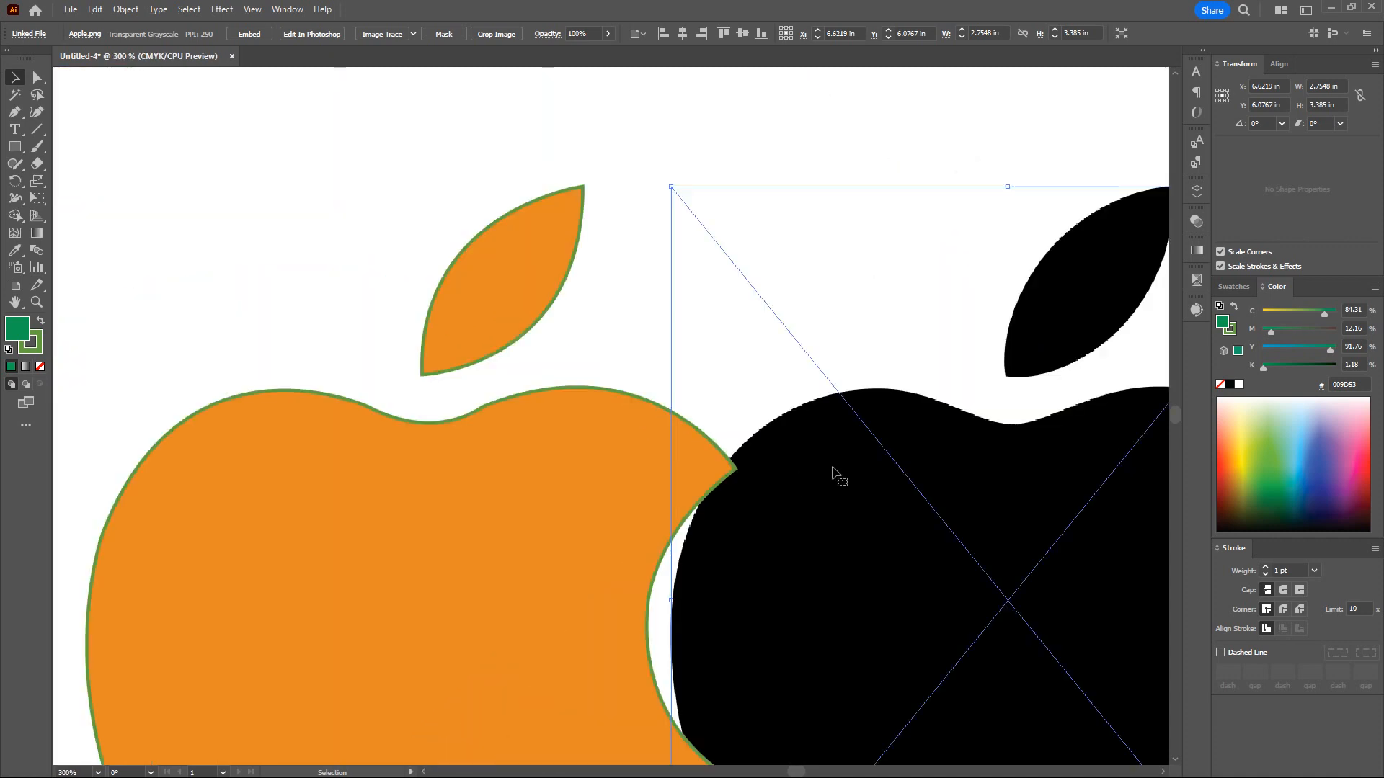
drag(847, 477, 932, 478)
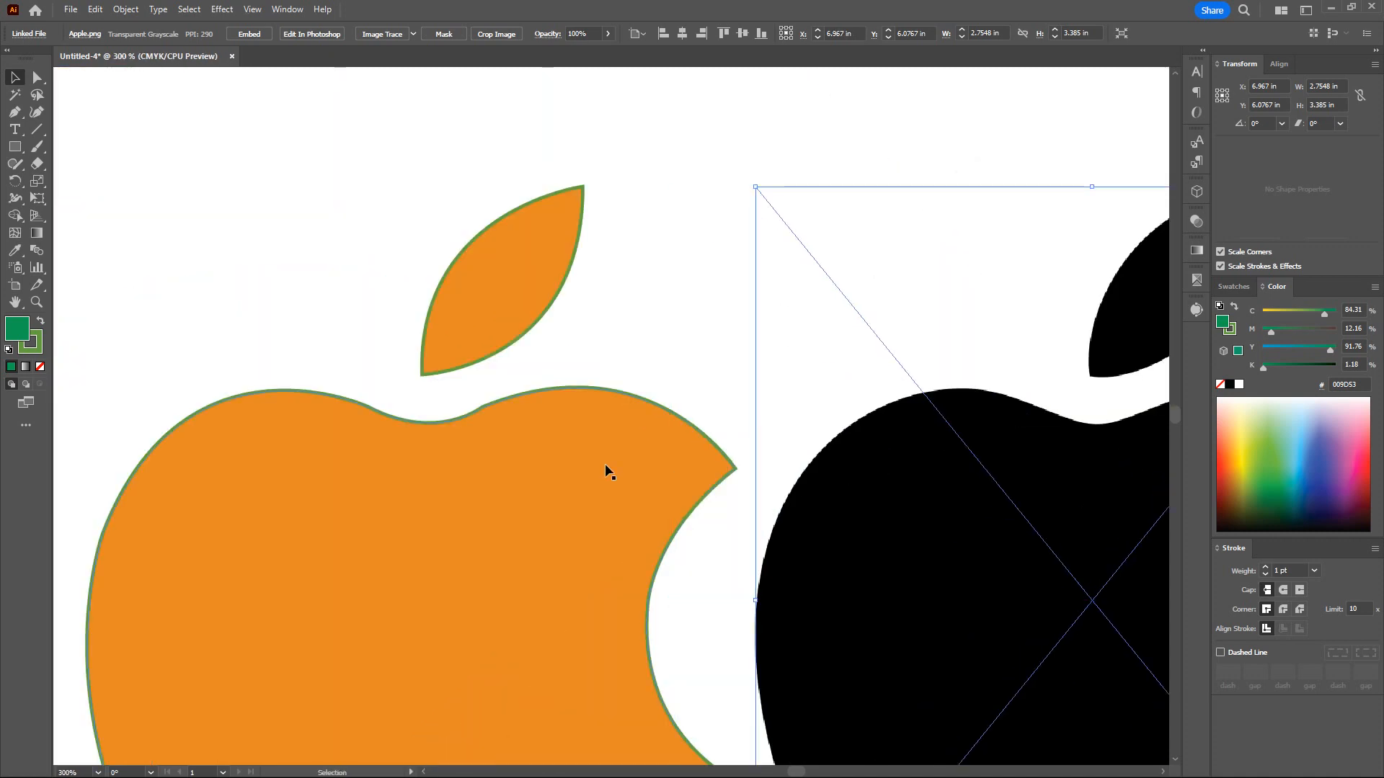
- Select the traced orange body and leaf and increase their stroke weight to 3 pt
drag(605, 497, 520, 393)
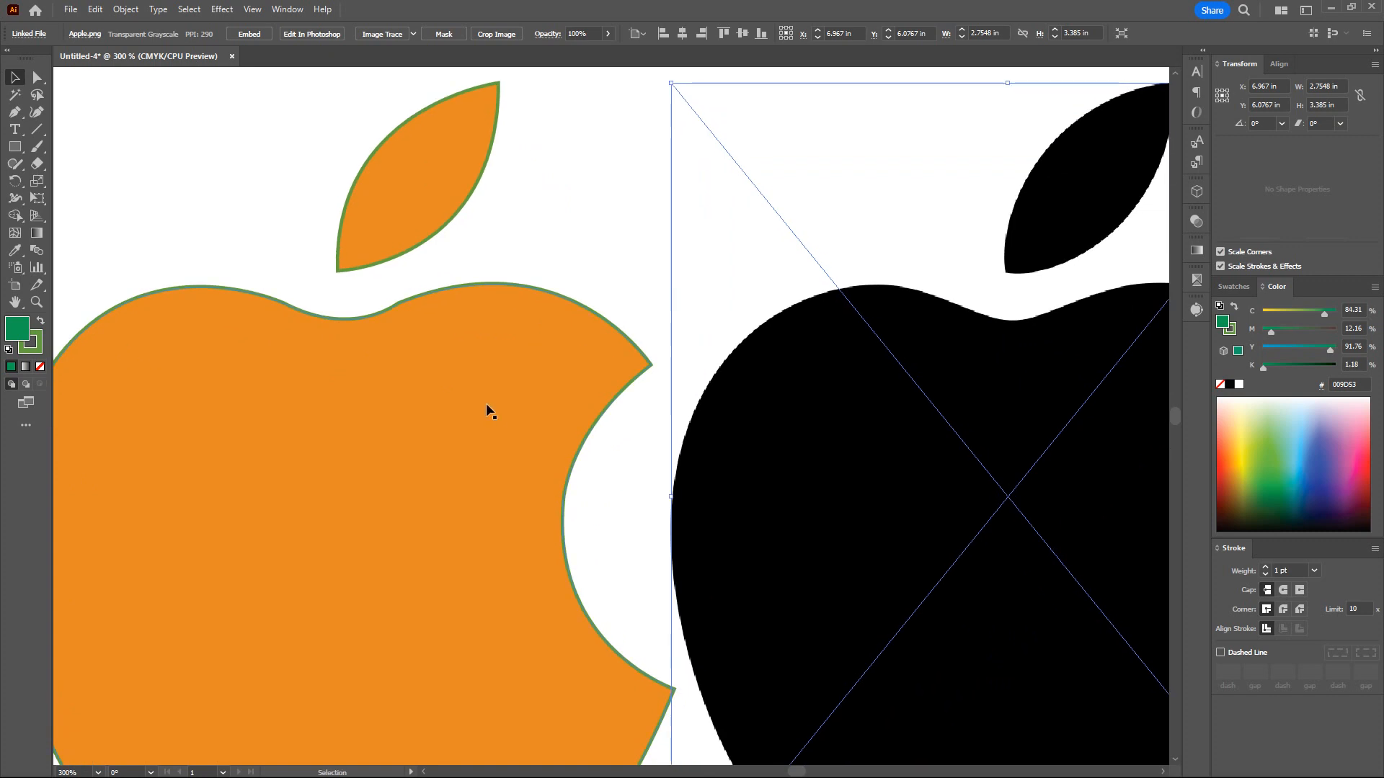
click(486, 404)
shift+click(408, 211)
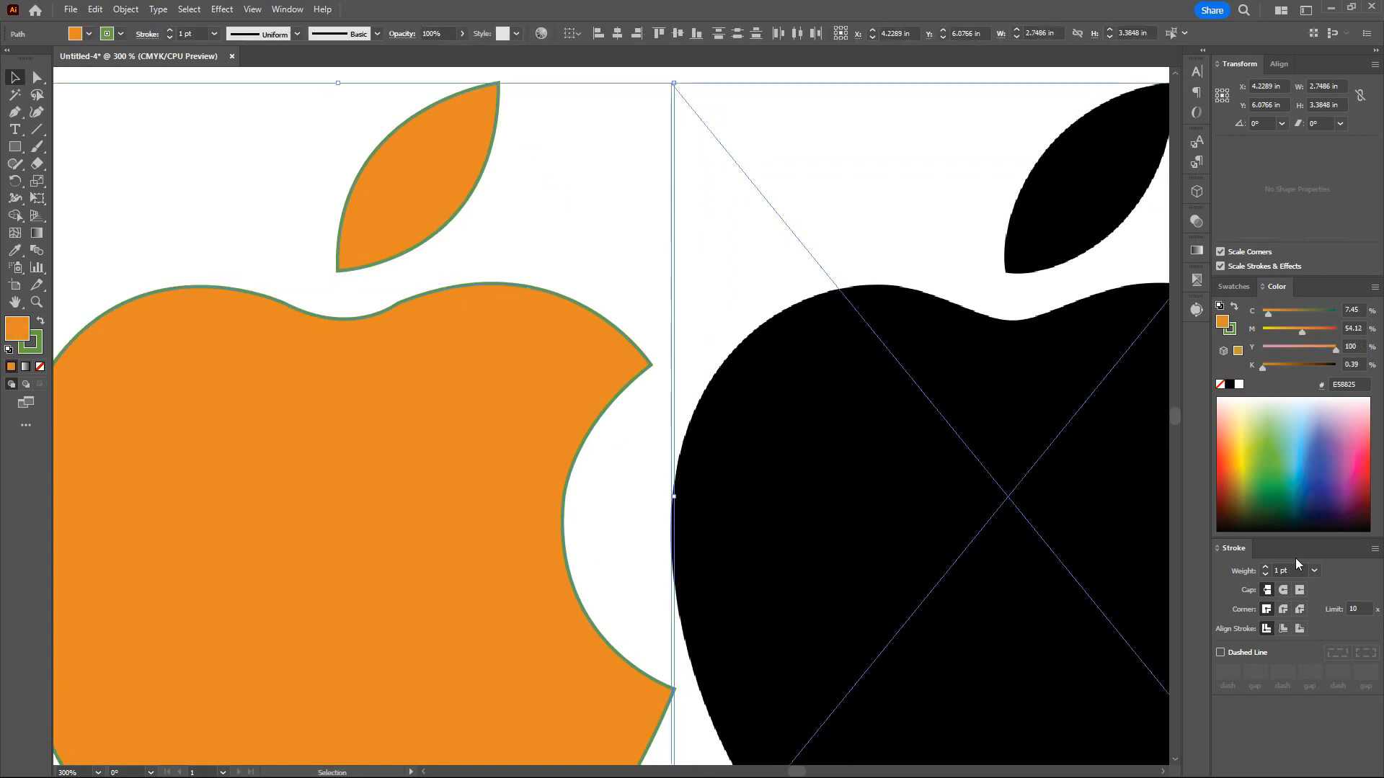
scroll(1295, 569, up, 2)
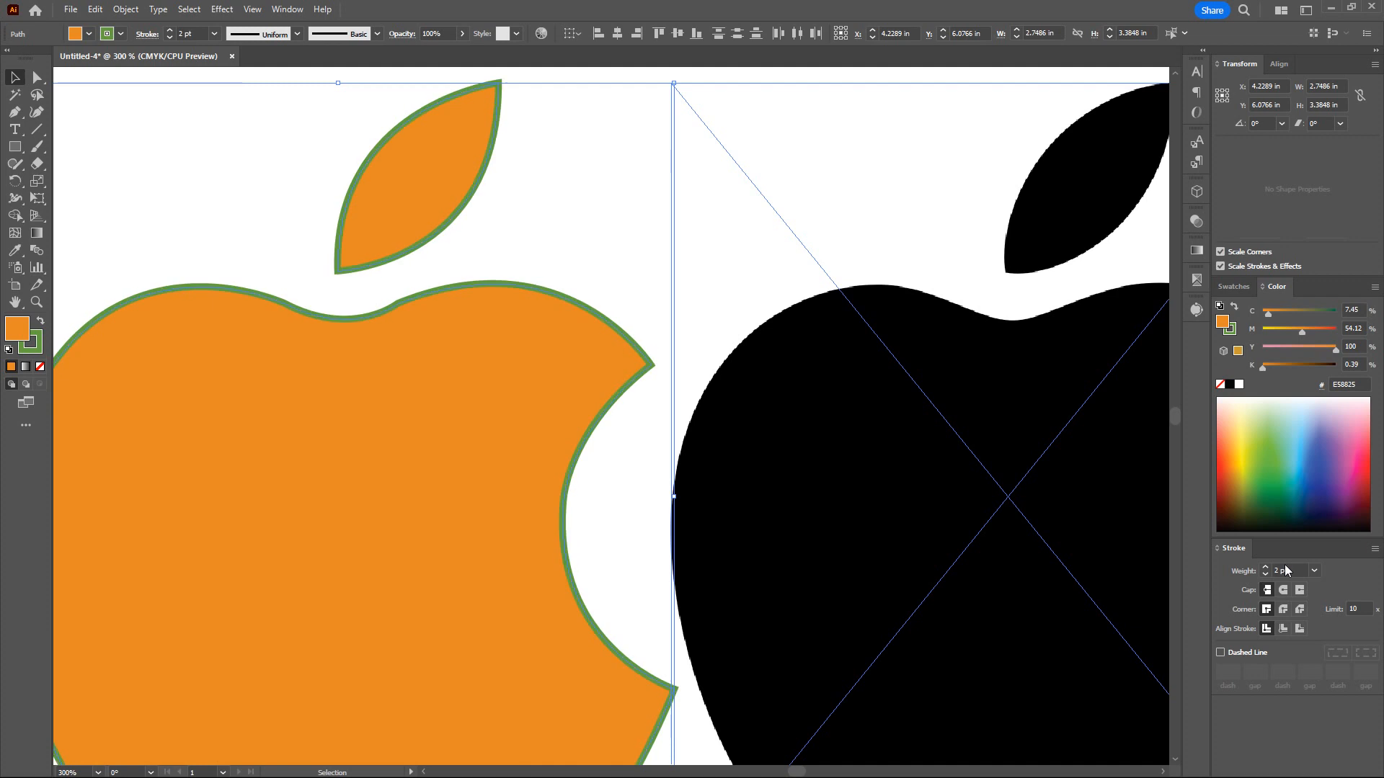
- Recolor the body and leaf strokes from the spectrum, trying lime C1D82F and ending with dark blue 3C2D84, and deselect them
click(1231, 332)
click(1259, 452)
click(1296, 484)
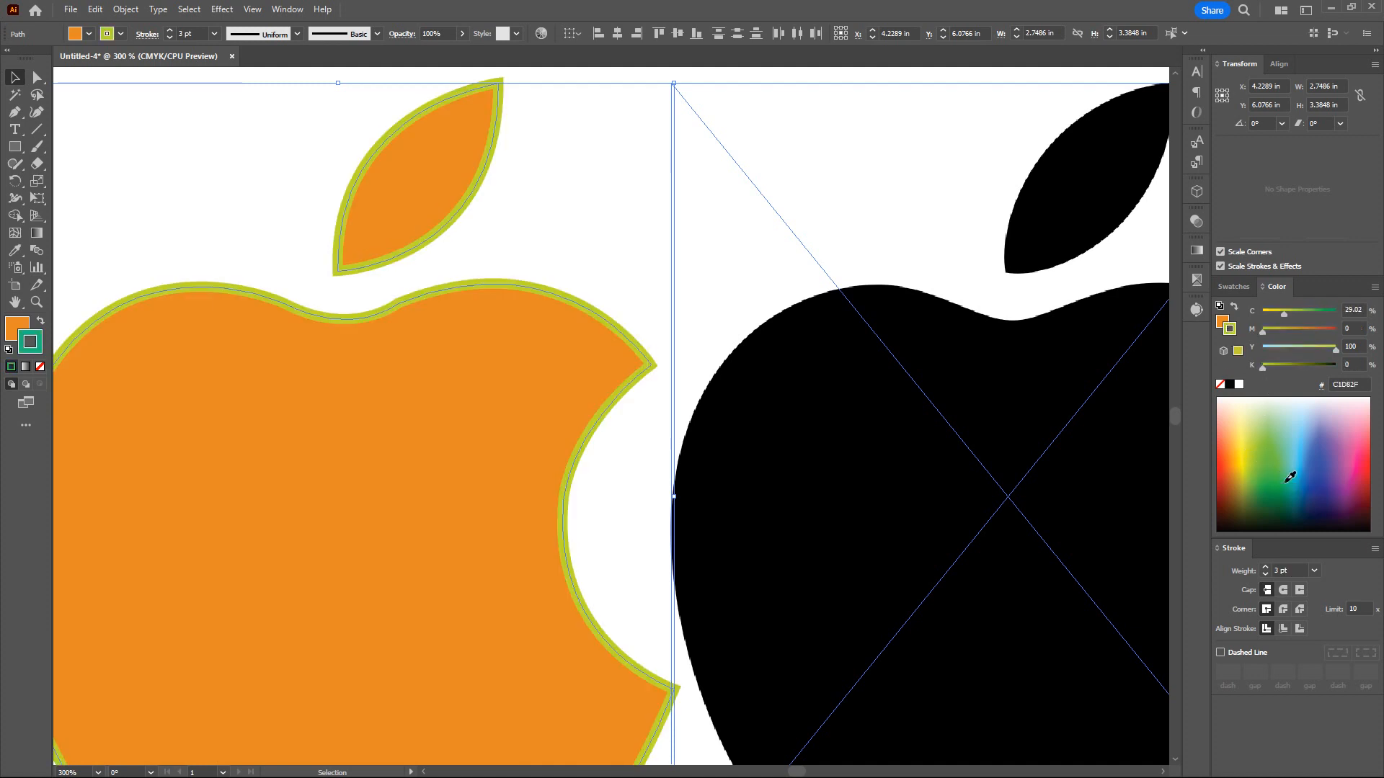
click(1299, 487)
click(1324, 495)
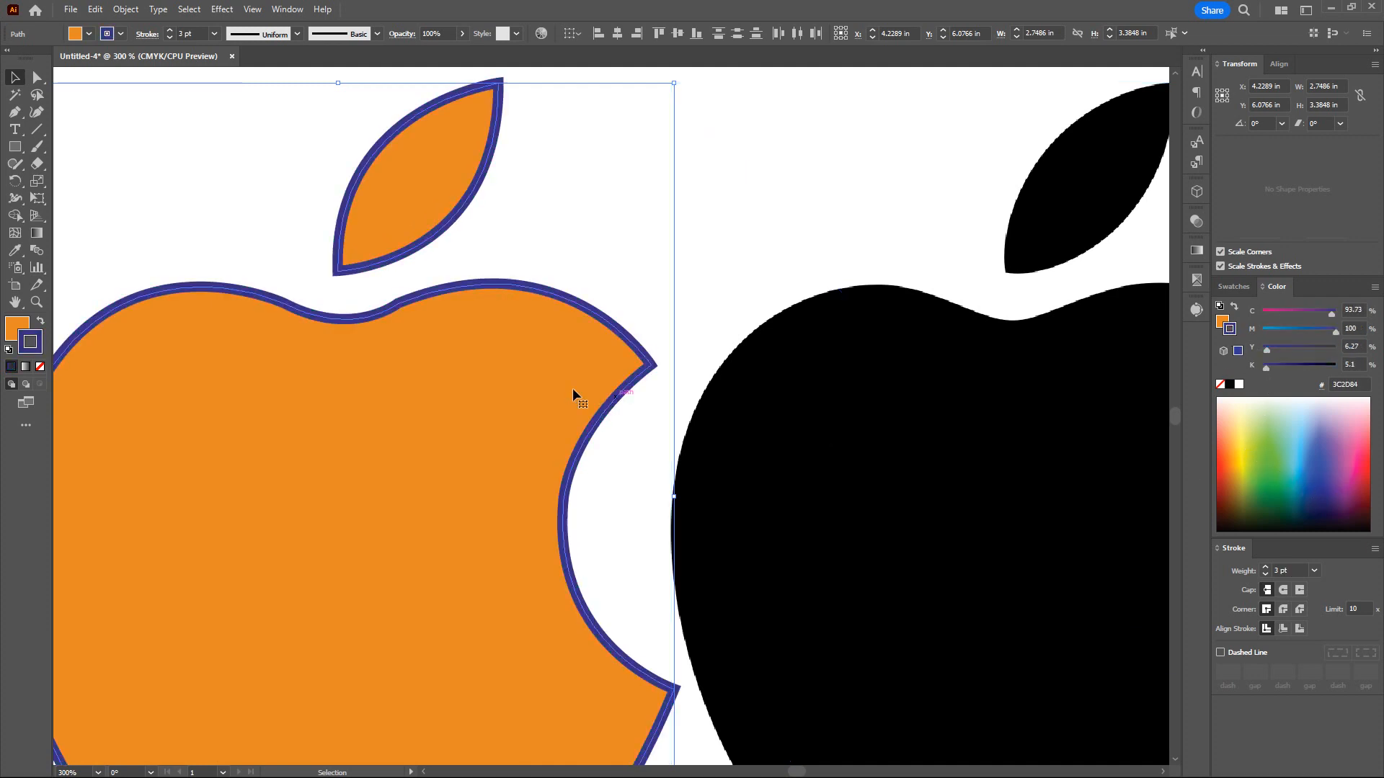
key(ctrl+1)
scroll(574, 390, down, 2)
drag(577, 463, 694, 451)
click(399, 373)
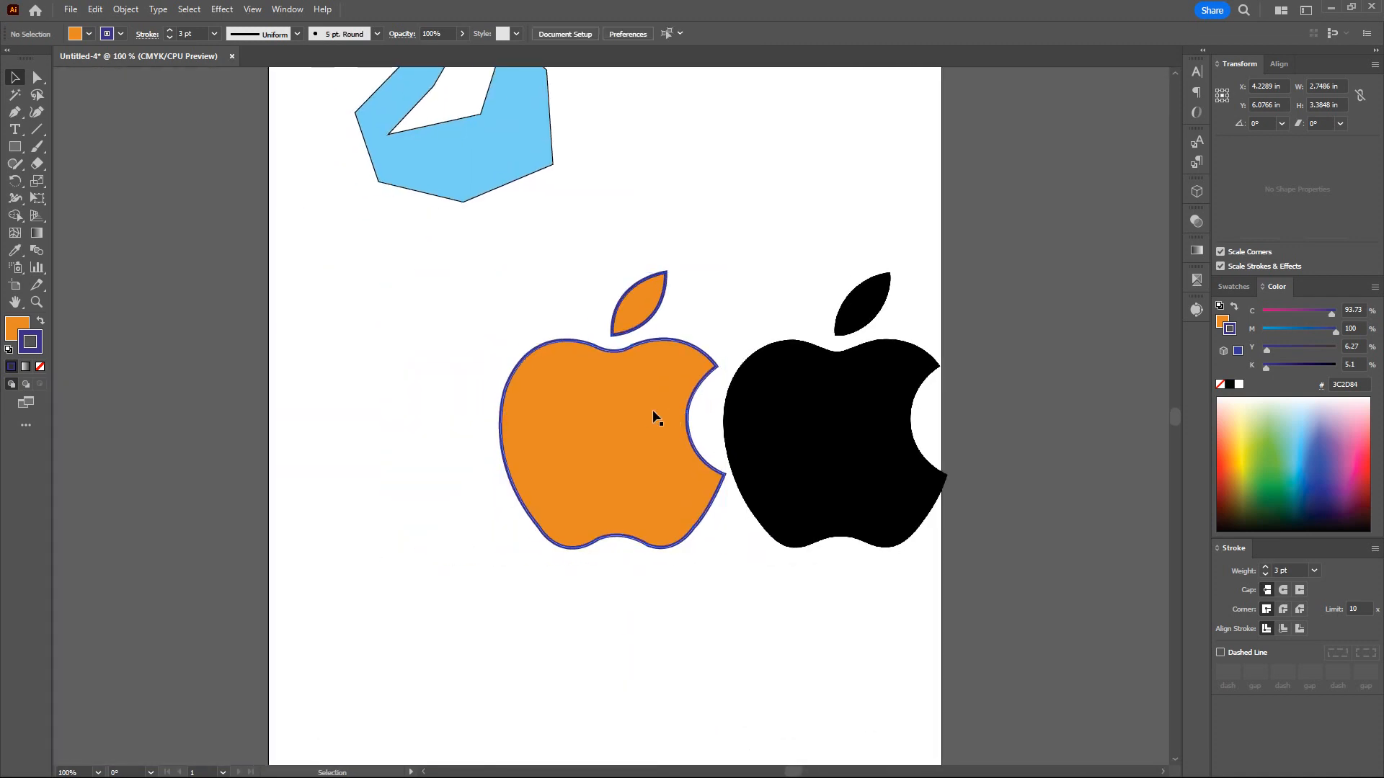
scroll(660, 416, down, 1)
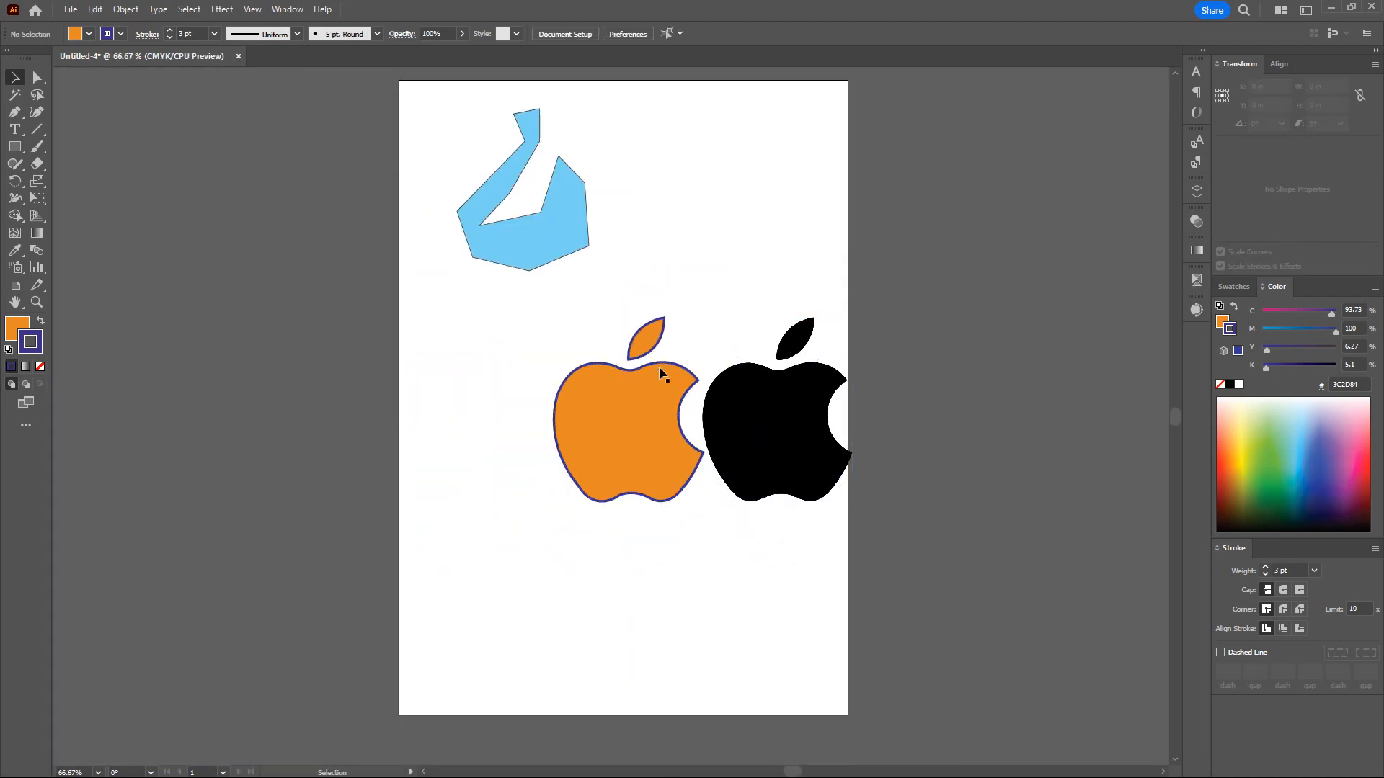
click(660, 427)
click(504, 310)
- Add an anchor point on the orange body's left edge, below its widest part, with the Add Anchor Point tool
click(10, 115)
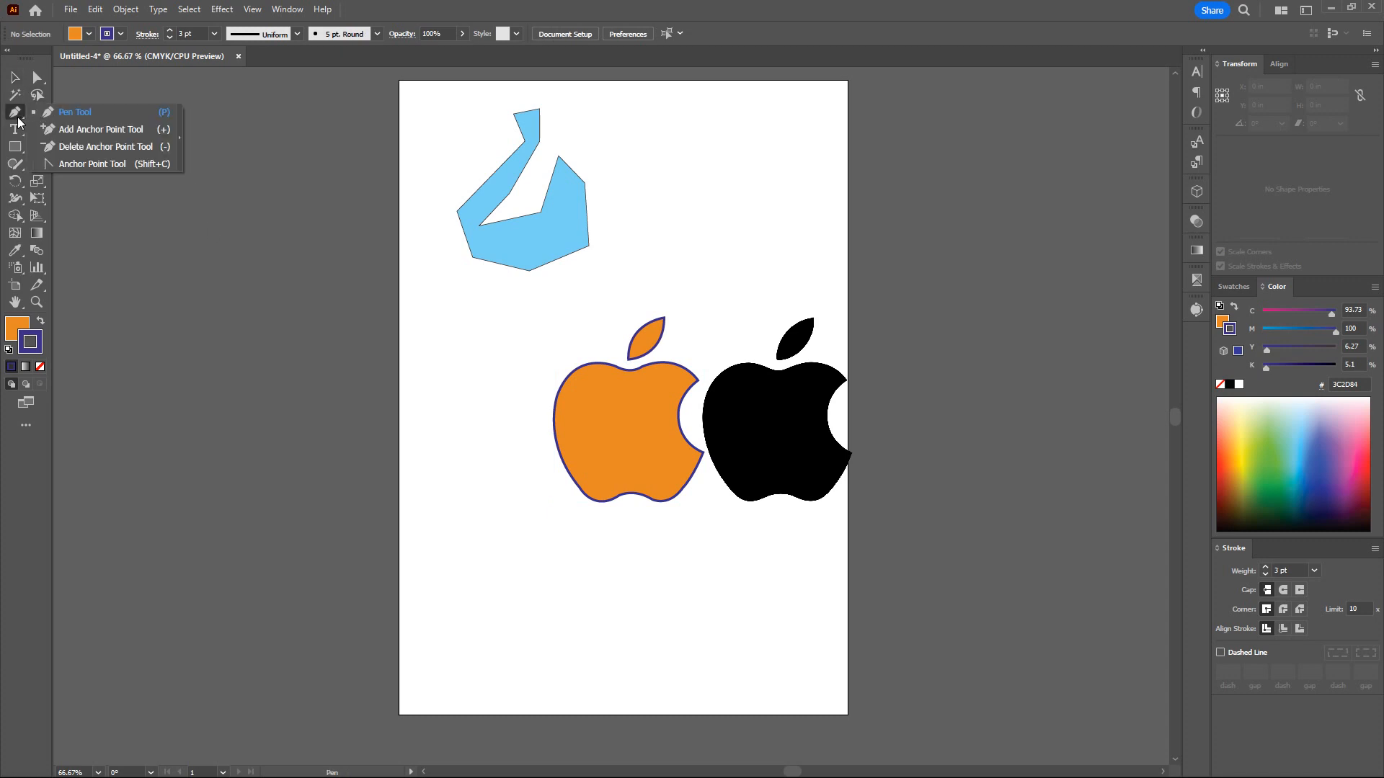
click(82, 130)
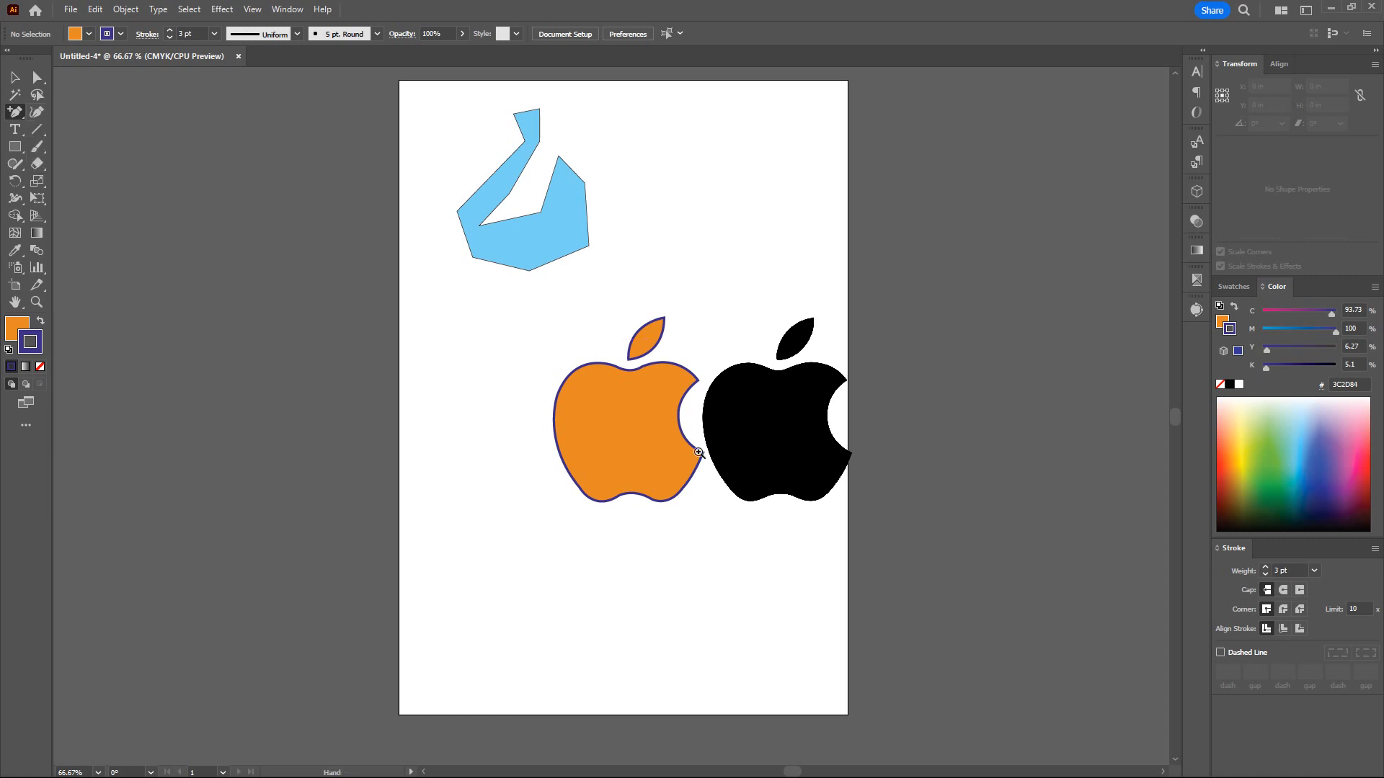
drag(427, 256, 805, 524)
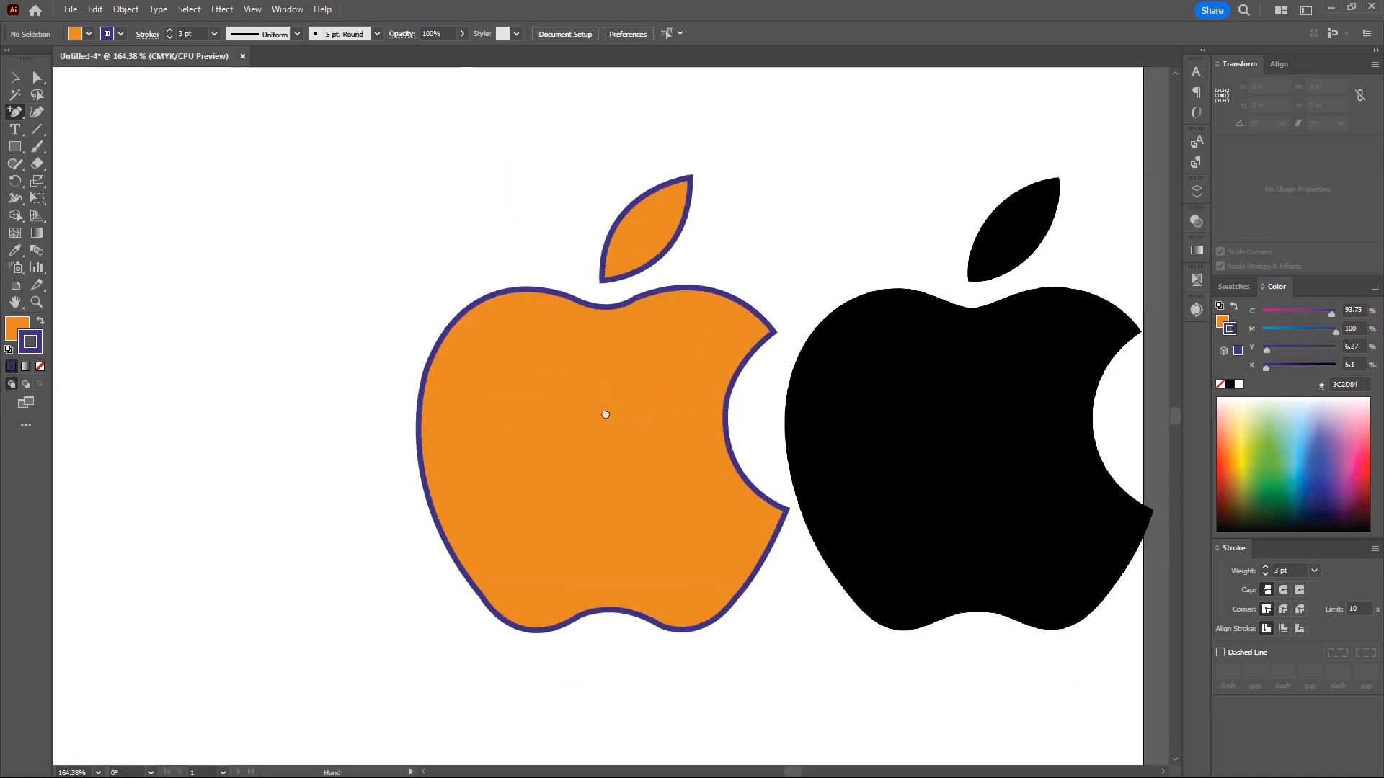
click(580, 369)
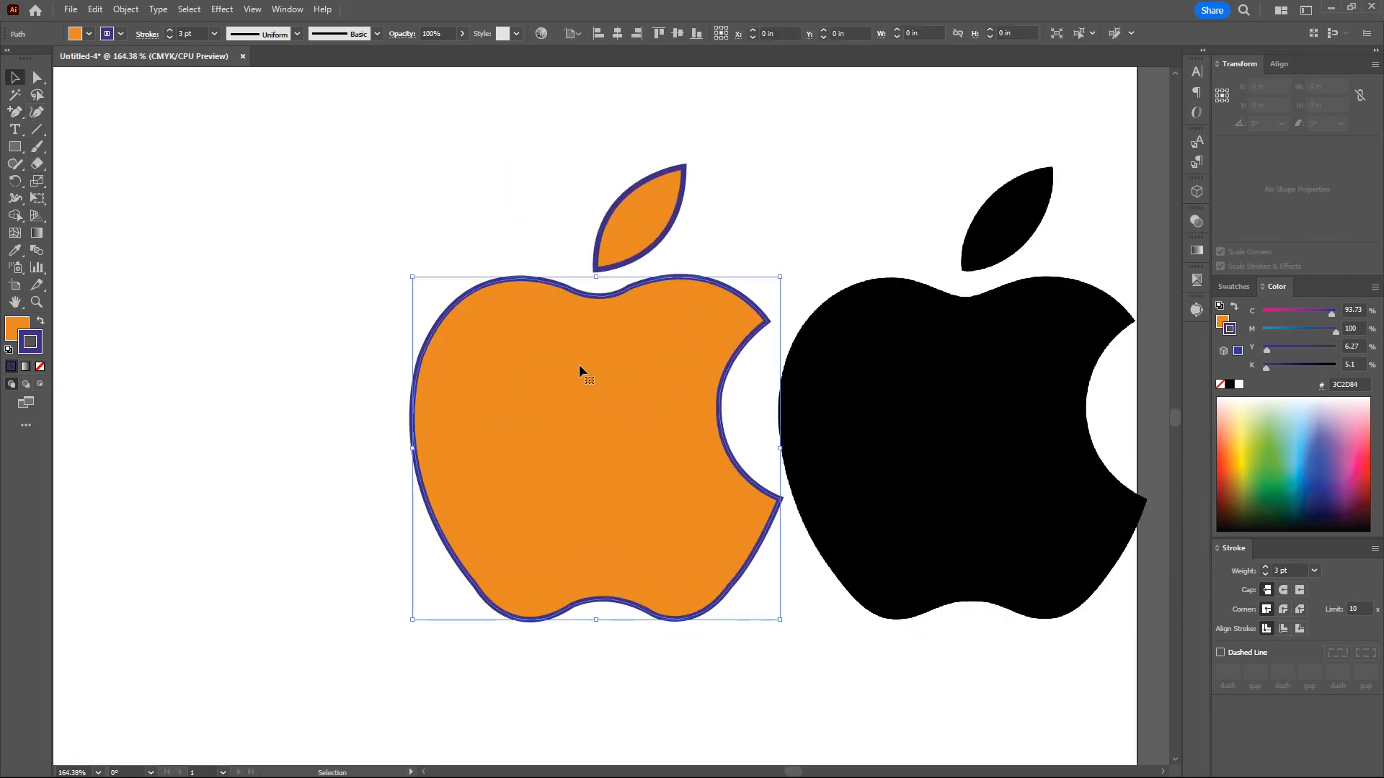
click(38, 78)
click(320, 304)
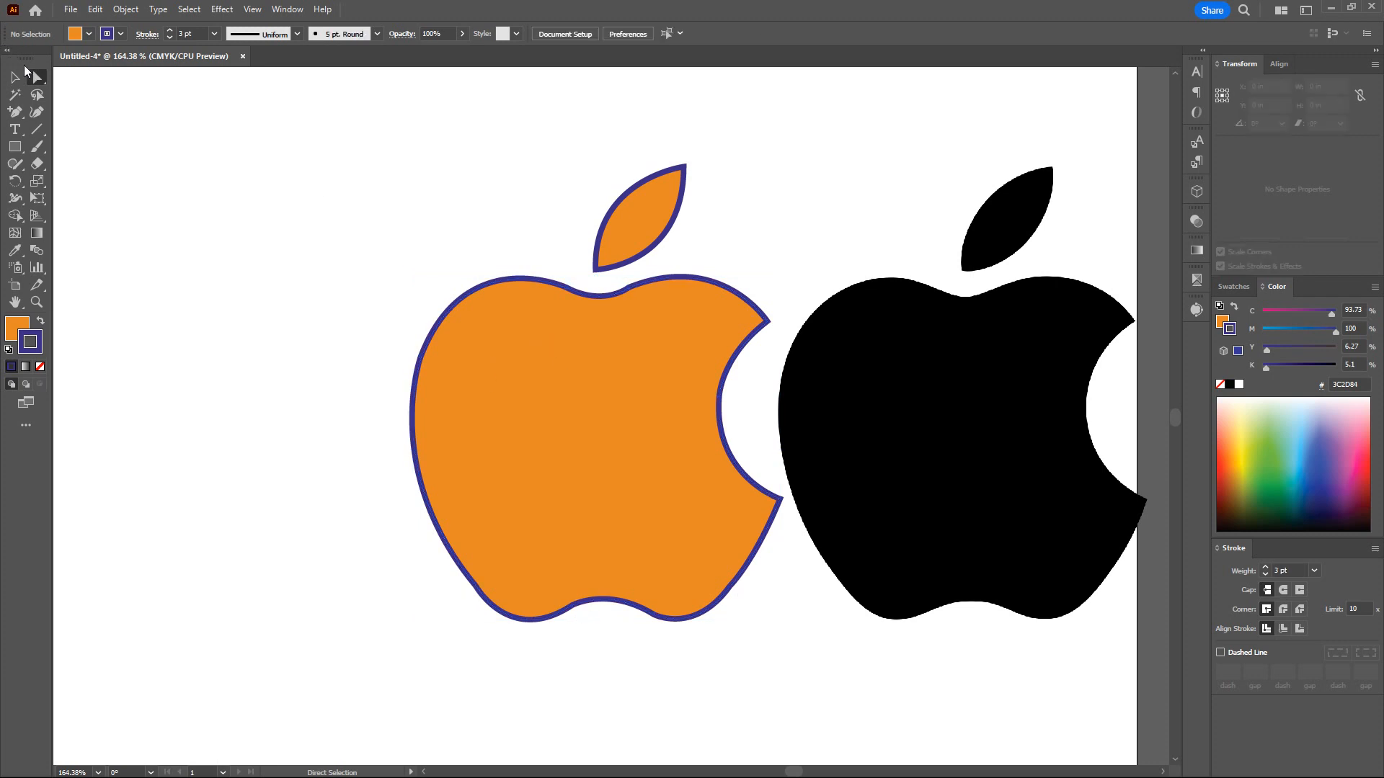
click(587, 419)
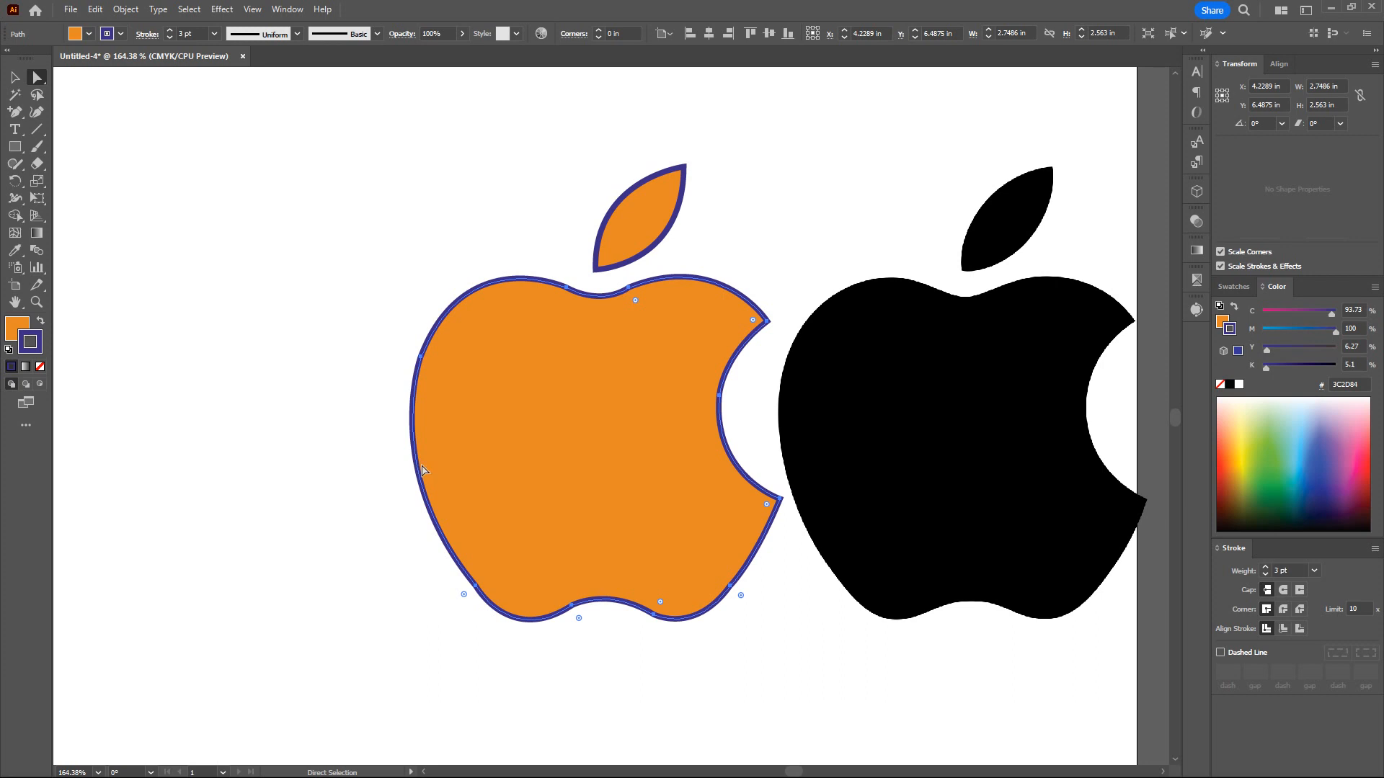
click(15, 112)
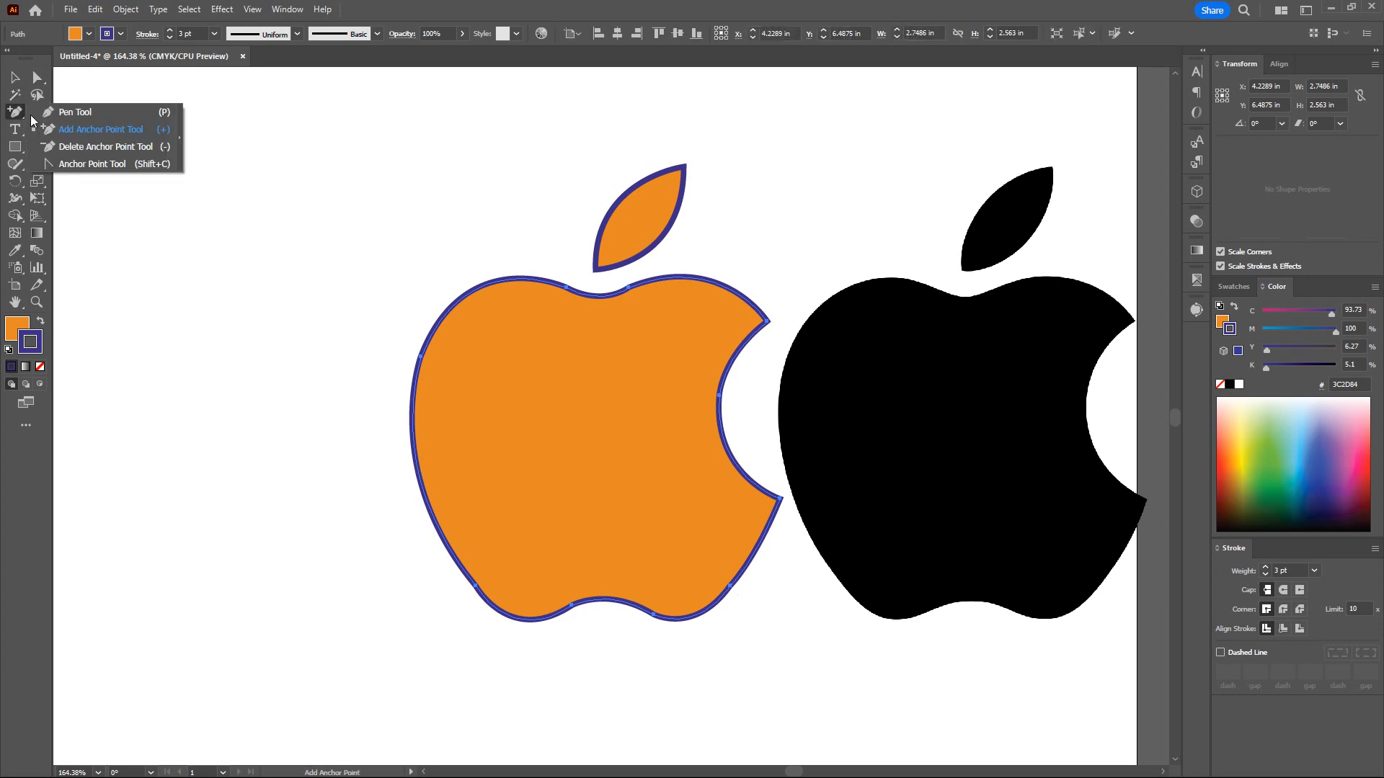
click(75, 132)
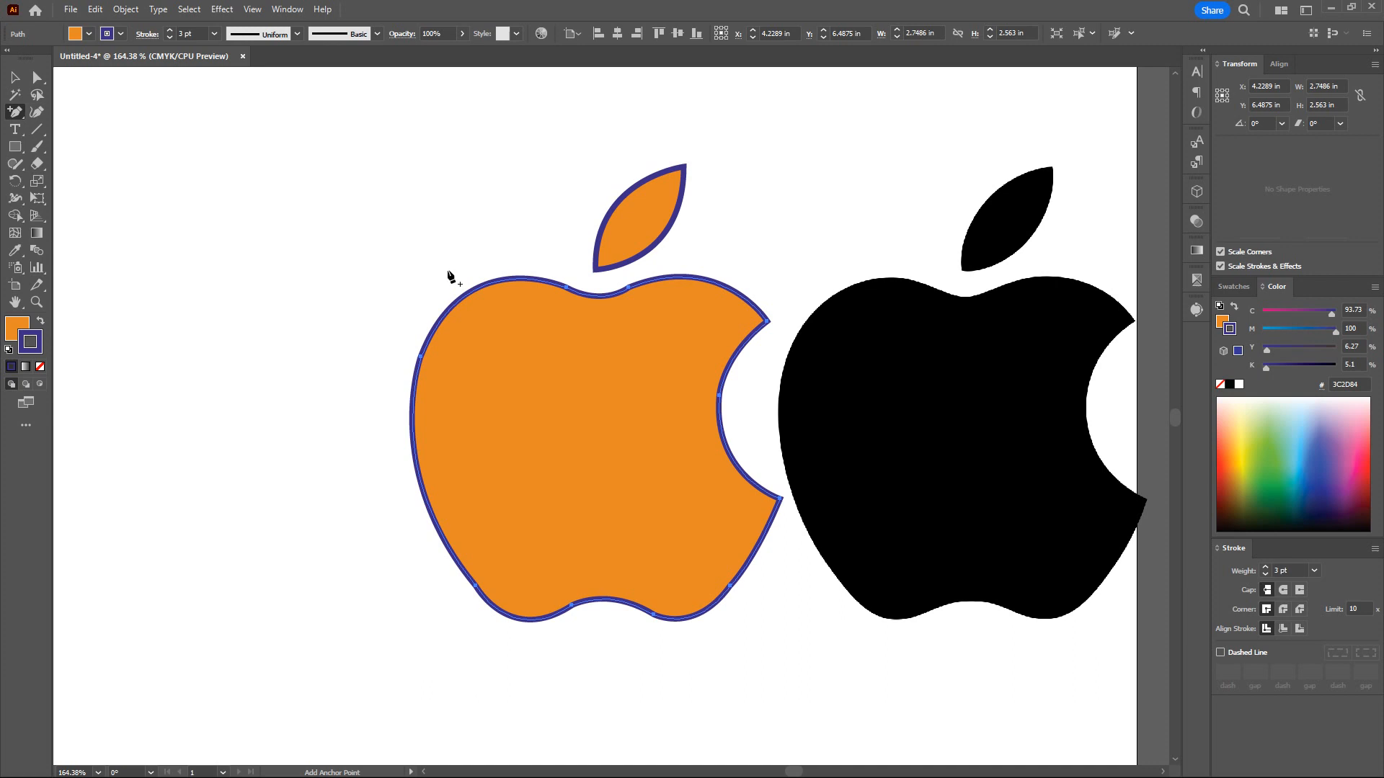
click(419, 469)
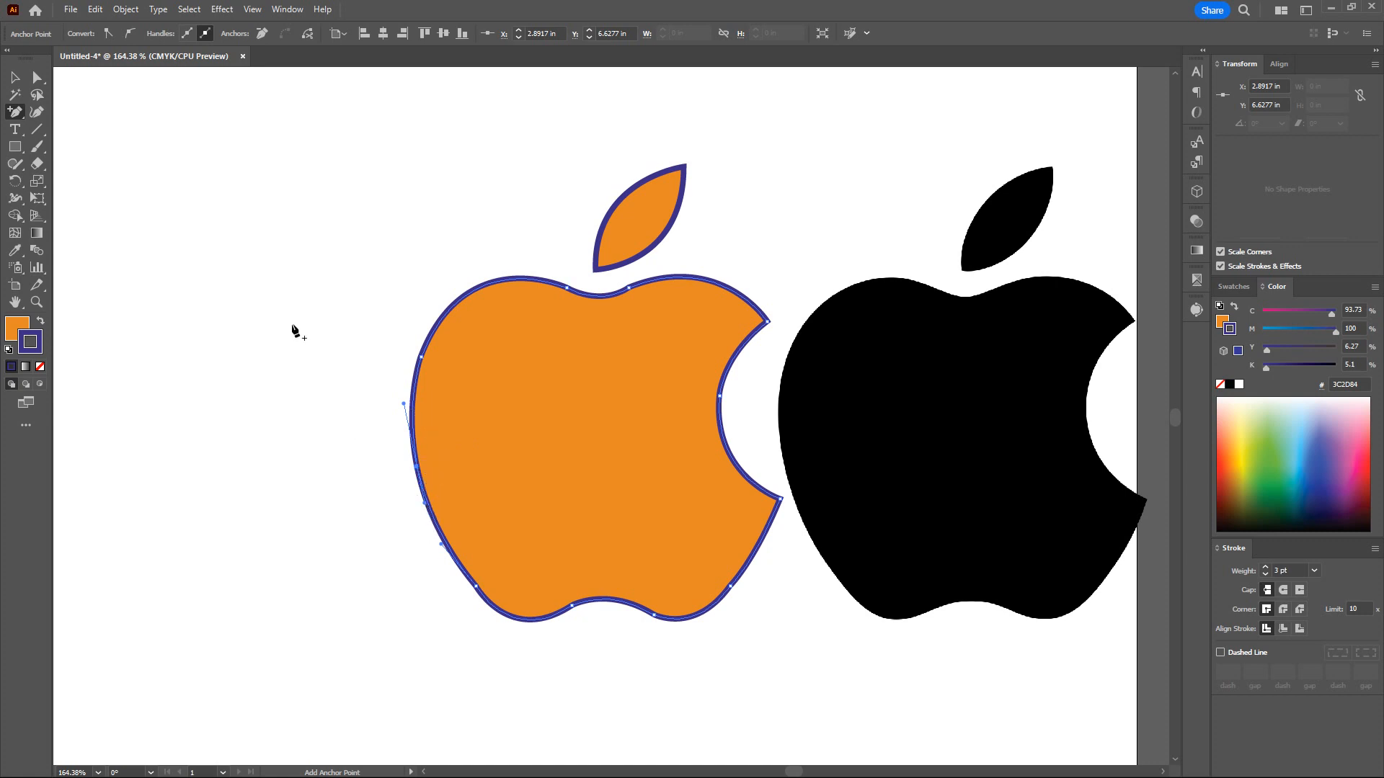
- Dent the body's left edge by moving the added anchor to about X 2.99 in and adjusting its handles with Direct Selection
click(22, 113)
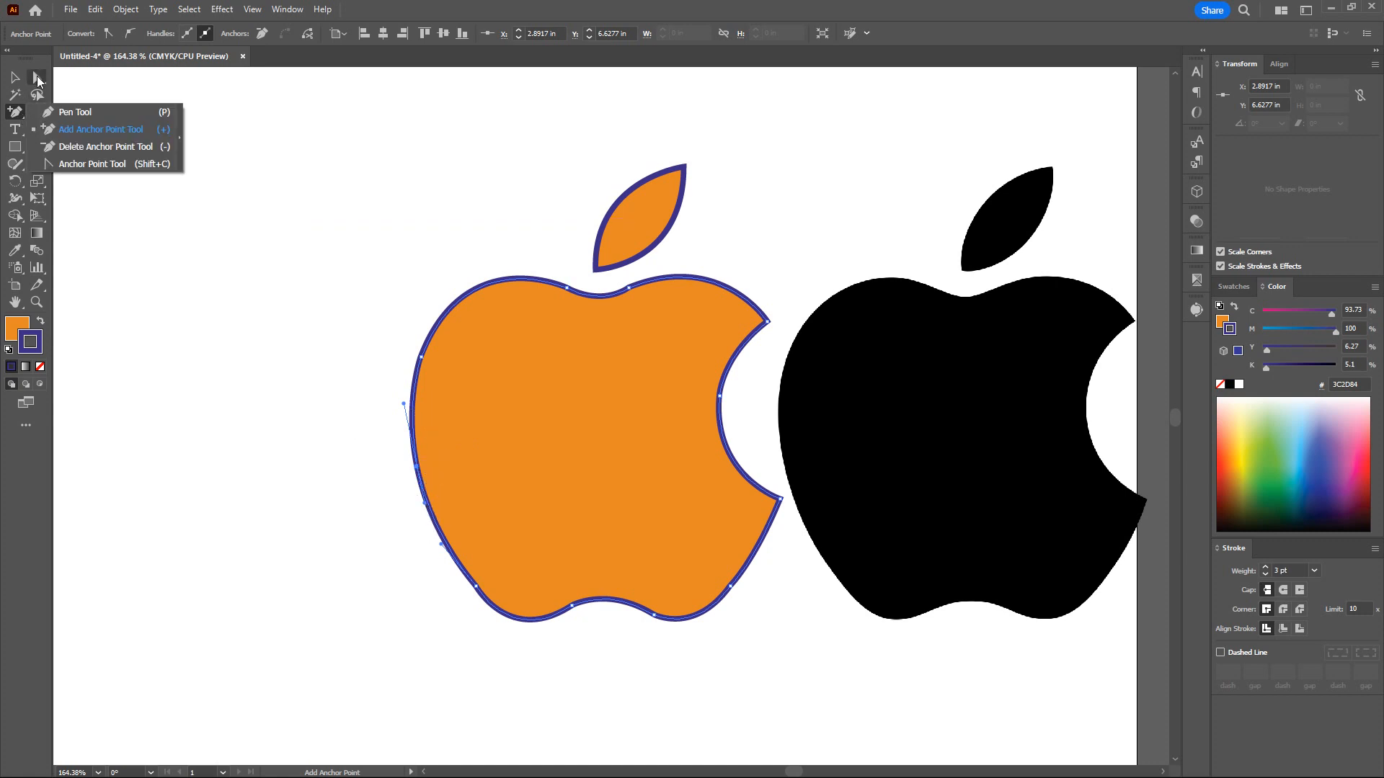
click(38, 82)
click(38, 82)
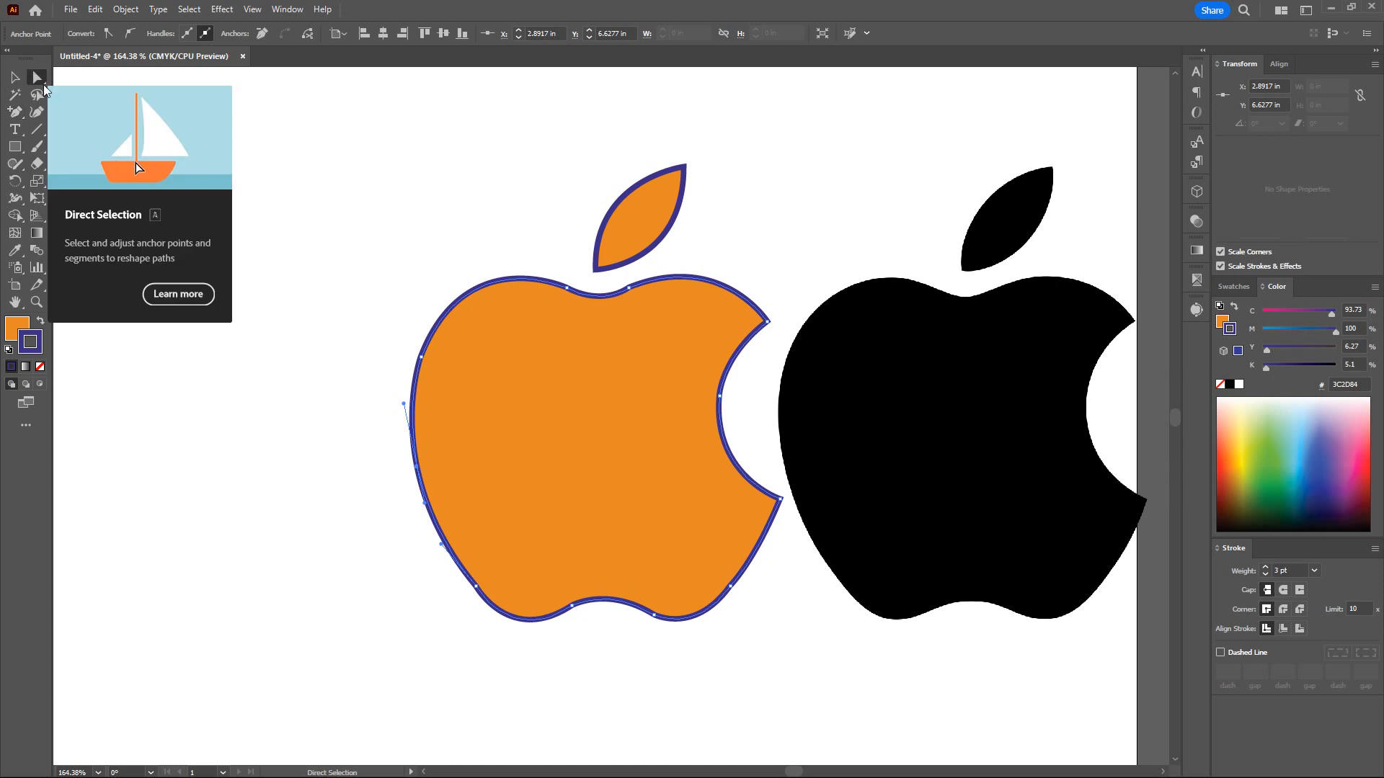
click(417, 469)
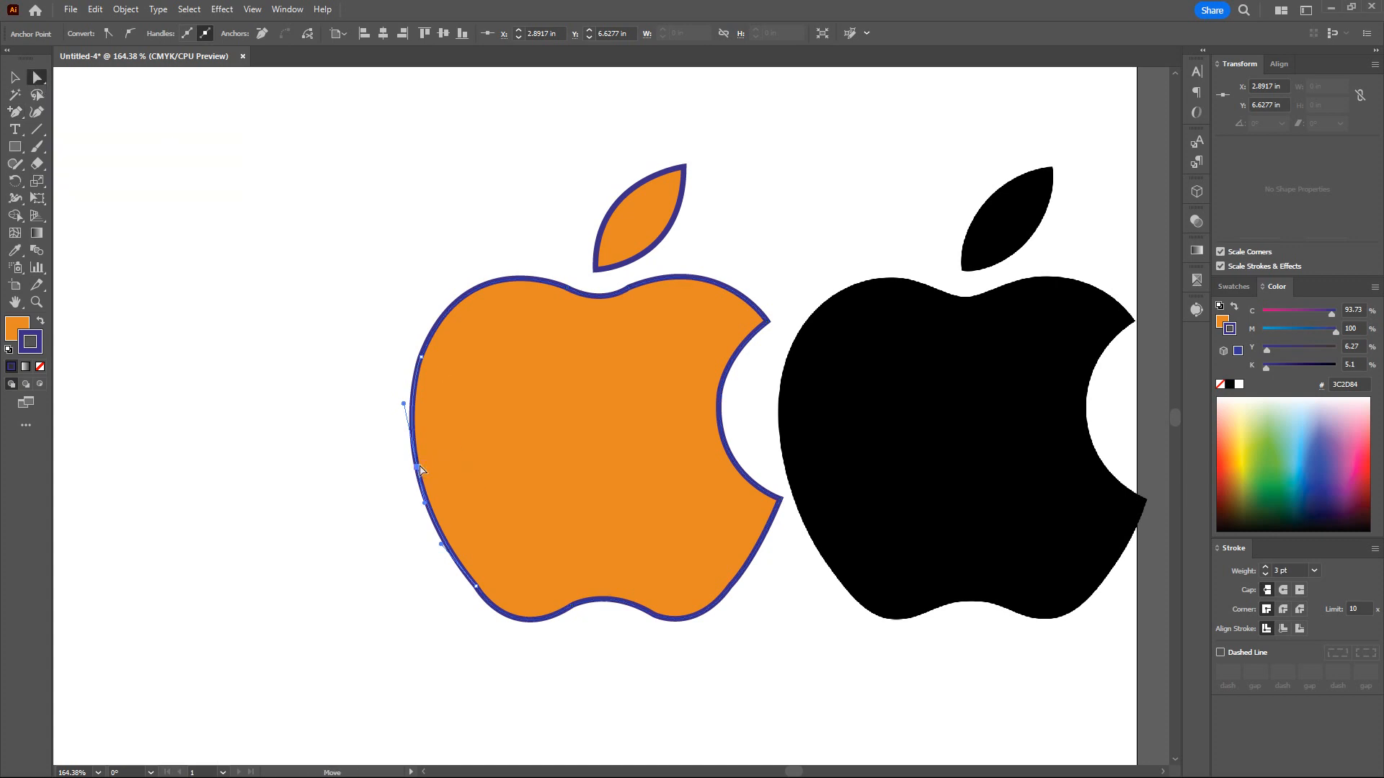
drag(422, 470, 431, 469)
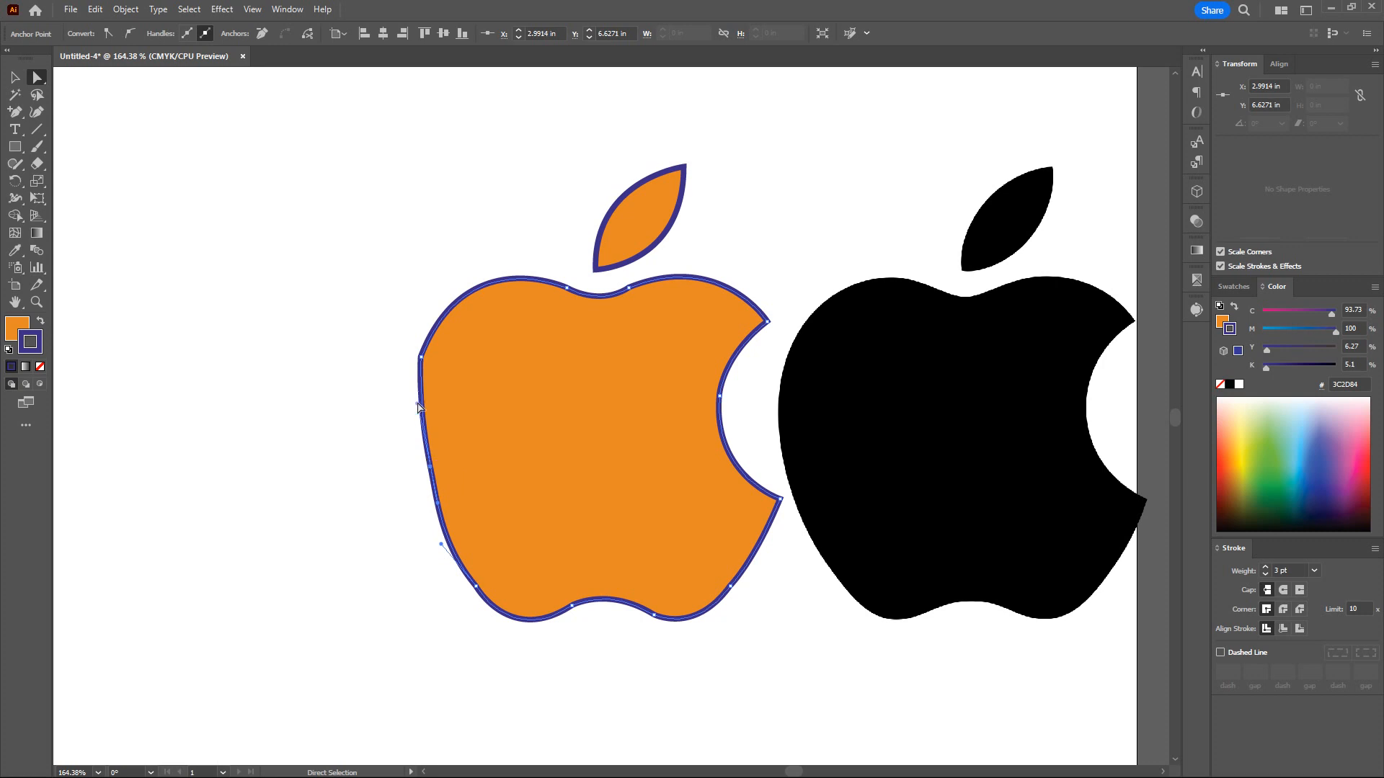
drag(418, 405, 397, 395)
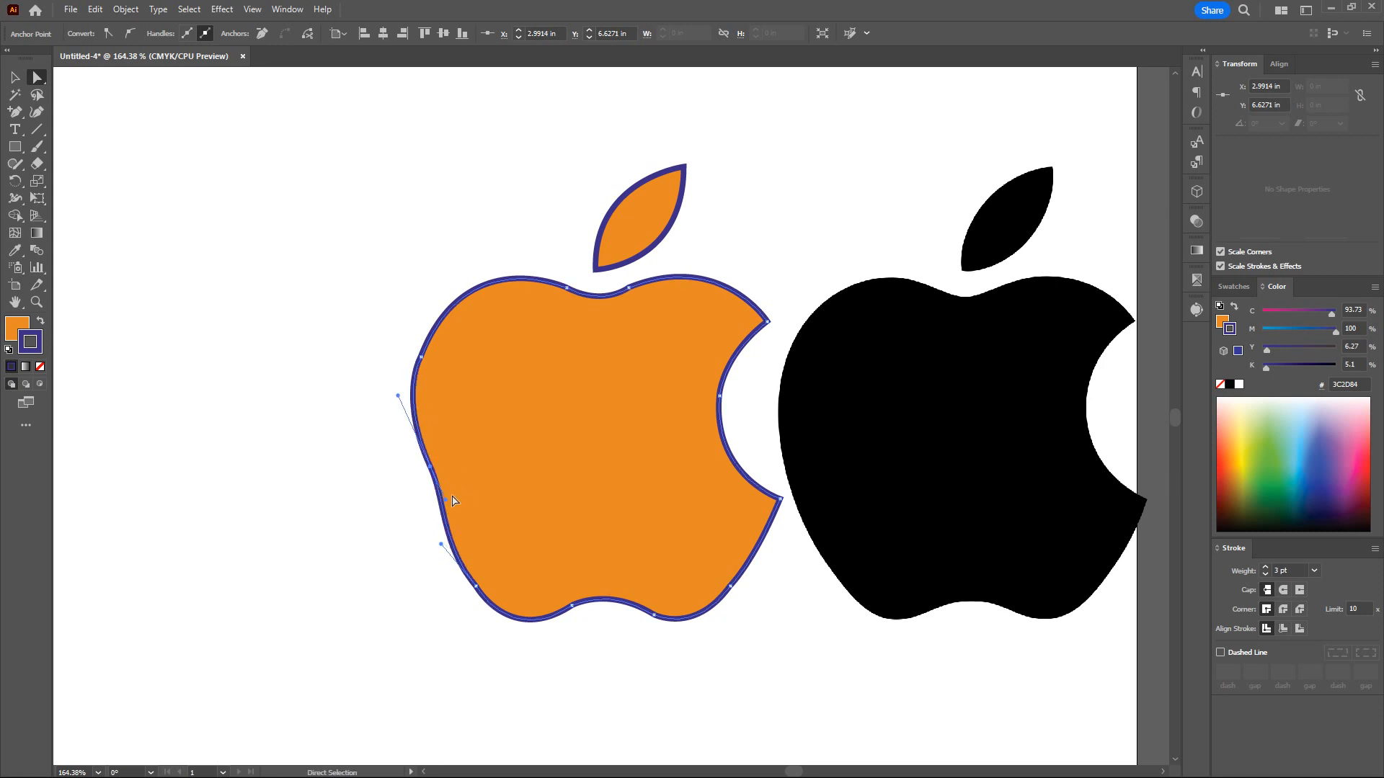
drag(446, 501, 451, 483)
click(386, 530)
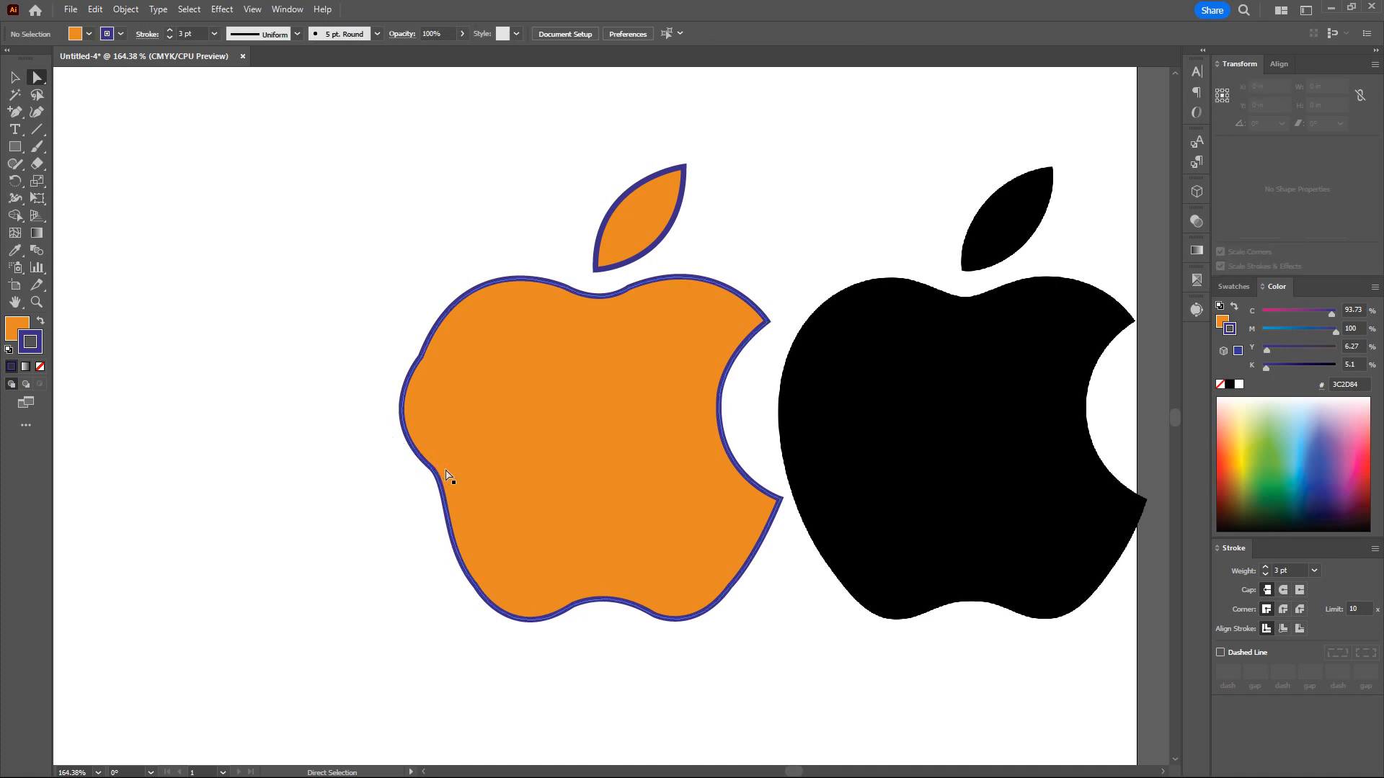
click(426, 431)
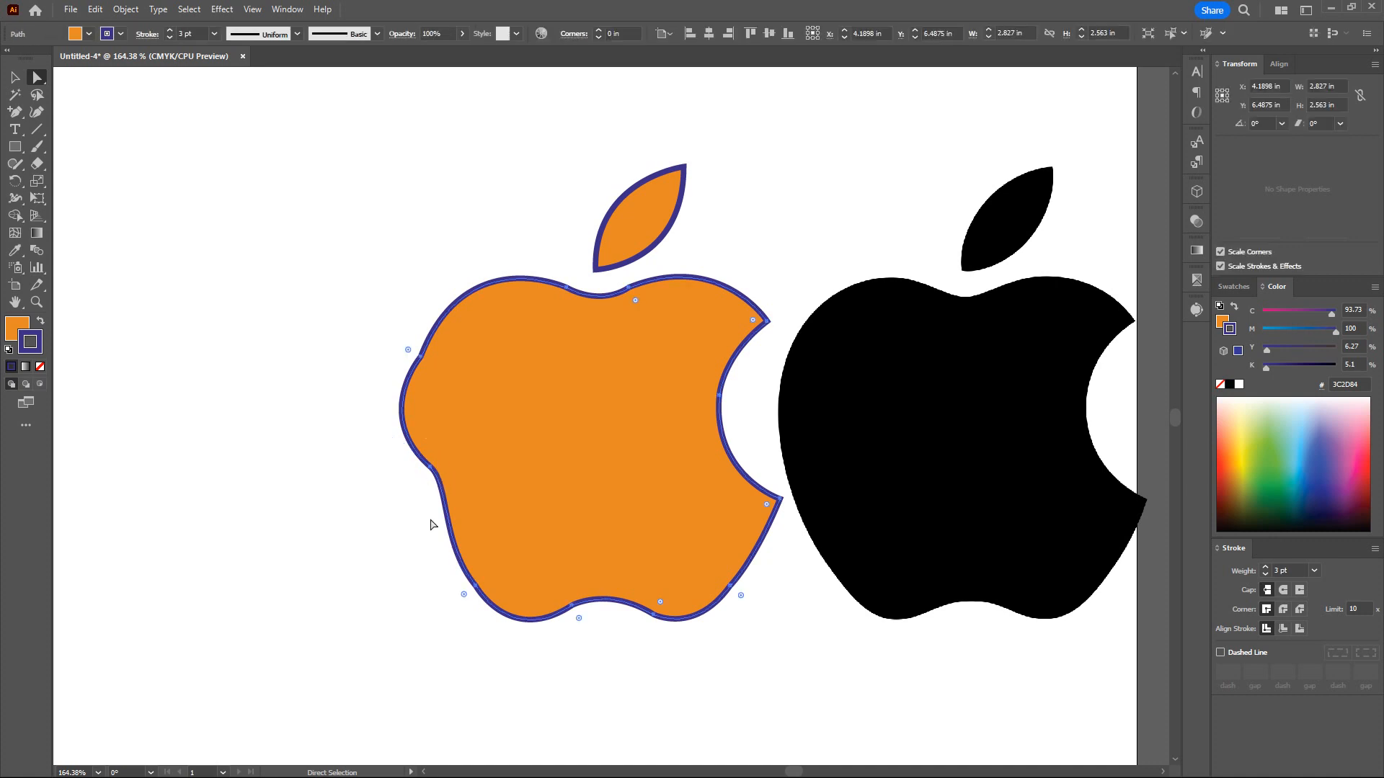
click(432, 468)
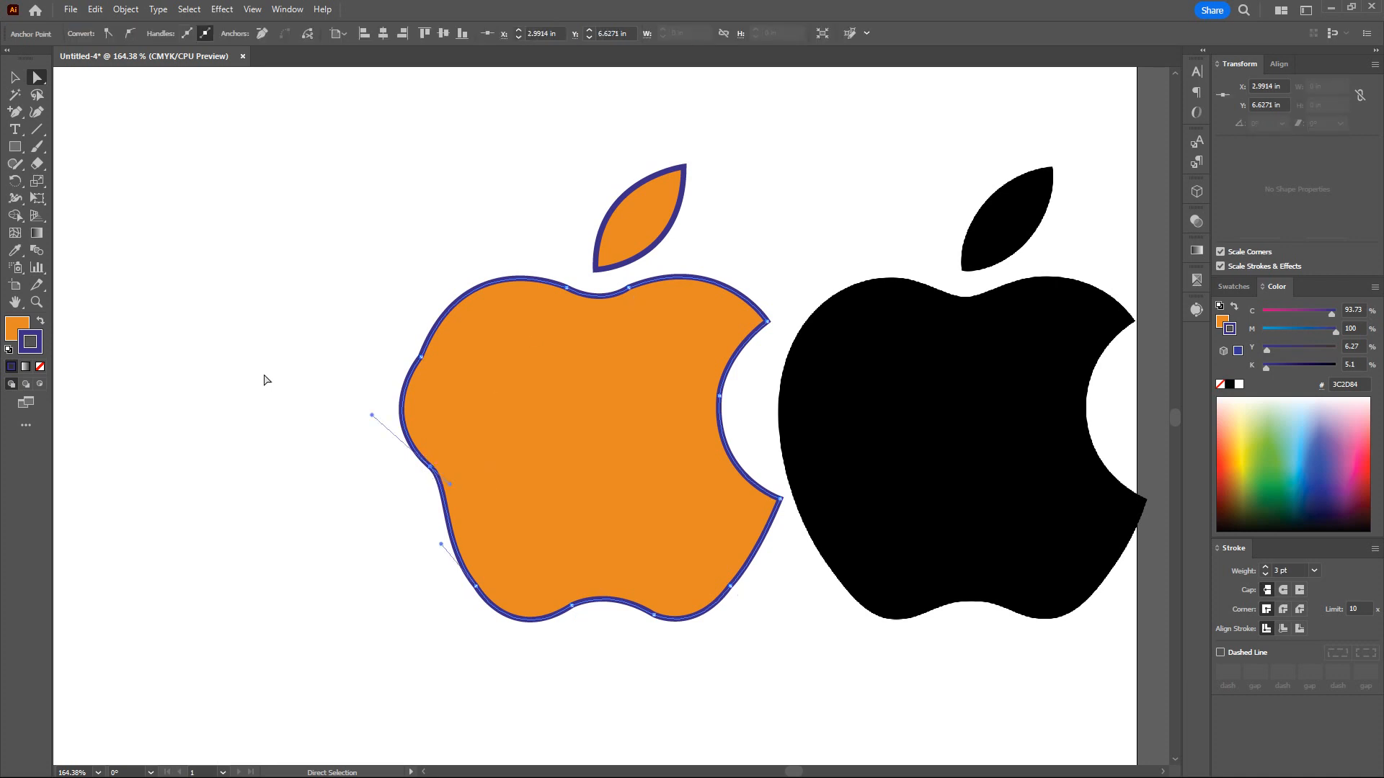
- Add anchor points on the body's upper-left curve, left bulge, upper-right curve, lower bite edge and lower-right side
click(14, 111)
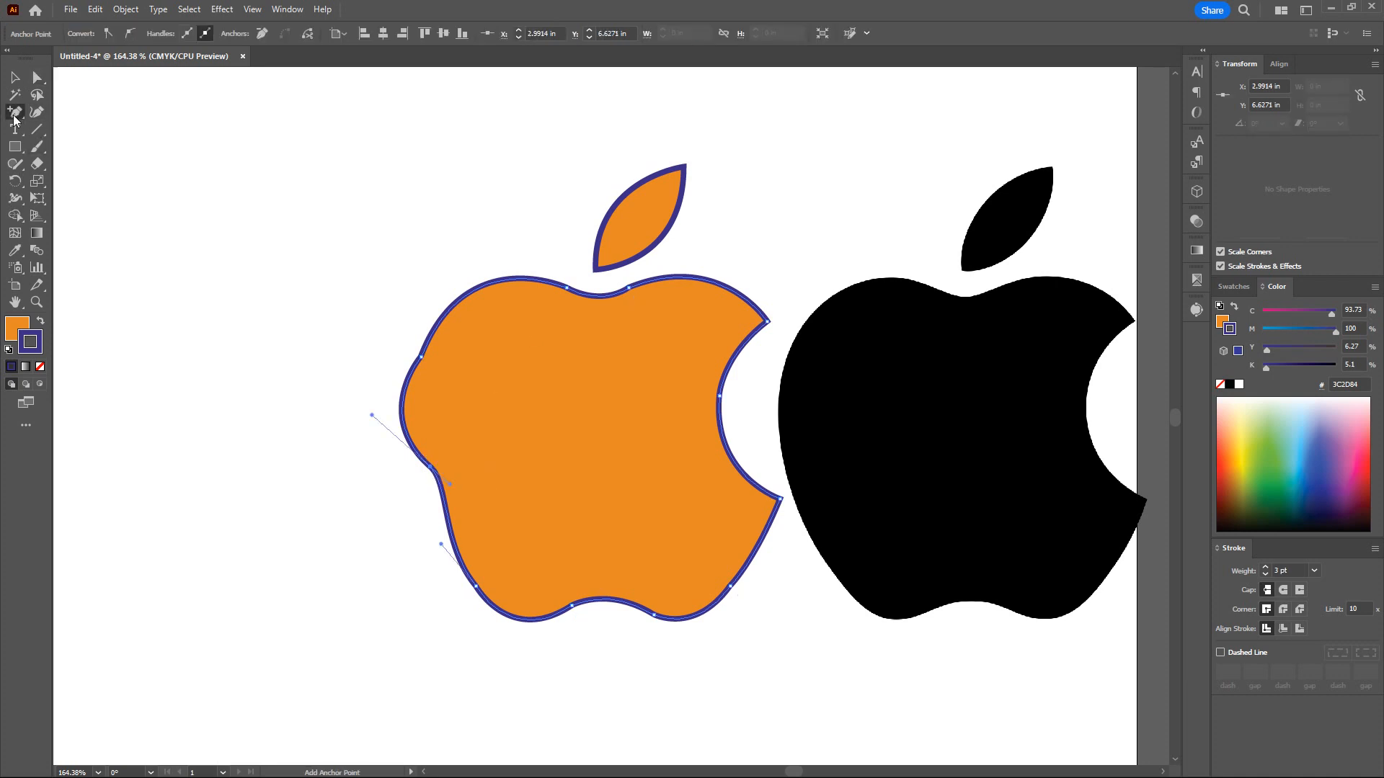
click(484, 287)
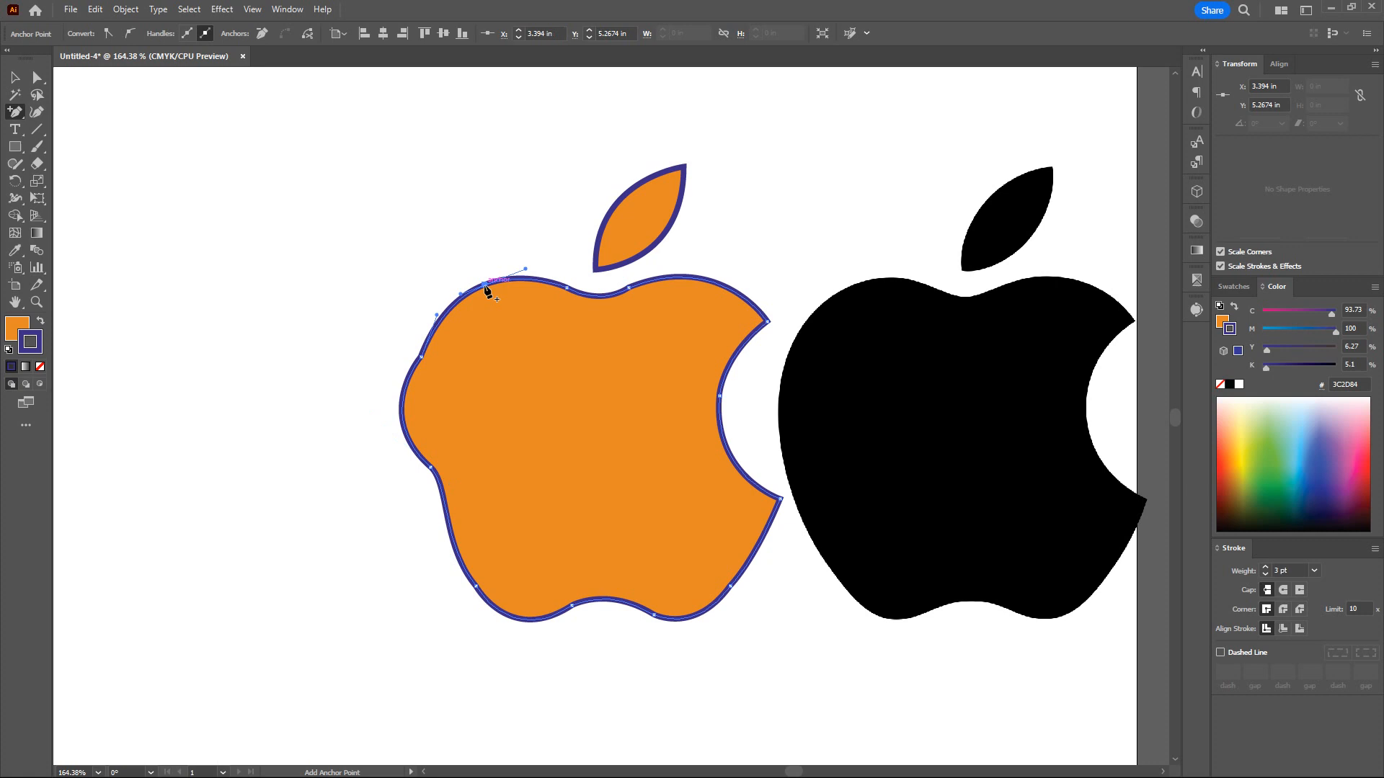
click(402, 412)
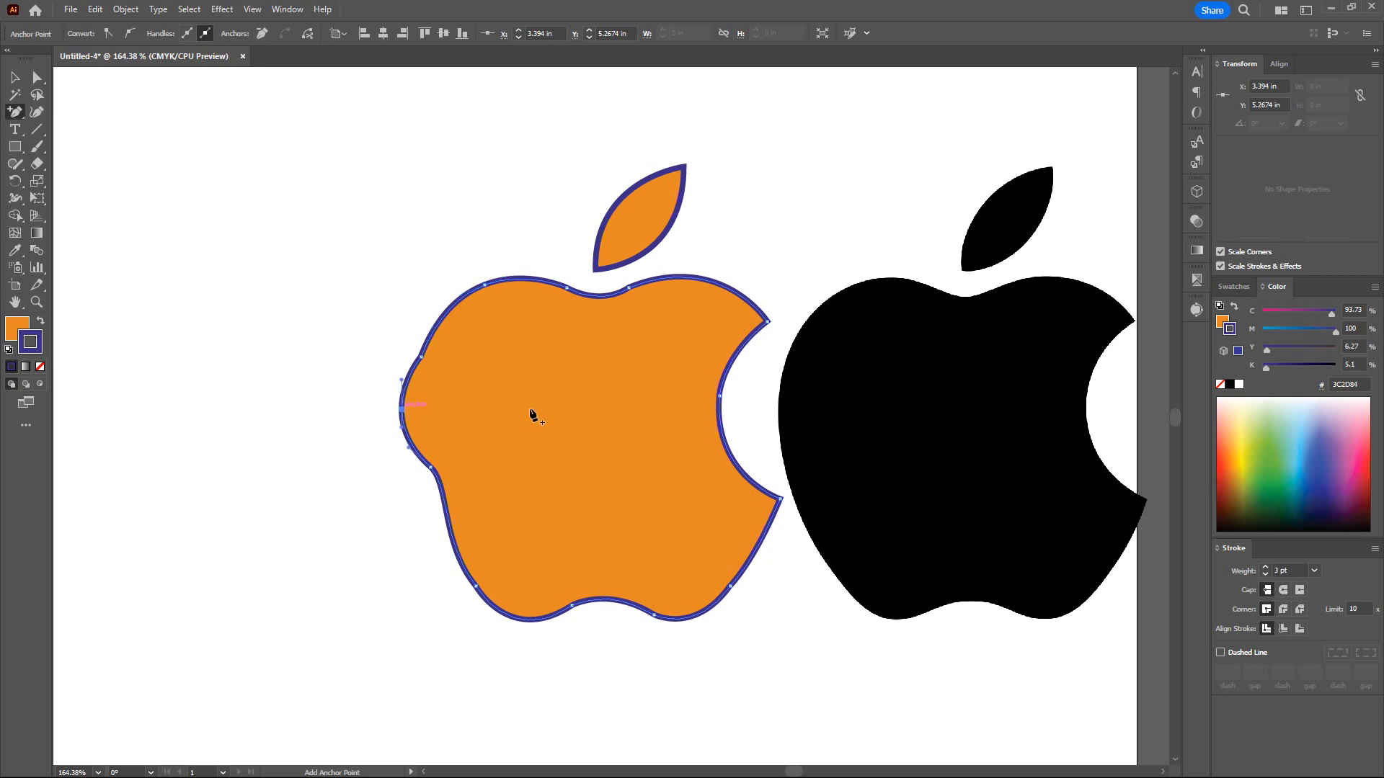
click(718, 284)
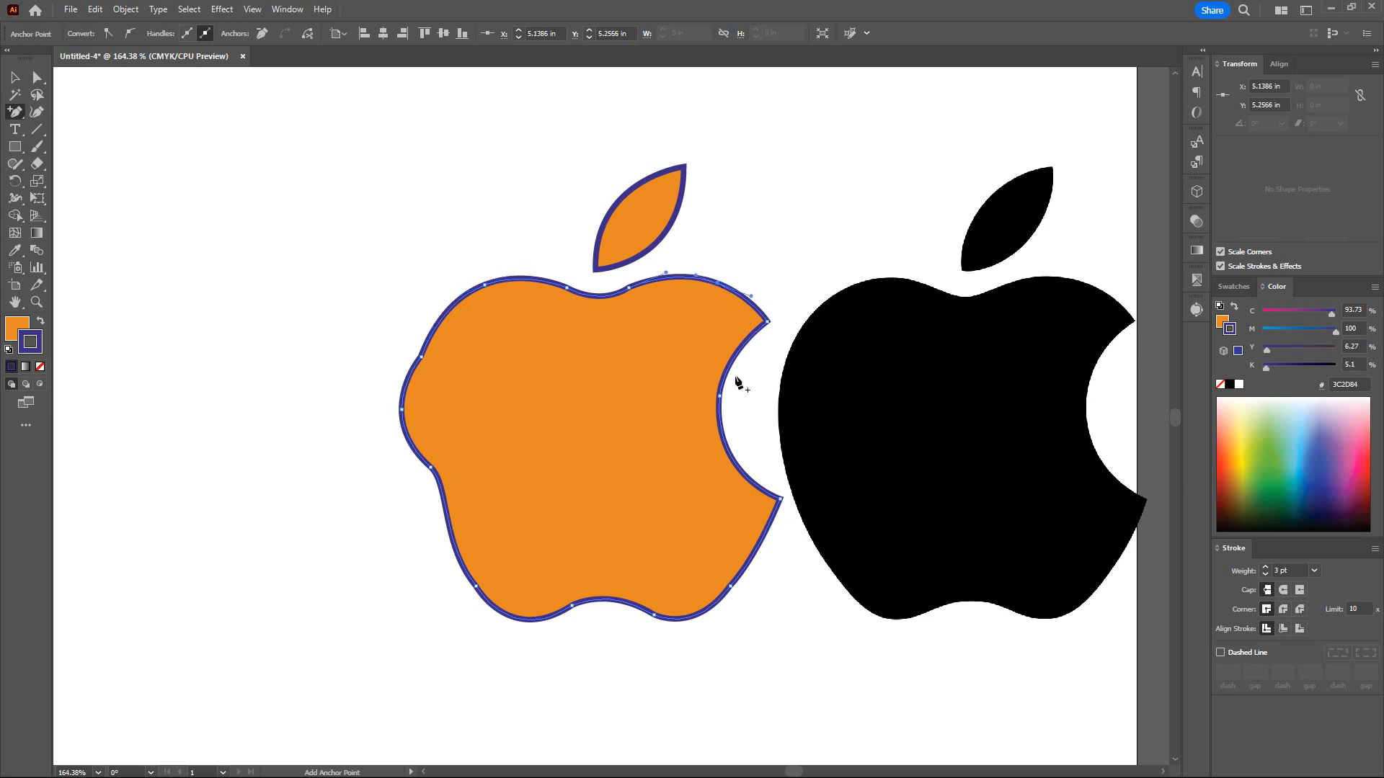
click(733, 460)
click(760, 542)
- Try to stretch the orange body's lower-left lobe downward by extending the bottom anchor's handle with Direct Selection, and undo it
drag(712, 540, 469, 529)
drag(460, 613, 563, 567)
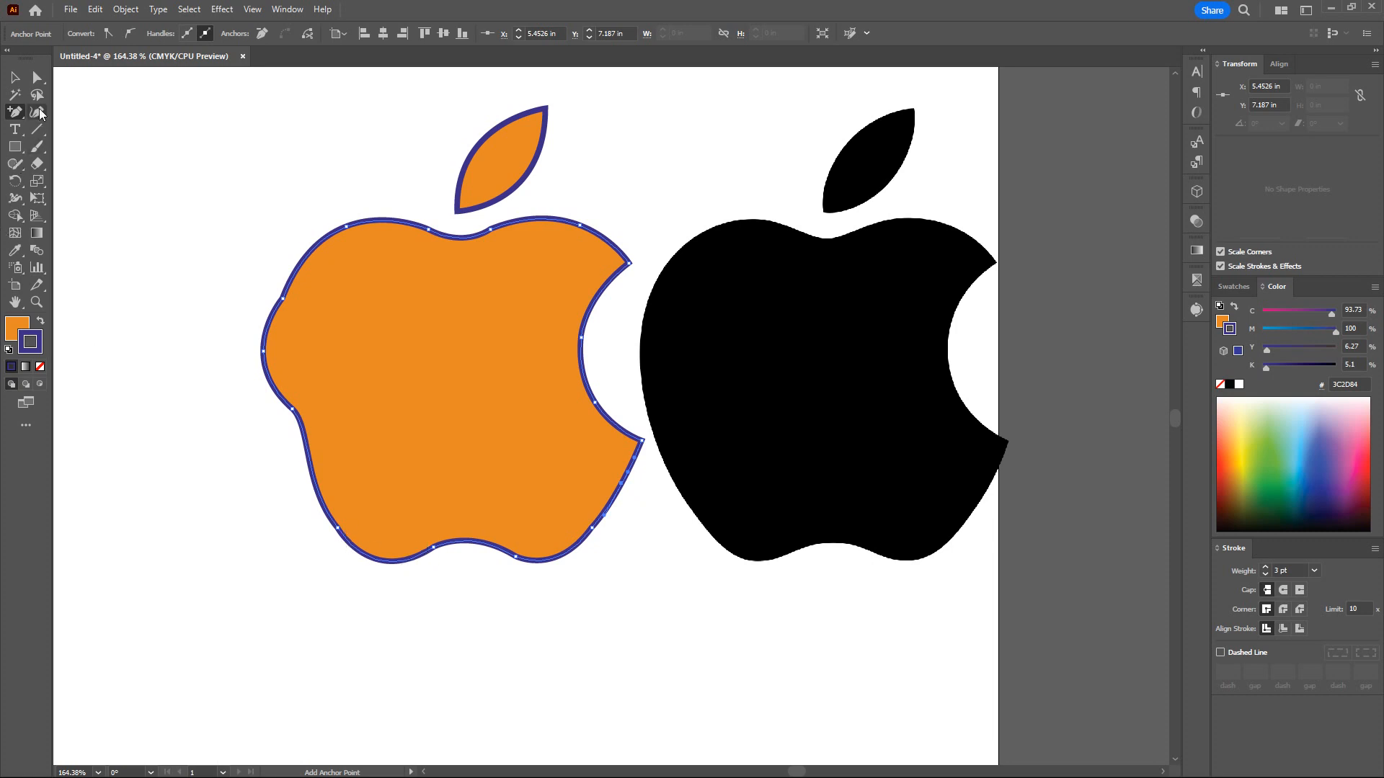
click(37, 77)
click(433, 549)
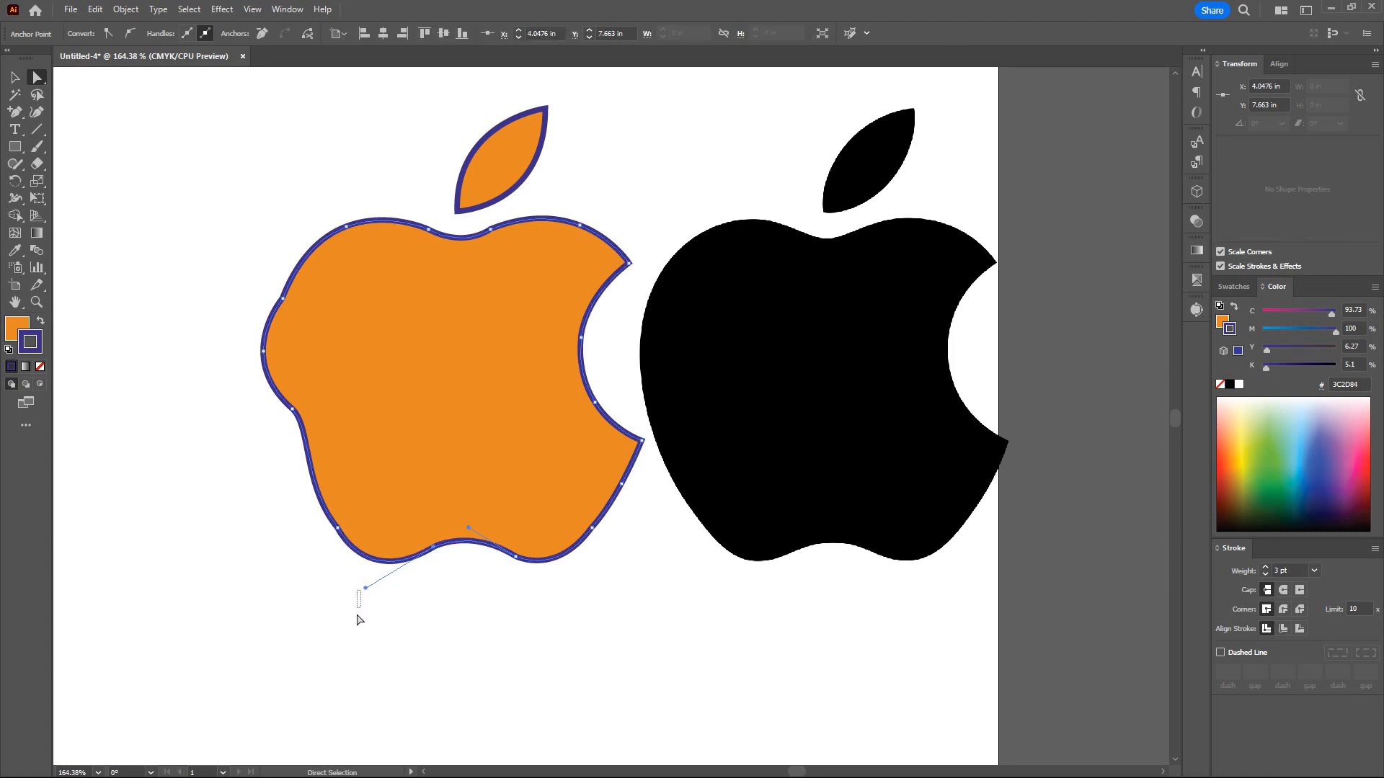
click(361, 642)
click(424, 545)
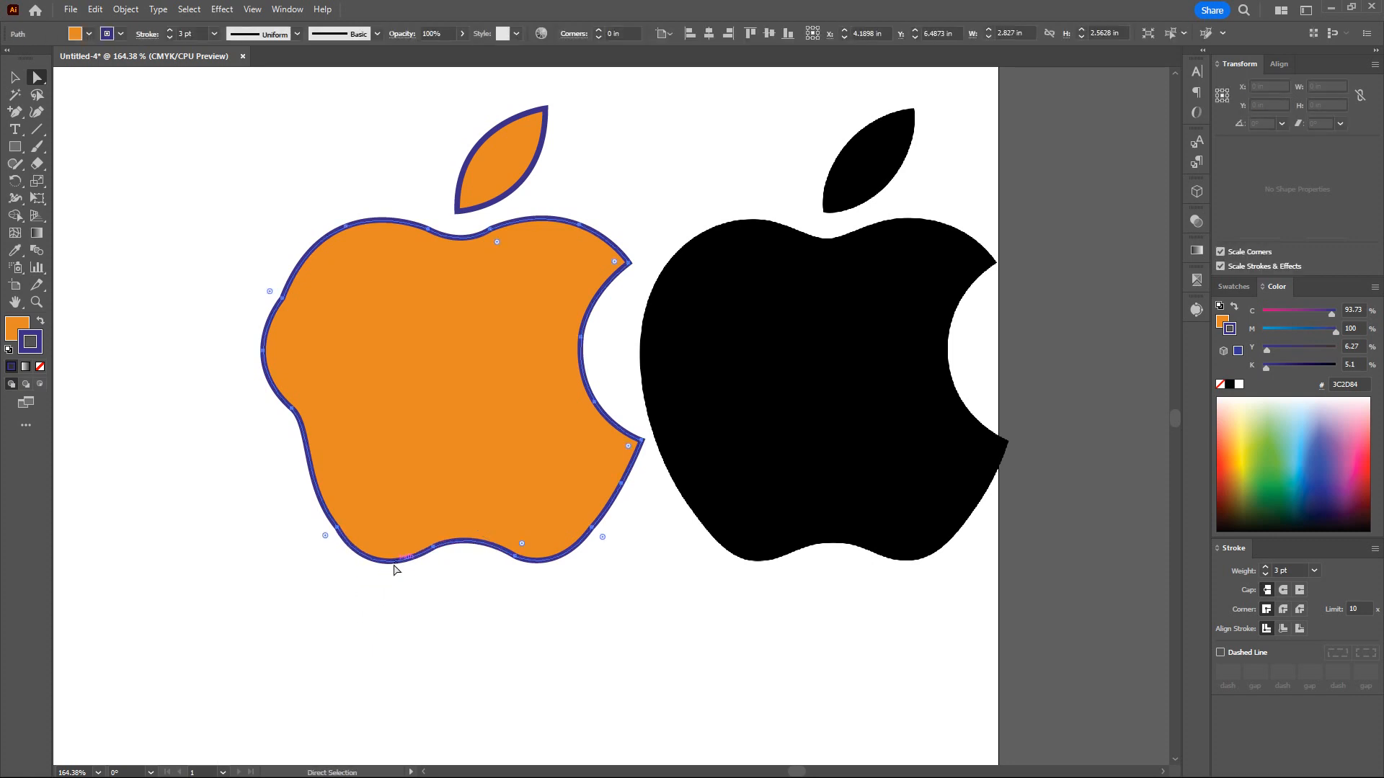
click(433, 549)
drag(366, 588, 348, 615)
click(331, 651)
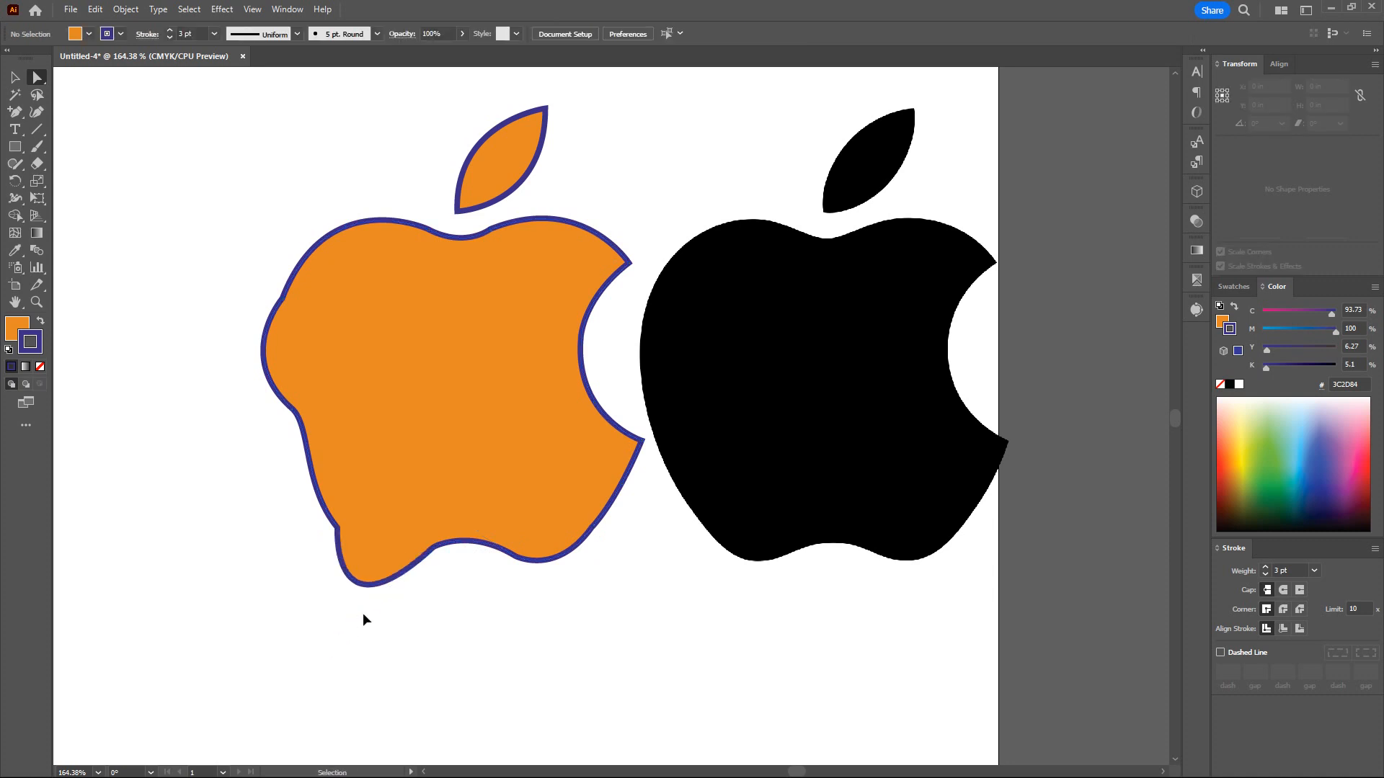
key(ctrl+z)
key(ctrl+z)
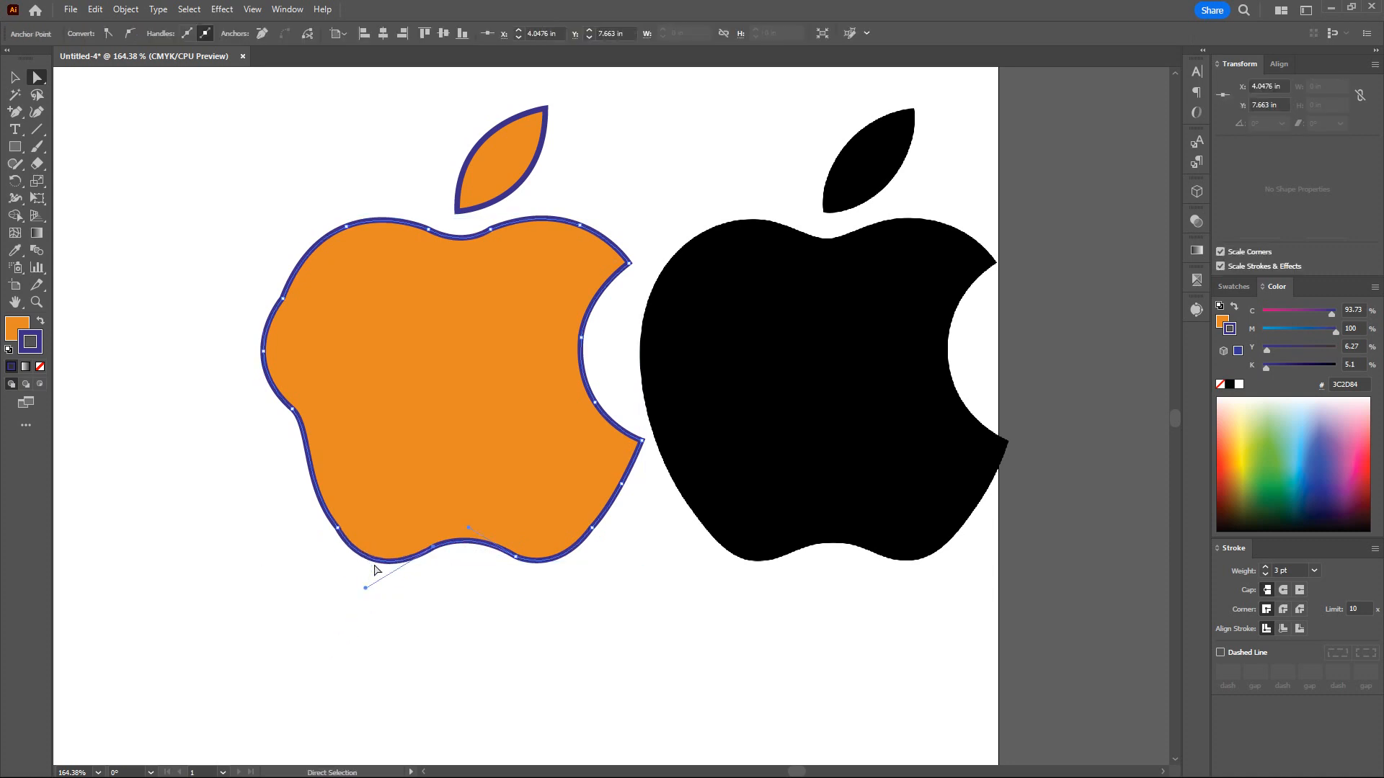
- Add an anchor point on the lower-left lobe and pull the adjacent bottom anchor's handle downward to form a pointed bulge
click(15, 112)
click(368, 561)
click(408, 566)
drag(405, 564, 385, 614)
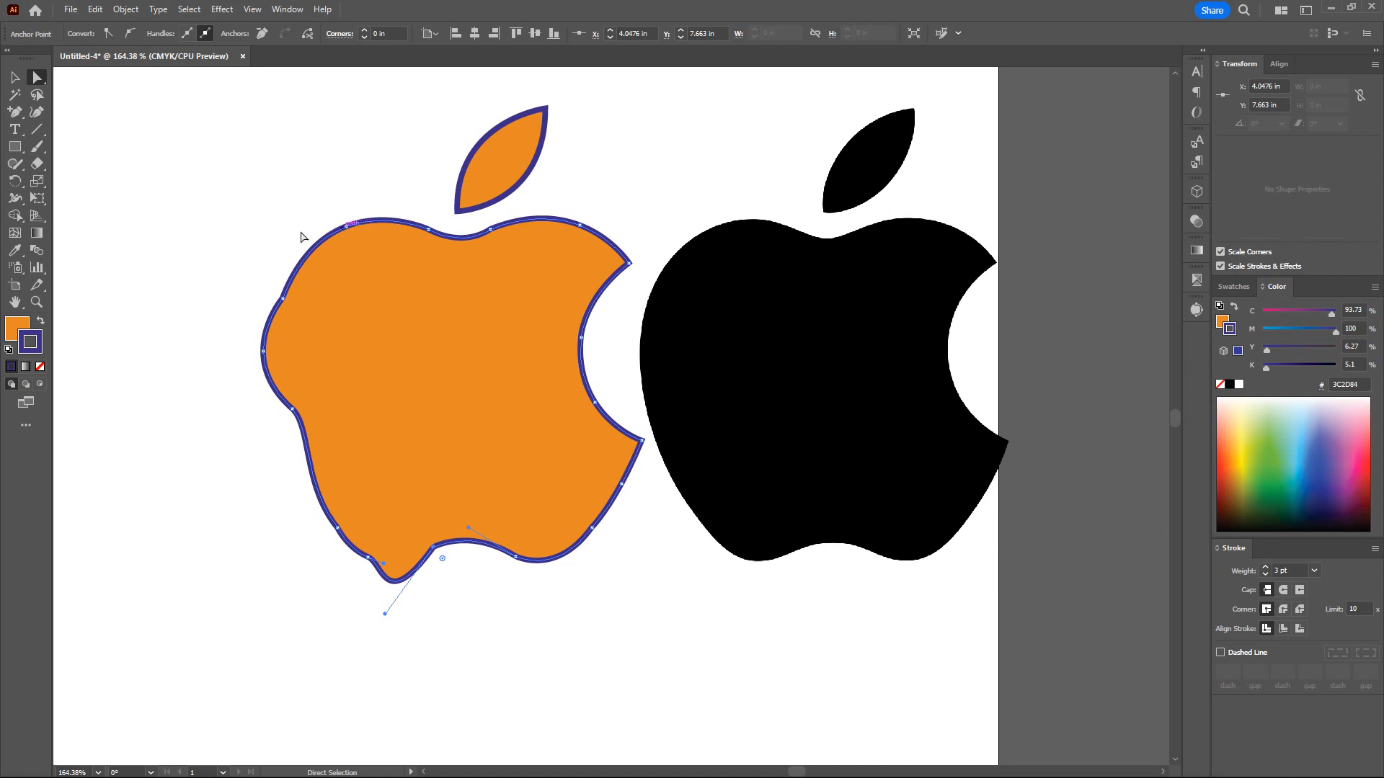
- Delete the two anchor points above and below the left bulge and two on the bottom-left edge with the Delete Anchor Point tool
click(9, 113)
drag(9, 114, 78, 154)
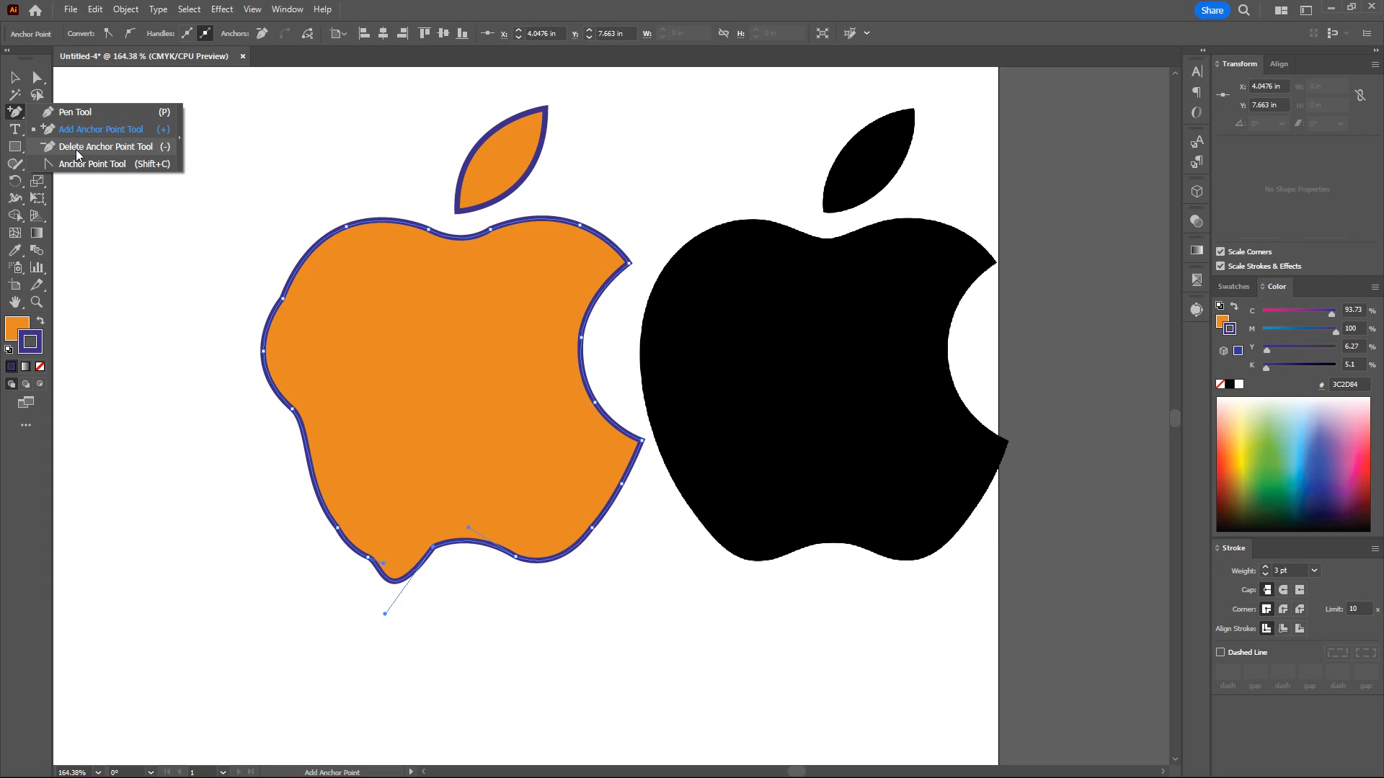
click(138, 151)
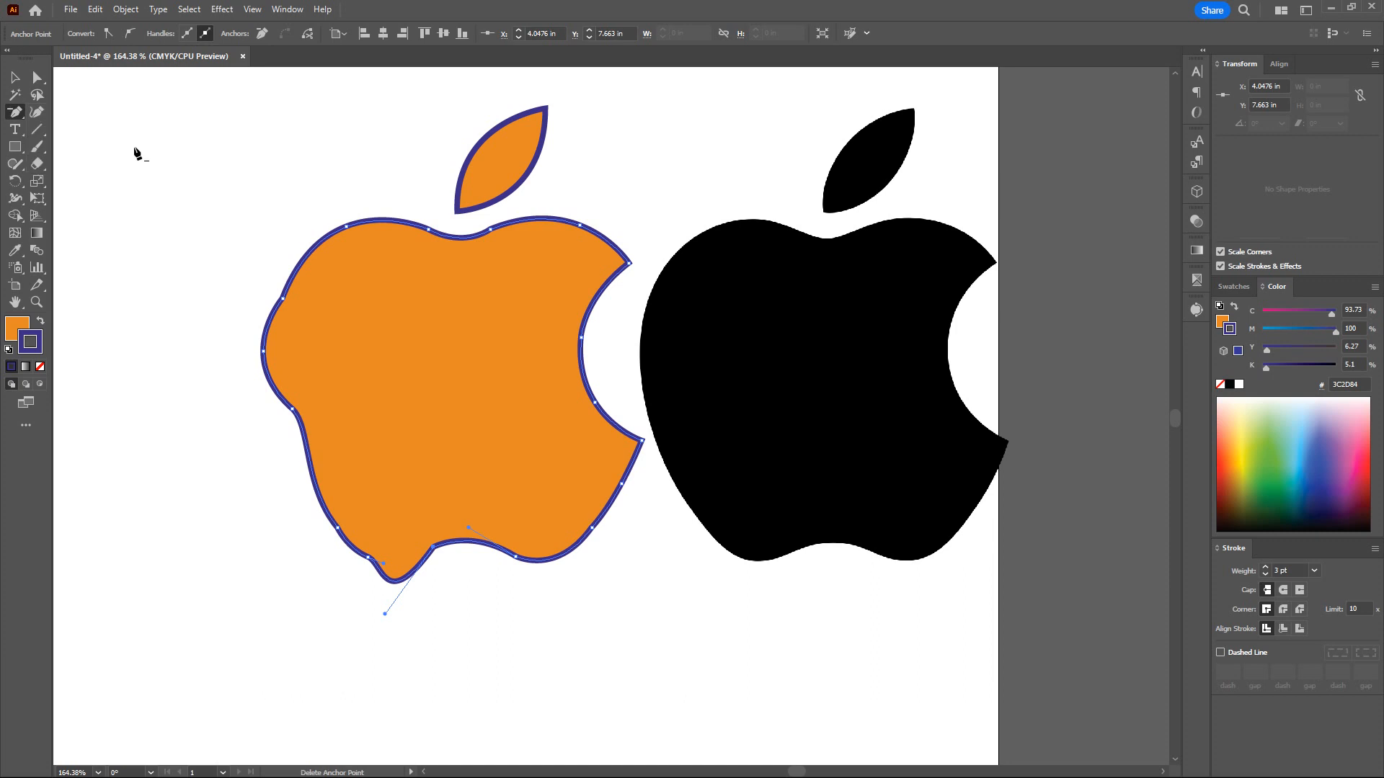
click(282, 299)
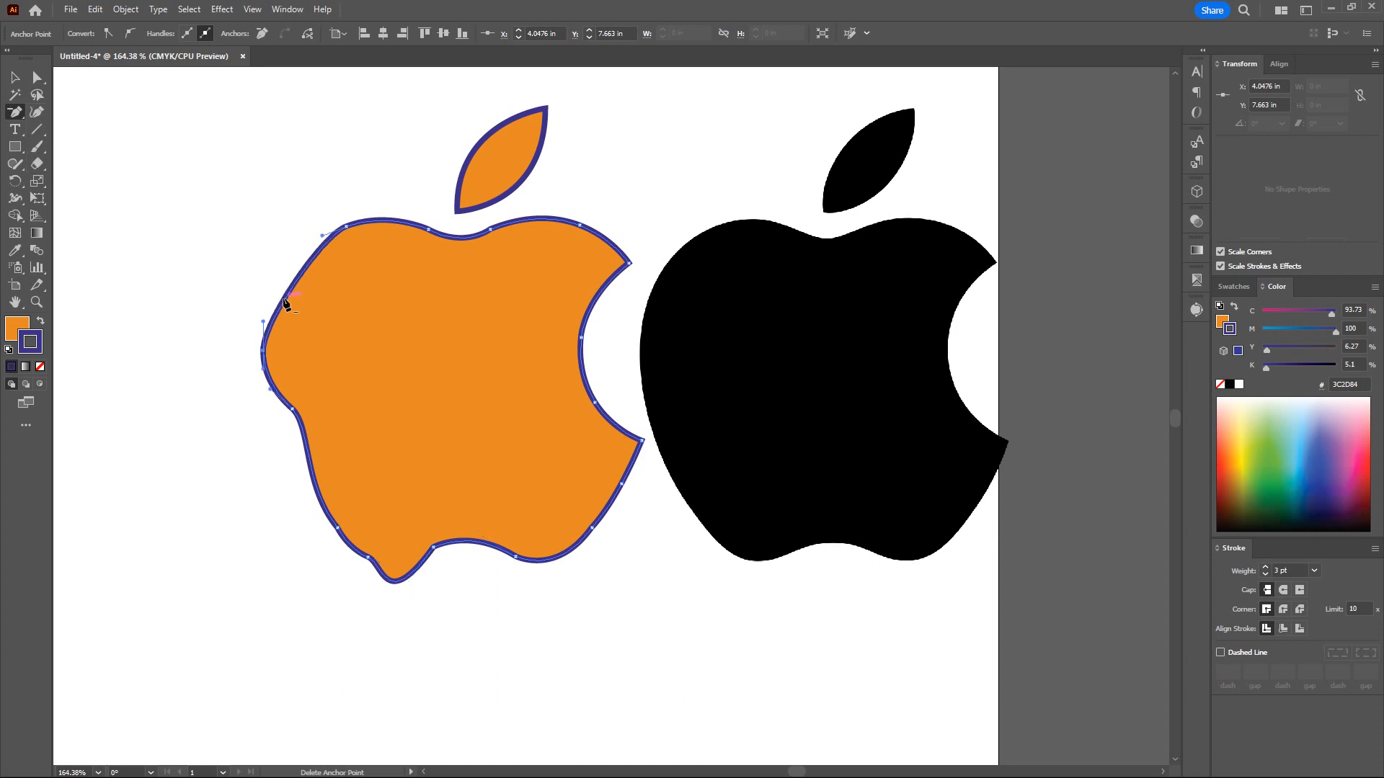
click(292, 409)
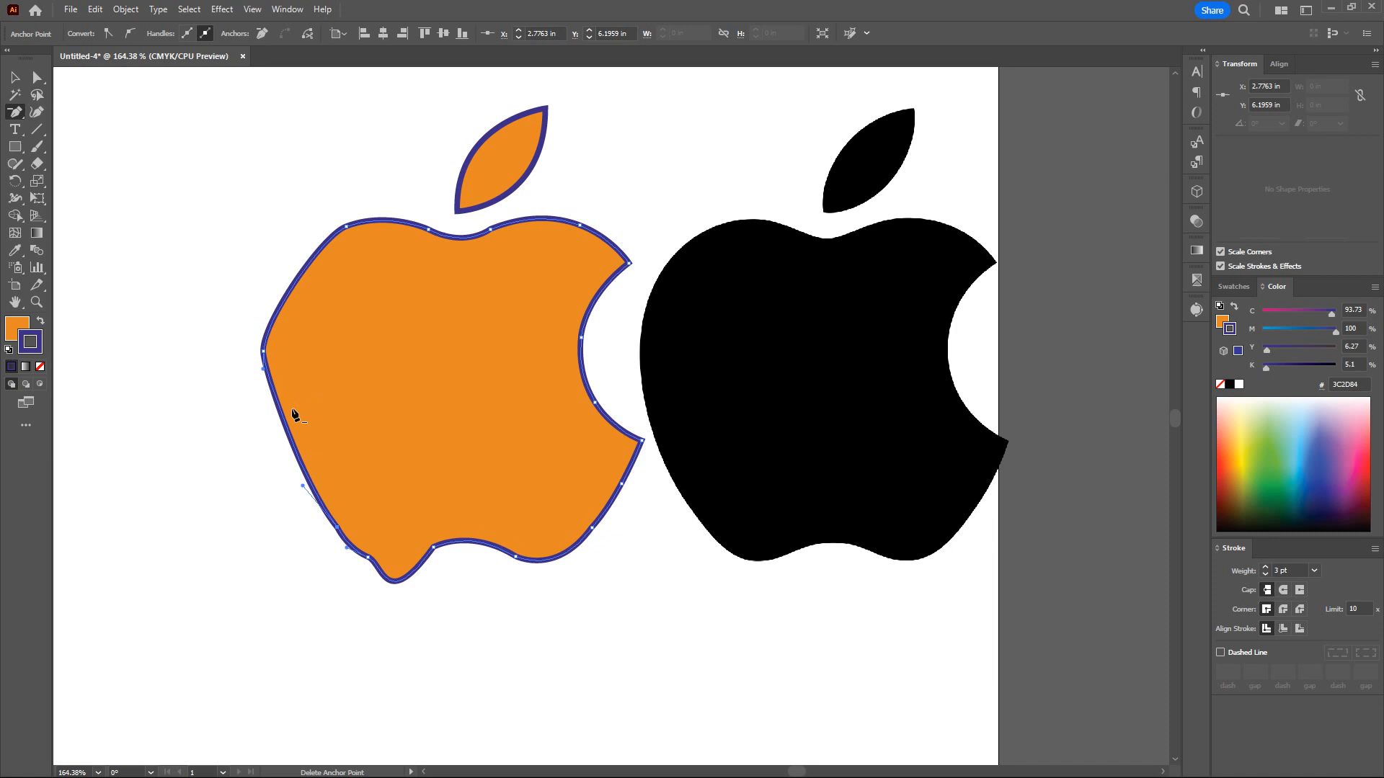
click(368, 557)
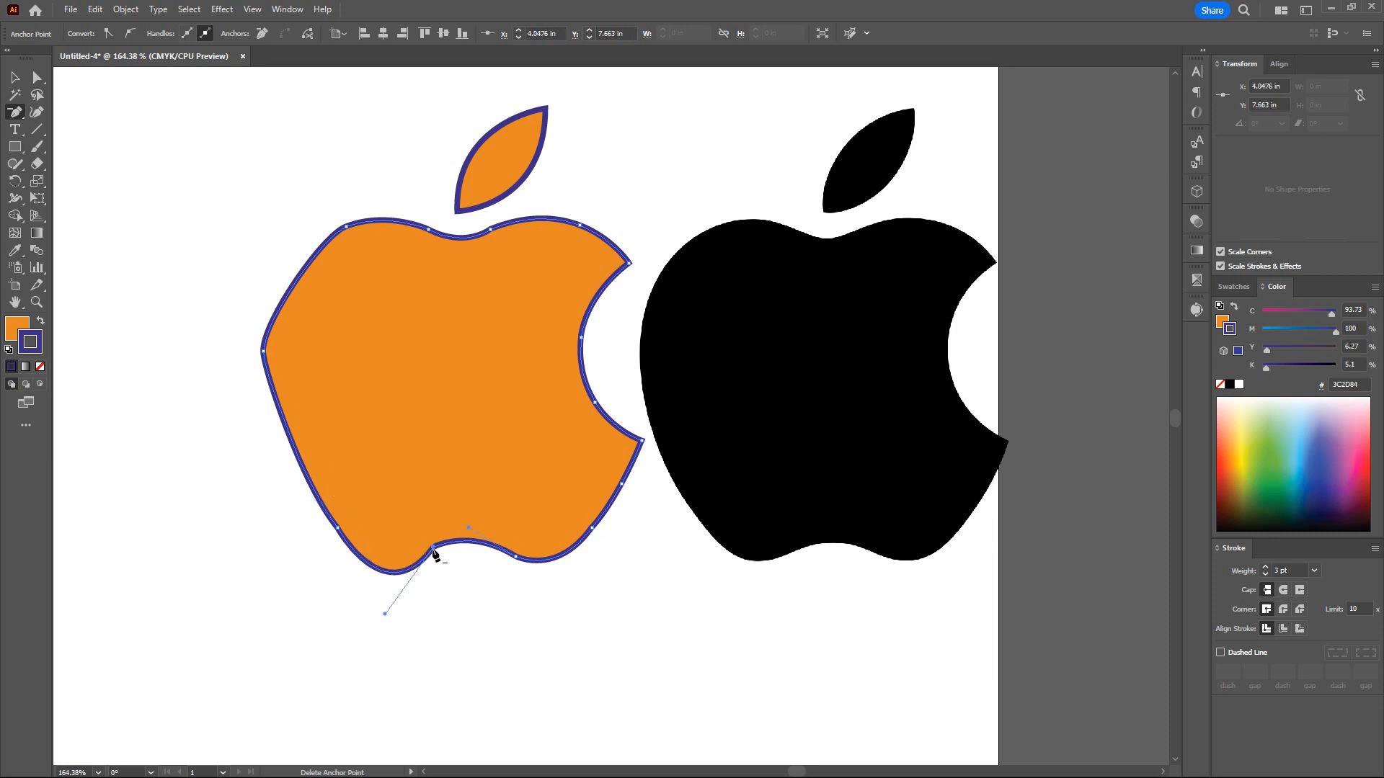
click(431, 548)
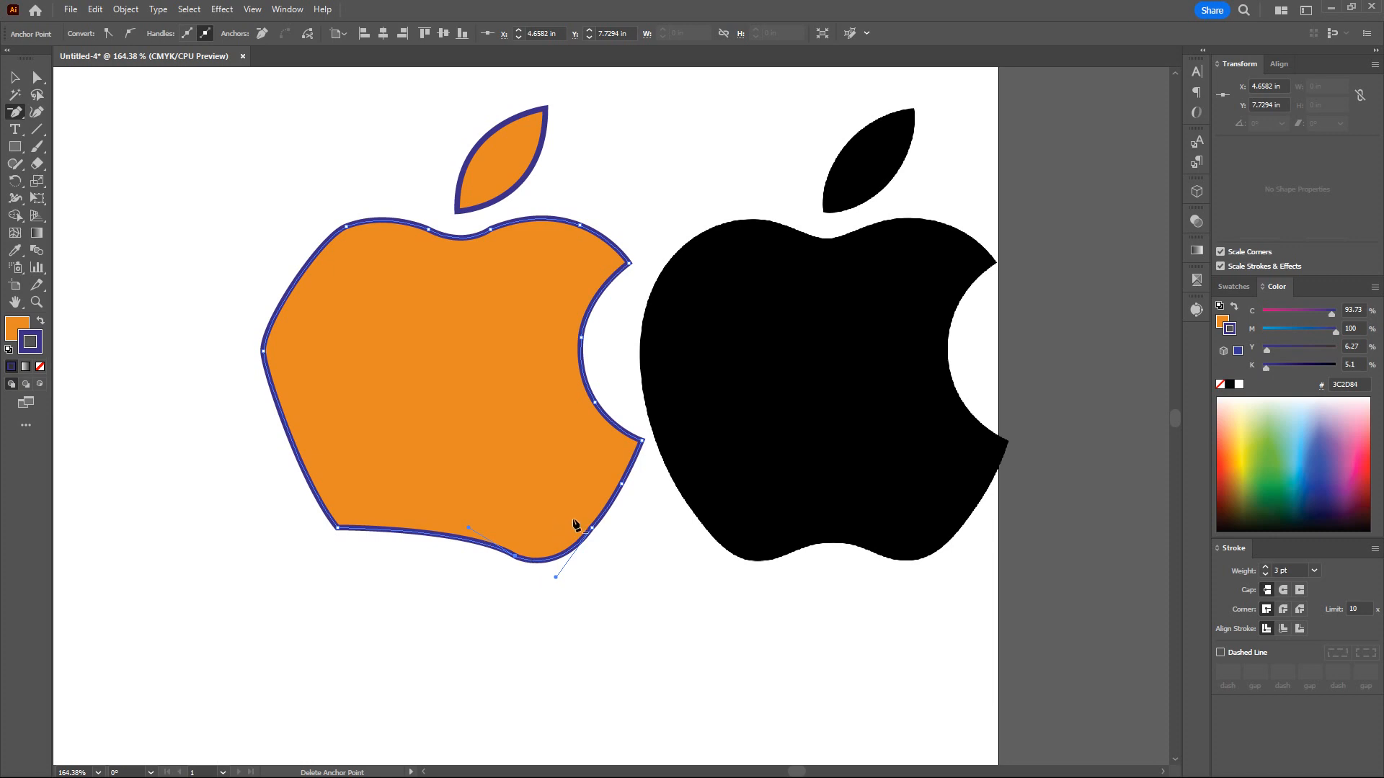
- Delete the anchor point on the orange body's lower-right side and the two anchor points along the bite edge
click(622, 485)
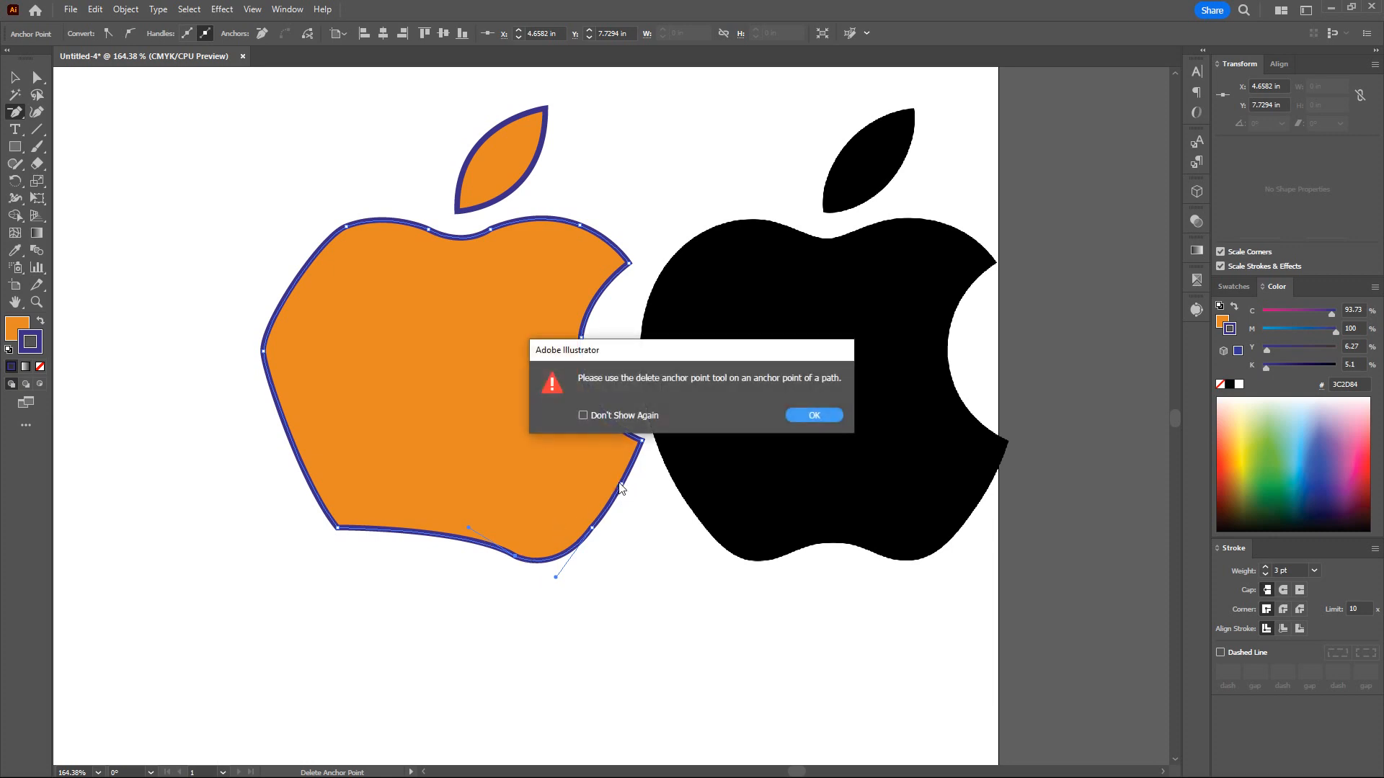
key(Return)
click(621, 485)
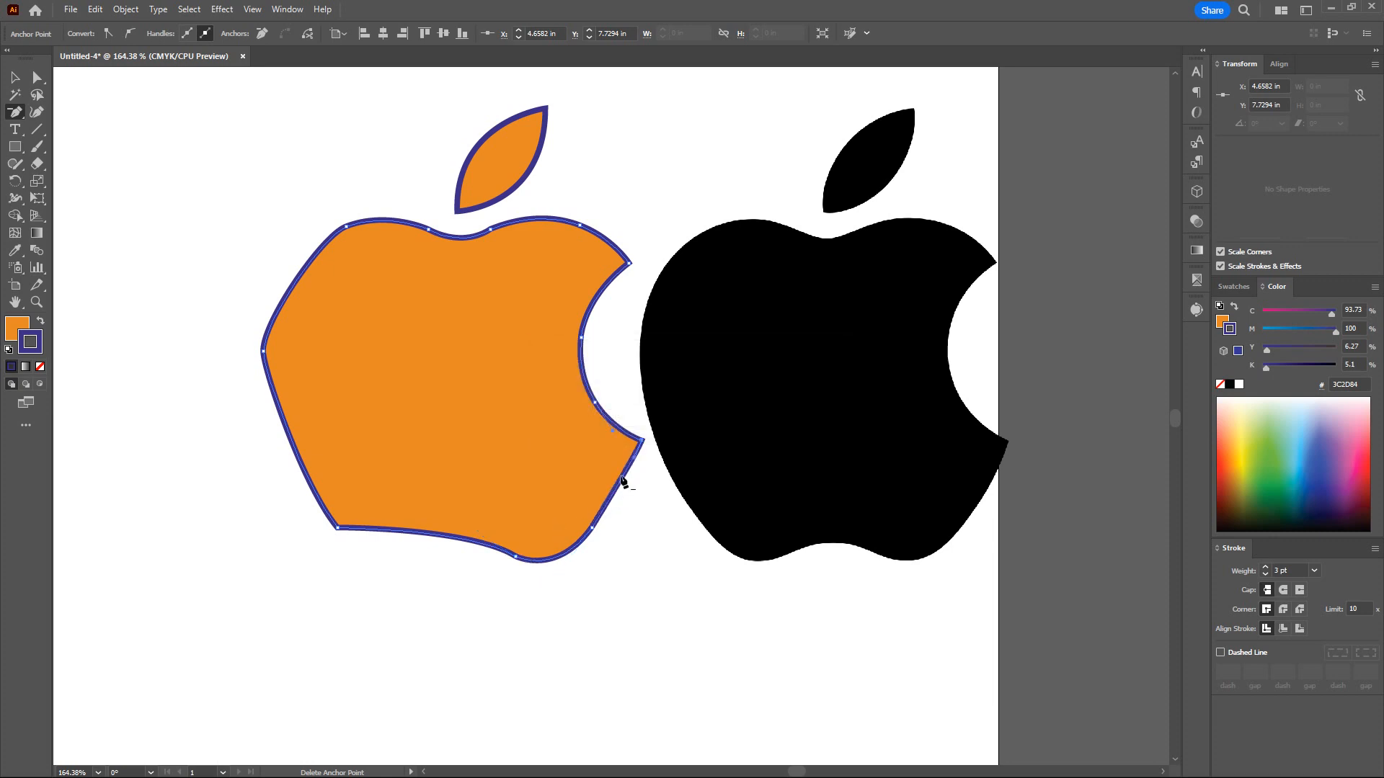
click(595, 402)
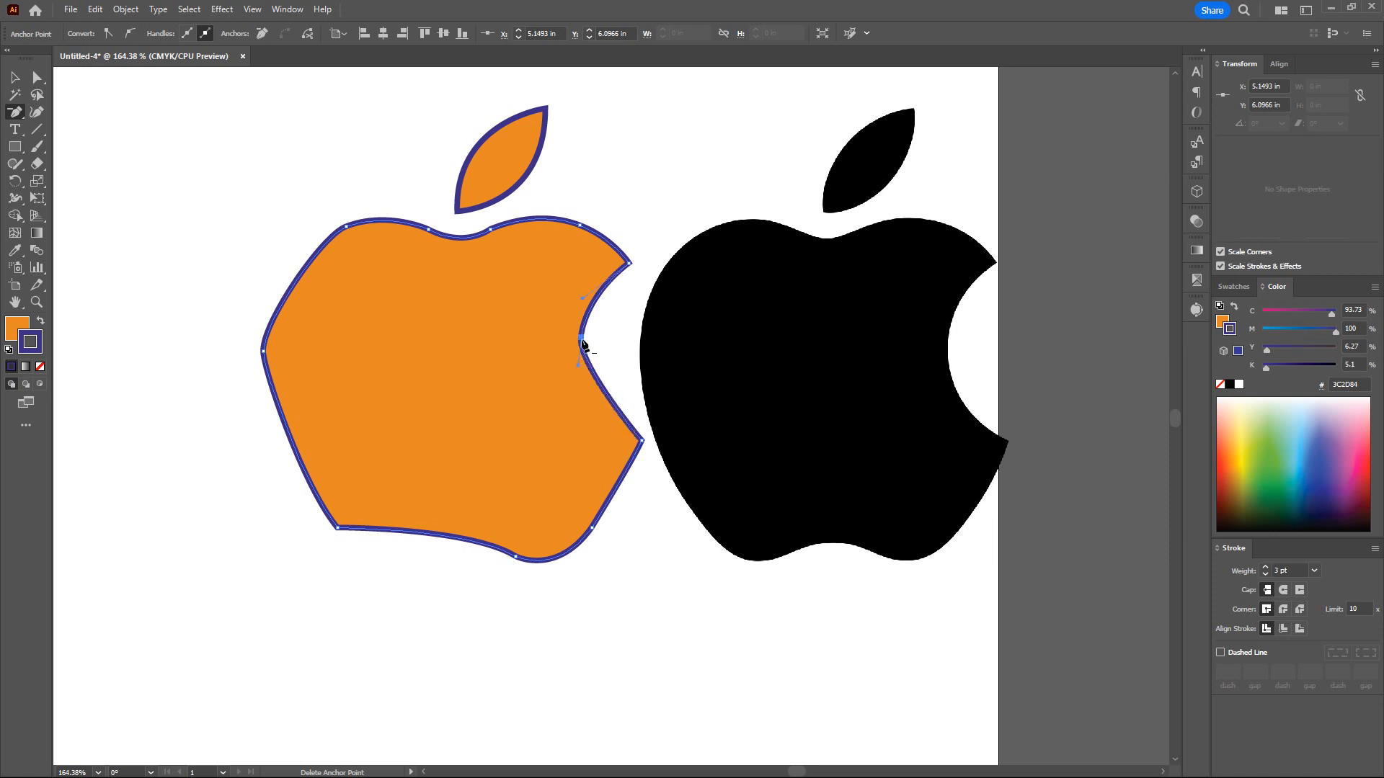
click(581, 337)
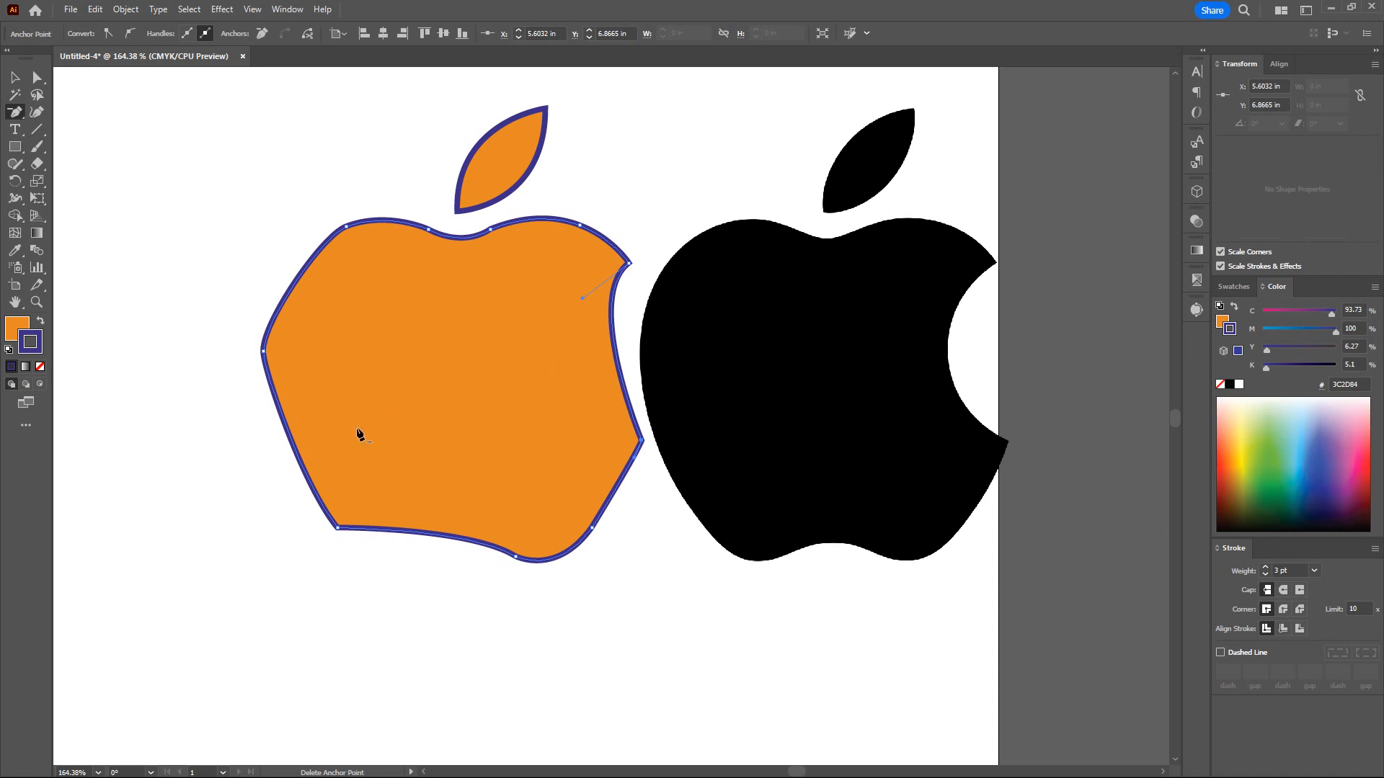
key(ctrl)
key(ctrl+minus)
drag(404, 417, 577, 393)
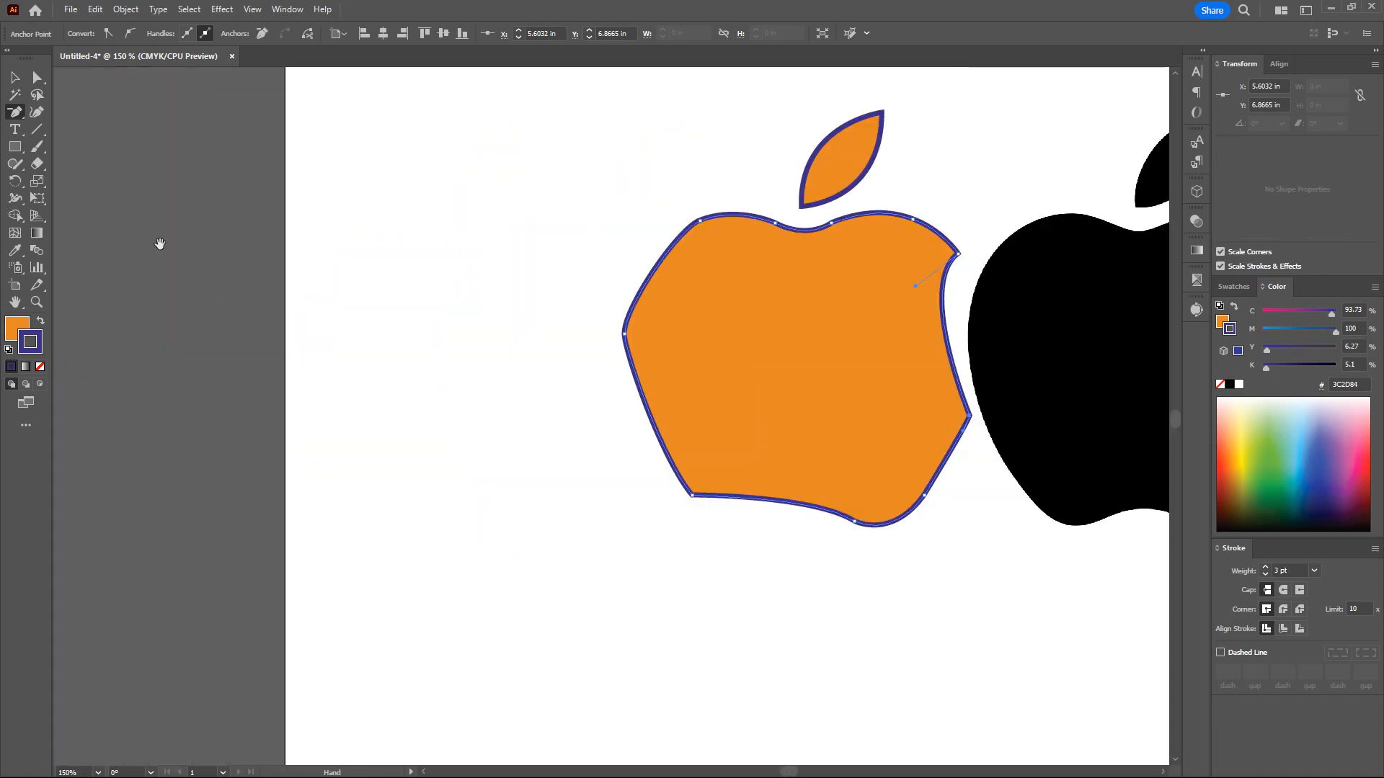
click(20, 117)
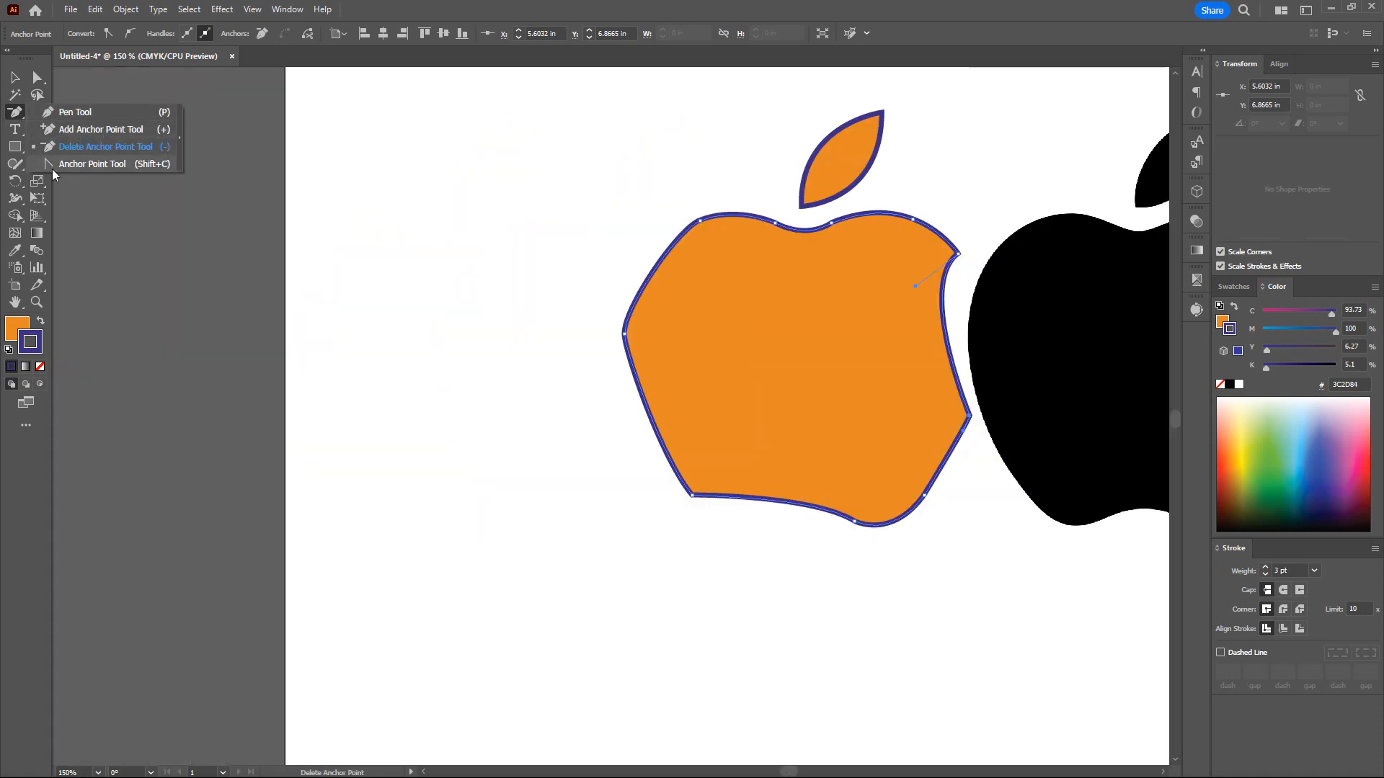
click(91, 165)
drag(517, 399, 354, 315)
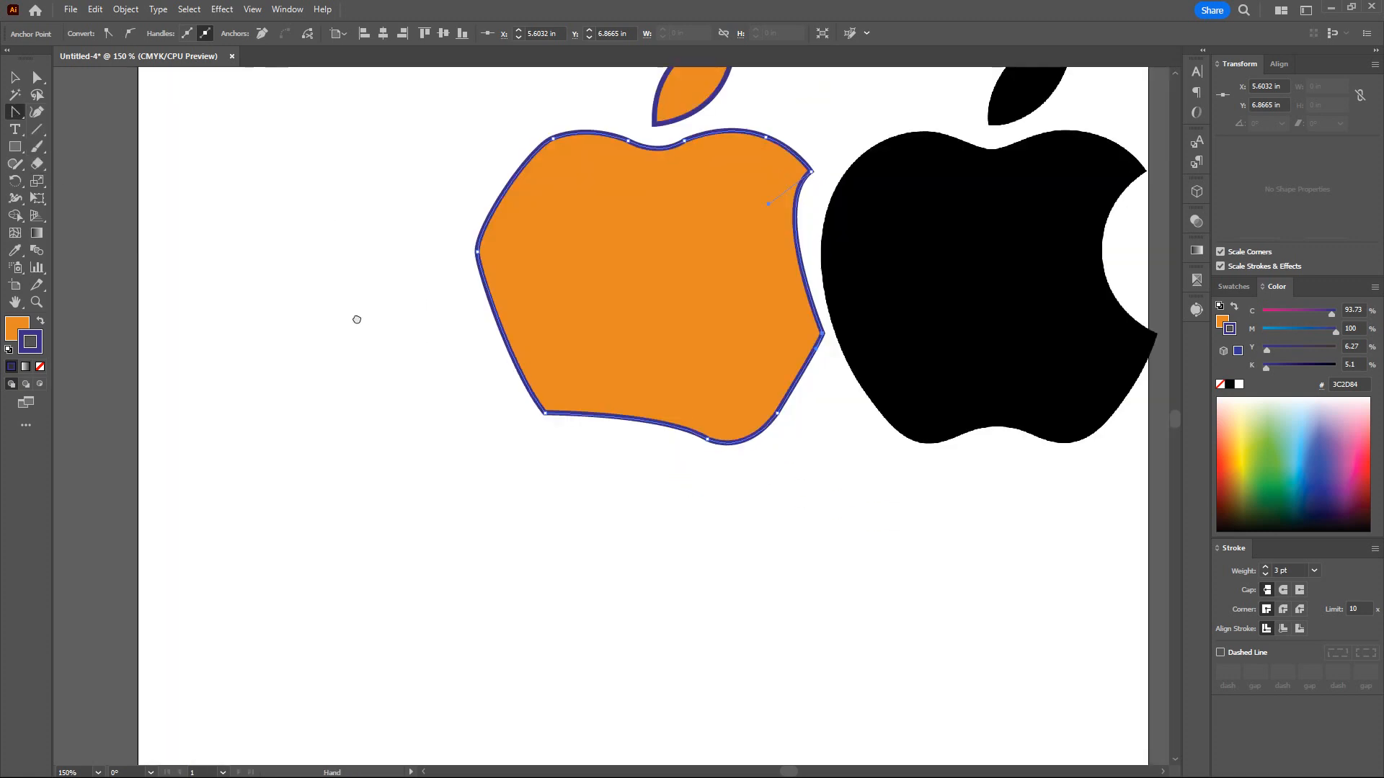
click(14, 117)
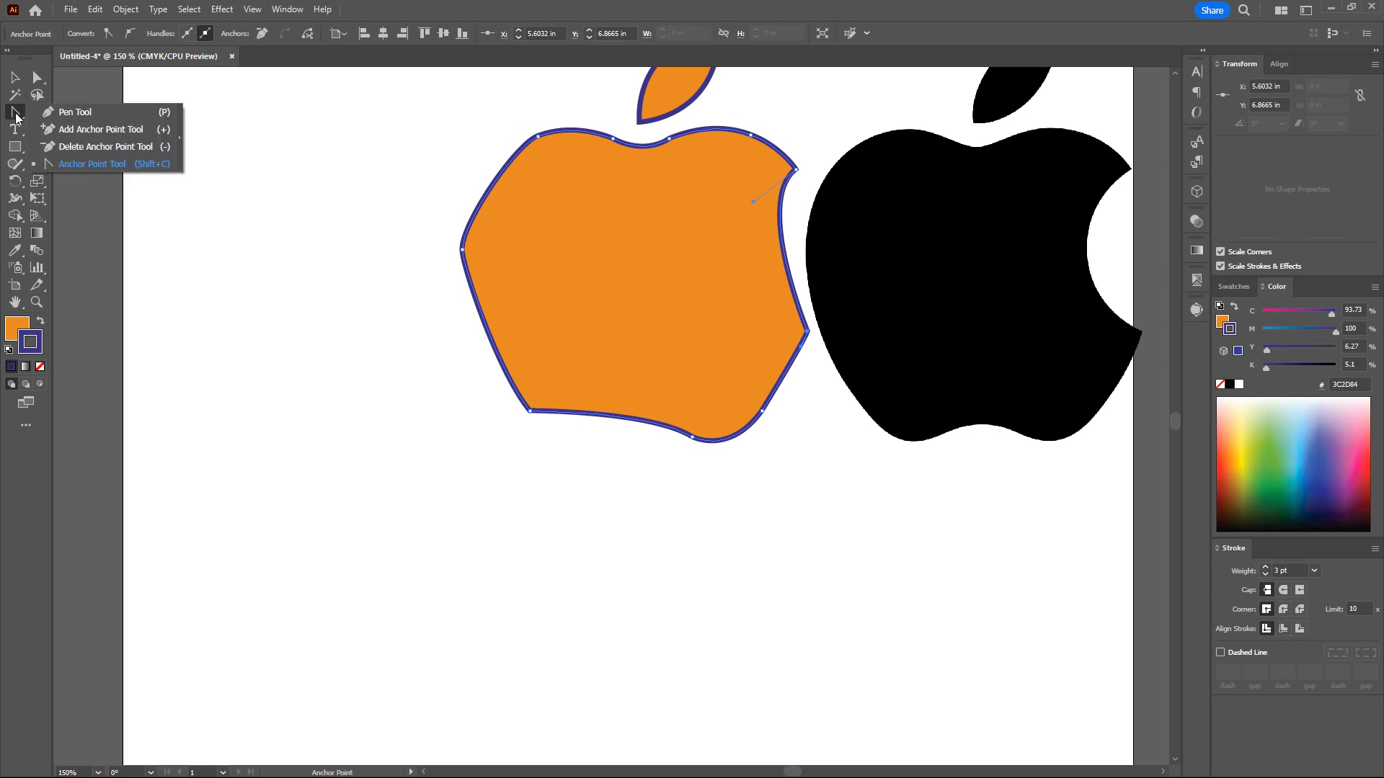
click(80, 129)
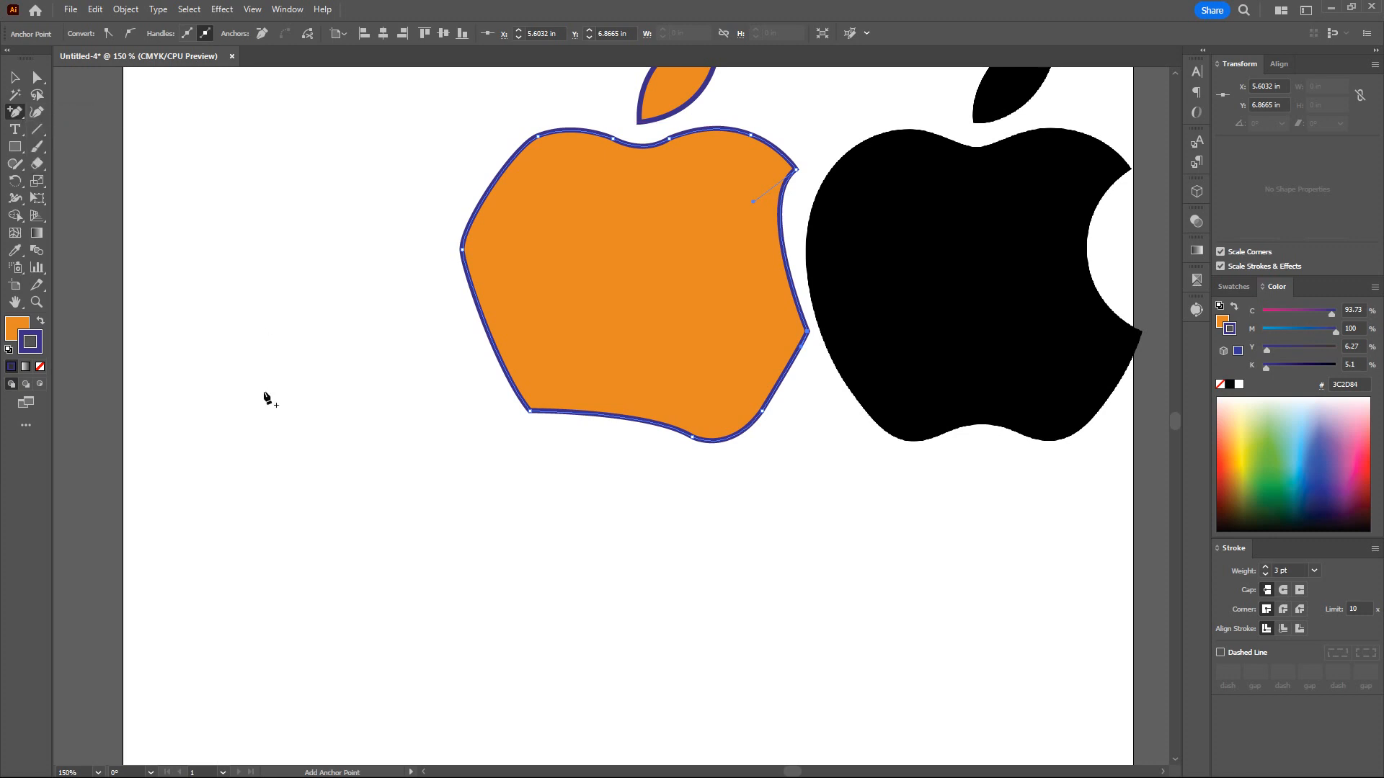
click(258, 496)
key(Return)
- Draw a straight horizontal line 4 in long in the empty area below the orange apple with the Pen tool
click(17, 113)
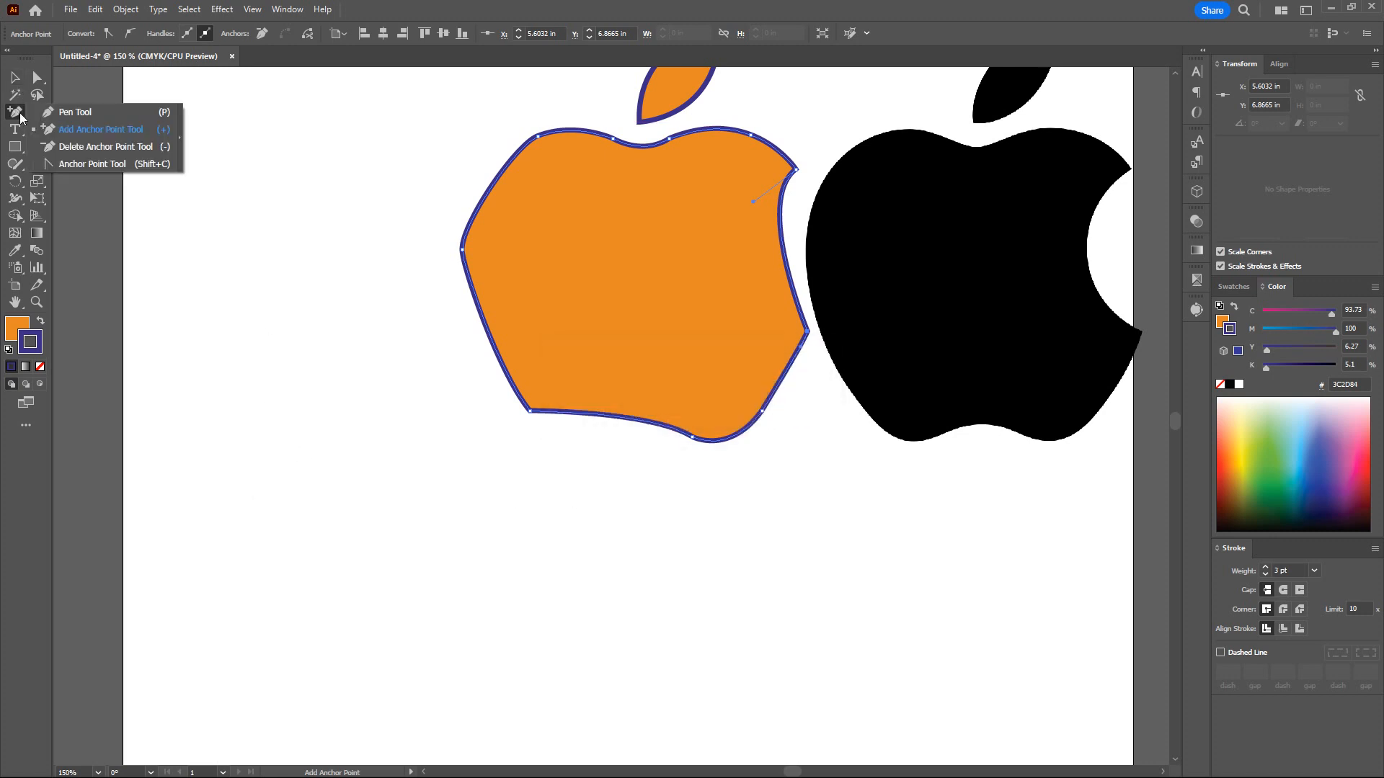
click(75, 112)
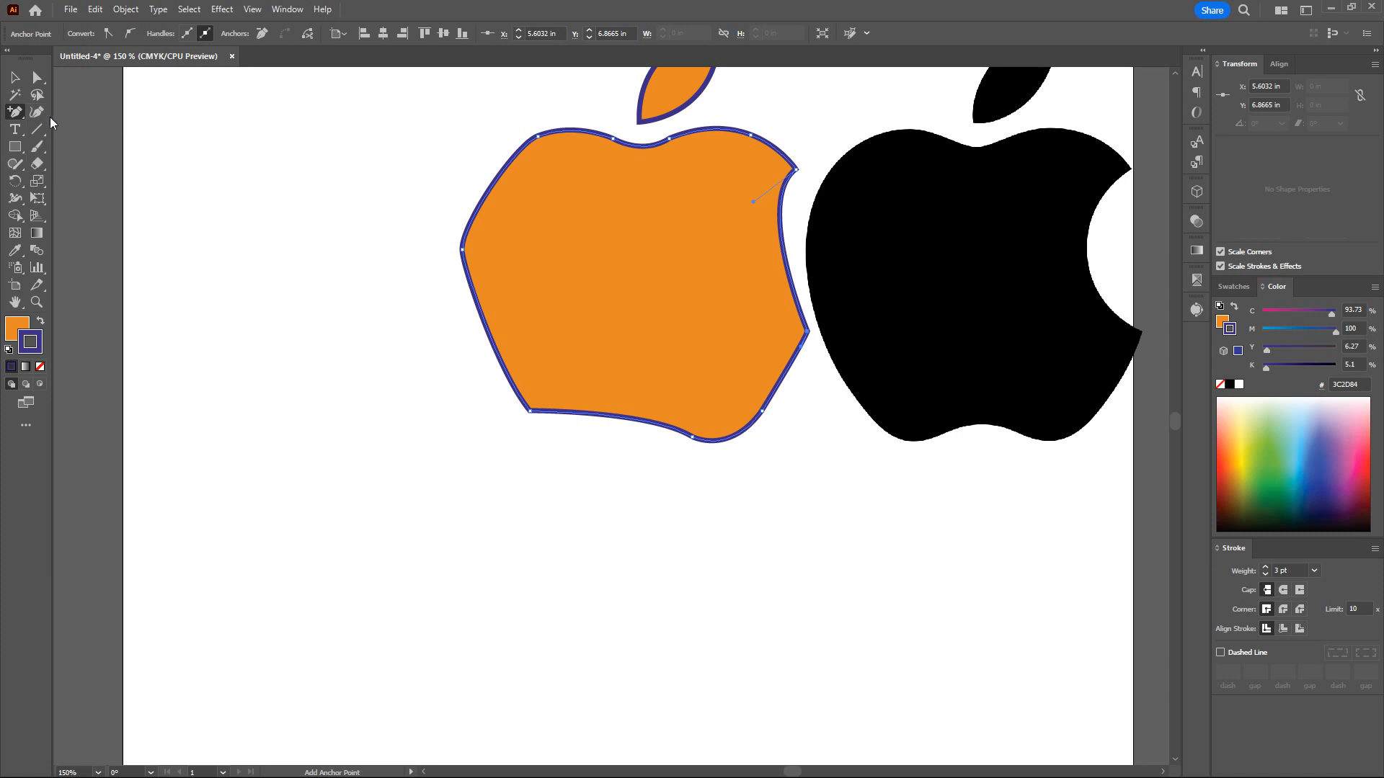
click(296, 546)
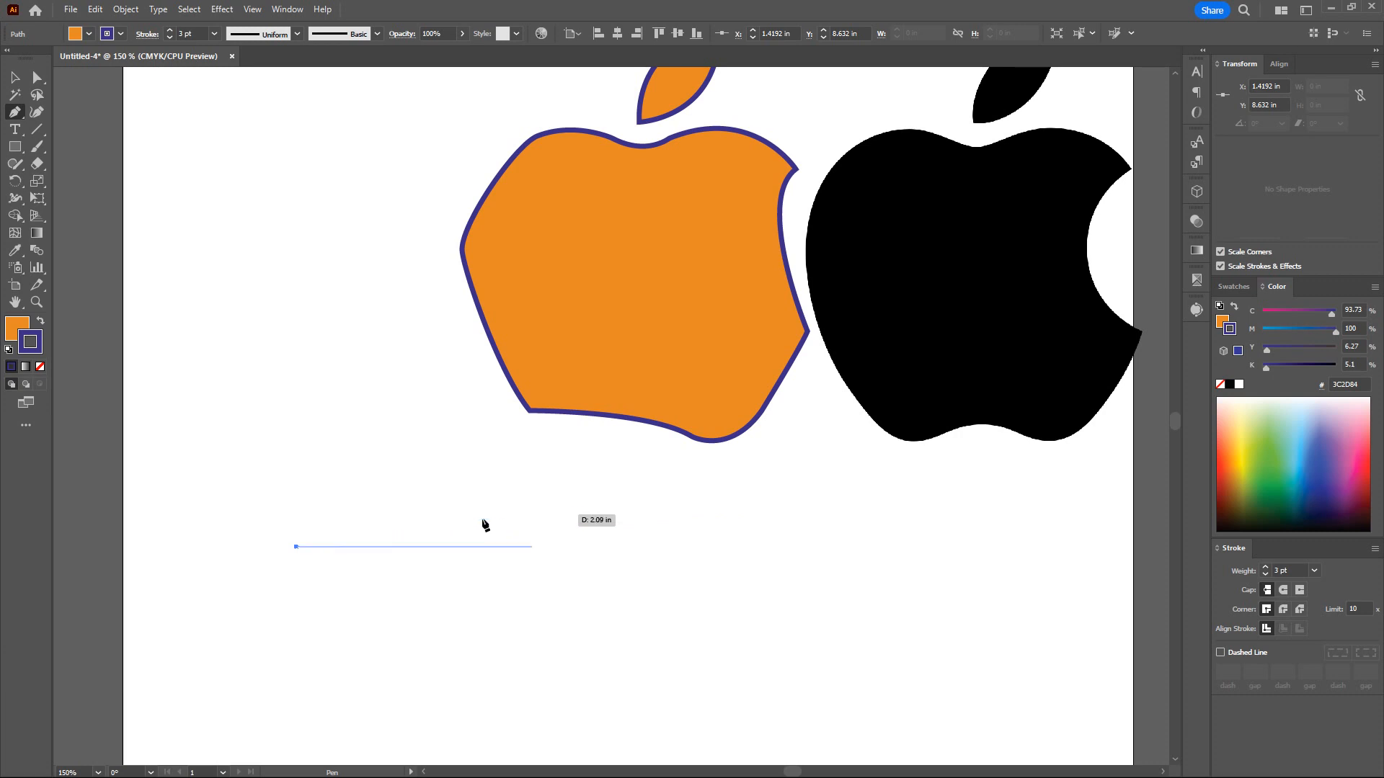
shift+click(785, 568)
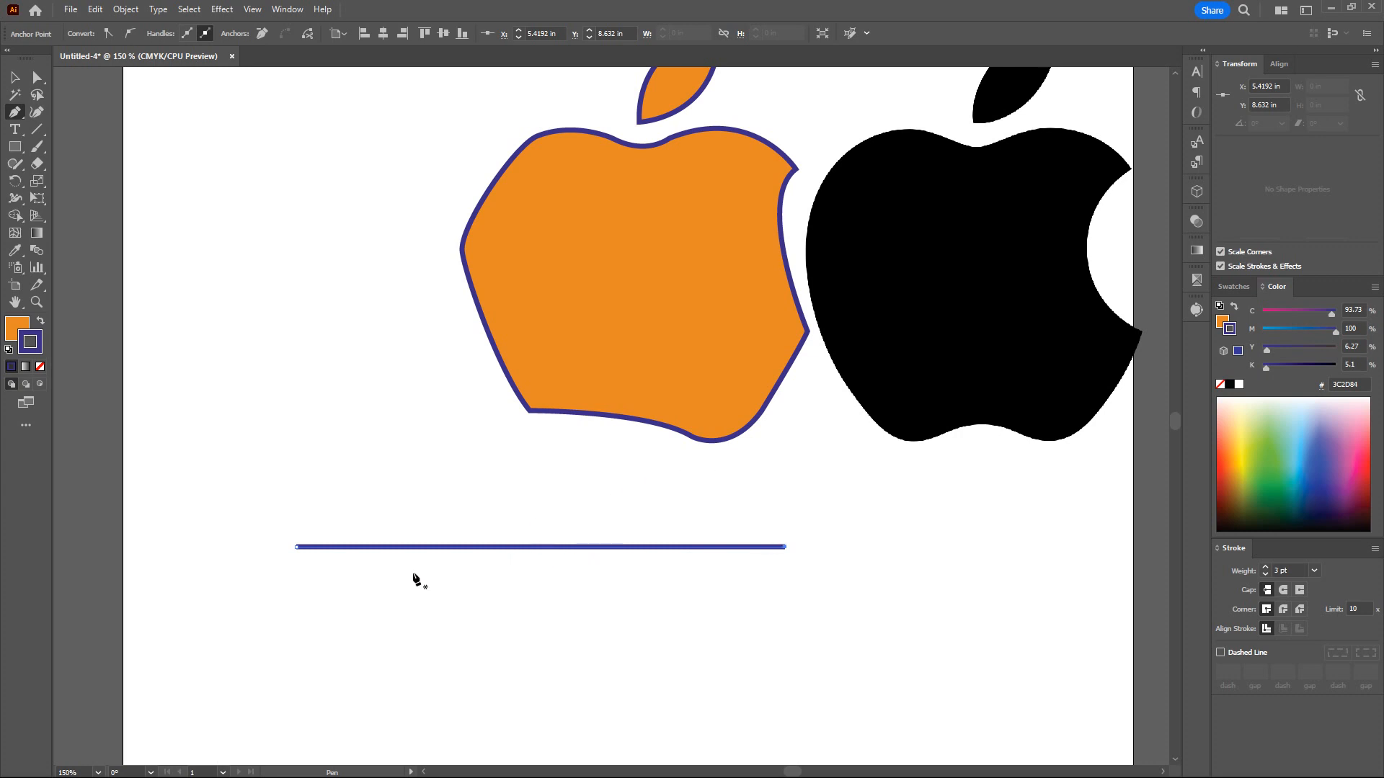
- Bend the straight line into an S-curve about 0.37 in tall by adjusting its segment and both handles with the Anchor Point tool
click(16, 113)
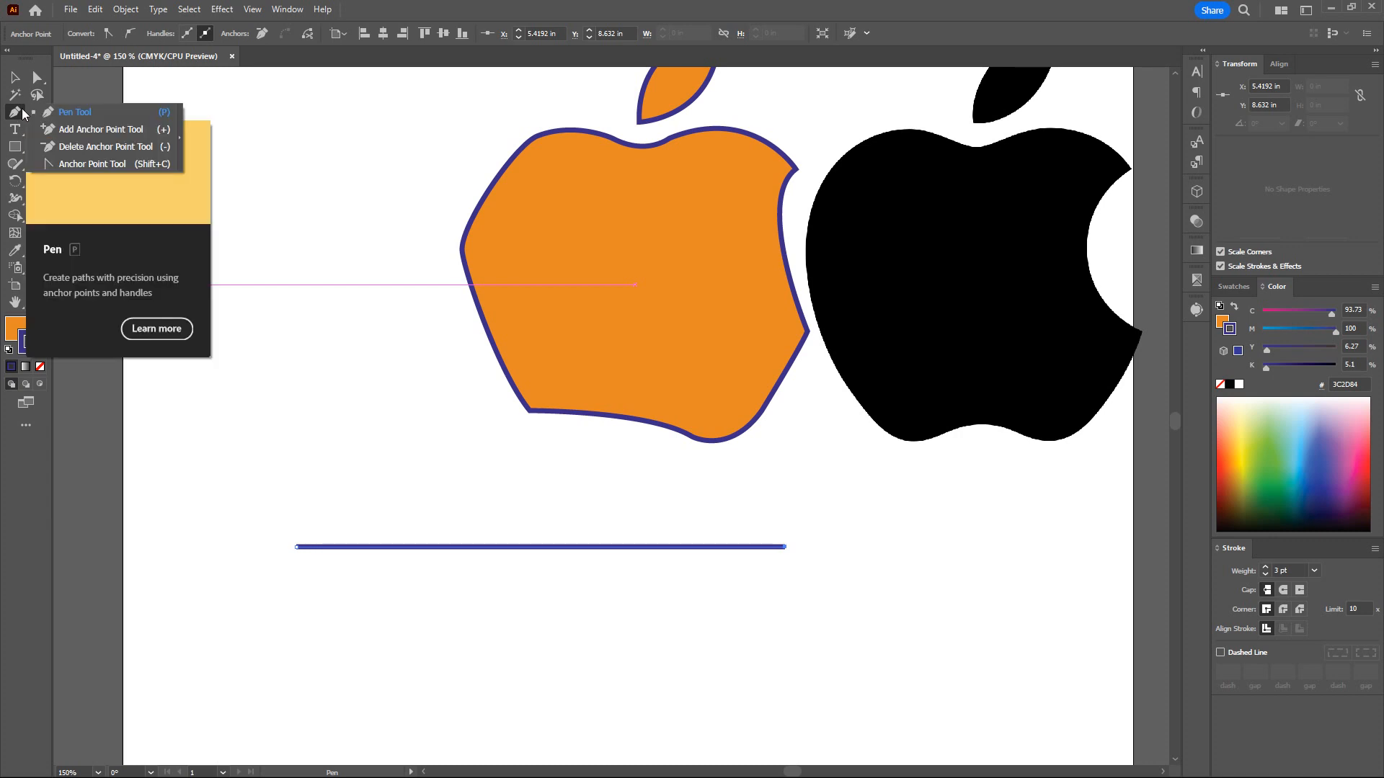
click(102, 166)
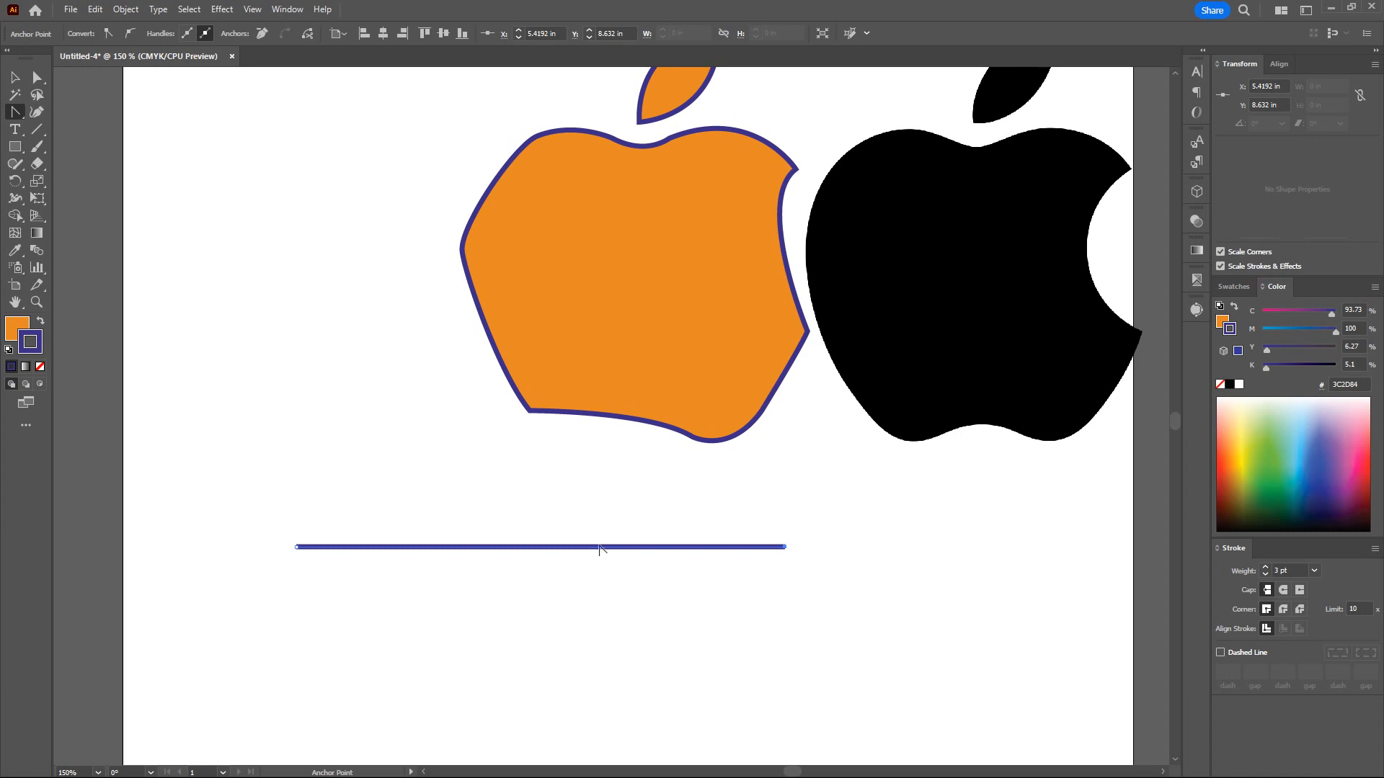
drag(612, 550, 618, 508)
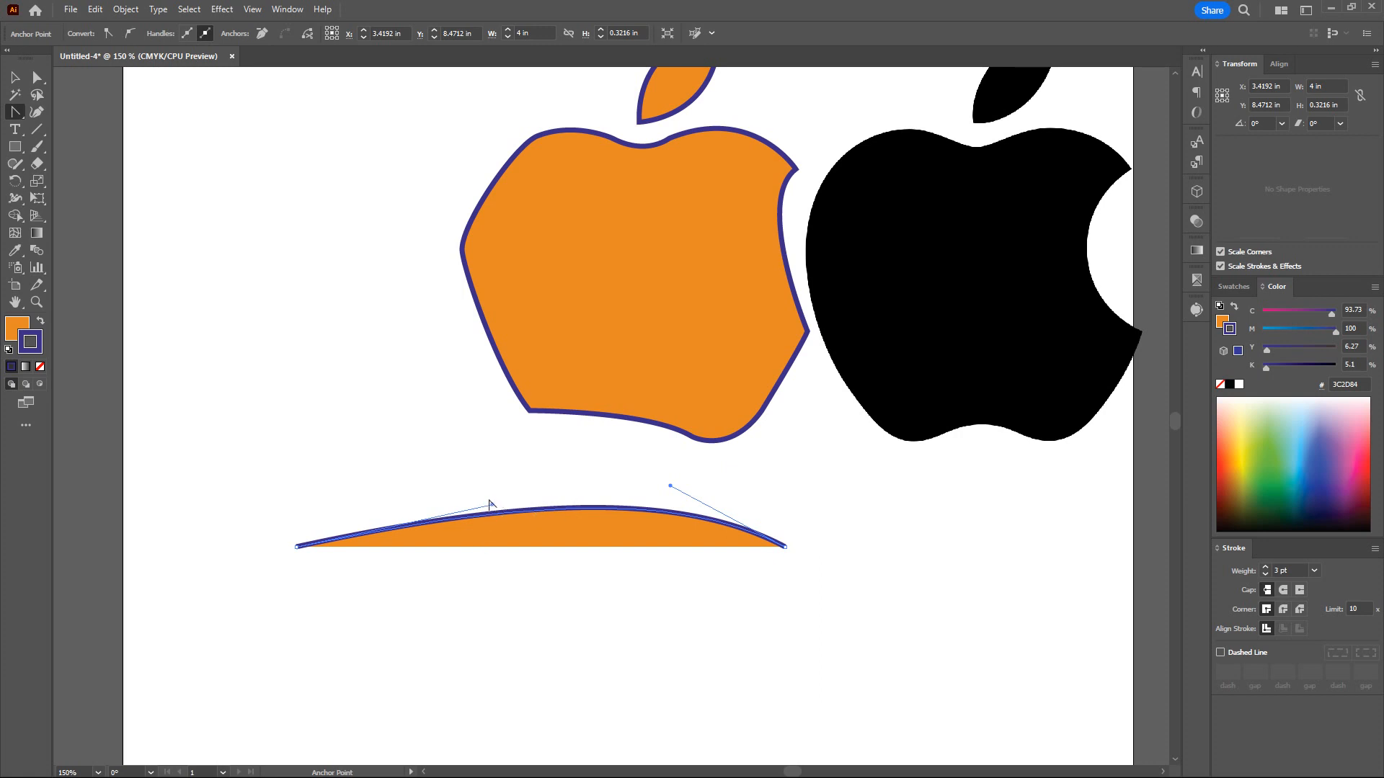
drag(493, 506, 542, 623)
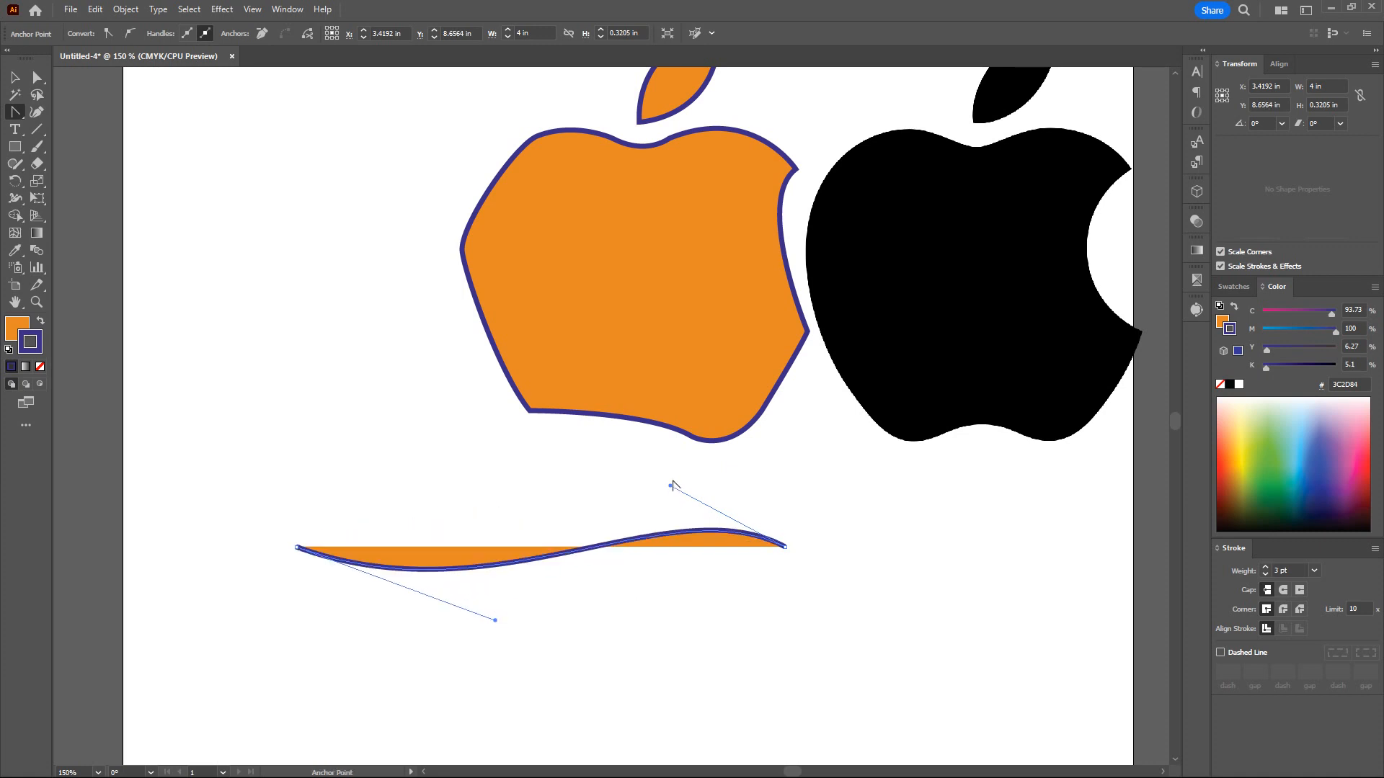
drag(671, 488, 638, 464)
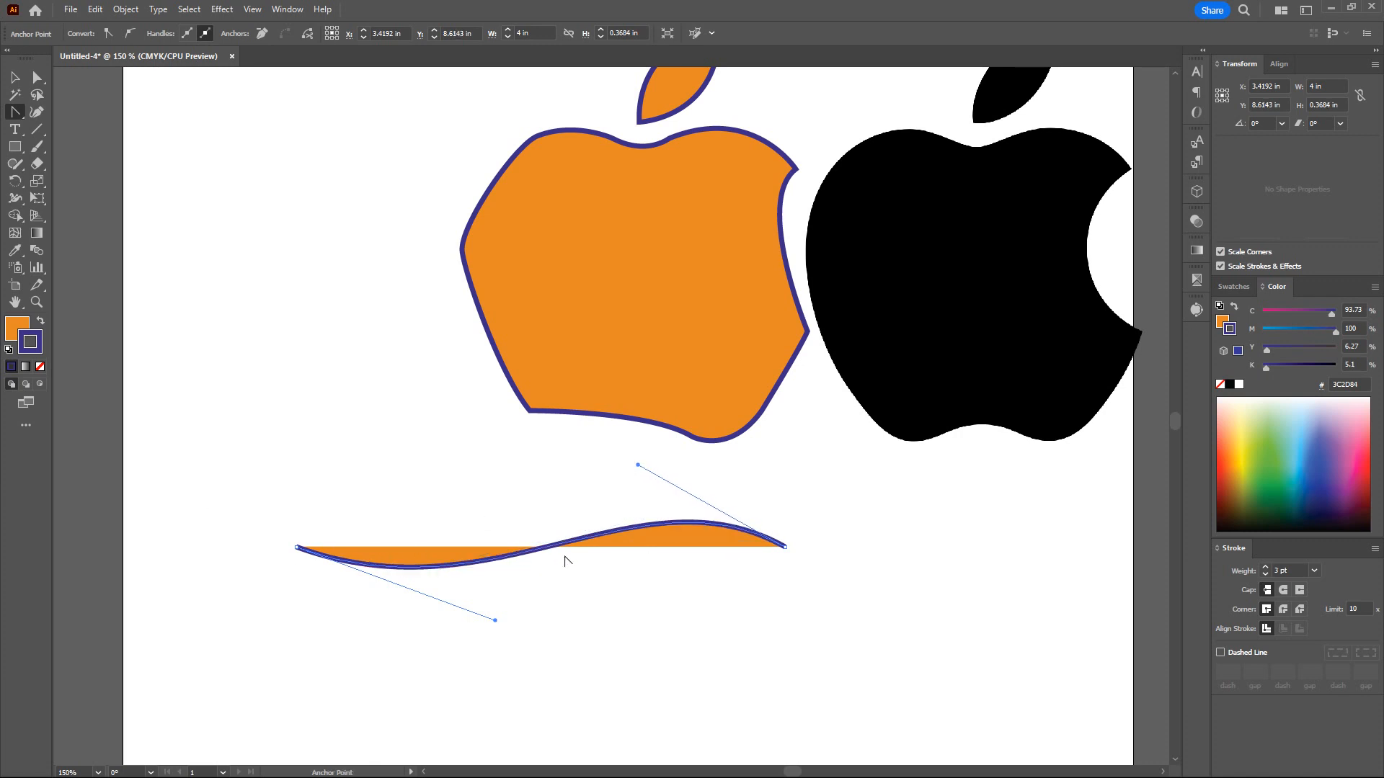
- Set the S-curve's fill to none and deepen it to about 0.54 in tall by extending both direction handles
click(12, 336)
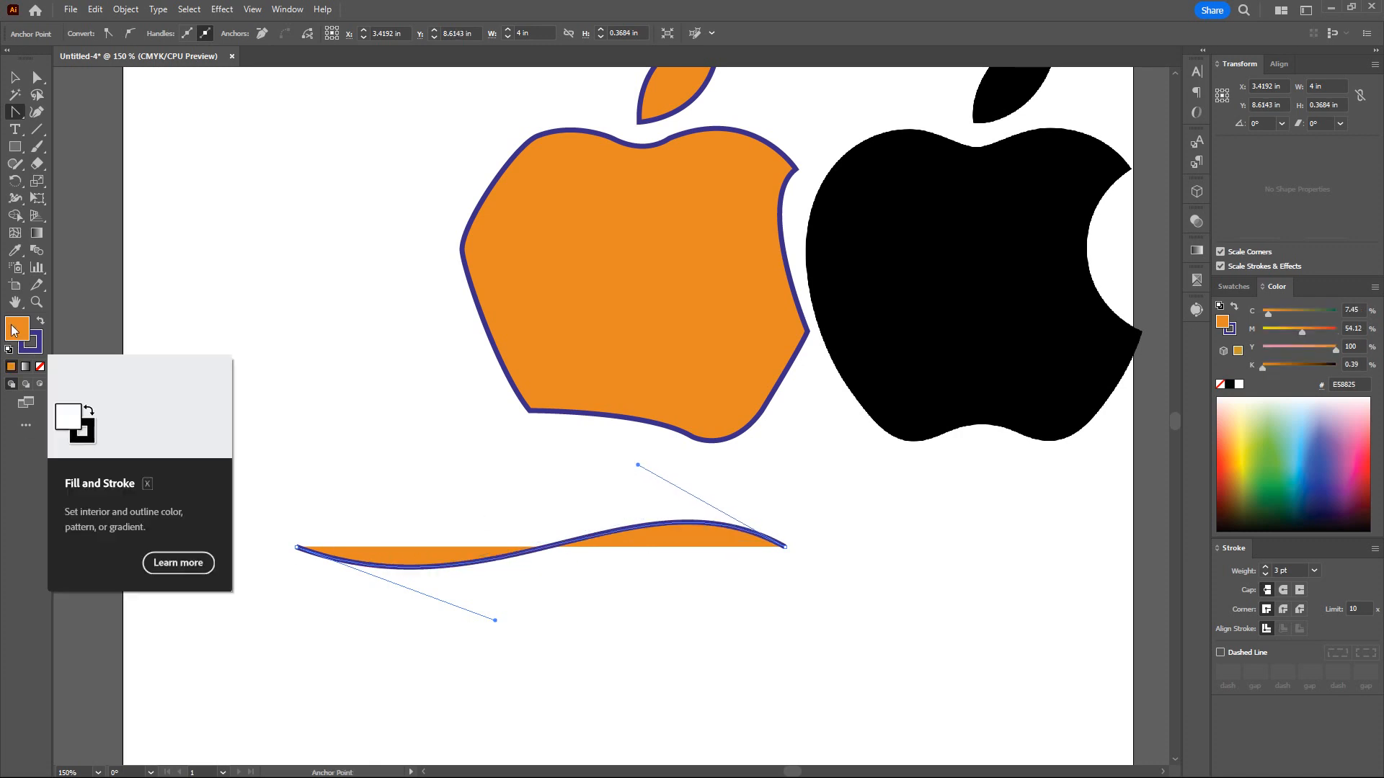
click(39, 367)
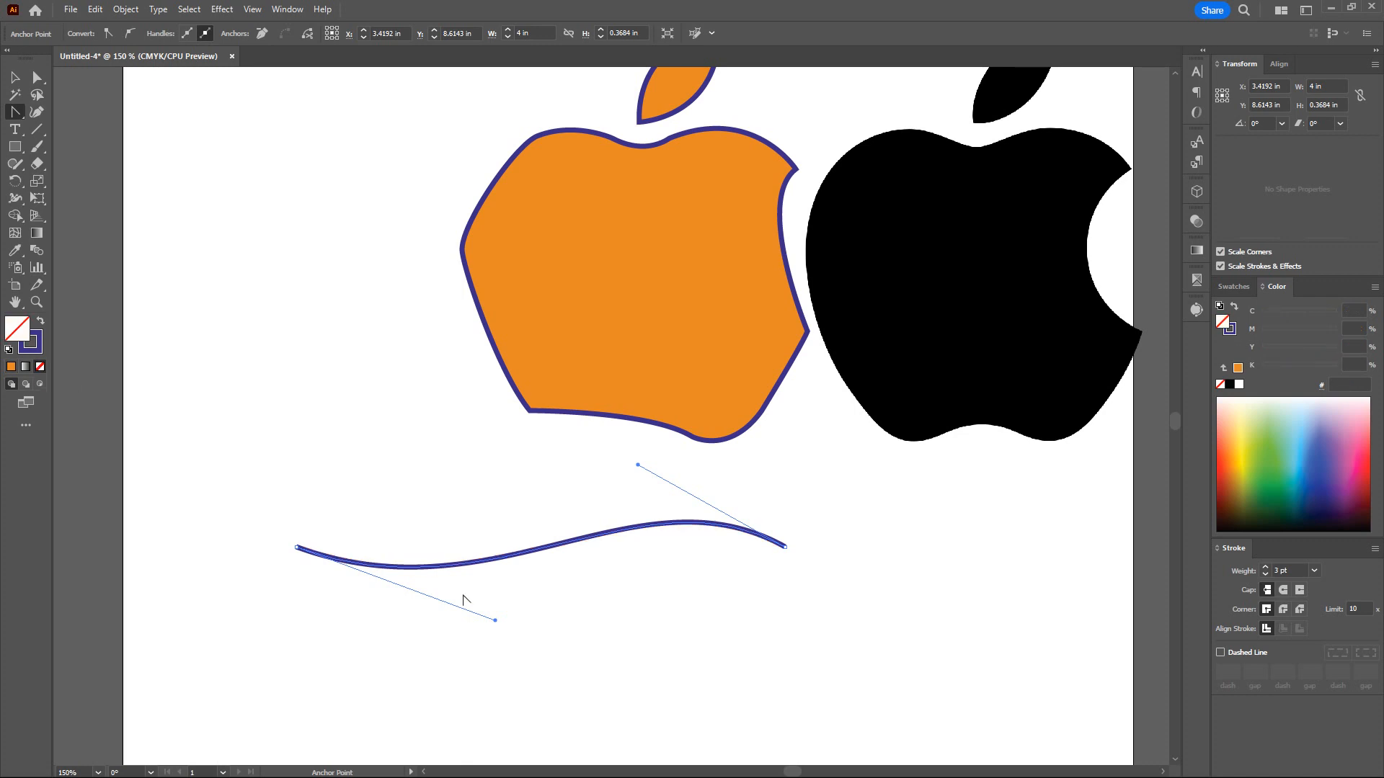
drag(495, 621, 506, 674)
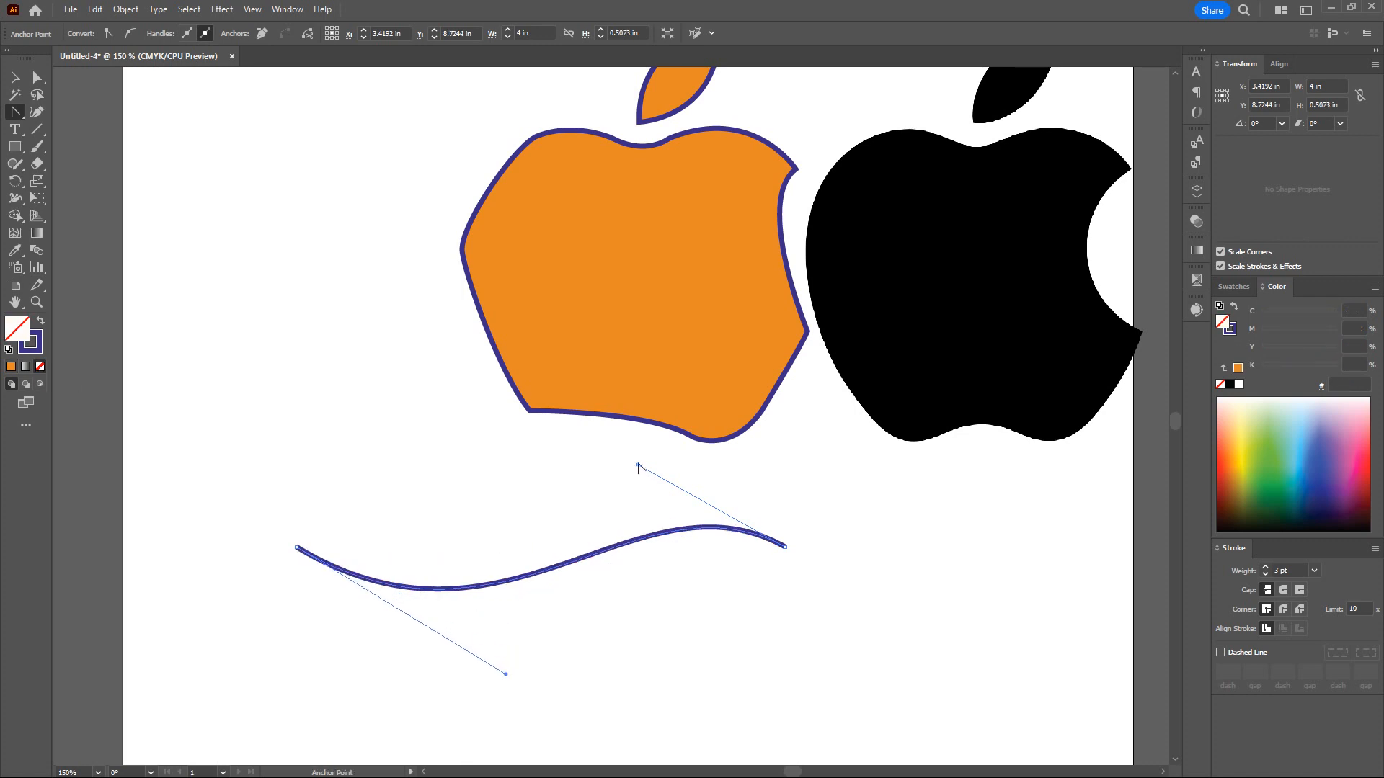
drag(638, 467, 549, 452)
scroll(573, 510, down, 3)
drag(742, 535, 675, 507)
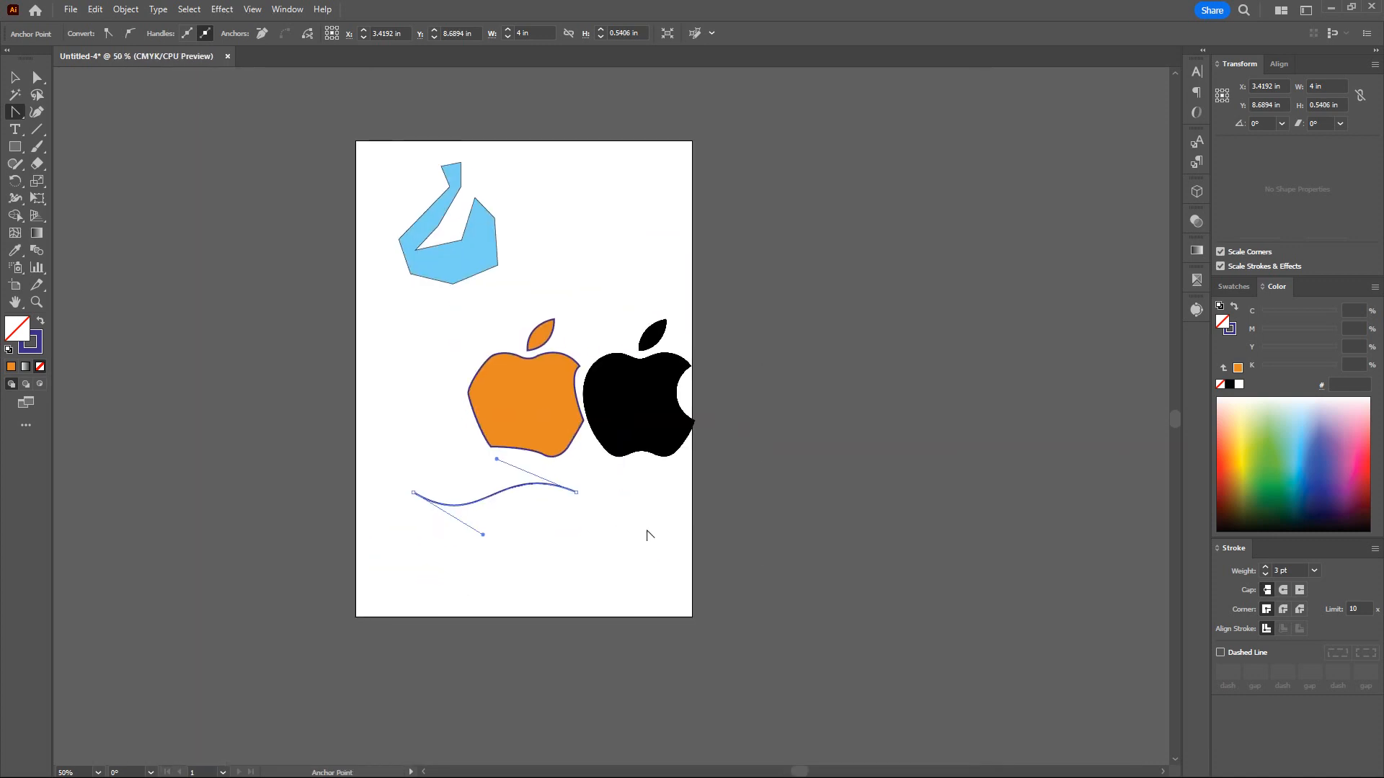
click(15, 112)
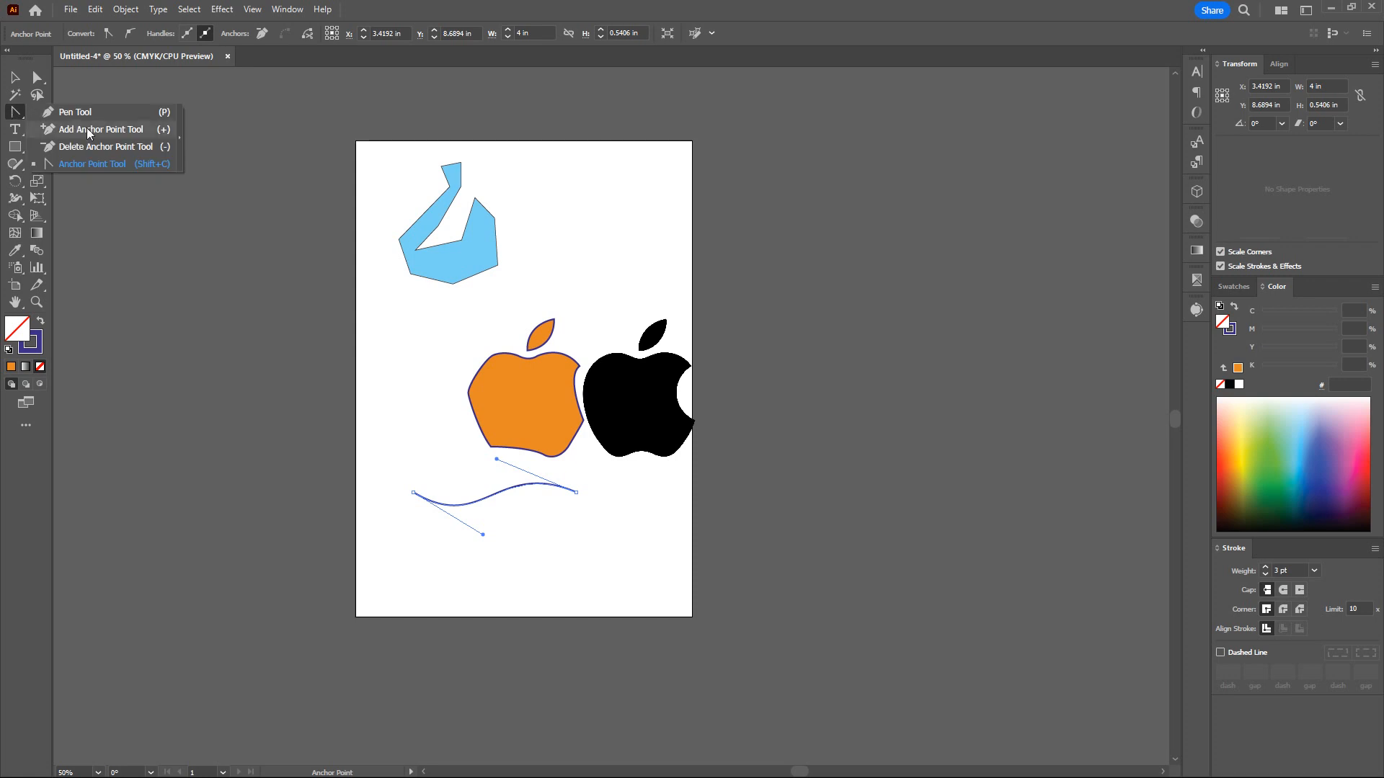
- Bulge the orange leaf's upper-left edge outward with the Anchor Point tool, making the leaf about 0.79 in wide and 0.87 in tall
click(94, 165)
scroll(526, 338, up, 4)
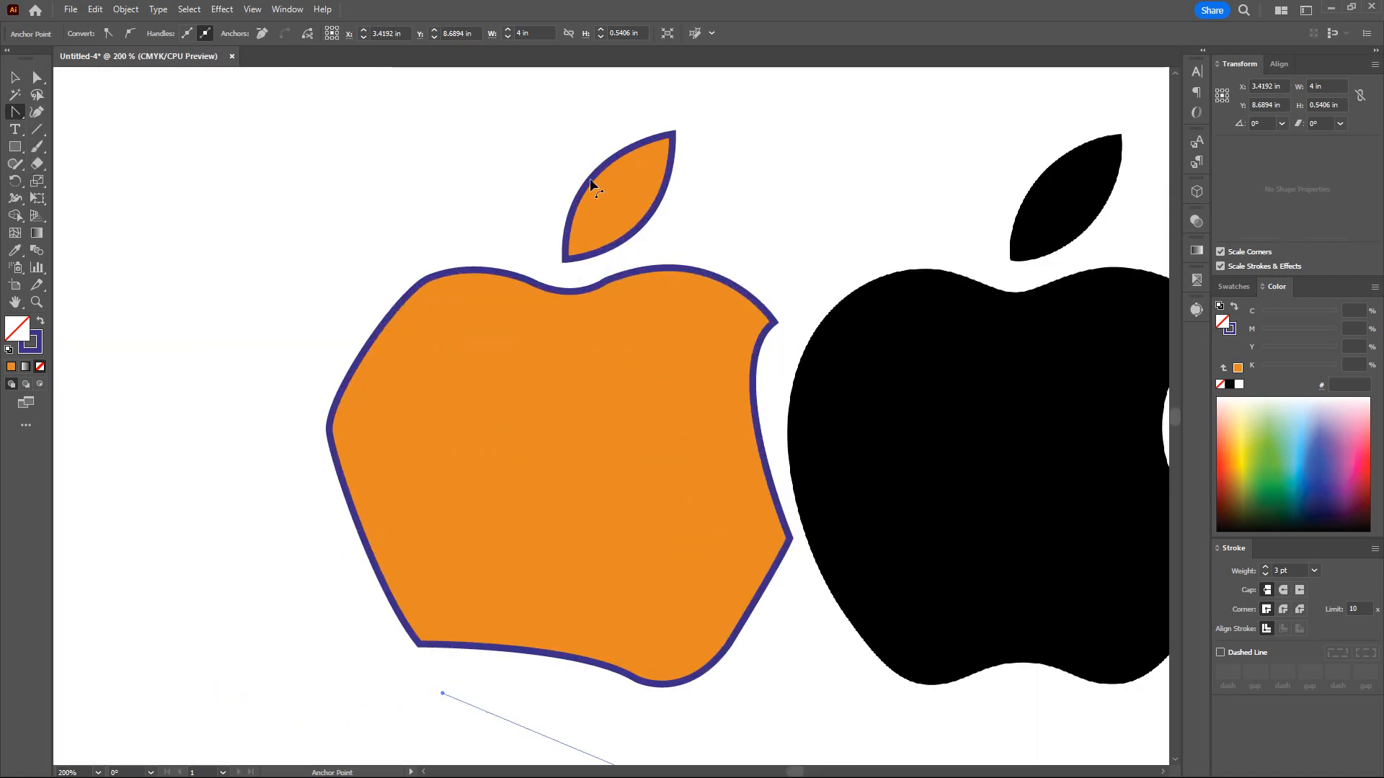
click(589, 179)
drag(589, 179, 486, 138)
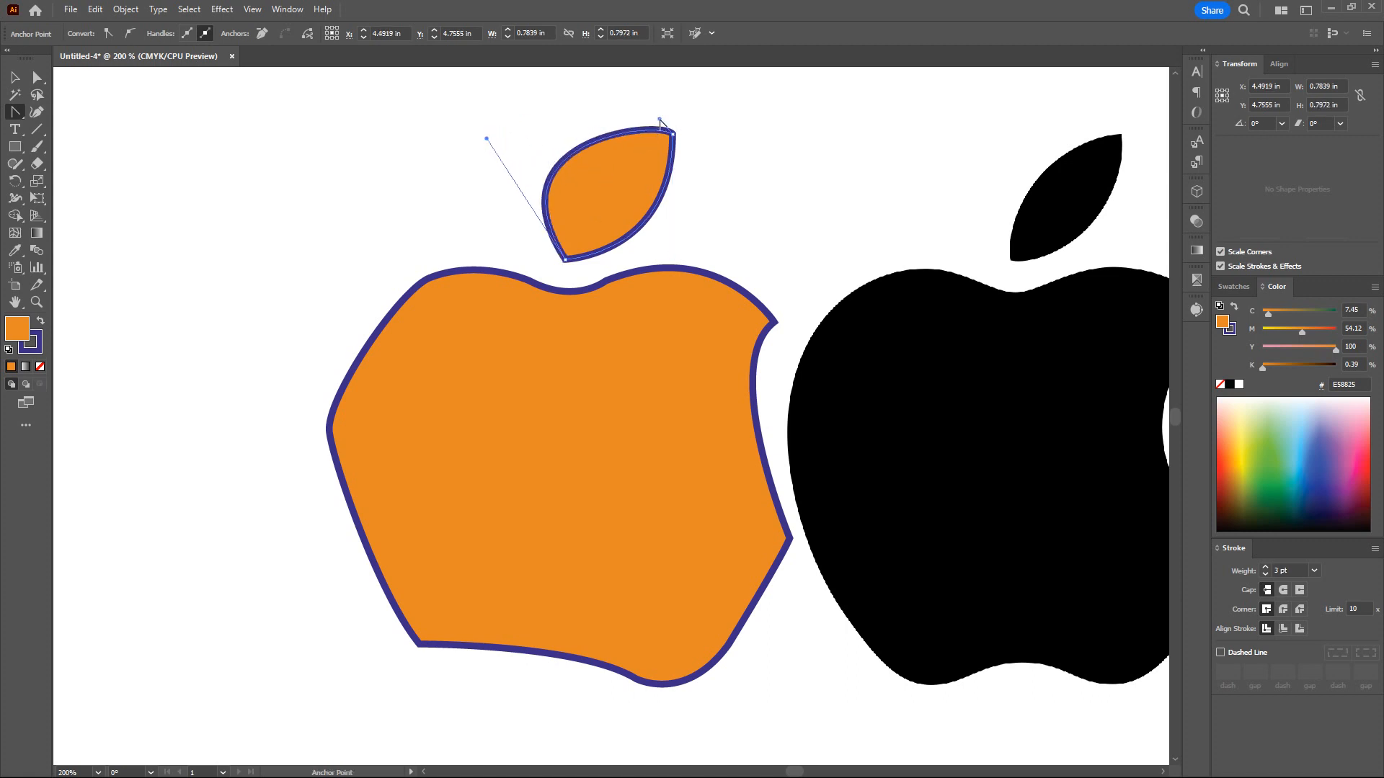
drag(660, 120, 653, 89)
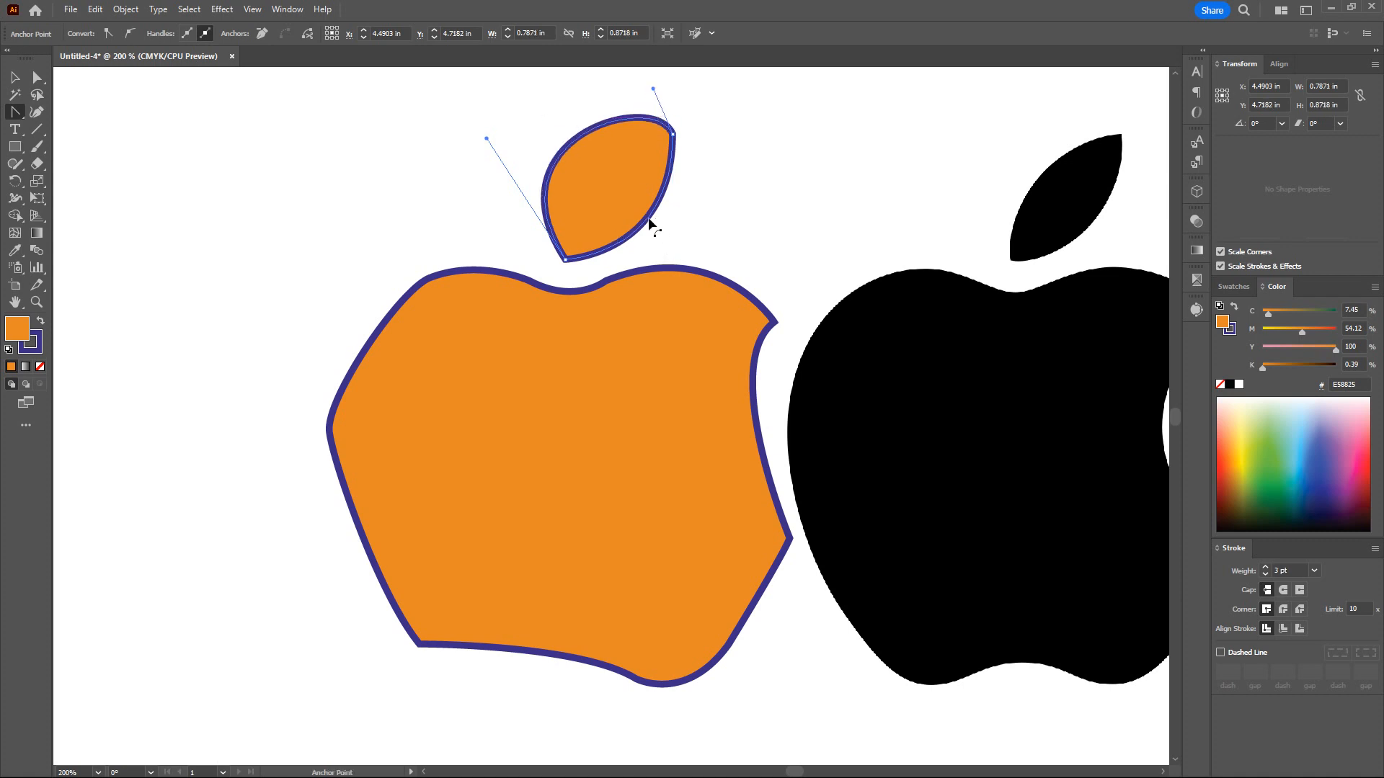
- Flatten the orange leaf's lower-right edge and convert its bottom tip to a corner point, slimming it to about 0.66 in by 0.82 in
drag(651, 224, 607, 189)
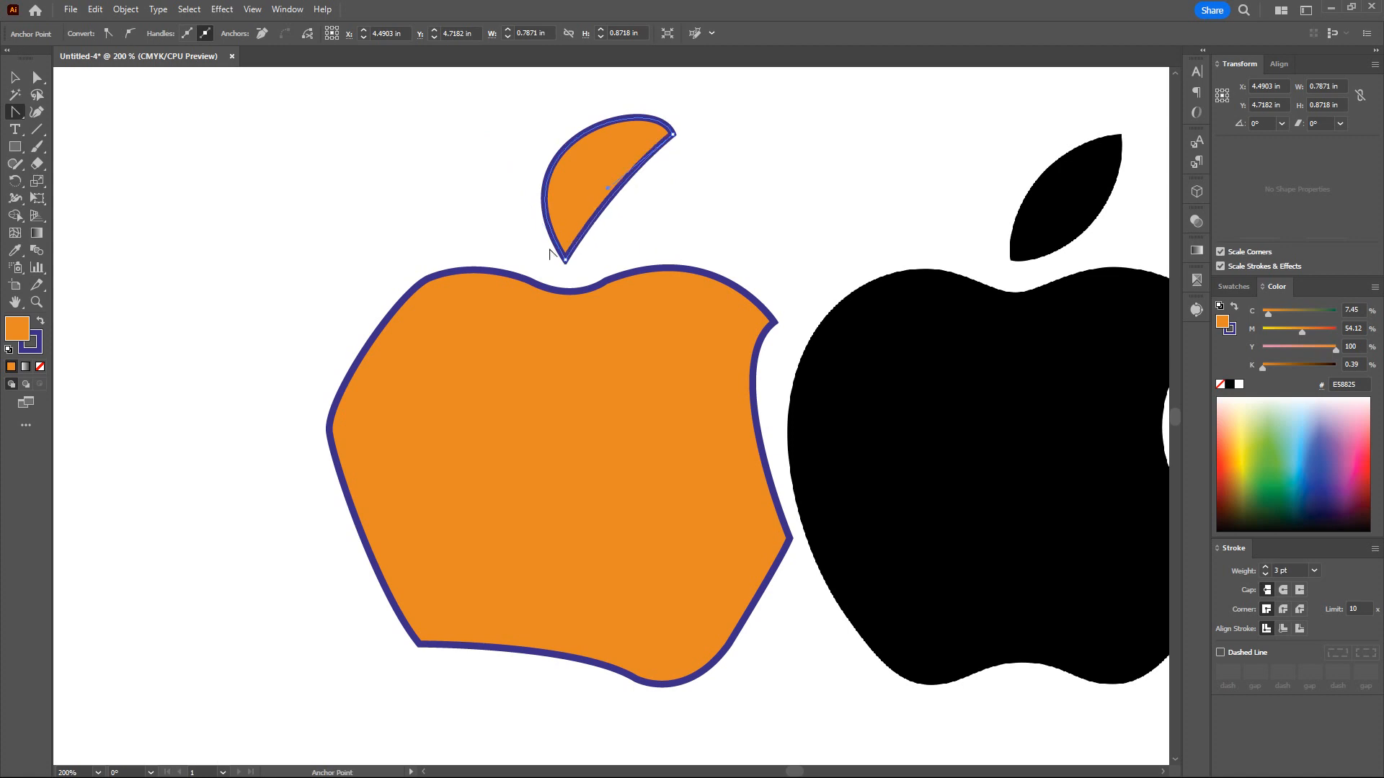
click(566, 259)
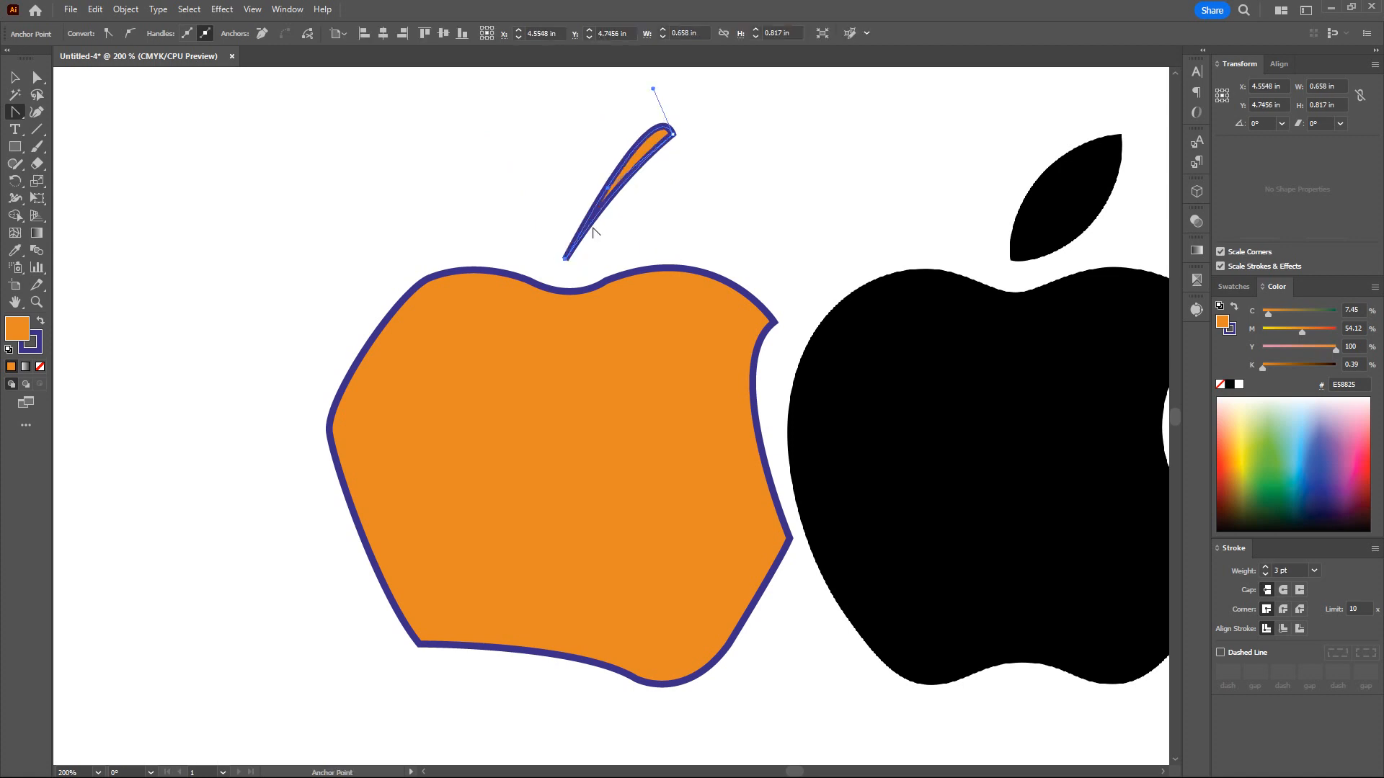
- Switch to the Selection tool and deselect the reshaped leaf
scroll(663, 312, down, 3)
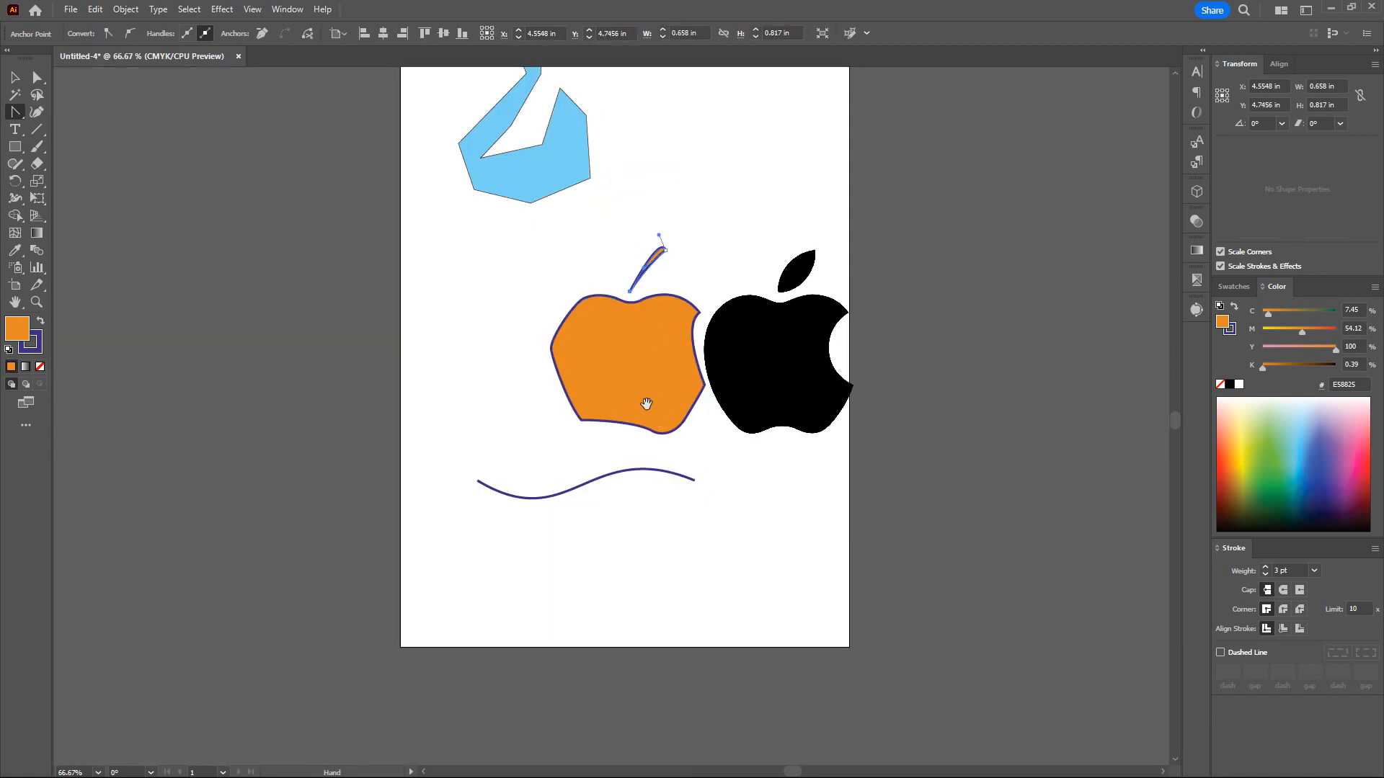
drag(646, 404, 524, 382)
scroll(473, 303, down, 1)
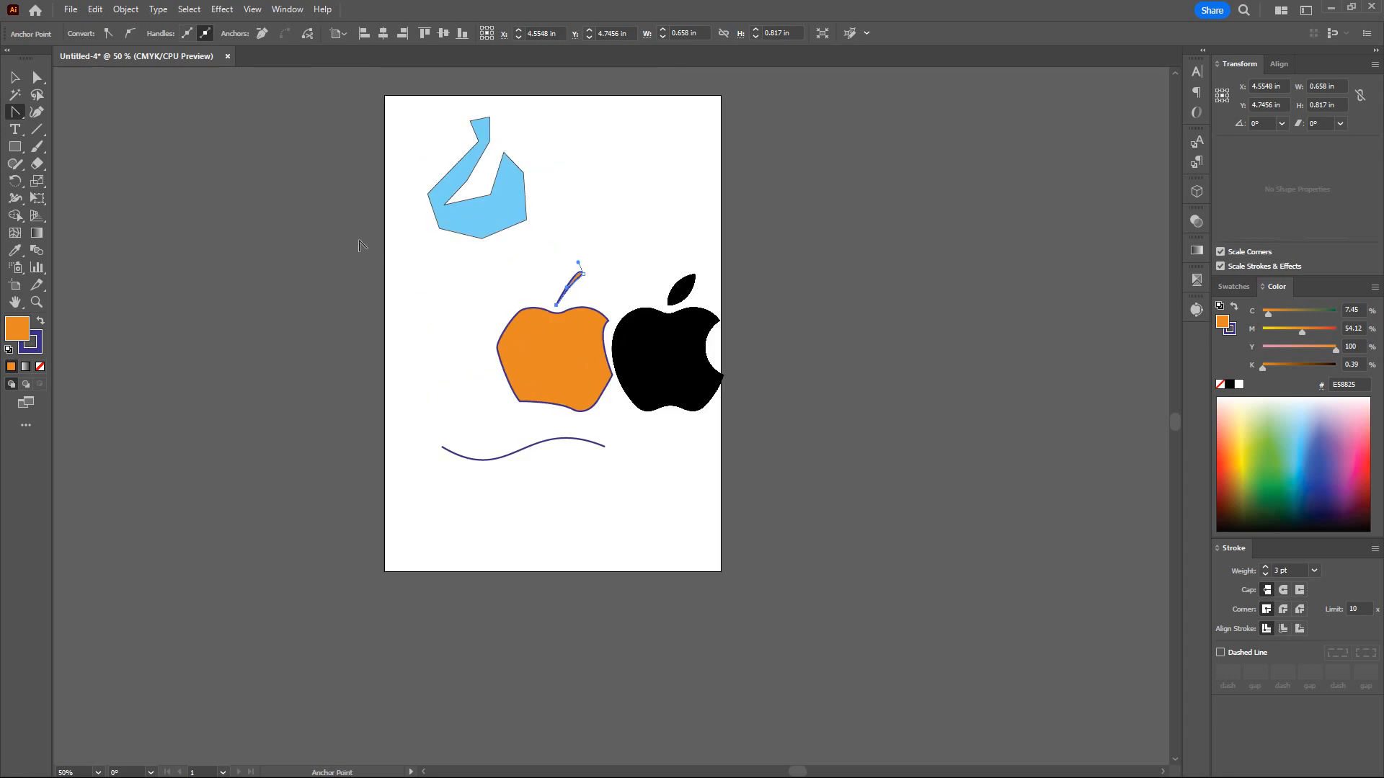
click(16, 112)
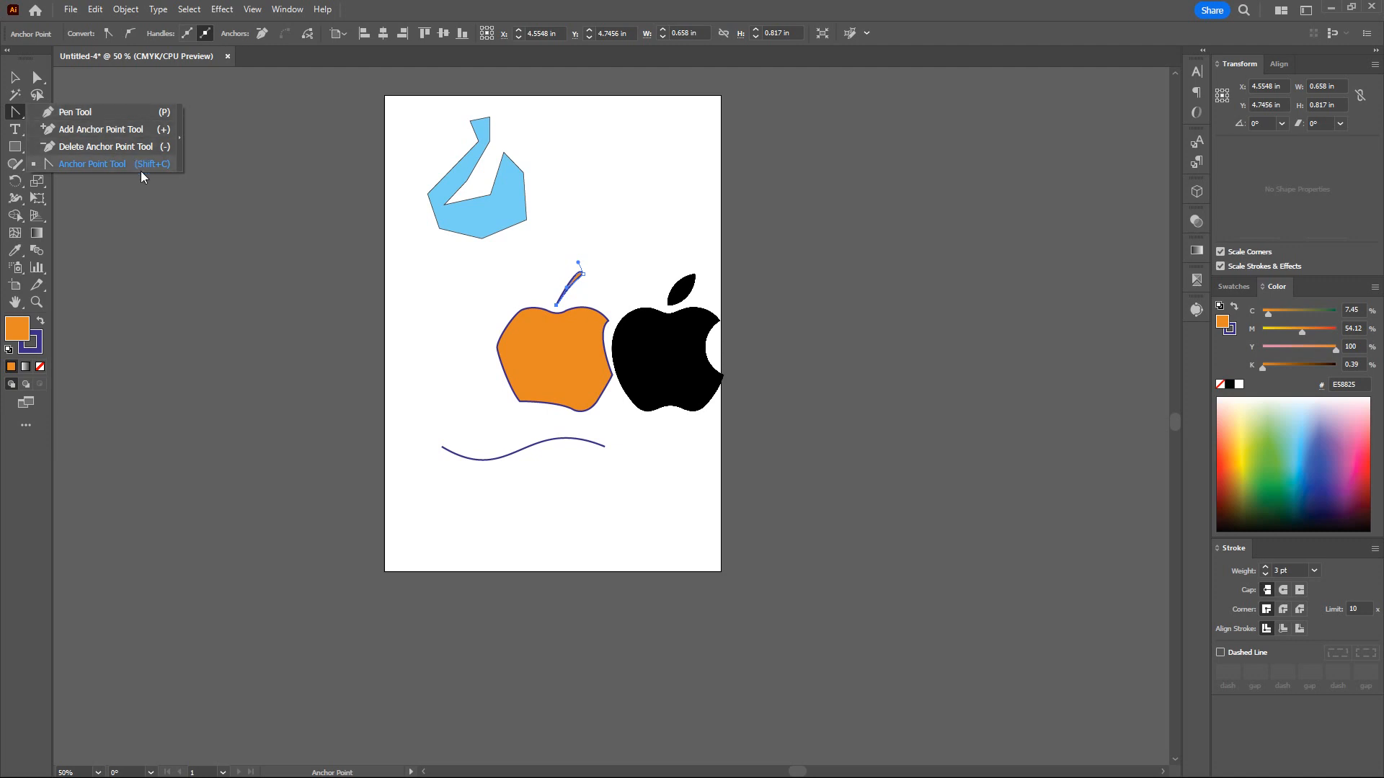
click(302, 289)
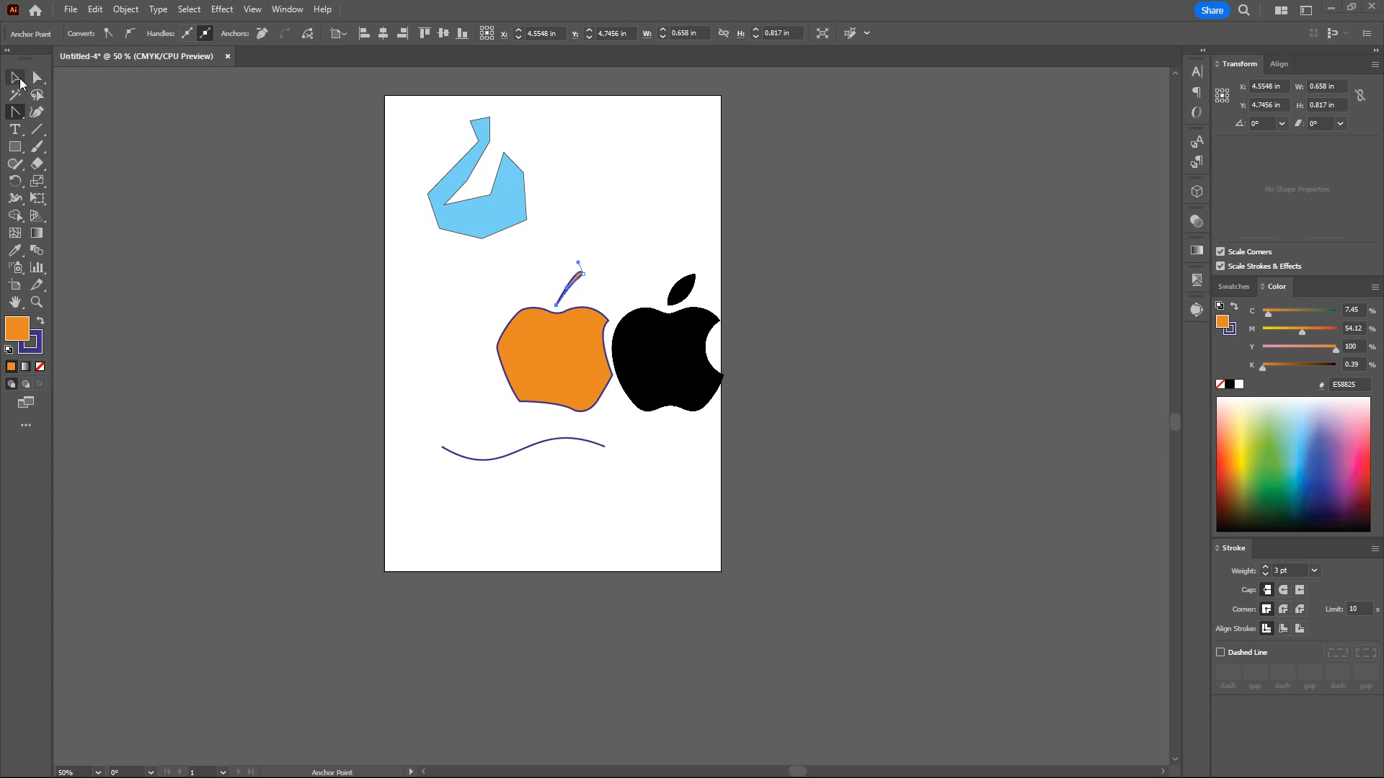
key(v)
click(451, 327)
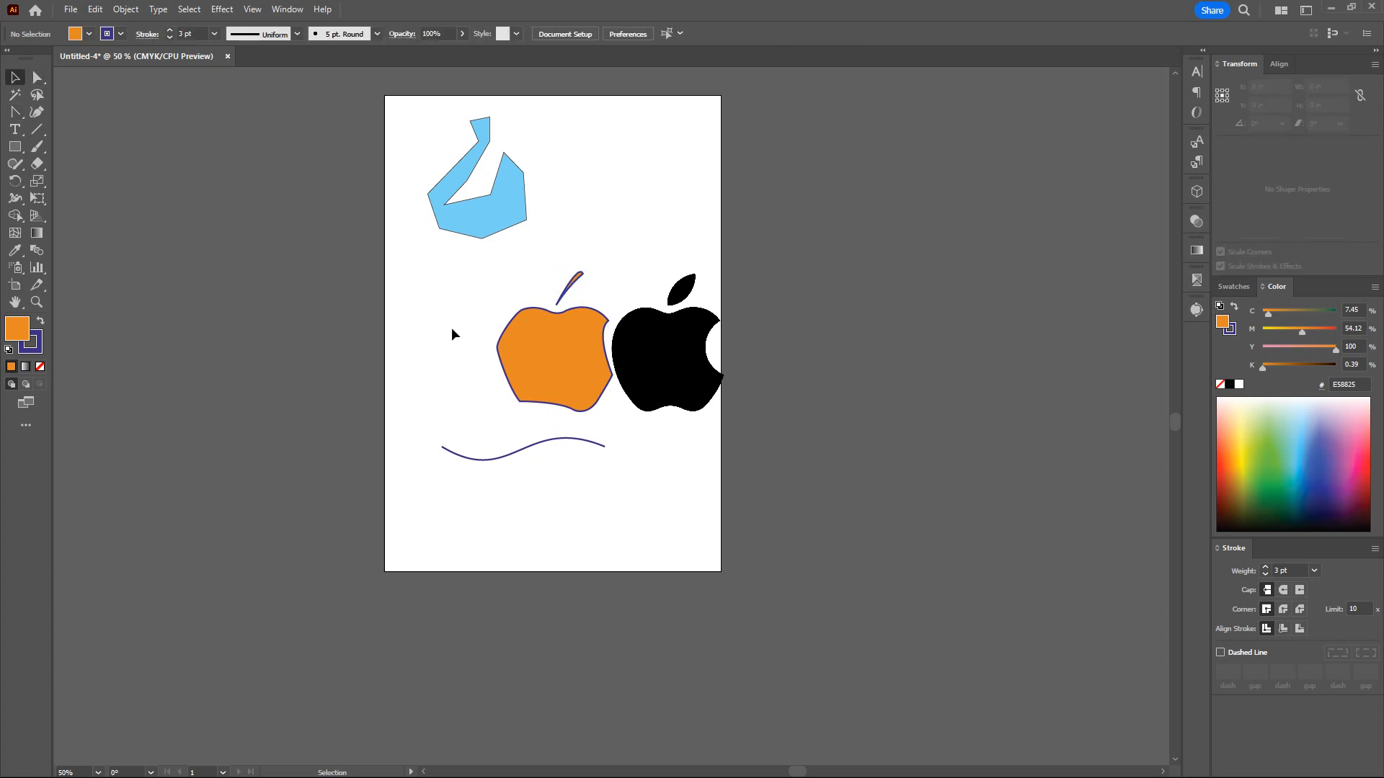